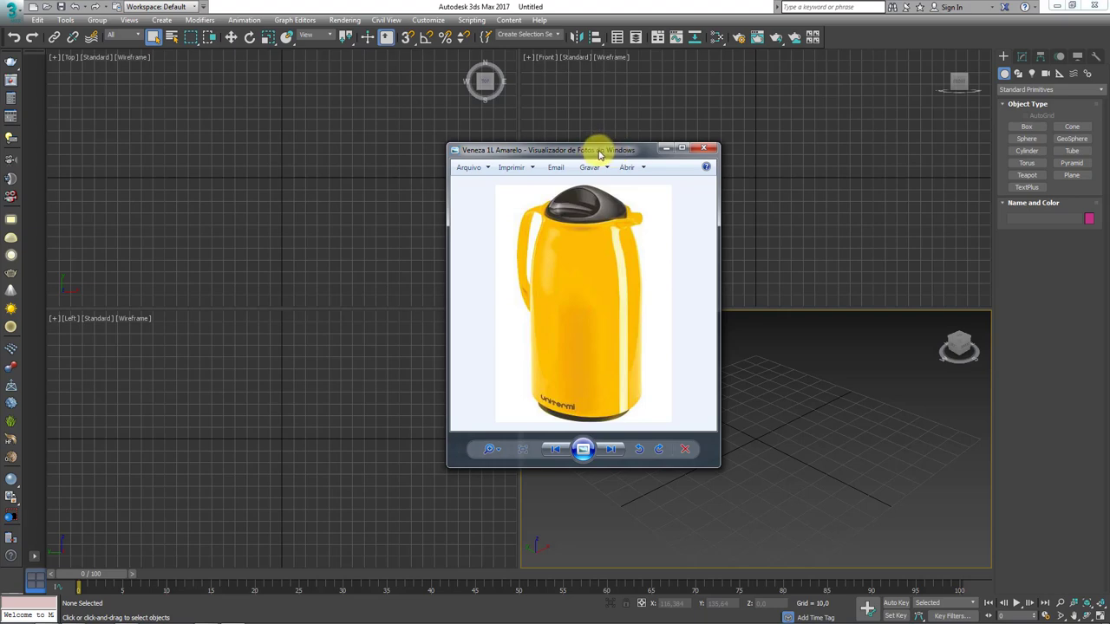
# Step: Circle the lid and trace the body outline of the yellow Veneza thermos photo in green
pyautogui.moveTo(598, 154); pyautogui.dragTo(568, 153)
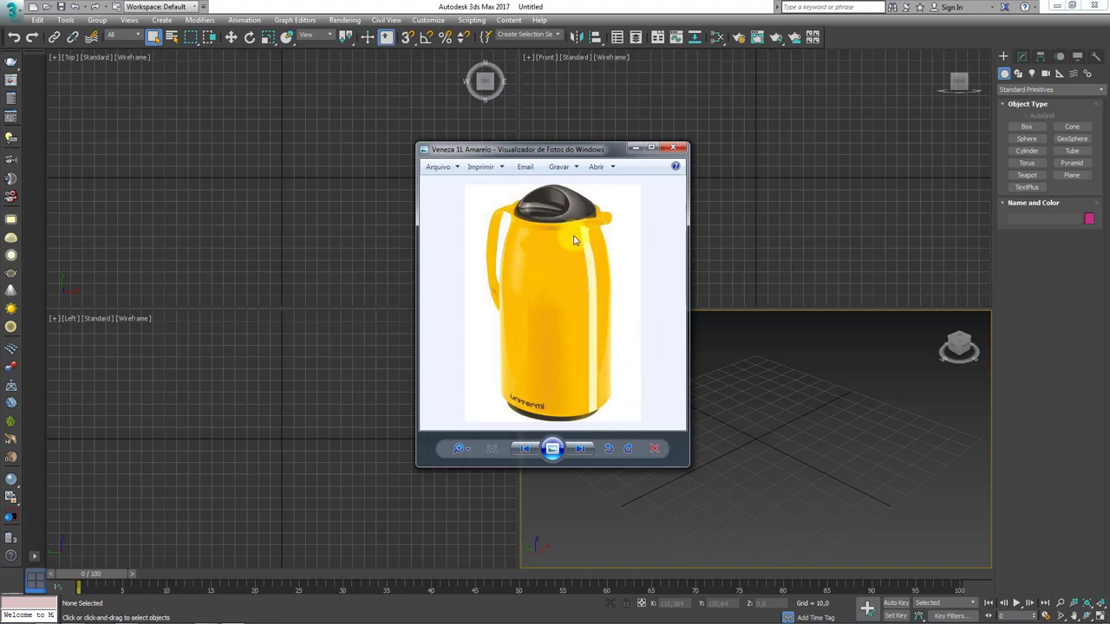
pyautogui.click(593, 208)
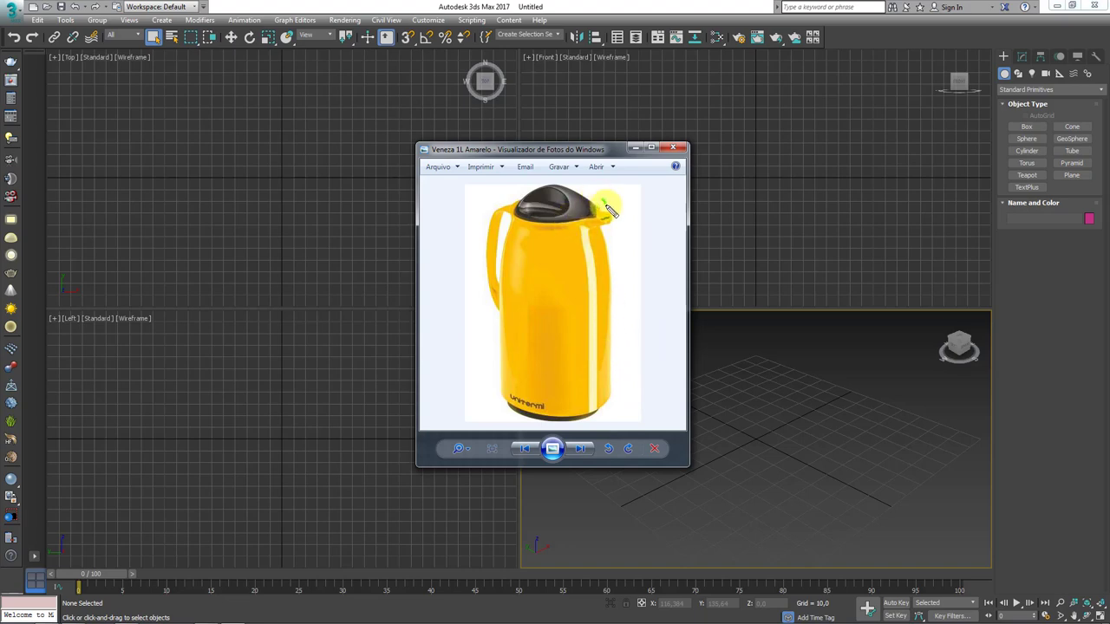
pyautogui.moveTo(576, 236); pyautogui.dragTo(511, 218)
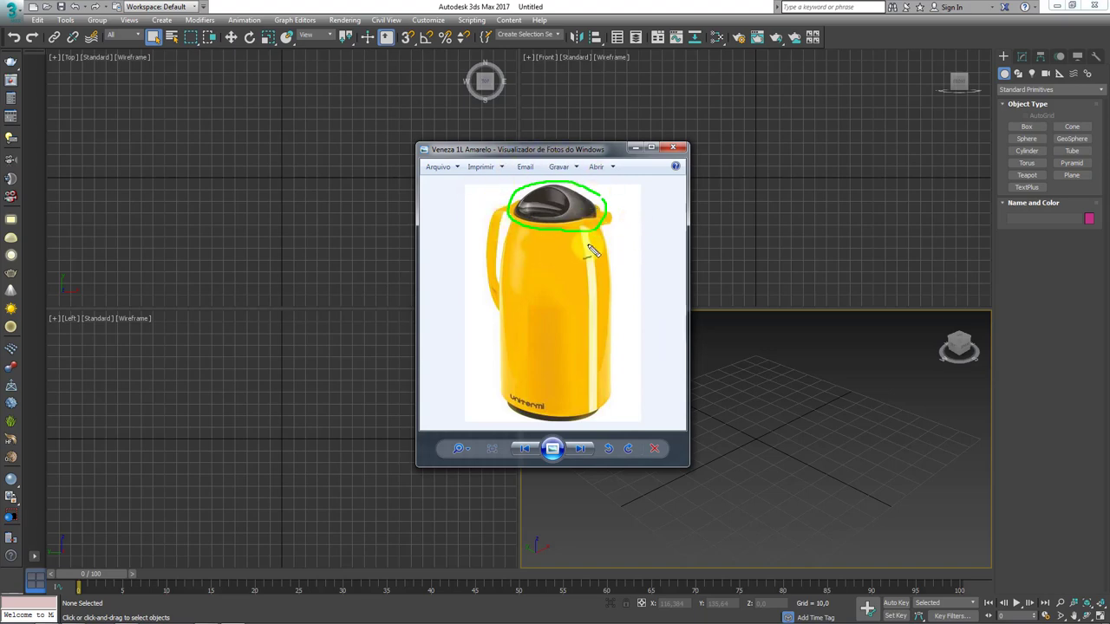
pyautogui.moveTo(552, 359); pyautogui.dragTo(515, 350)
pyautogui.moveTo(523, 212)
pyautogui.mouseDown()
pyautogui.moveTo(530, 199)
pyautogui.moveTo(481, 260)
pyautogui.moveTo(490, 307)
pyautogui.moveTo(500, 218)
pyautogui.moveTo(605, 272)
pyautogui.moveTo(596, 386)
pyautogui.mouseUp()
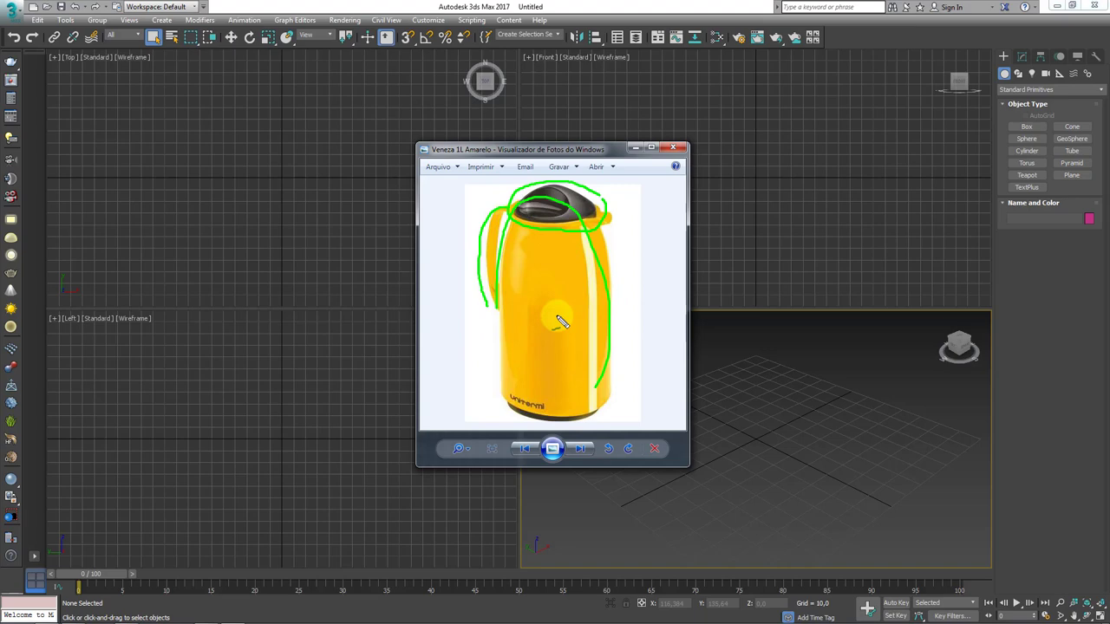
# Step: Clear the green annotations and minimise Windows Photo Viewer
pyautogui.press('Escape')
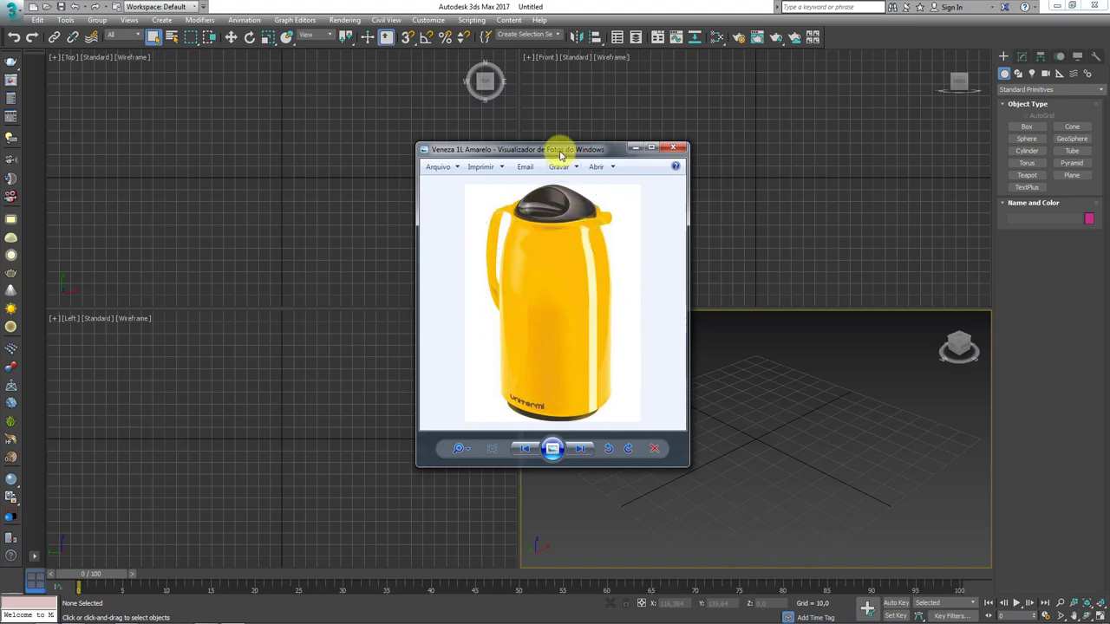
pyautogui.moveTo(544, 152); pyautogui.dragTo(586, 148)
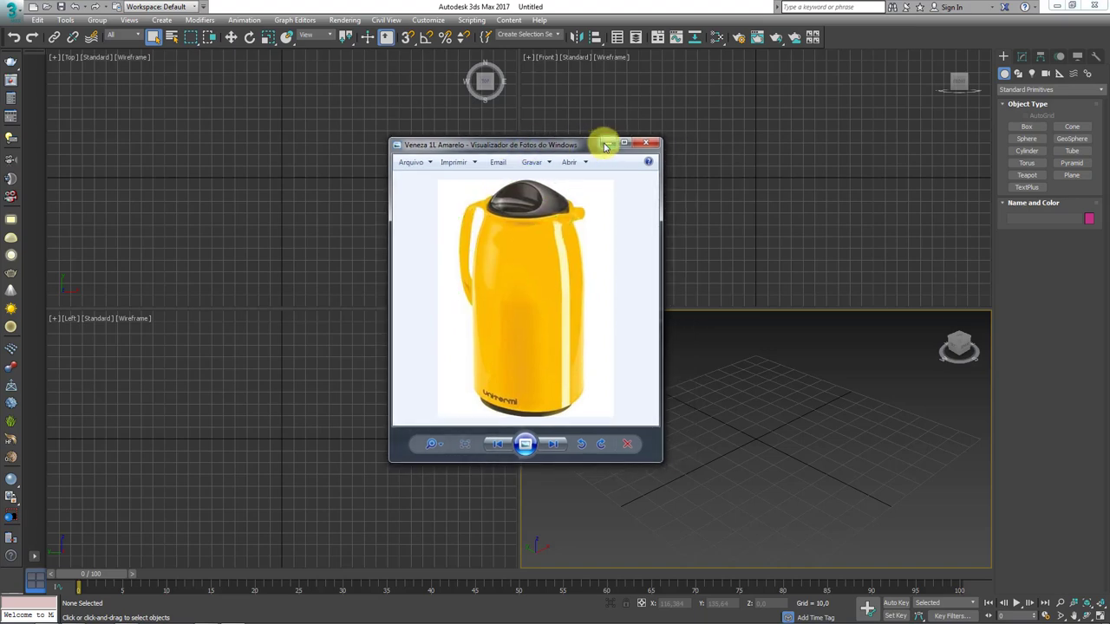
pyautogui.click(606, 144)
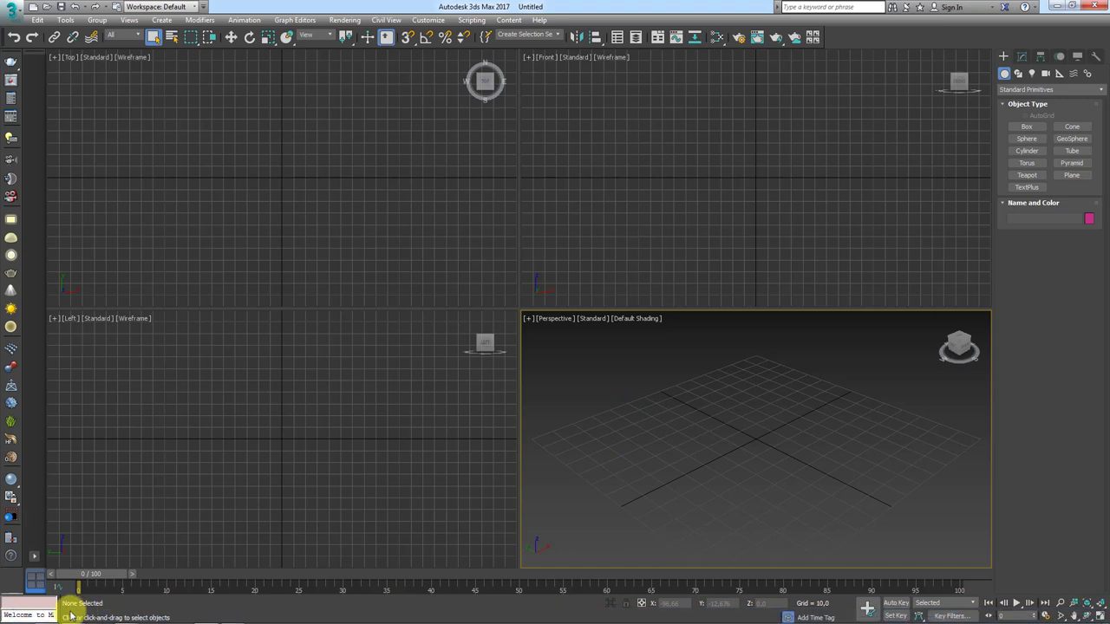
# Step: Open the References folder and select only the green 67465137_1GG kettle image
pyautogui.click(153, 616)
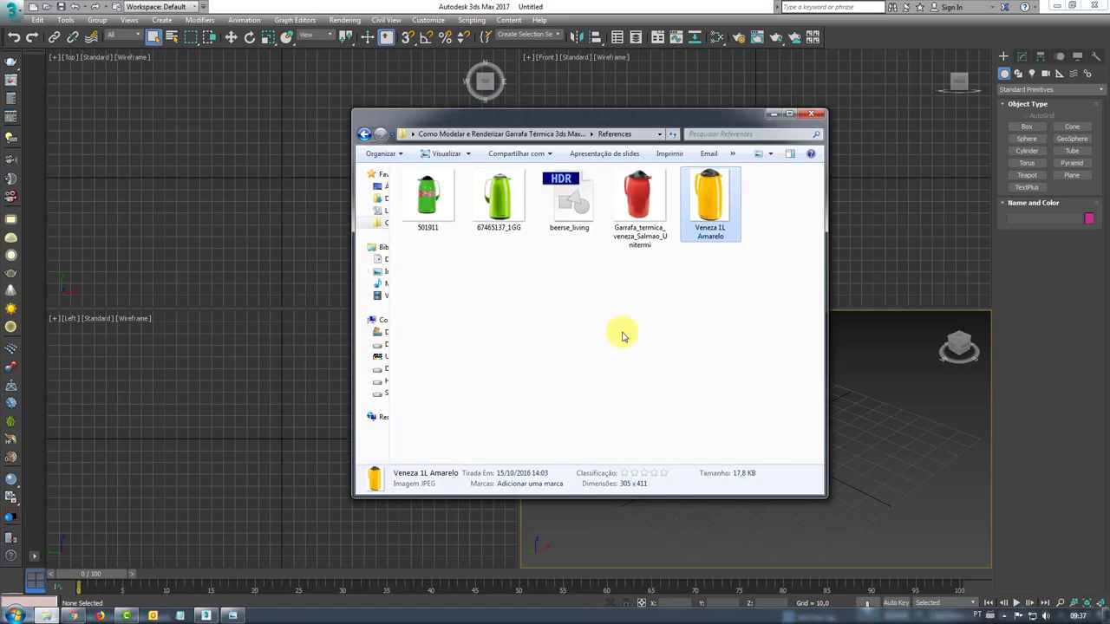
pyautogui.moveTo(766, 329); pyautogui.dragTo(607, 165)
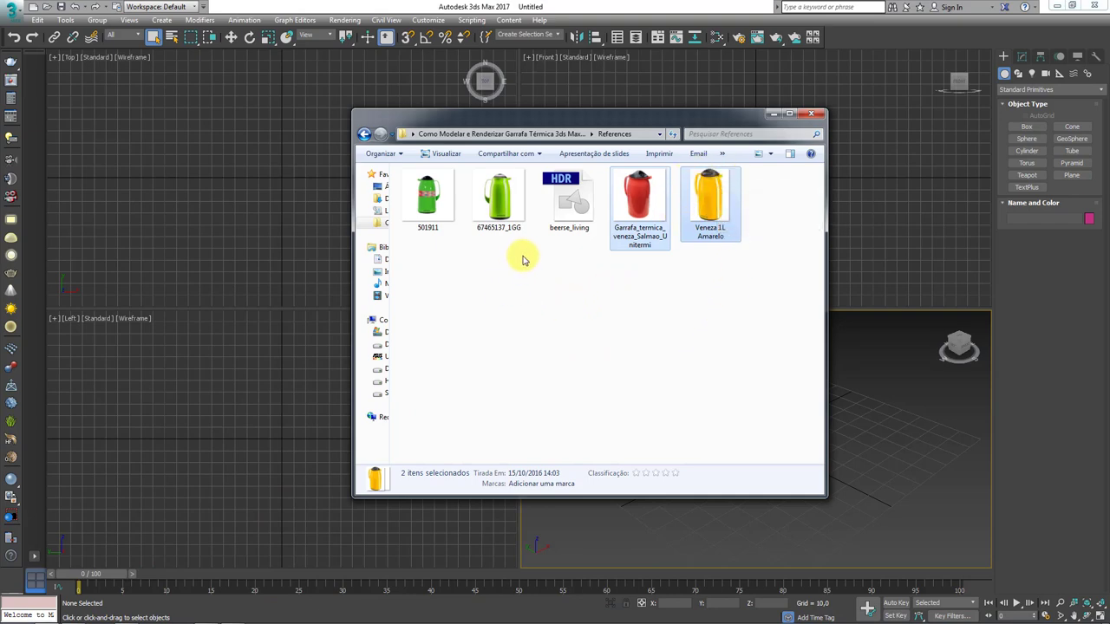
pyautogui.moveTo(529, 260); pyautogui.dragTo(468, 171)
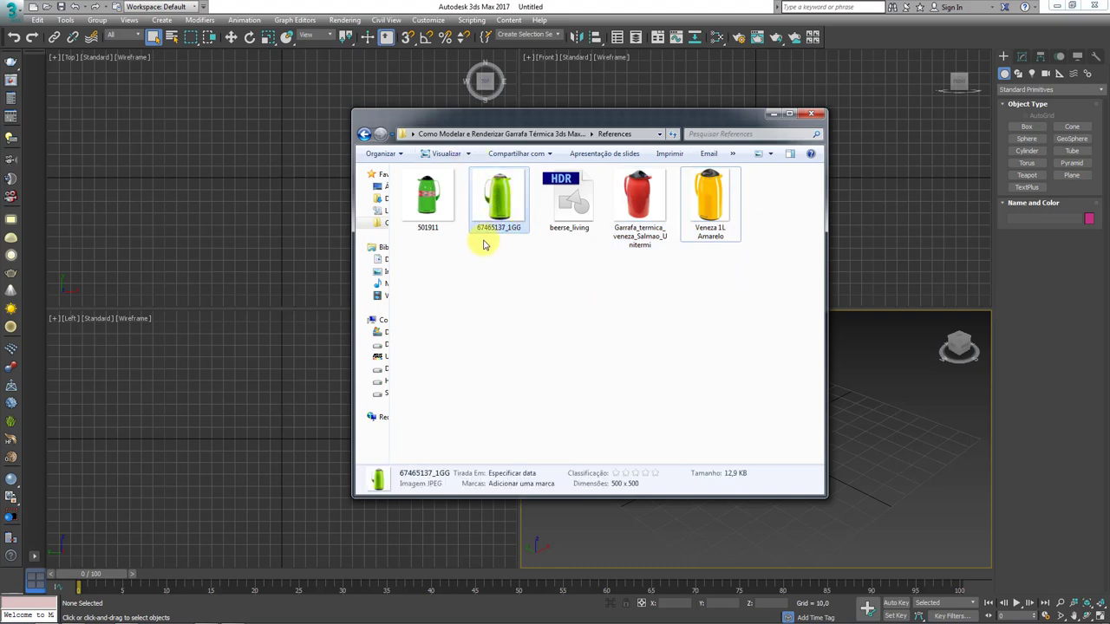
pyautogui.moveTo(498, 198)
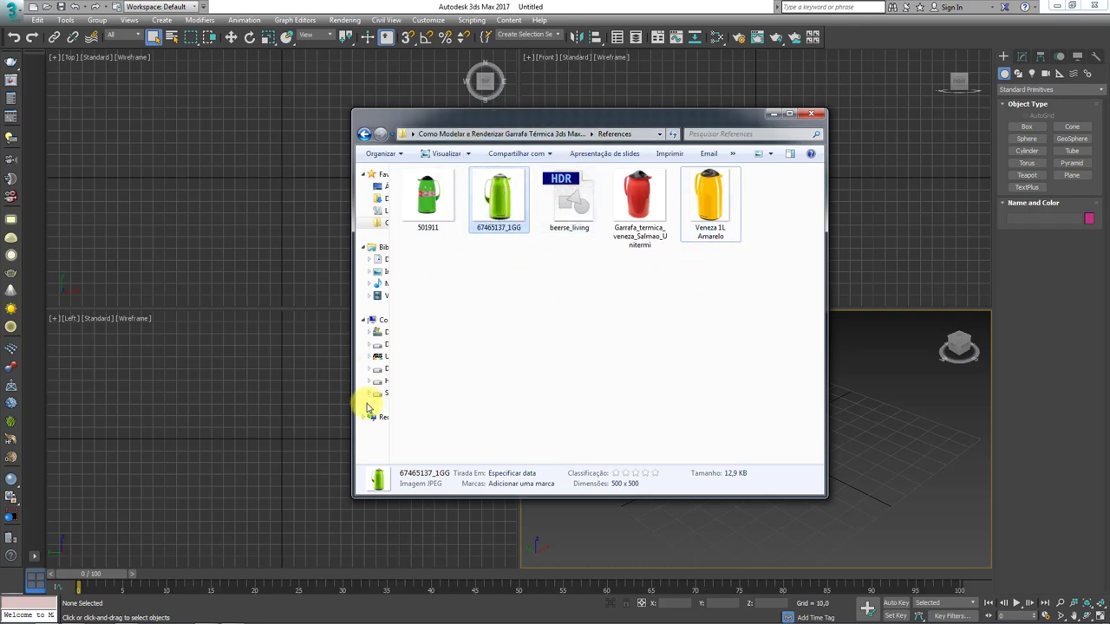
pyautogui.moveTo(144, 617)
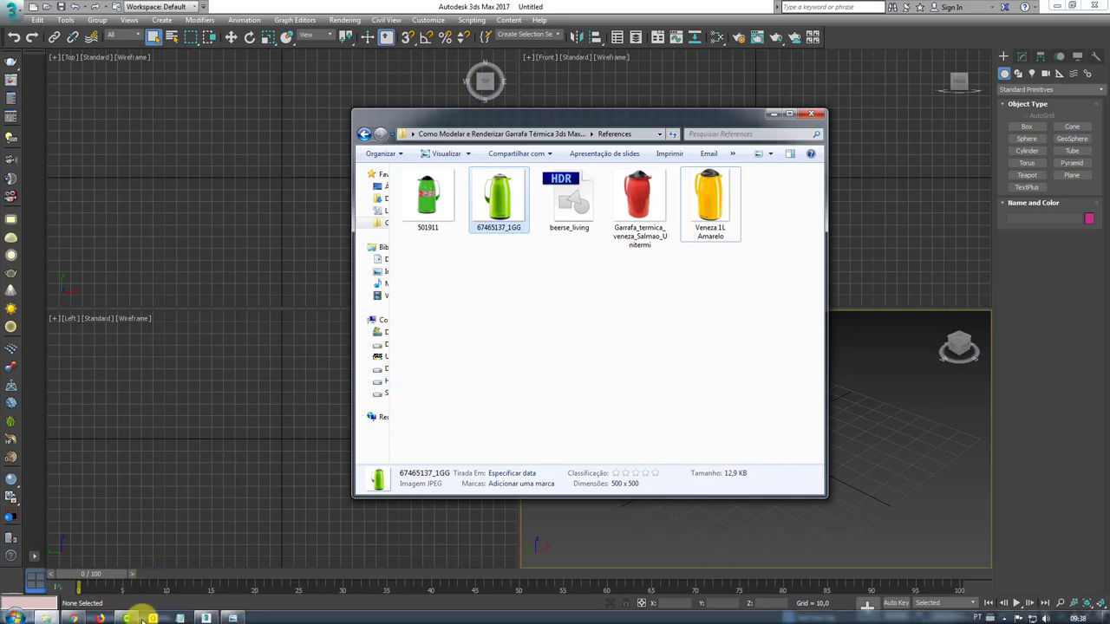
pyautogui.click(82, 616)
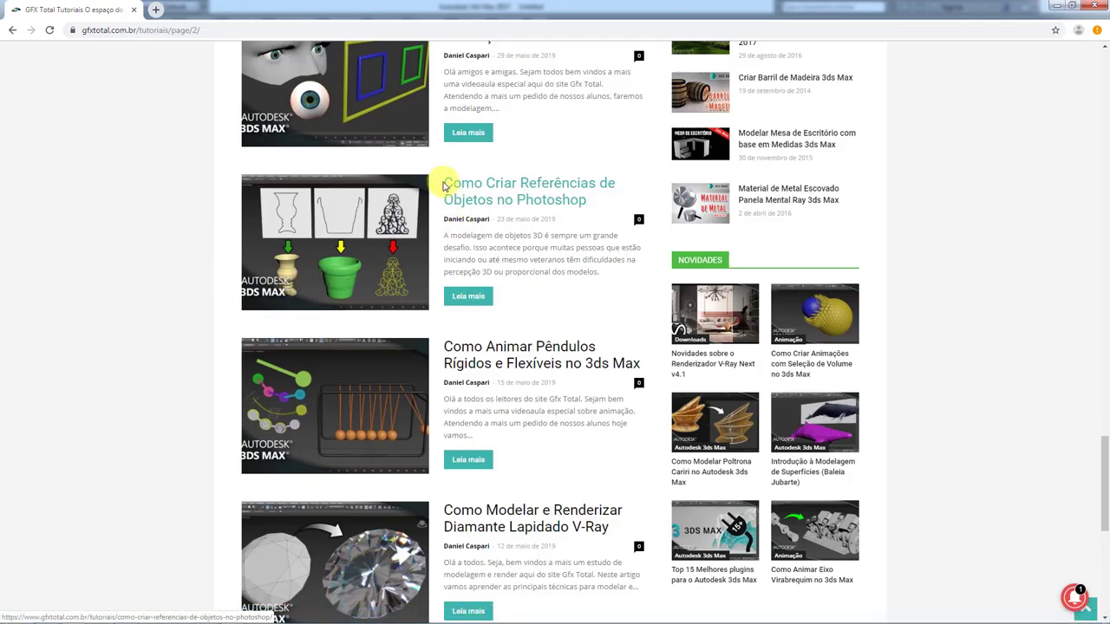
# Step: Scroll the gfxtotal.com tutorials to the 'Como Modelar Uma Garrafa Térmica no 3ds Max' post and circle its thumbnail
pyautogui.moveTo(452, 180)
pyautogui.mouseDown()
pyautogui.moveTo(620, 178)
pyautogui.moveTo(546, 215)
pyautogui.moveTo(457, 220)
pyautogui.mouseUp()
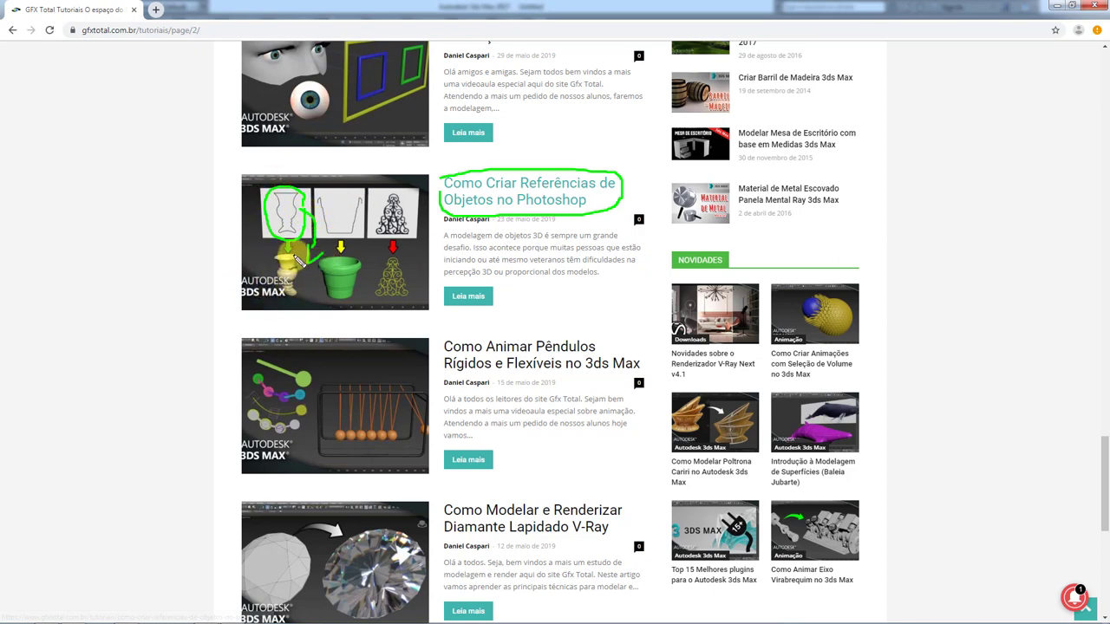
pyautogui.press('Escape')
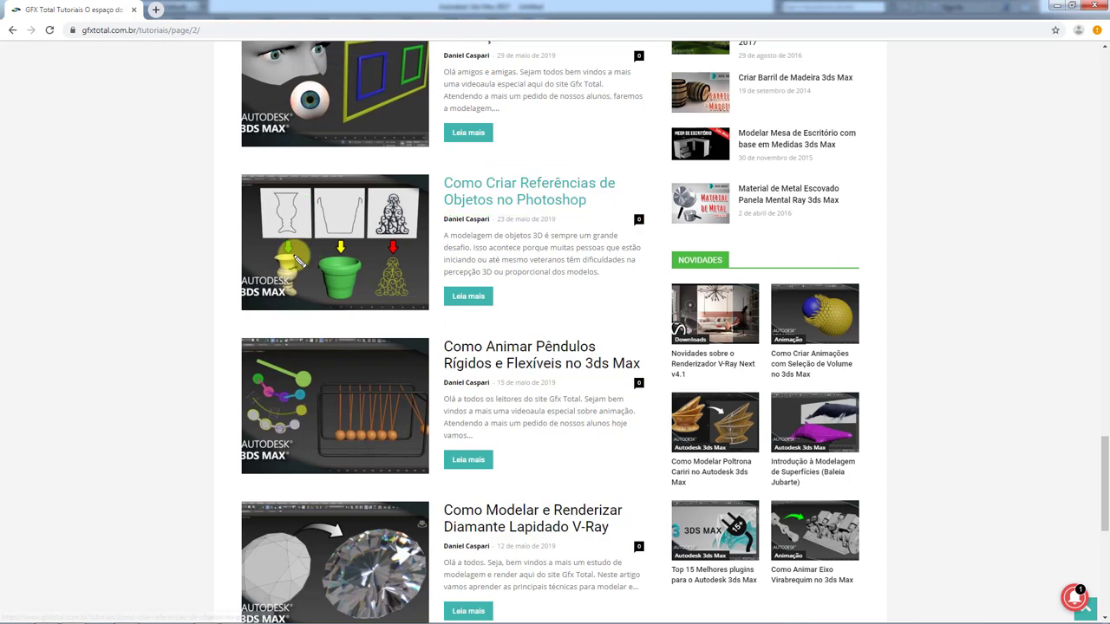
pyautogui.moveTo(1105, 482); pyautogui.dragTo(1105, 259)
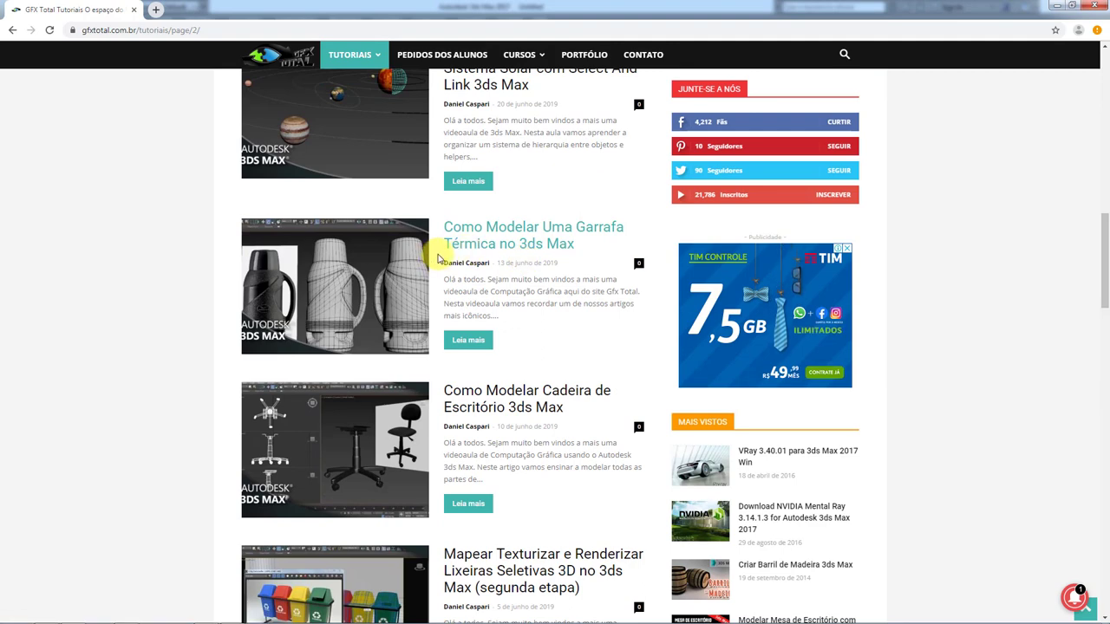
pyautogui.moveTo(406, 222); pyautogui.dragTo(432, 277)
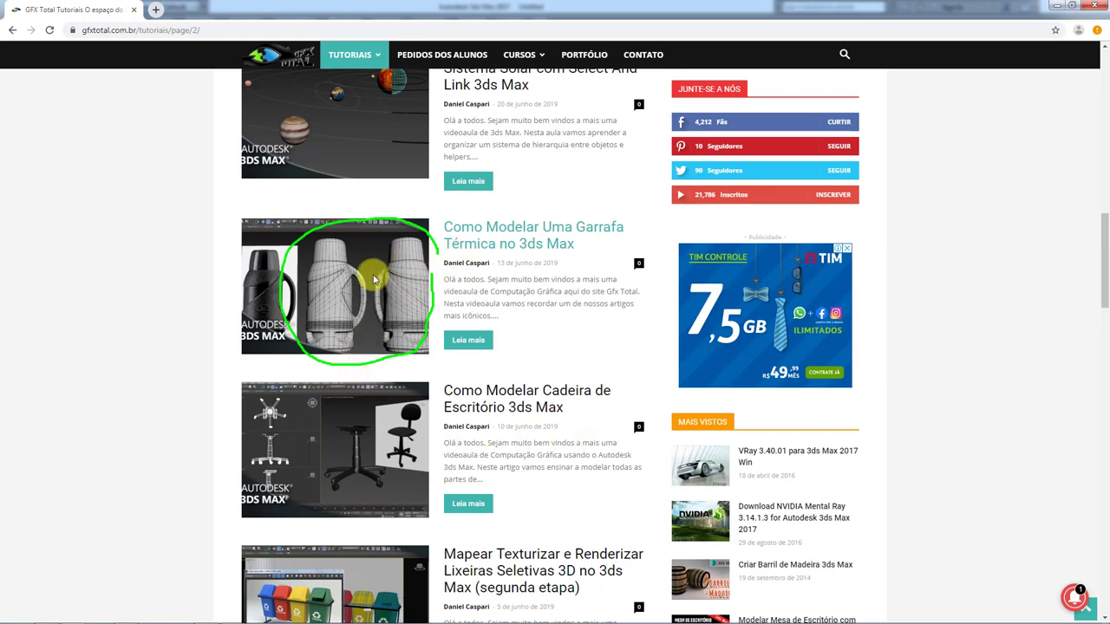
pyautogui.press('Escape')
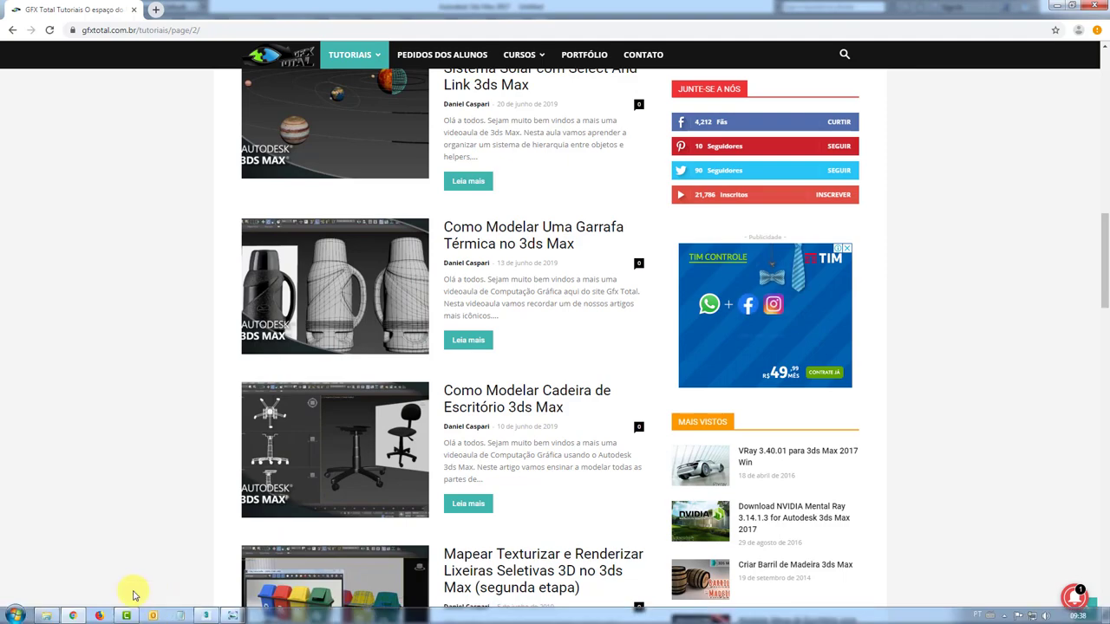
pyautogui.click(205, 615)
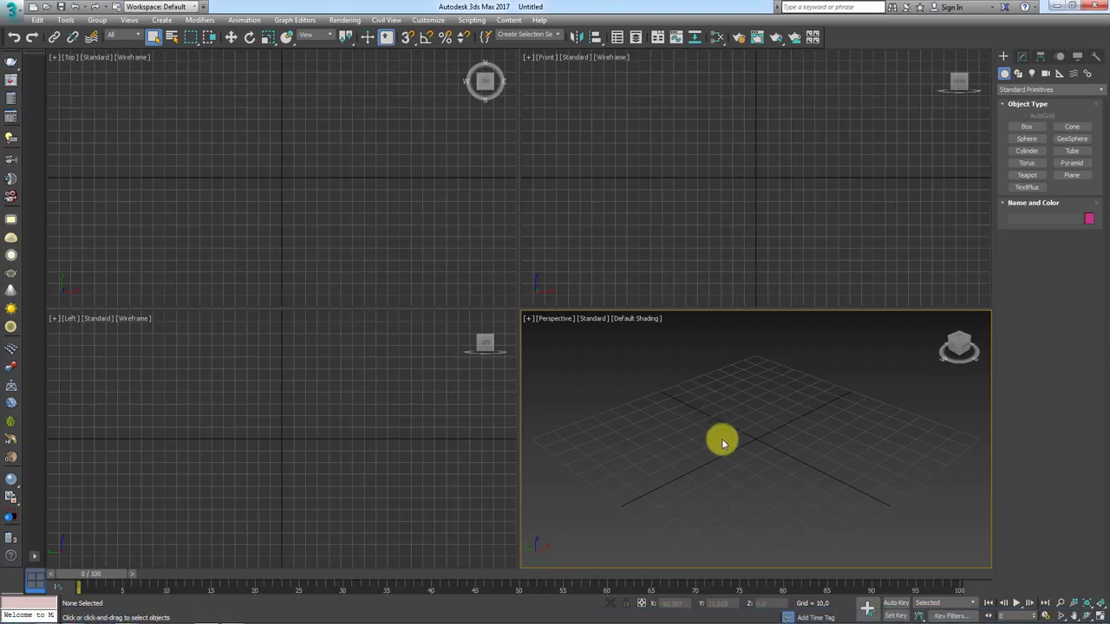
# Step: Create a square plane primitive with 1 length and 1 width segment, moved back along Y
pyautogui.click(1071, 175)
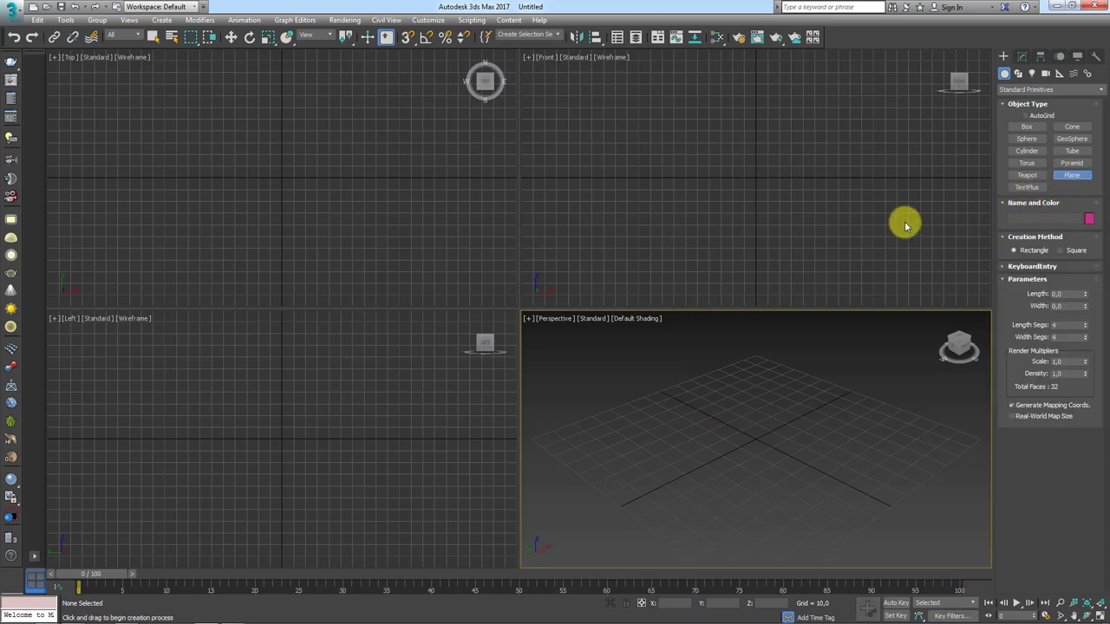
pyautogui.moveTo(794, 117); pyautogui.dragTo(780, 176, button='middle')
pyautogui.moveTo(747, 185); pyautogui.dragTo(800, 238)
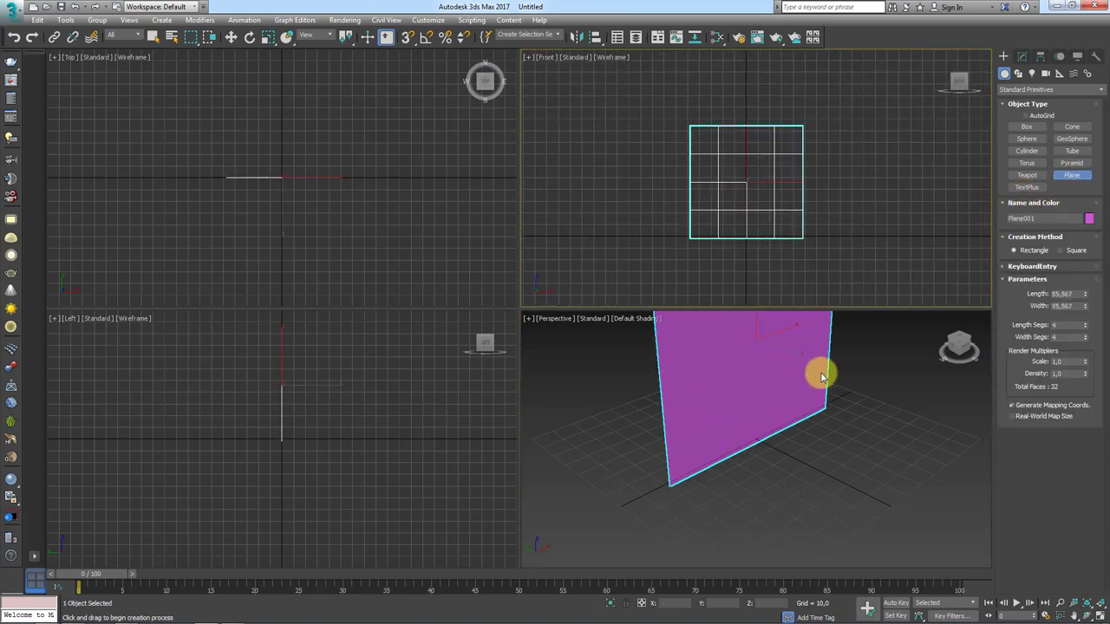
pyautogui.scroll(-3, 780, 407)
pyautogui.press('w')
pyautogui.moveTo(784, 400); pyautogui.dragTo(787, 422)
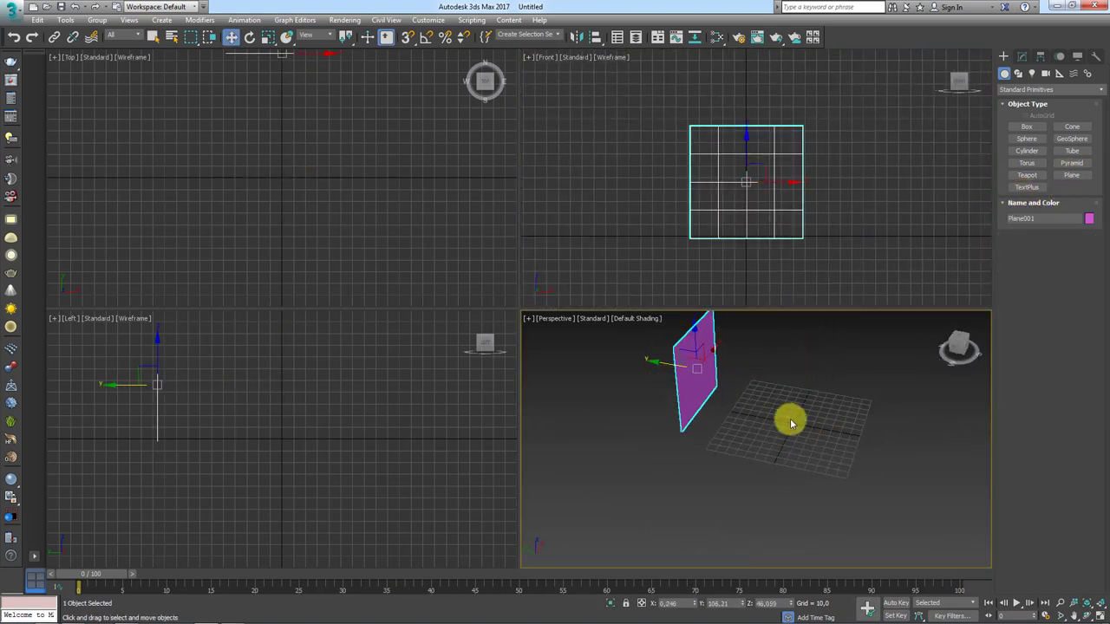
pyautogui.keyDown('alt'); pyautogui.moveTo(787, 421); pyautogui.dragTo(921, 353, button='middle'); pyautogui.keyUp('alt')
pyautogui.click(1021, 57)
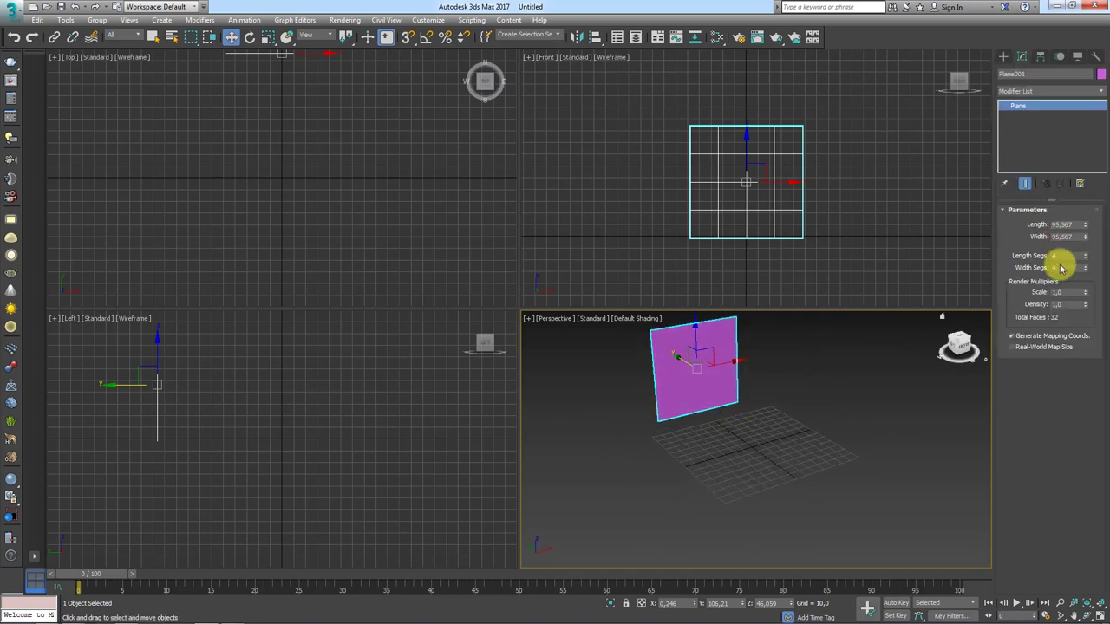
pyautogui.rightClick(1083, 255)
pyautogui.rightClick(1083, 267)
pyautogui.moveTo(795, 372); pyautogui.dragTo(812, 384, button='middle')
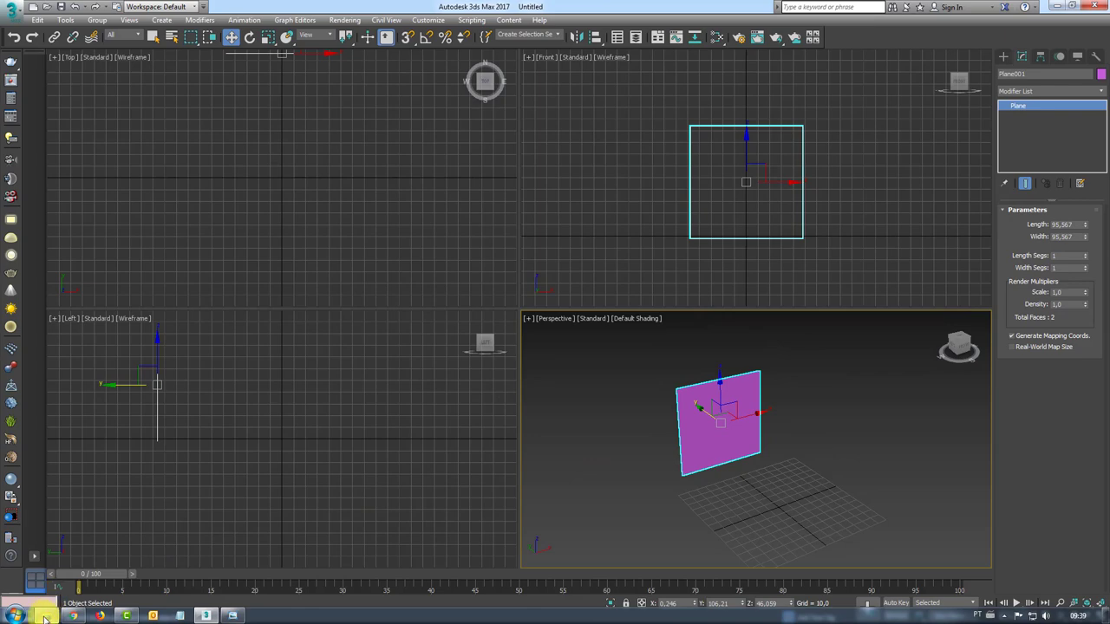
# Step: Apply the green 67465137_1GG kettle image to the plane and raise it along Z
pyautogui.click(152, 616)
pyautogui.moveTo(629, 124); pyautogui.dragTo(377, 98)
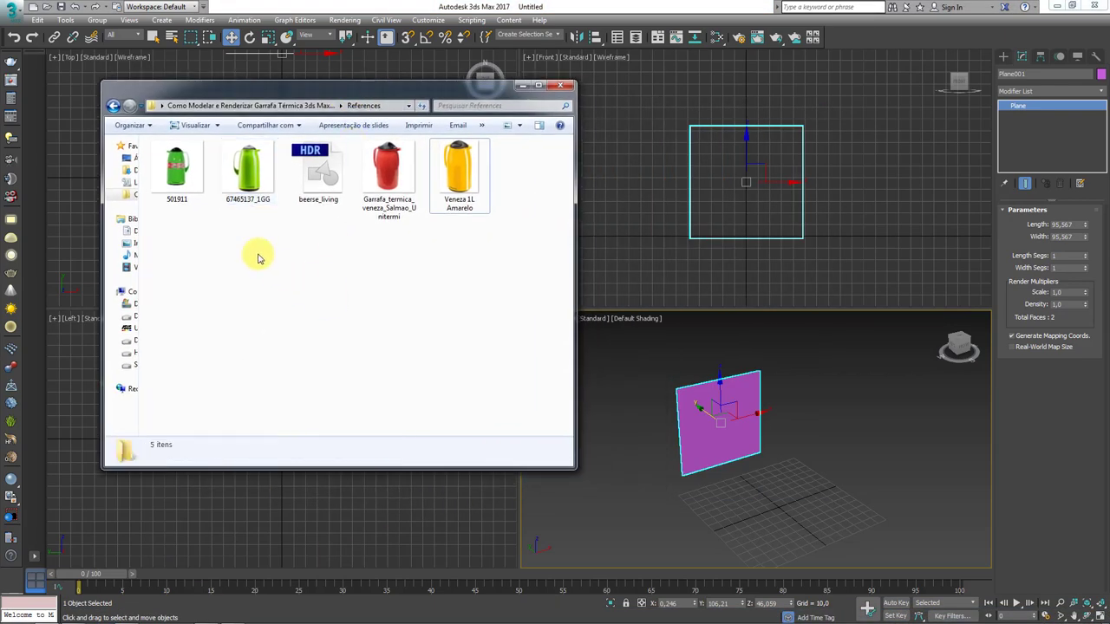
pyautogui.moveTo(247, 173); pyautogui.dragTo(726, 417)
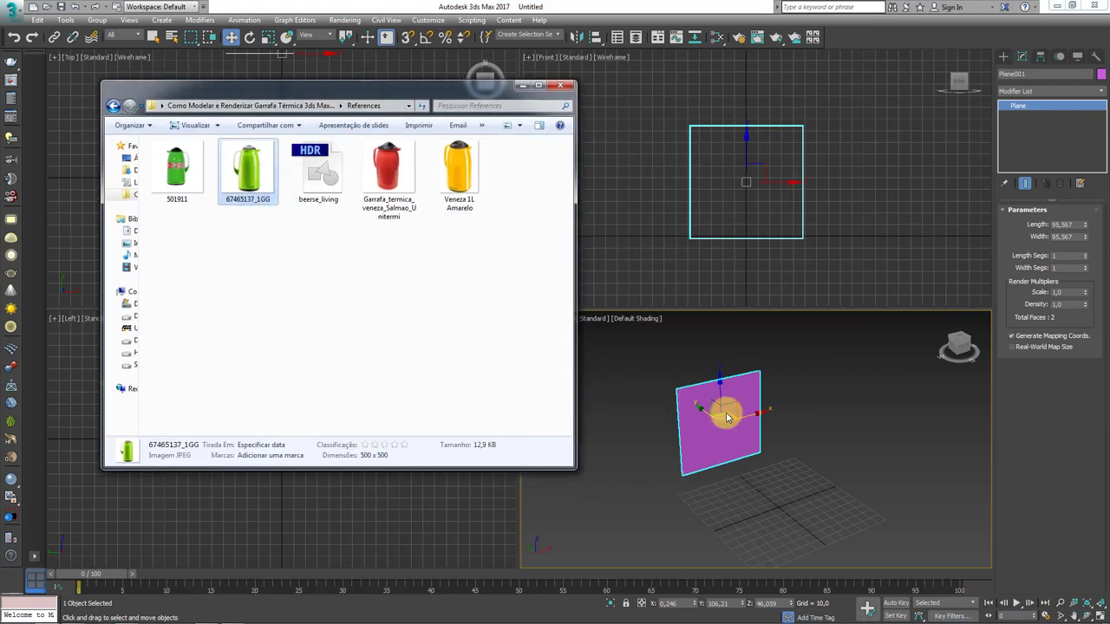
pyautogui.keyDown('alt'); pyautogui.moveTo(812, 465); pyautogui.dragTo(751, 438, button='middle'); pyautogui.keyUp('alt')
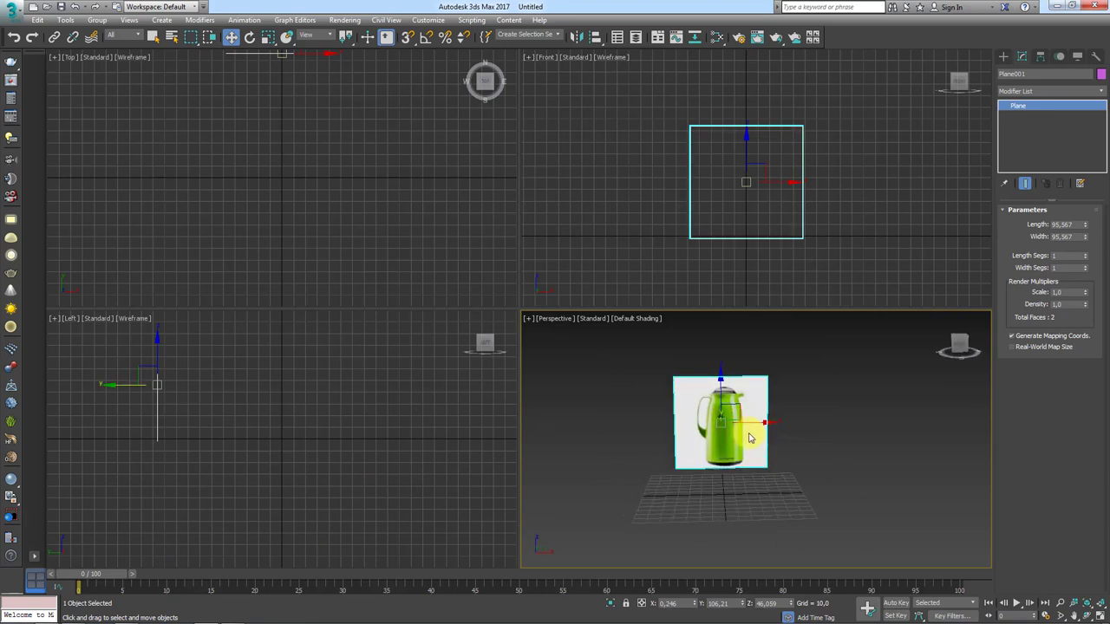
pyautogui.moveTo(721, 392); pyautogui.dragTo(721, 380)
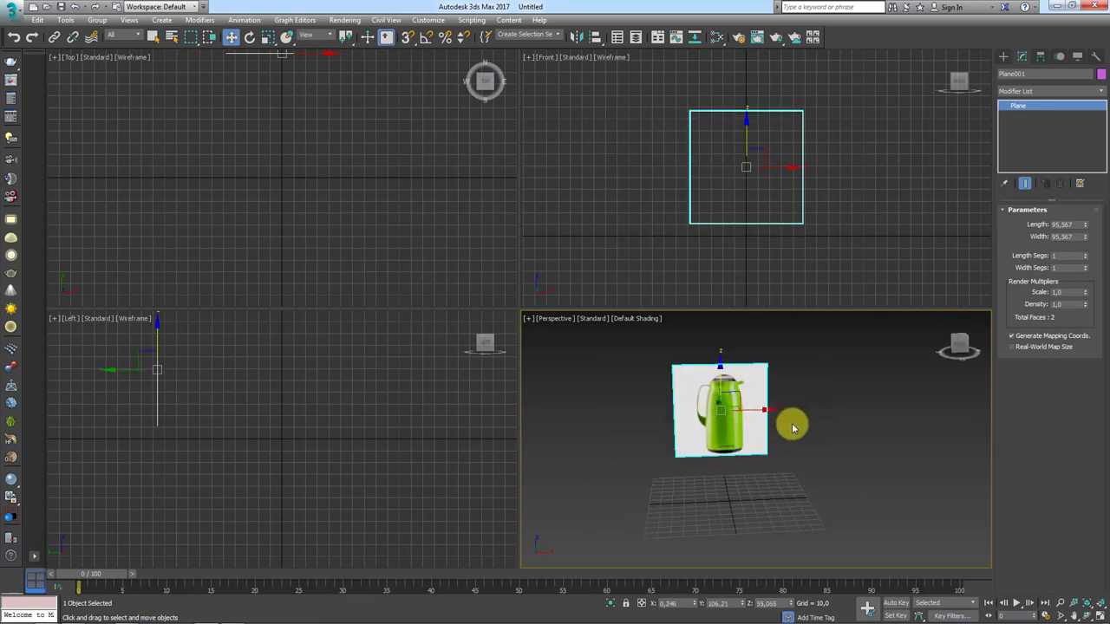
# Step: Copy the plane to the right, turn it upright and apply the yellow Veneza kettle image
pyautogui.moveTo(792, 420)
pyautogui.keyDown('alt'); pyautogui.mouseDown(button='middle')
pyautogui.moveTo(798, 451)
pyautogui.moveTo(708, 486)
pyautogui.moveTo(646, 435)
pyautogui.moveTo(657, 426)
pyautogui.mouseUp(button='middle'); pyautogui.keyUp('alt')
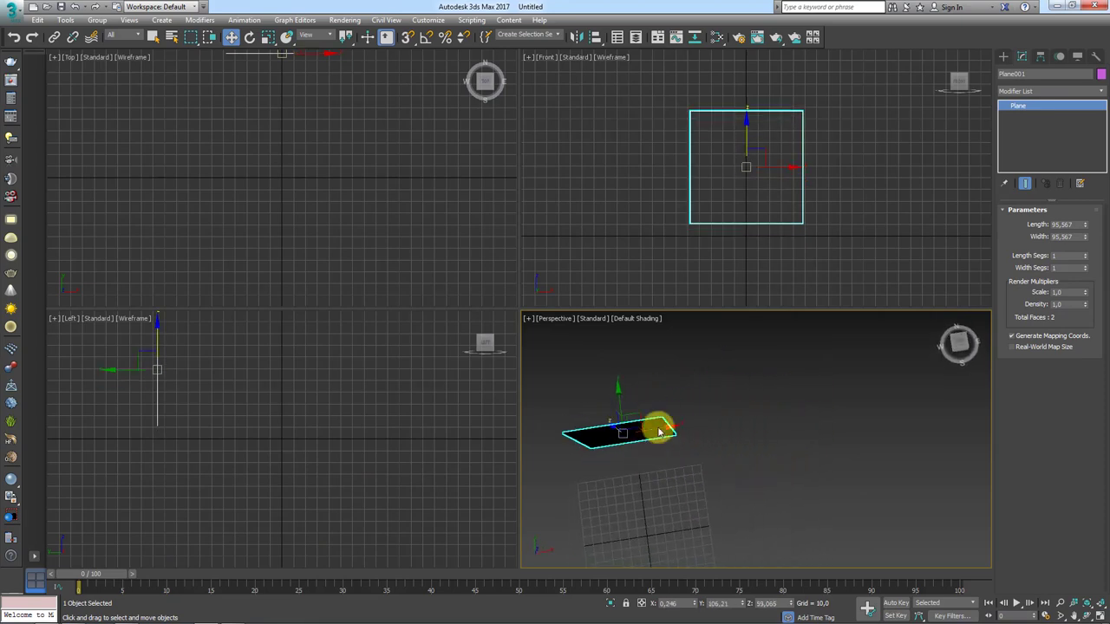
pyautogui.moveTo(639, 416)
pyautogui.keyDown('shift'); pyautogui.mouseDown()
pyautogui.moveTo(775, 441)
pyautogui.moveTo(821, 390)
pyautogui.mouseUp(); pyautogui.keyUp('shift')
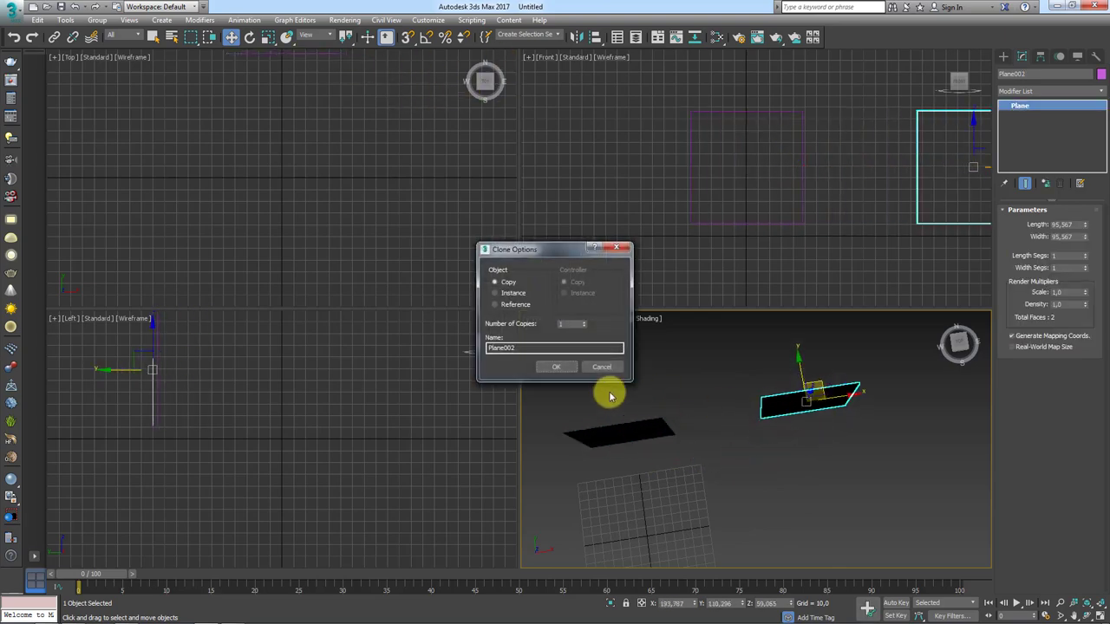
pyautogui.click(572, 365)
pyautogui.press('e')
pyautogui.moveTo(805, 447); pyautogui.dragTo(763, 448)
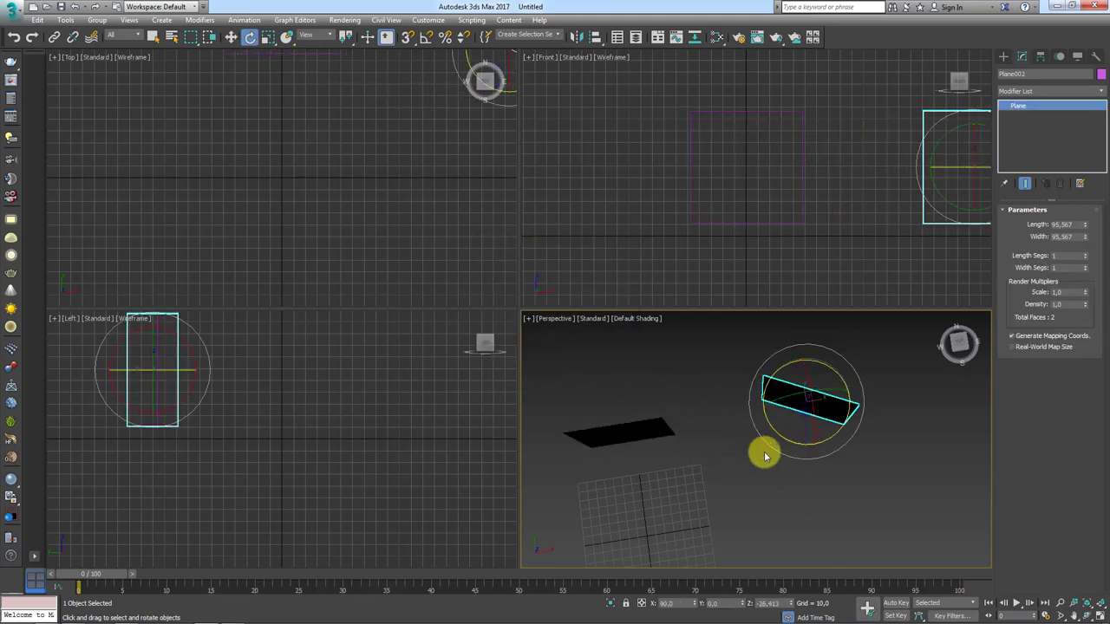
pyautogui.click(45, 617)
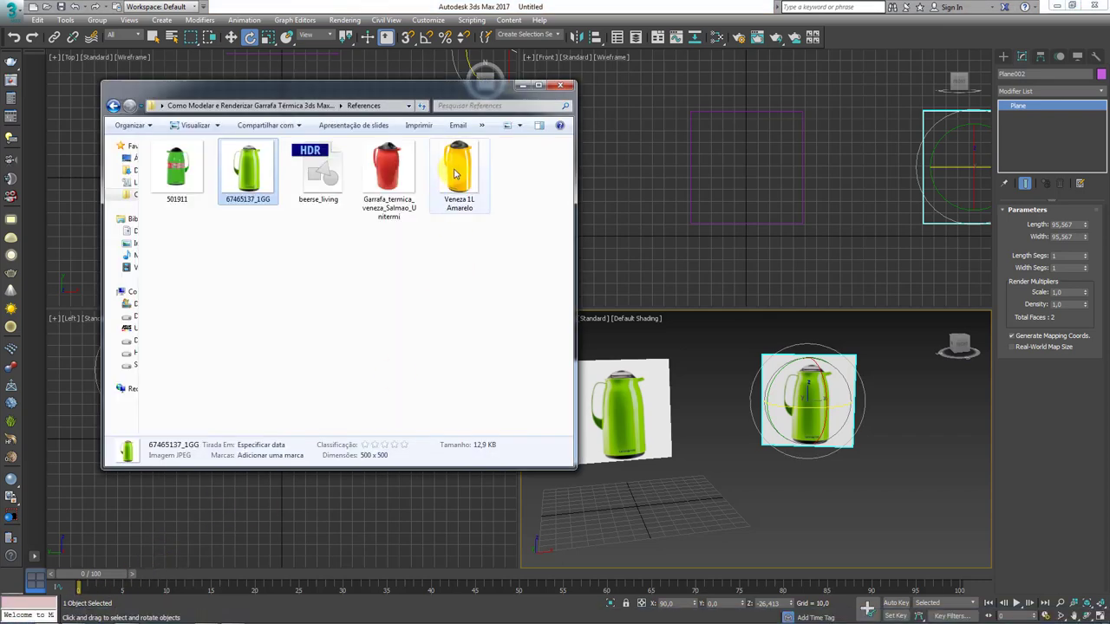
pyautogui.moveTo(457, 191)
pyautogui.mouseDown()
pyautogui.moveTo(826, 422)
pyautogui.moveTo(770, 417)
pyautogui.moveTo(774, 460)
pyautogui.moveTo(774, 438)
pyautogui.mouseUp()
# Step: Scale the yellow kettle plane to match and level the view on both planes
pyautogui.press('r')
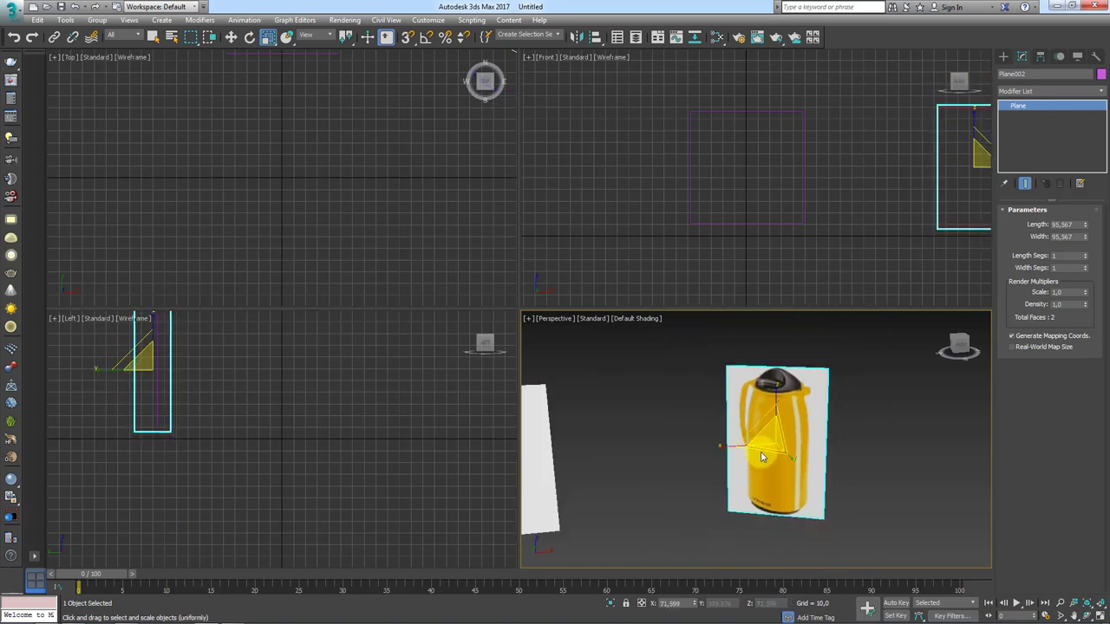
pyautogui.scroll(-3, 875, 451)
pyautogui.scroll(-3, 875, 451)
pyautogui.scroll(3, 876, 450)
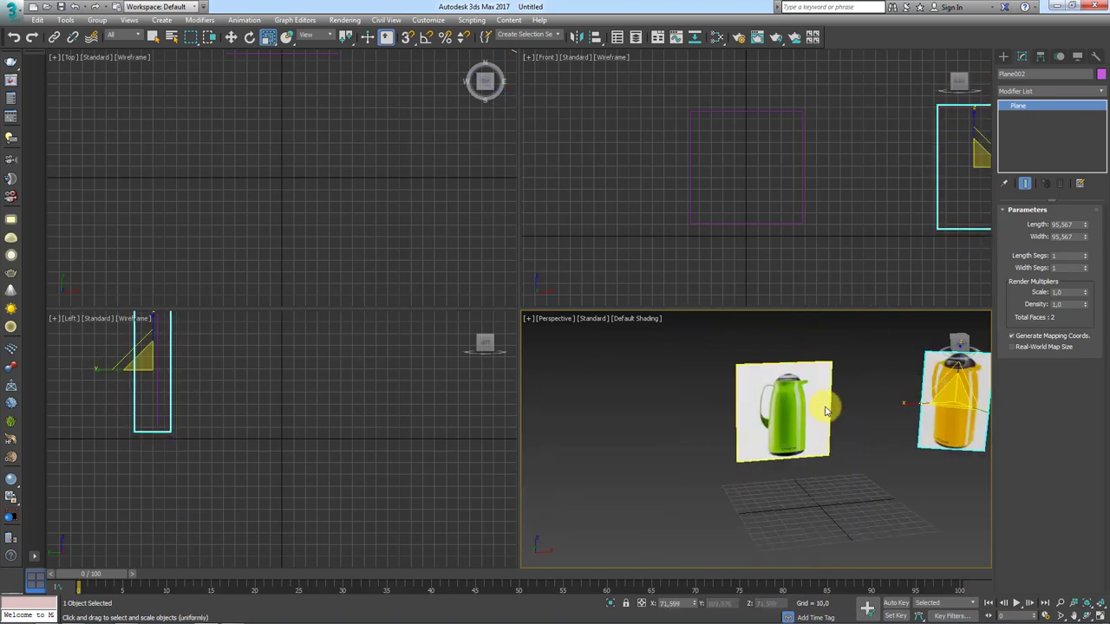
pyautogui.scroll(-3, 824, 404)
pyautogui.moveTo(824, 404)
pyautogui.keyDown('alt'); pyautogui.mouseDown(button='middle')
pyautogui.moveTo(854, 436)
pyautogui.moveTo(798, 446)
pyautogui.moveTo(833, 440)
pyautogui.moveTo(734, 417)
pyautogui.moveTo(724, 442)
pyautogui.moveTo(769, 432)
pyautogui.moveTo(783, 471)
pyautogui.mouseUp(button='middle'); pyautogui.keyUp('alt')
# Step: Switch to the front view with the grid hidden and select the green kettle plane
pyautogui.press('f')
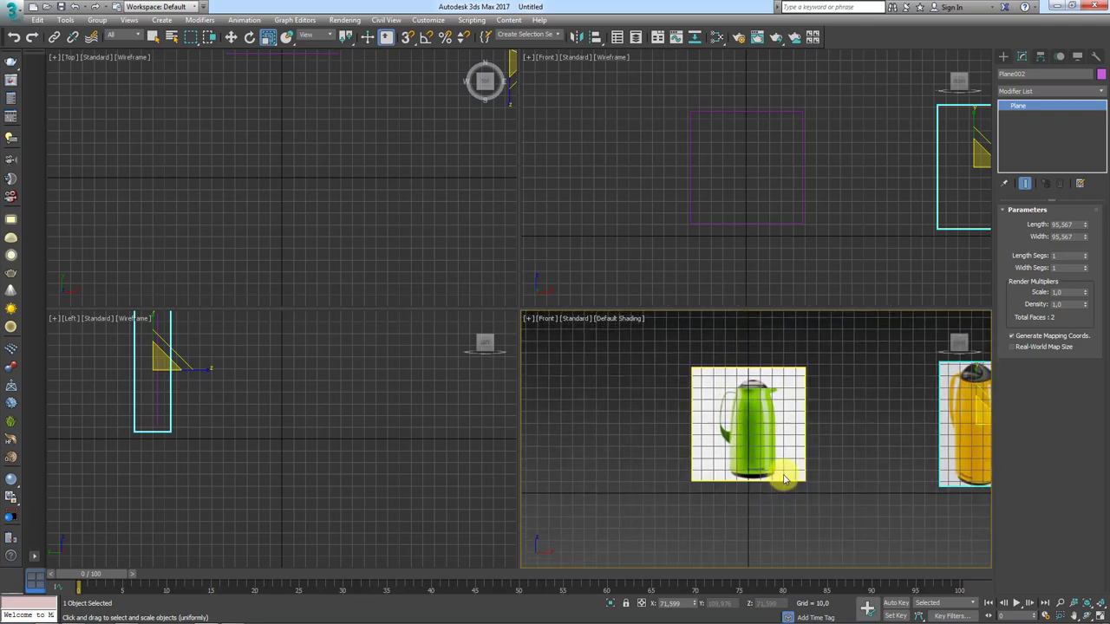
pyautogui.press('g')
pyautogui.moveTo(817, 433); pyautogui.dragTo(793, 379, button='middle')
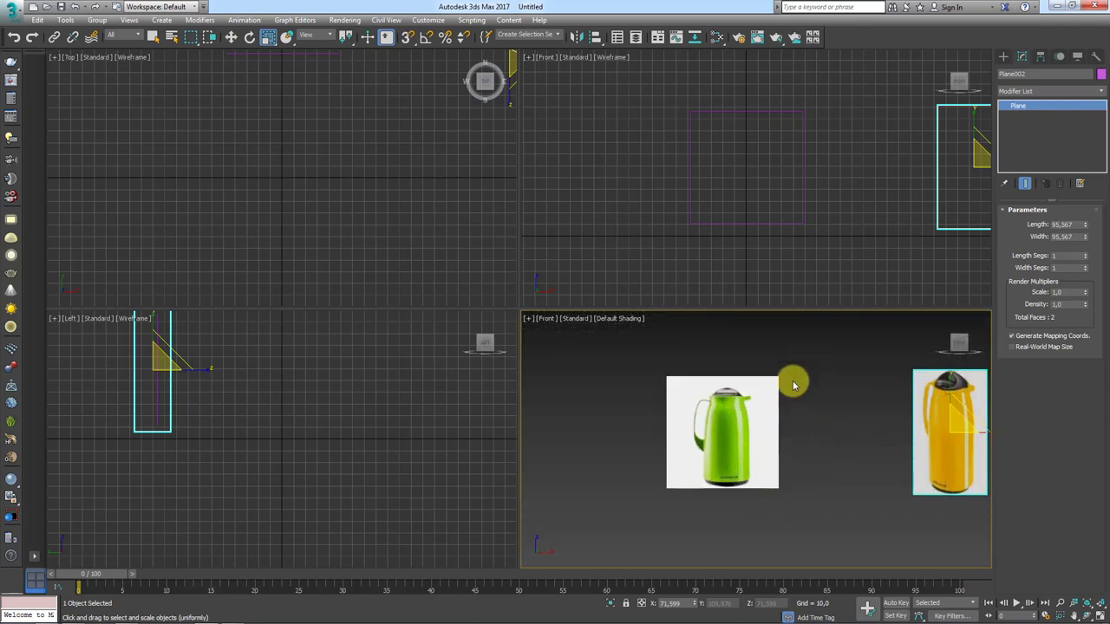
pyautogui.click(771, 404)
pyautogui.moveTo(855, 429); pyautogui.dragTo(667, 406, button='middle')
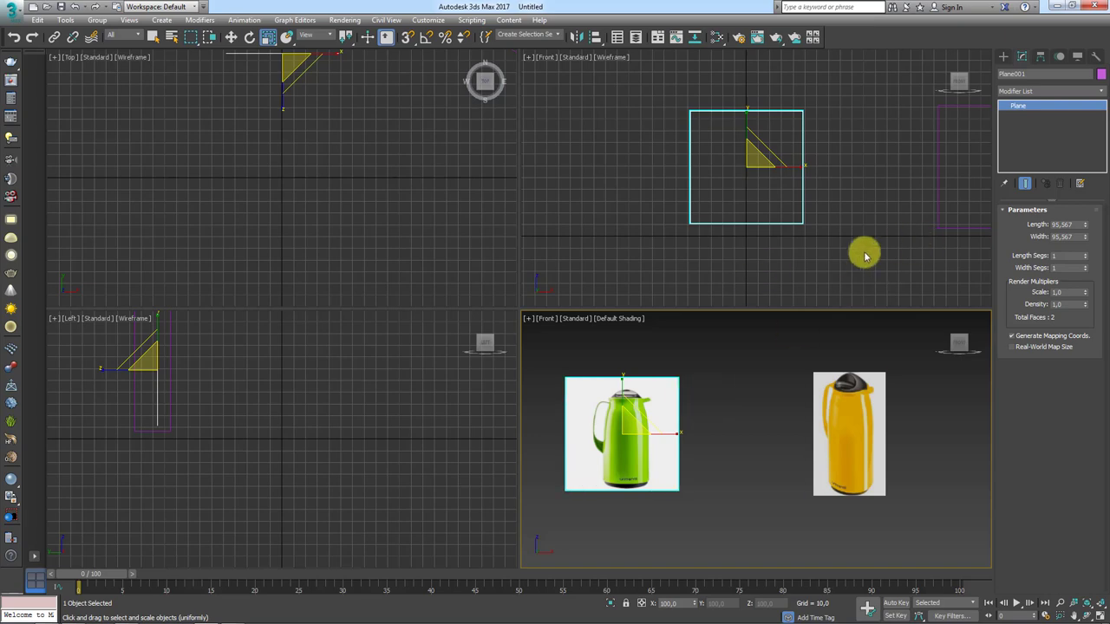
pyautogui.click(1004, 56)
# Step: Create a test teapot between the kettle planes, scale it, then delete it
pyautogui.click(1027, 175)
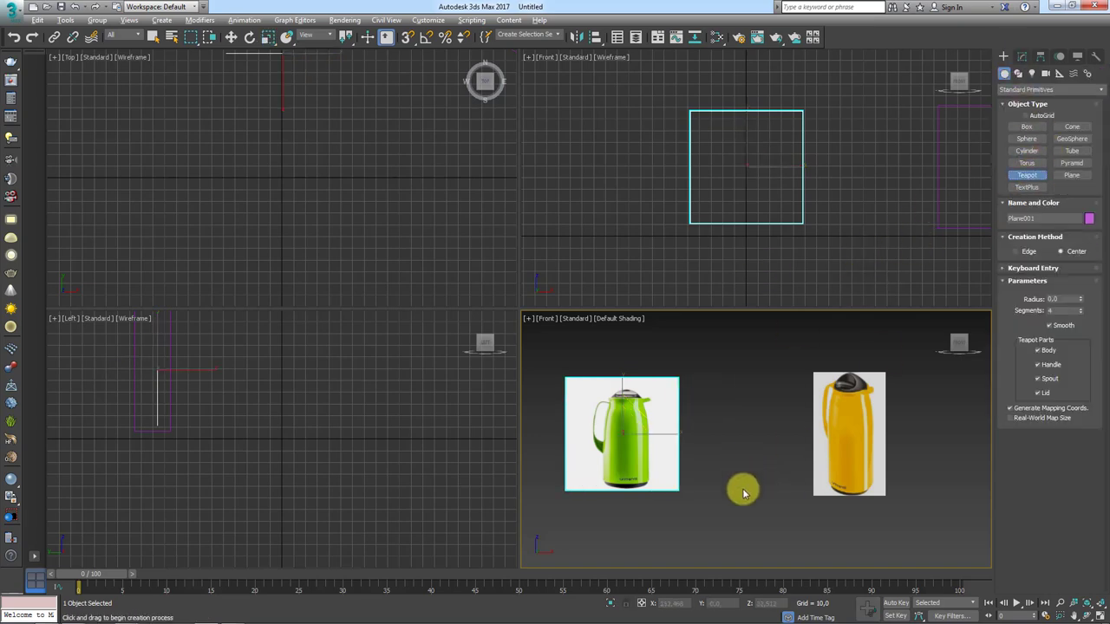
pyautogui.keyDown('alt'); pyautogui.moveTo(742, 488); pyautogui.dragTo(754, 498, button='middle'); pyautogui.keyUp('alt')
pyautogui.moveTo(745, 499)
pyautogui.mouseDown()
pyautogui.moveTo(766, 507)
pyautogui.moveTo(753, 492)
pyautogui.mouseUp()
pyautogui.press('r')
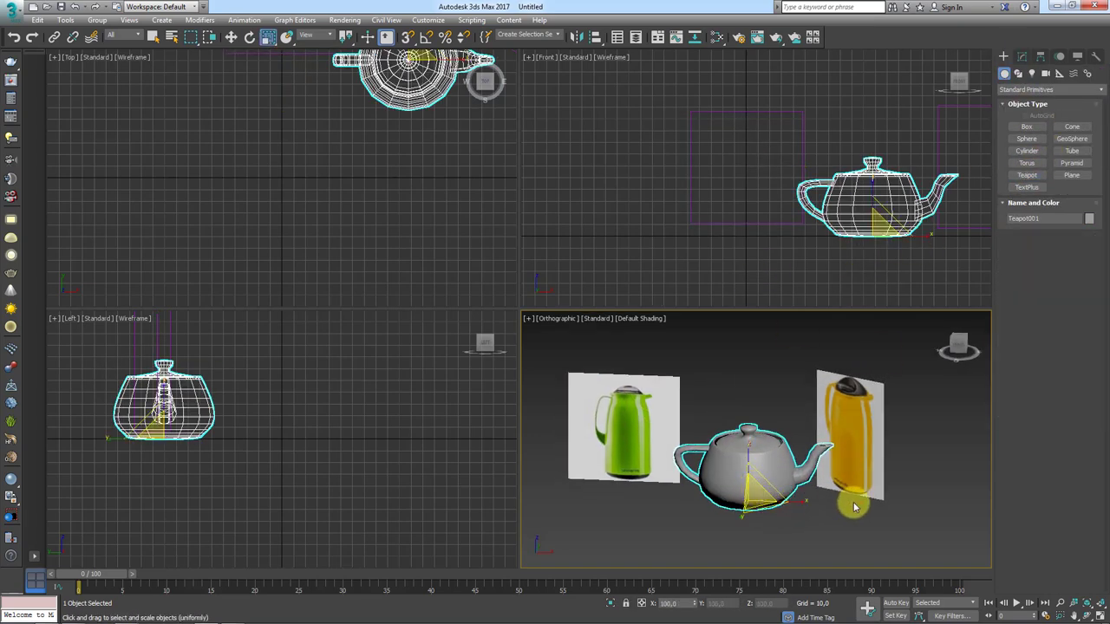
pyautogui.keyDown('alt'); pyautogui.moveTo(854, 463); pyautogui.dragTo(776, 485, button='middle'); pyautogui.keyUp('alt')
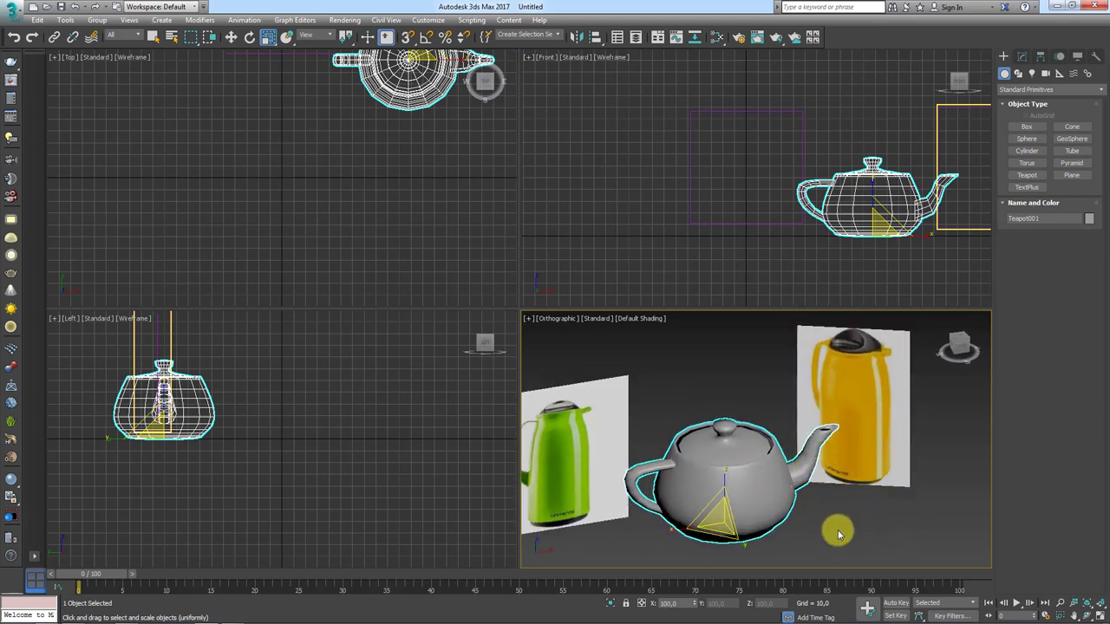
pyautogui.keyDown('alt'); pyautogui.moveTo(838, 529); pyautogui.dragTo(797, 485, button='middle'); pyautogui.keyUp('alt')
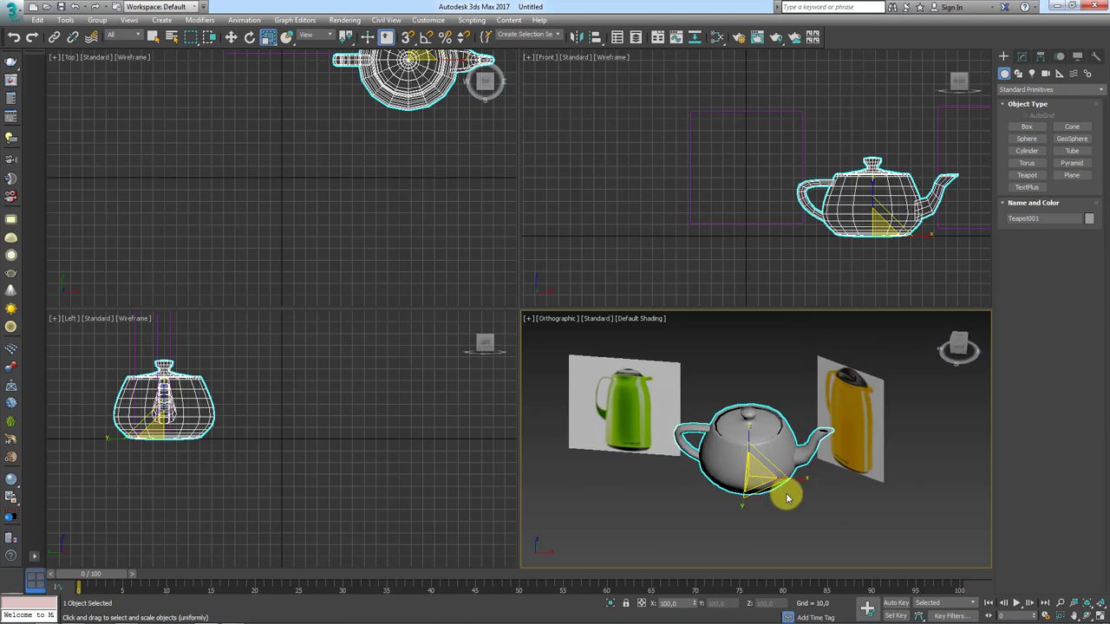
pyautogui.press('Delete')
# Step: Center the green kettle plane straight-on in the front view
pyautogui.moveTo(650, 446)
pyautogui.keyDown('alt'); pyautogui.mouseDown(button='middle')
pyautogui.moveTo(763, 441)
pyautogui.moveTo(780, 392)
pyautogui.mouseUp(button='middle'); pyautogui.keyUp('alt')
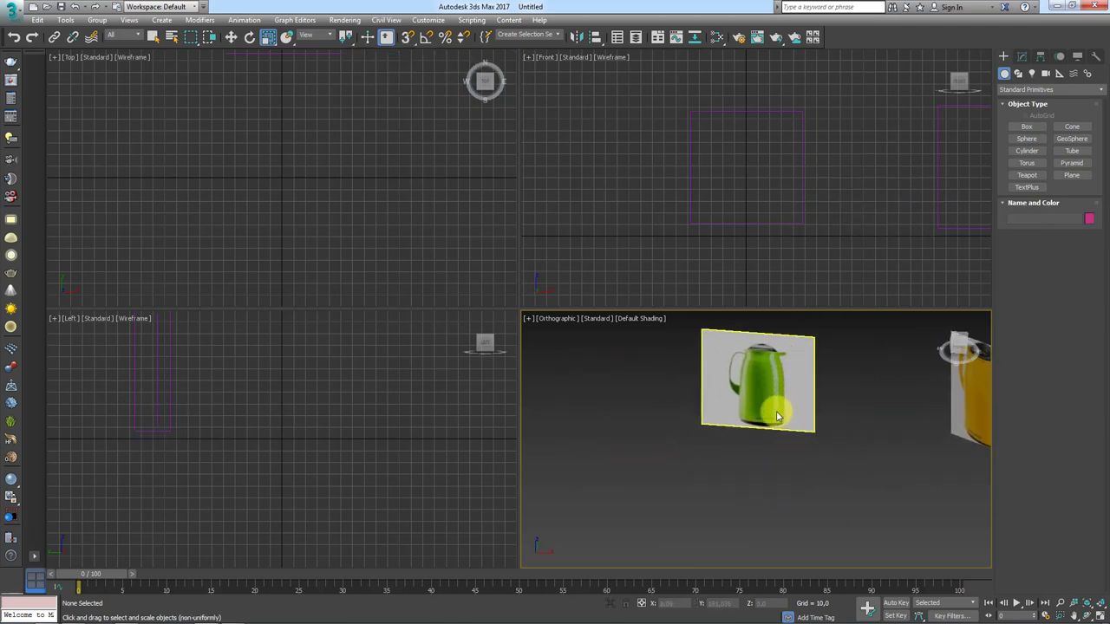
pyautogui.press('f')
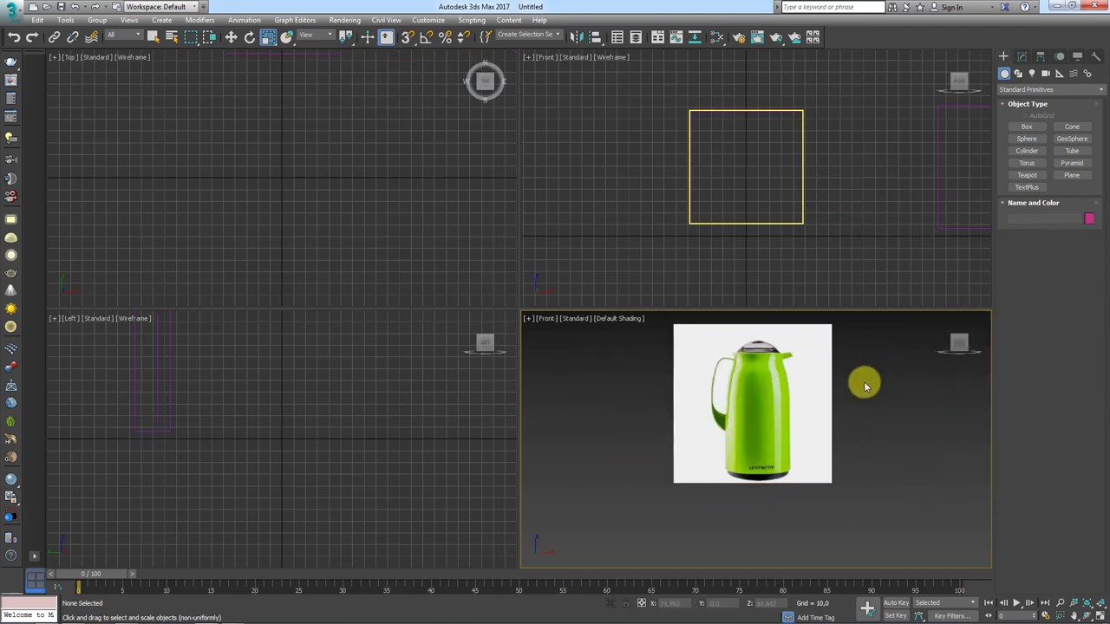
pyautogui.moveTo(743, 461); pyautogui.dragTo(732, 446, button='middle')
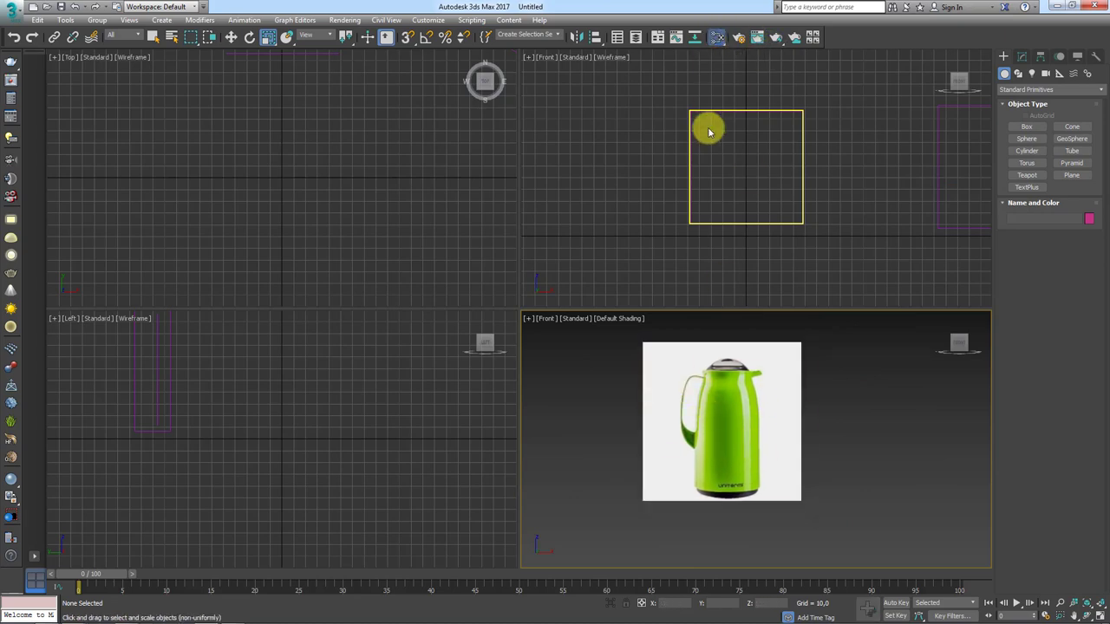
pyautogui.click(717, 42)
# Step: Eyedrop the green kettle plane's material into the Slate Material Editor and open its parameters
pyautogui.moveTo(362, 57); pyautogui.dragTo(351, 95)
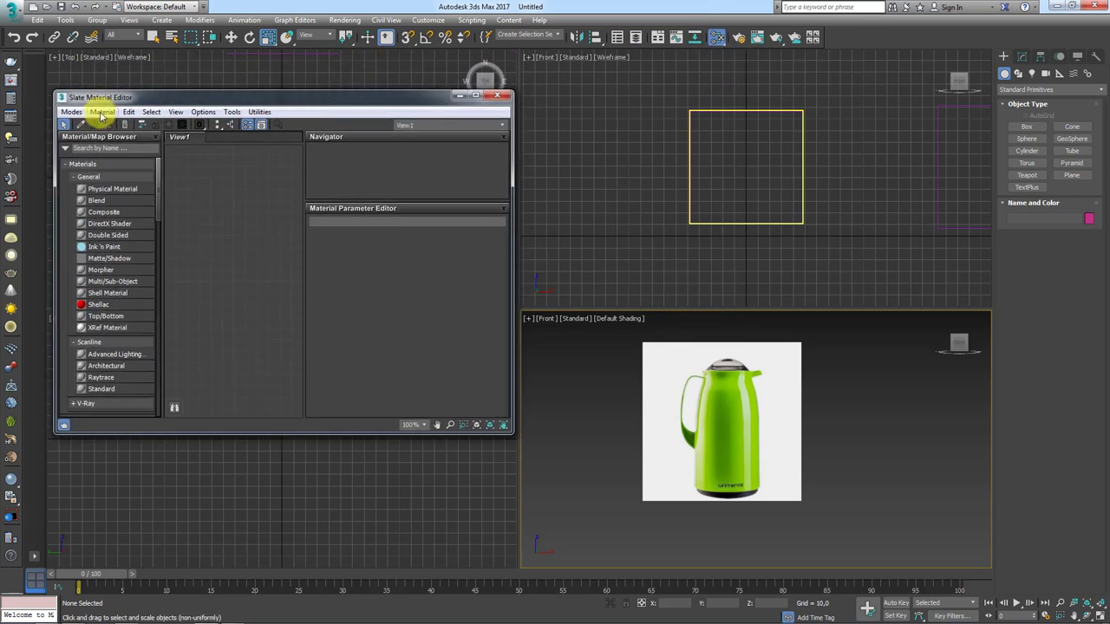
pyautogui.click(77, 127)
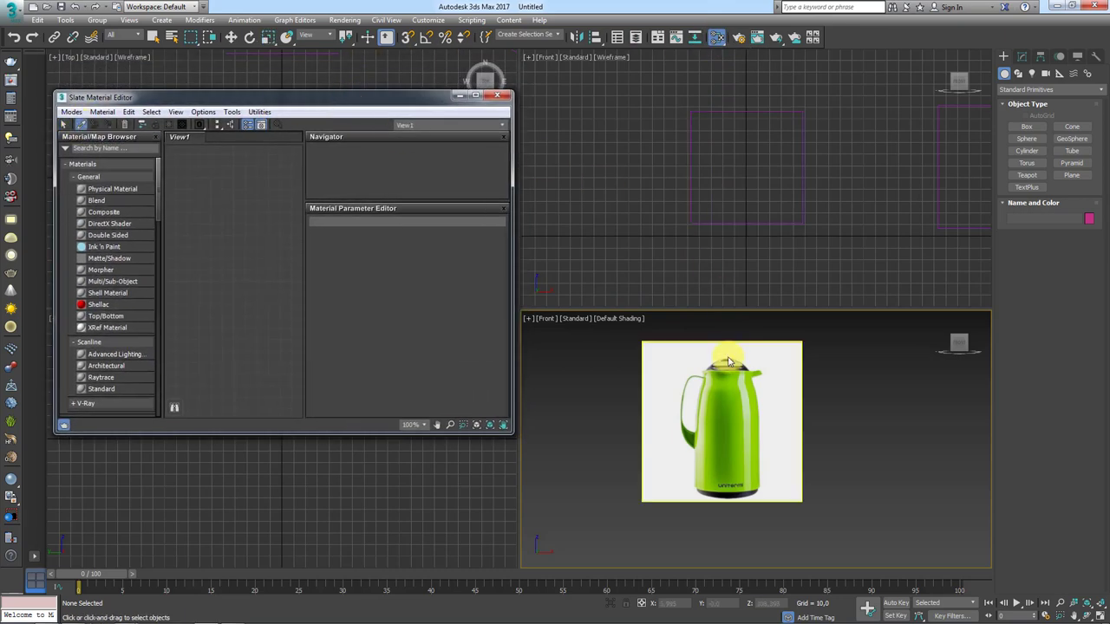
pyautogui.click(721, 403)
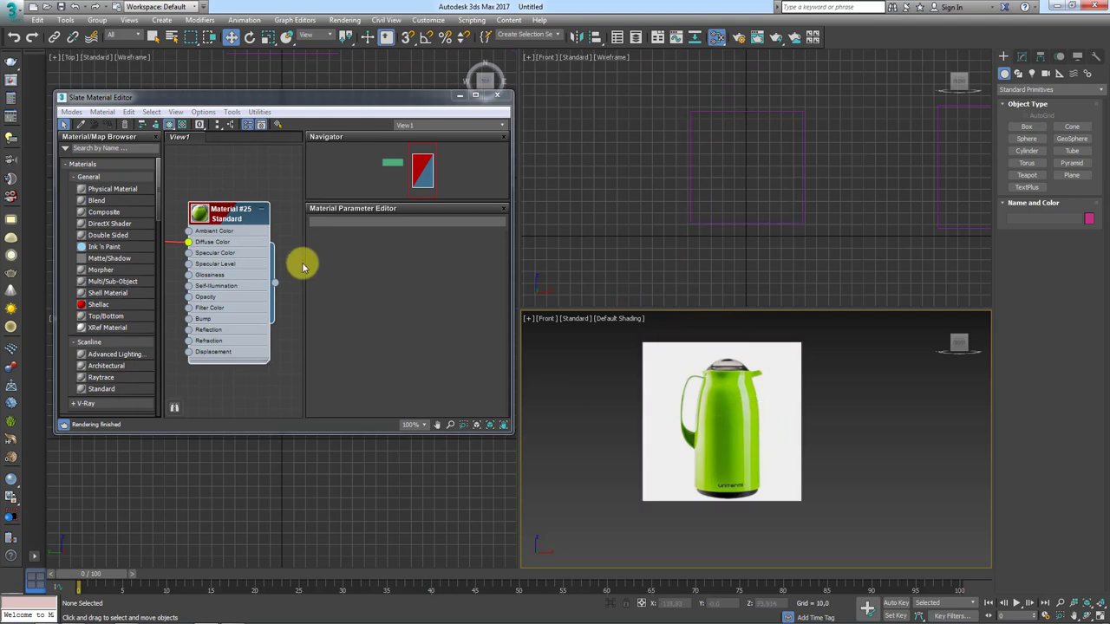
pyautogui.scroll(-4, 255, 222)
pyautogui.moveTo(225, 227)
pyautogui.mouseDown(button='middle')
pyautogui.moveTo(280, 249)
pyautogui.moveTo(205, 209)
pyautogui.mouseUp(button='middle')
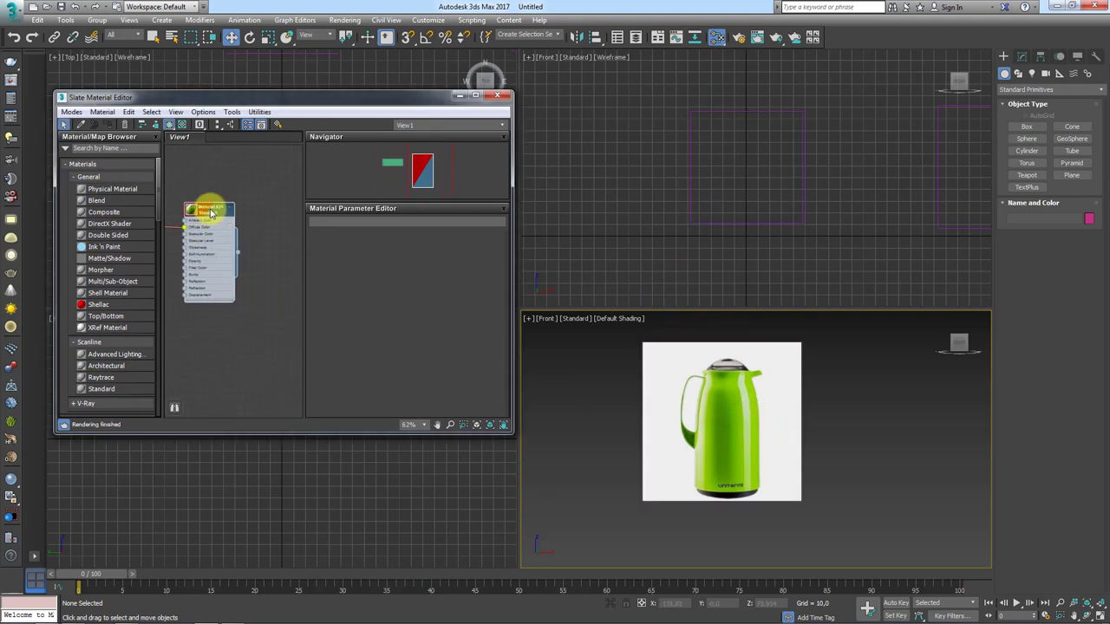
pyautogui.doubleClick(210, 213)
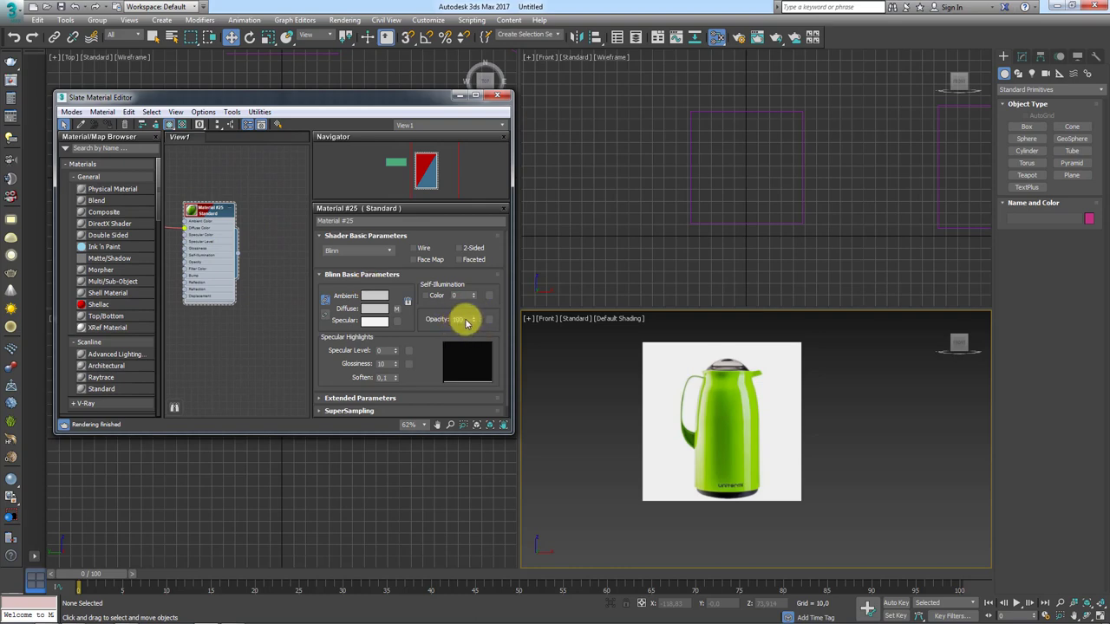
# Step: Set the material's Opacity to 10, close the editor and reselect the plane
pyautogui.moveTo(465, 322); pyautogui.dragTo(444, 322)
pyautogui.write('10')
pyautogui.press('Return')
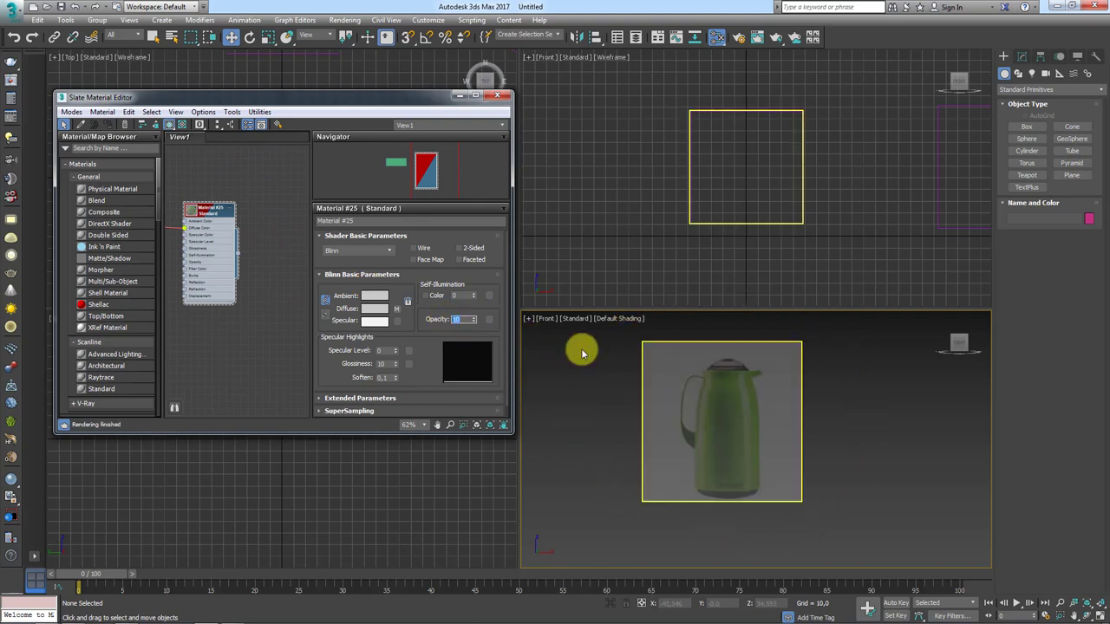
pyautogui.moveTo(401, 102); pyautogui.dragTo(421, 102)
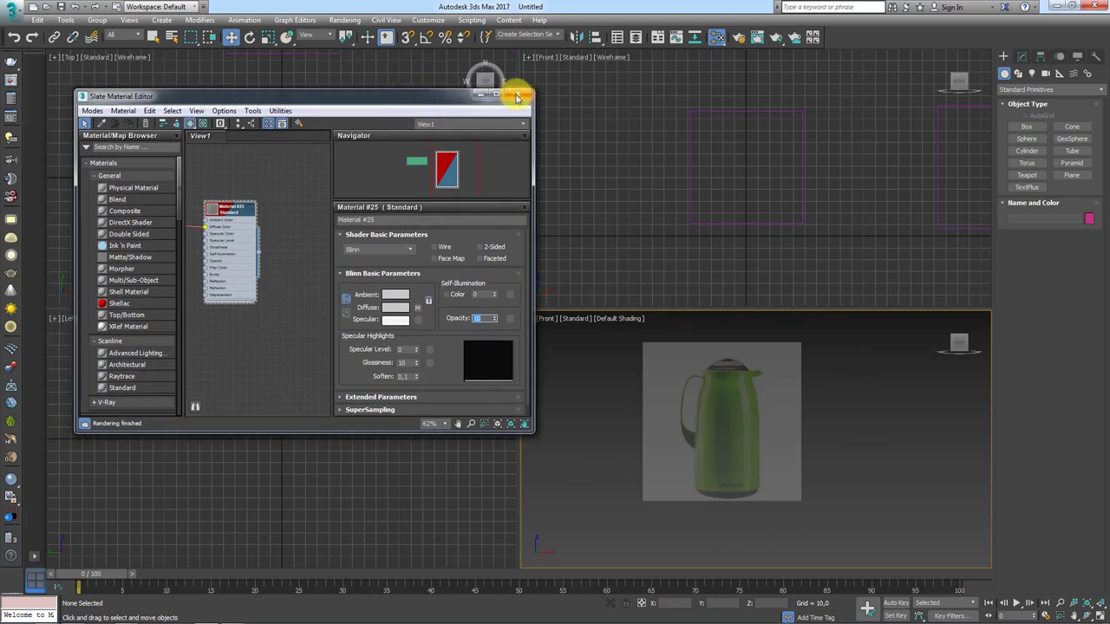
pyautogui.click(517, 97)
pyautogui.click(751, 374)
# Step: Drag the viewport divider up to enlarge the Front view, zoom the Left view, and recenter
pyautogui.press('z')
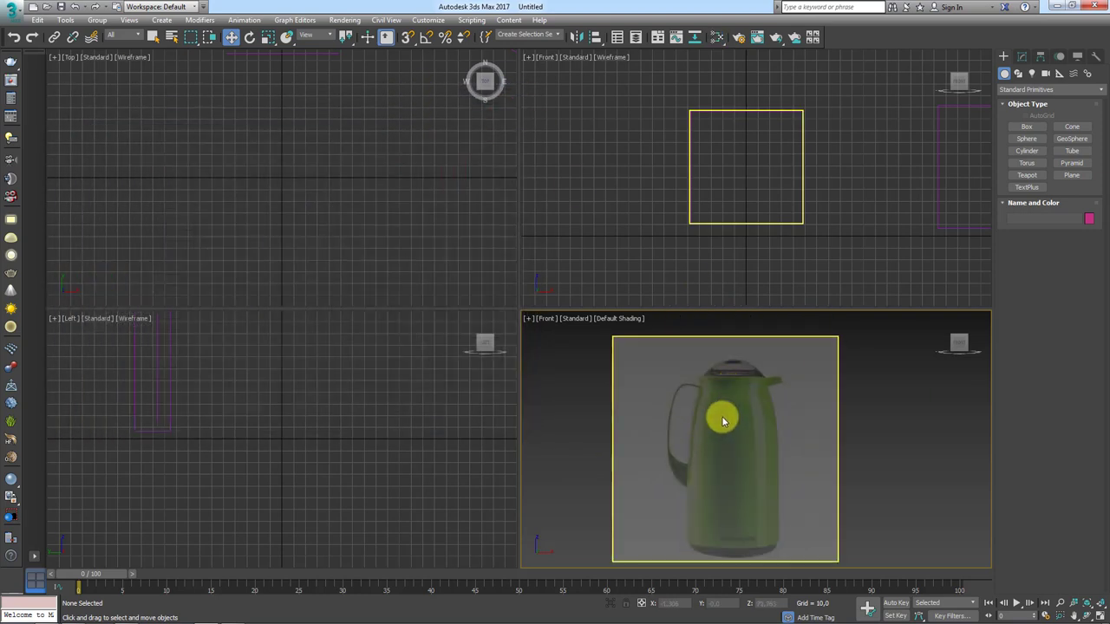
pyautogui.moveTo(723, 421)
pyautogui.mouseDown(button='middle')
pyautogui.moveTo(703, 327)
pyautogui.moveTo(690, 348)
pyautogui.mouseUp(button='middle')
pyautogui.click(855, 466)
pyautogui.click(672, 505)
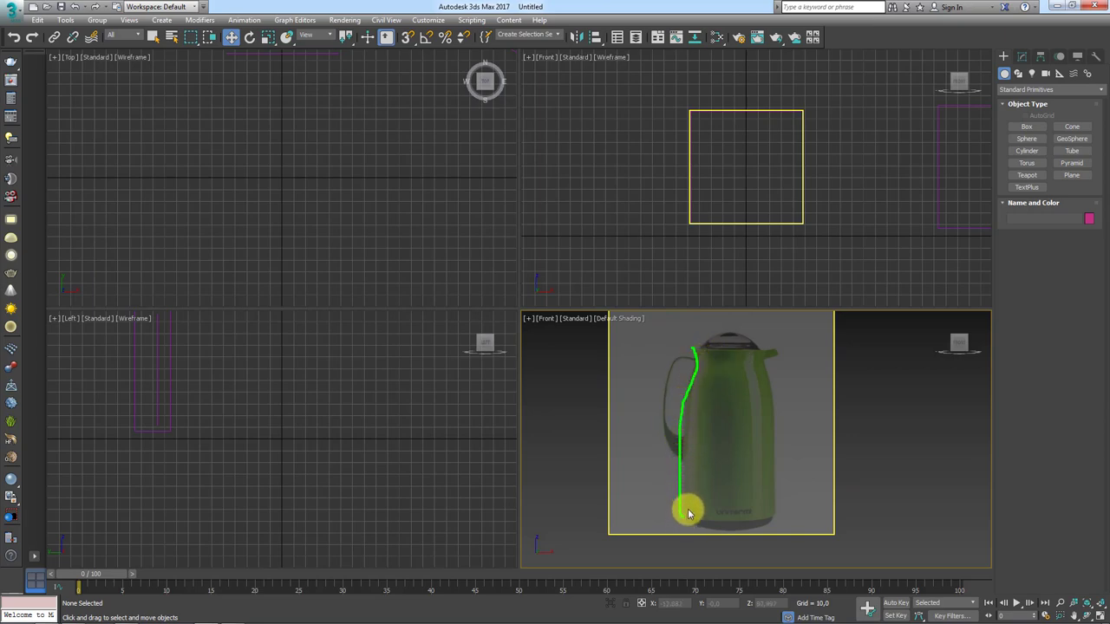
pyautogui.moveTo(688, 513); pyautogui.dragTo(735, 458)
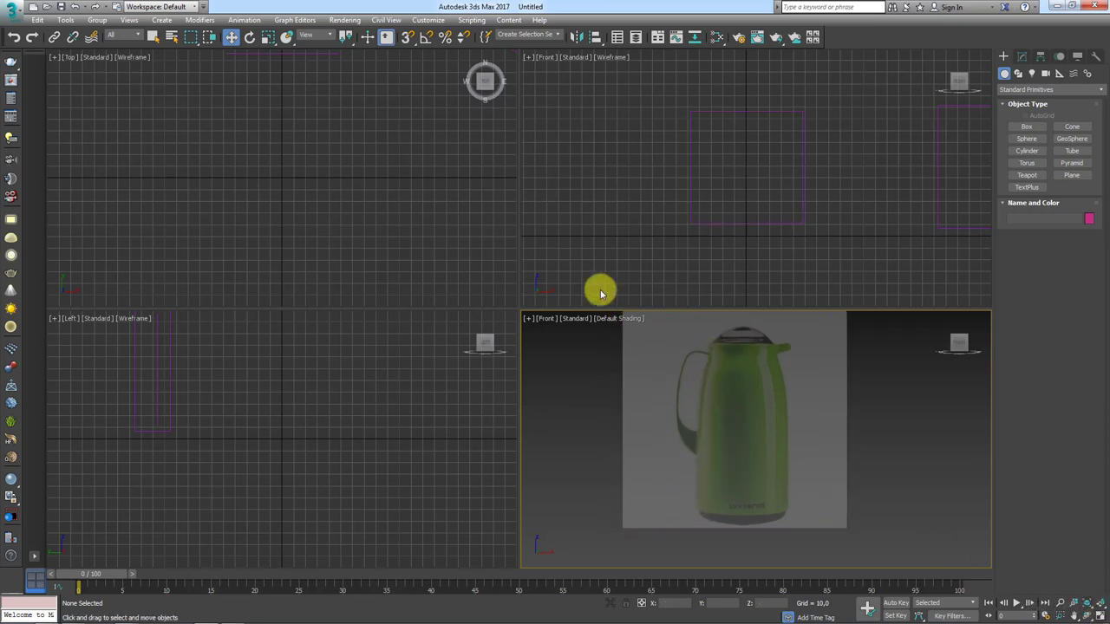
pyautogui.moveTo(532, 312); pyautogui.dragTo(533, 16)
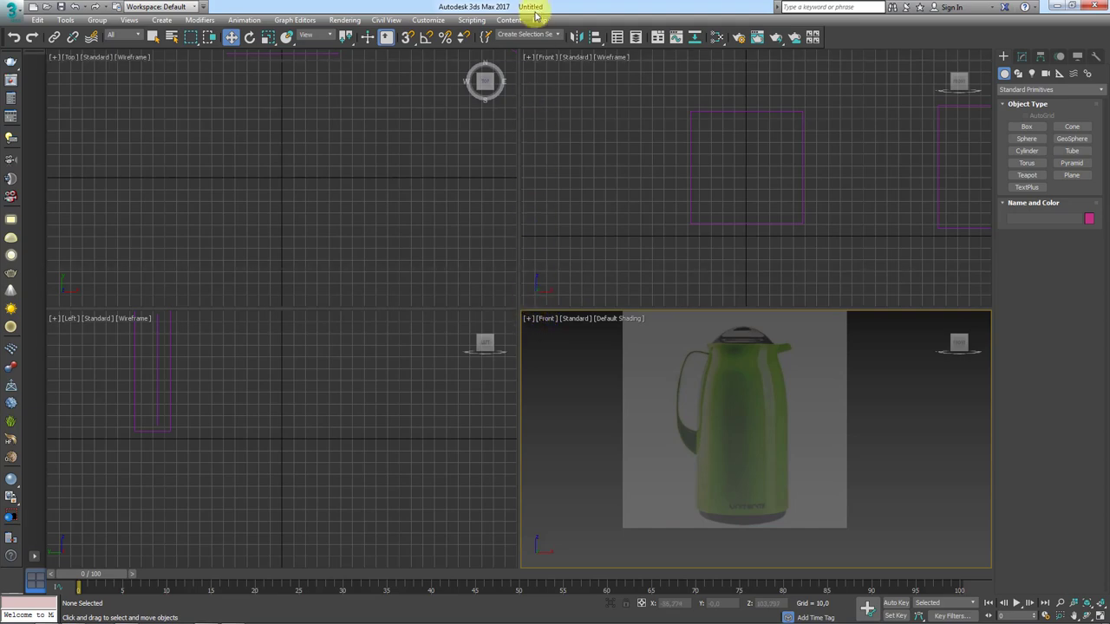
pyautogui.click(724, 222)
pyautogui.click(310, 272)
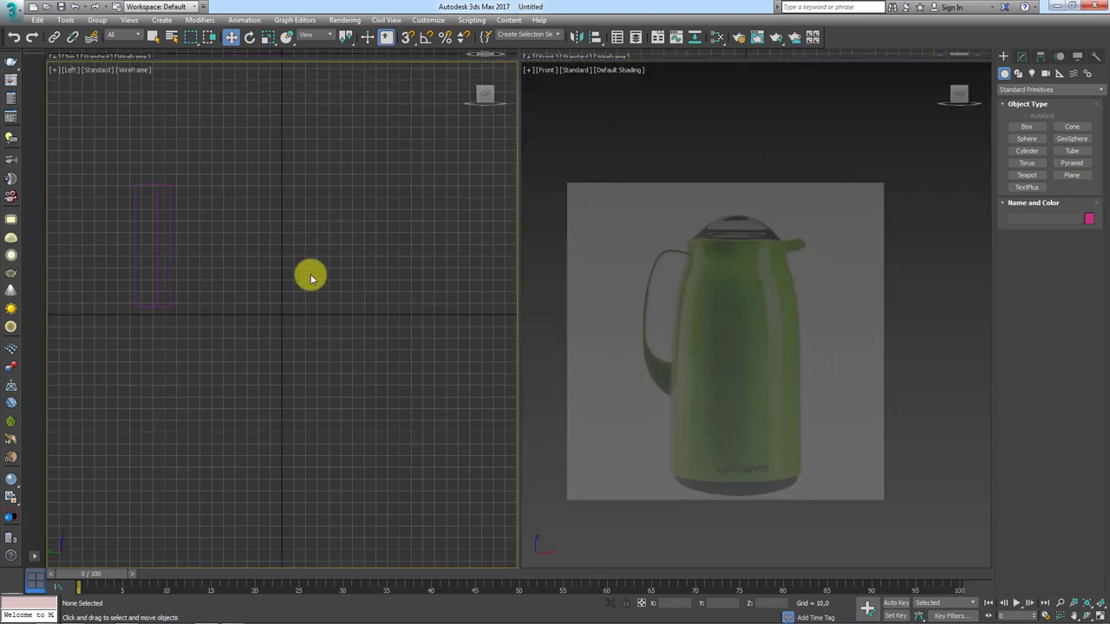
pyautogui.scroll(2, 286, 303)
pyautogui.scroll(1, 214, 276)
pyautogui.moveTo(748, 310); pyautogui.dragTo(731, 284, button='middle')
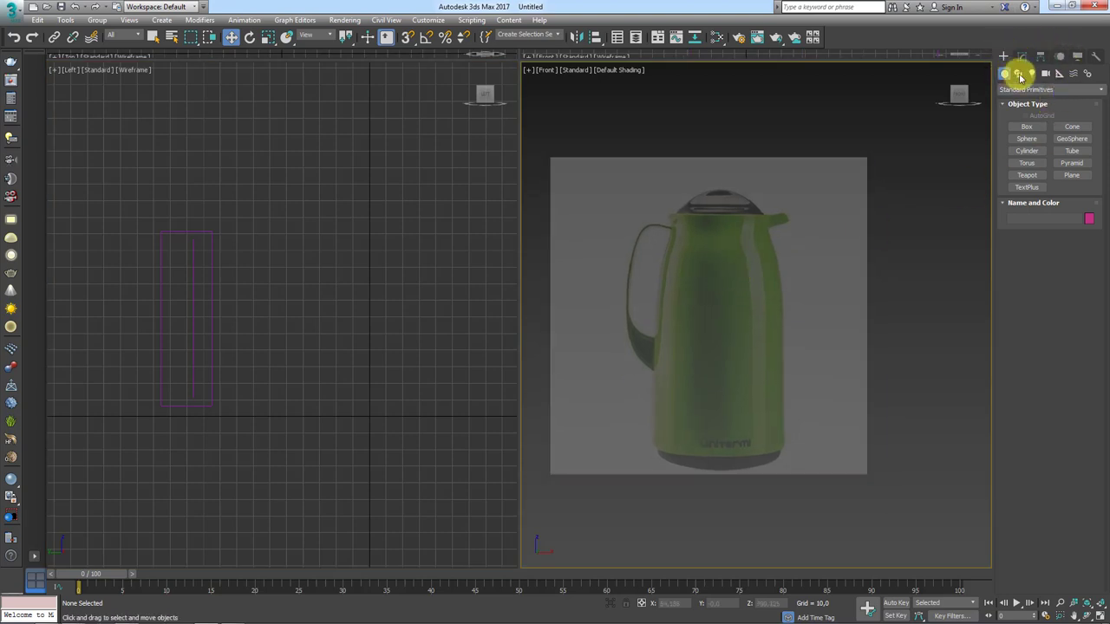
pyautogui.click(1018, 74)
# Step: Start a Line at the lower left base of the kettle reference, zooming in to place it
pyautogui.click(1023, 137)
pyautogui.scroll(4, 684, 199)
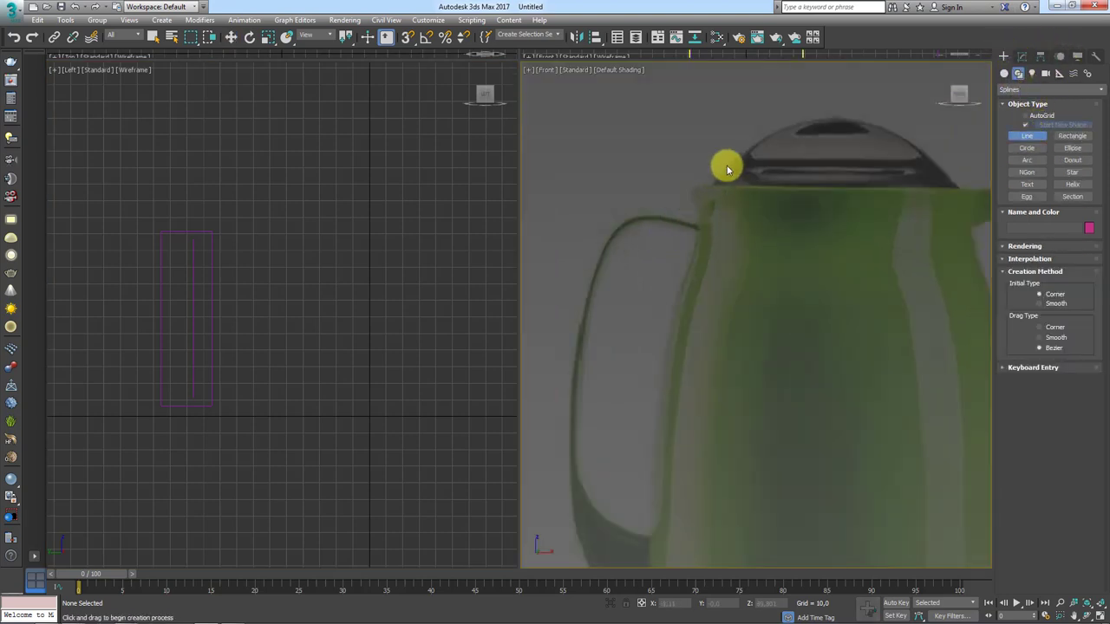
pyautogui.scroll(-2, 705, 228)
pyautogui.scroll(-2, 723, 250)
pyautogui.scroll(2, 723, 243)
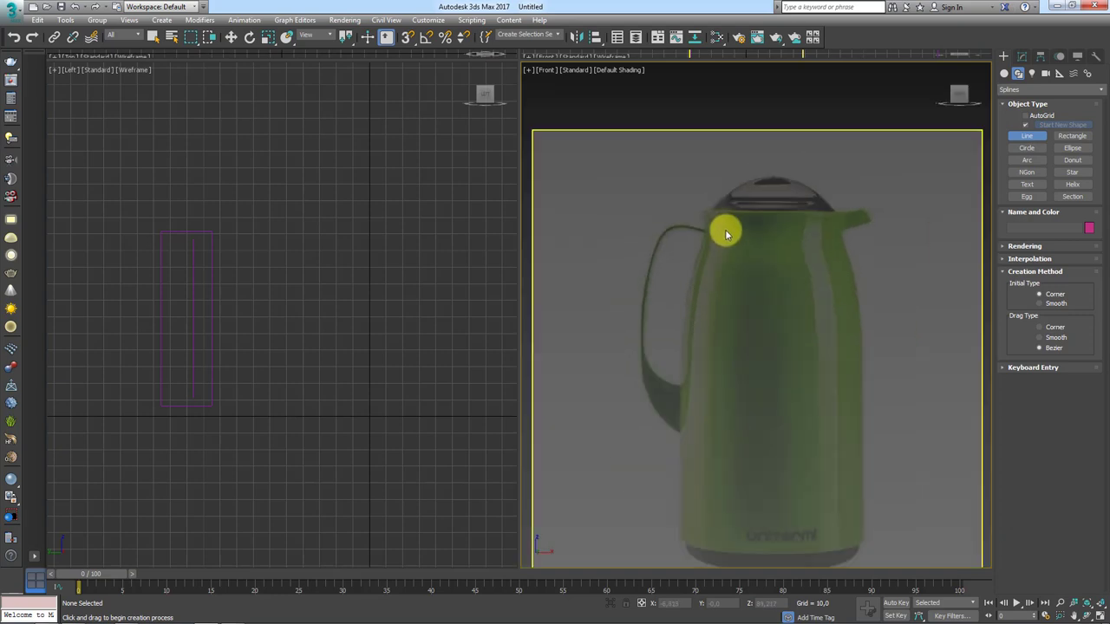
pyautogui.click(771, 178)
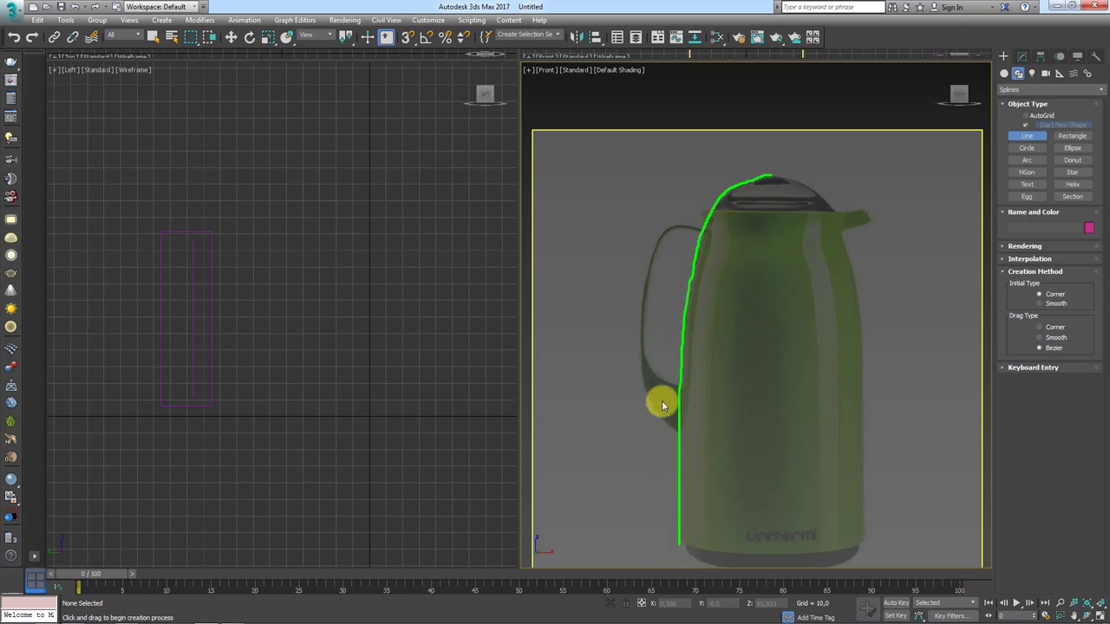
pyautogui.scroll(3, 732, 216)
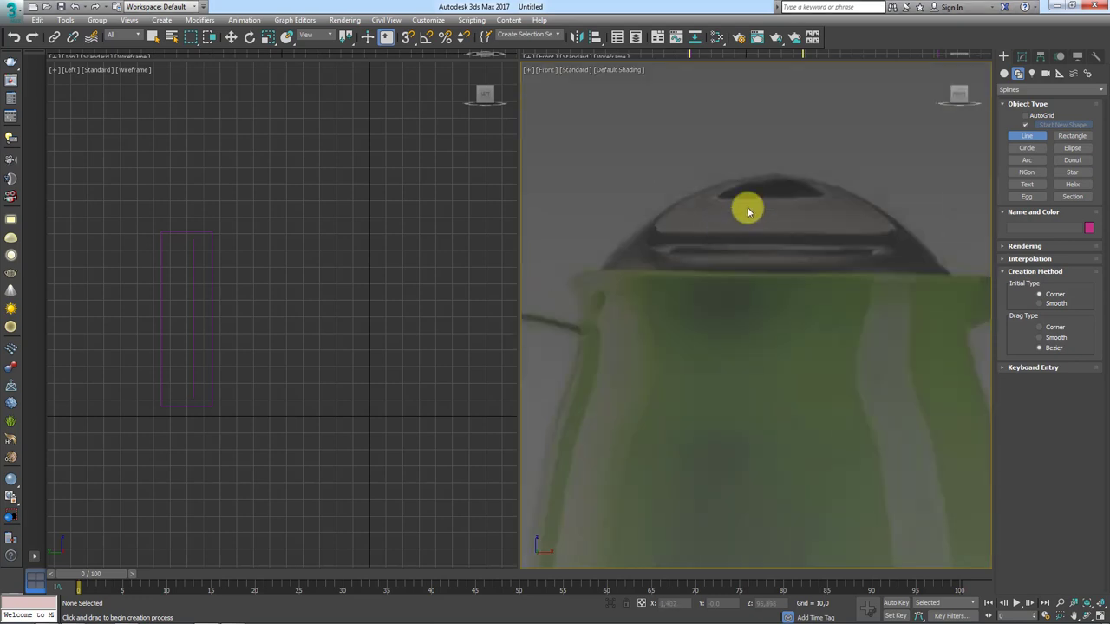
pyautogui.scroll(2, 772, 225)
pyautogui.scroll(-5, 728, 329)
pyautogui.scroll(3, 699, 367)
pyautogui.scroll(2, 694, 414)
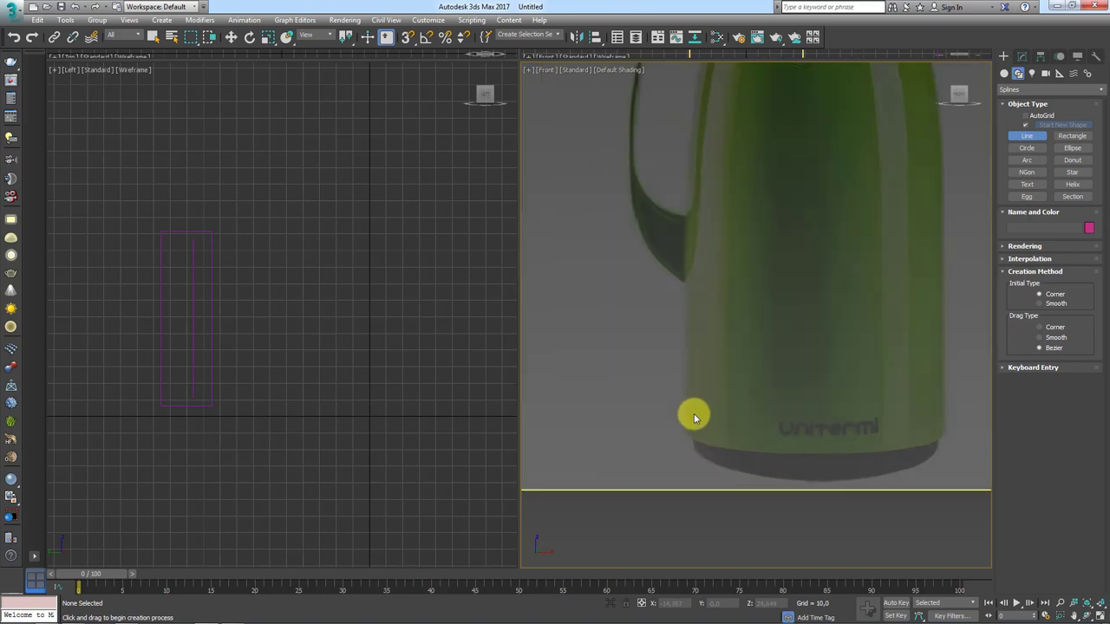
pyautogui.scroll(2, 682, 423)
pyautogui.scroll(2, 680, 425)
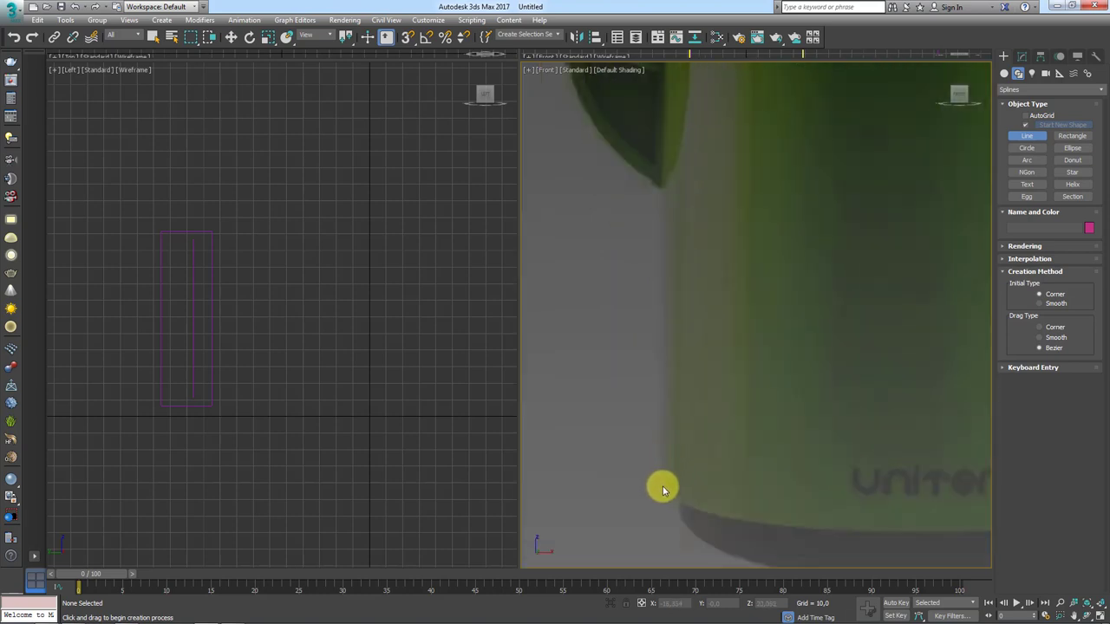
pyautogui.click(662, 490)
pyautogui.scroll(-3, 664, 478)
pyautogui.scroll(-2, 688, 272)
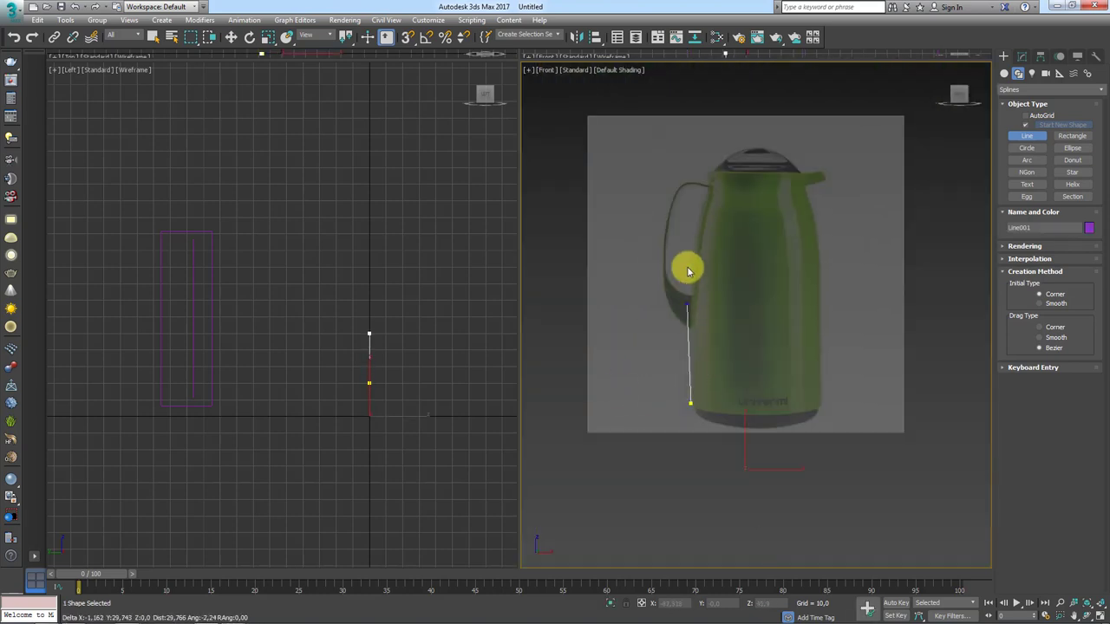
pyautogui.scroll(3, 663, 346)
pyautogui.scroll(1, 652, 351)
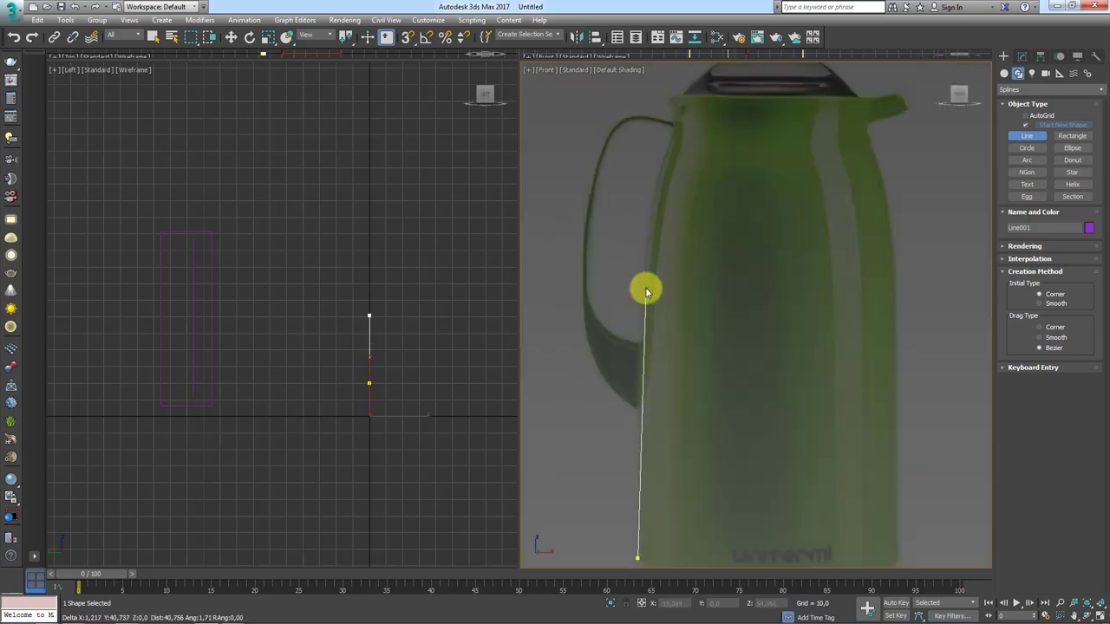
# Step: Add vertices up the body side, at the handle junction and at the body's top
pyautogui.click(640, 295)
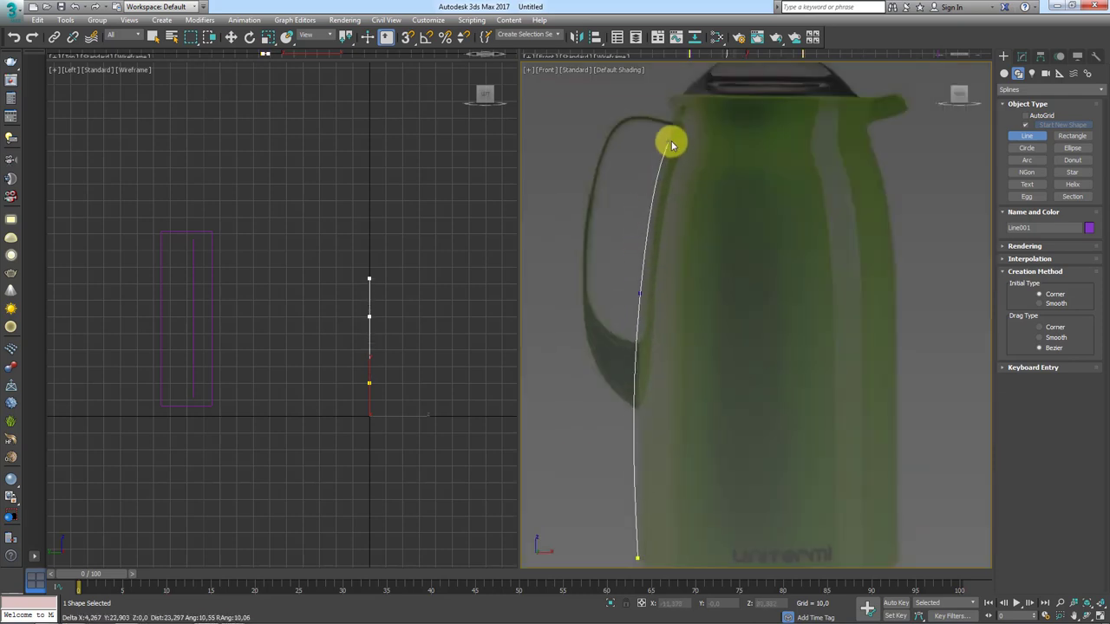
pyautogui.scroll(2, 669, 234)
pyautogui.scroll(2, 675, 207)
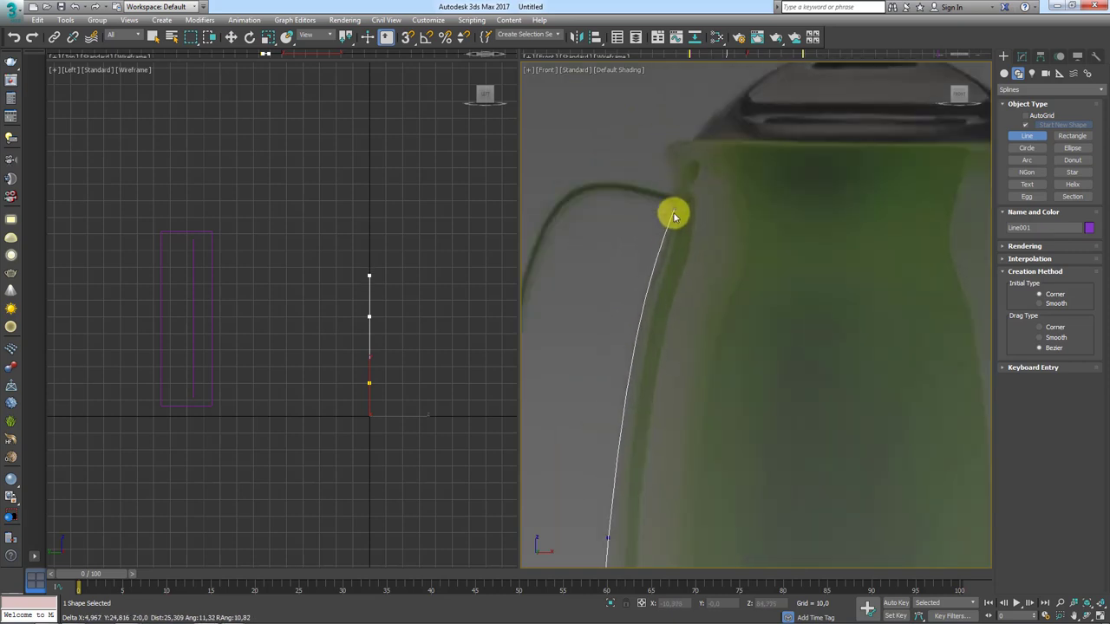
pyautogui.click(678, 190)
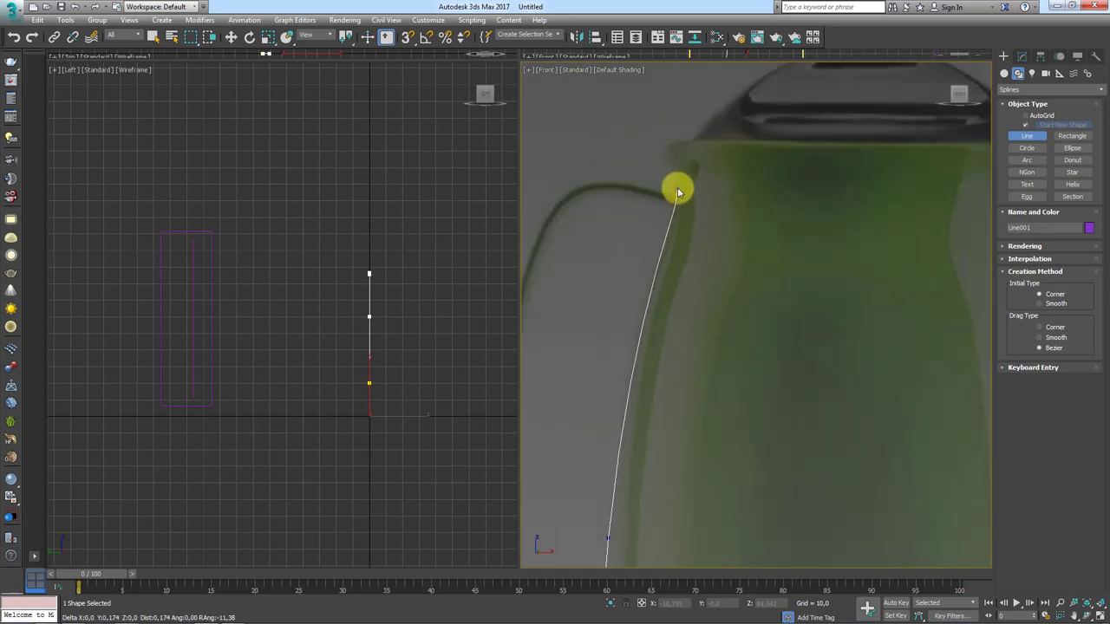
pyautogui.click(663, 144)
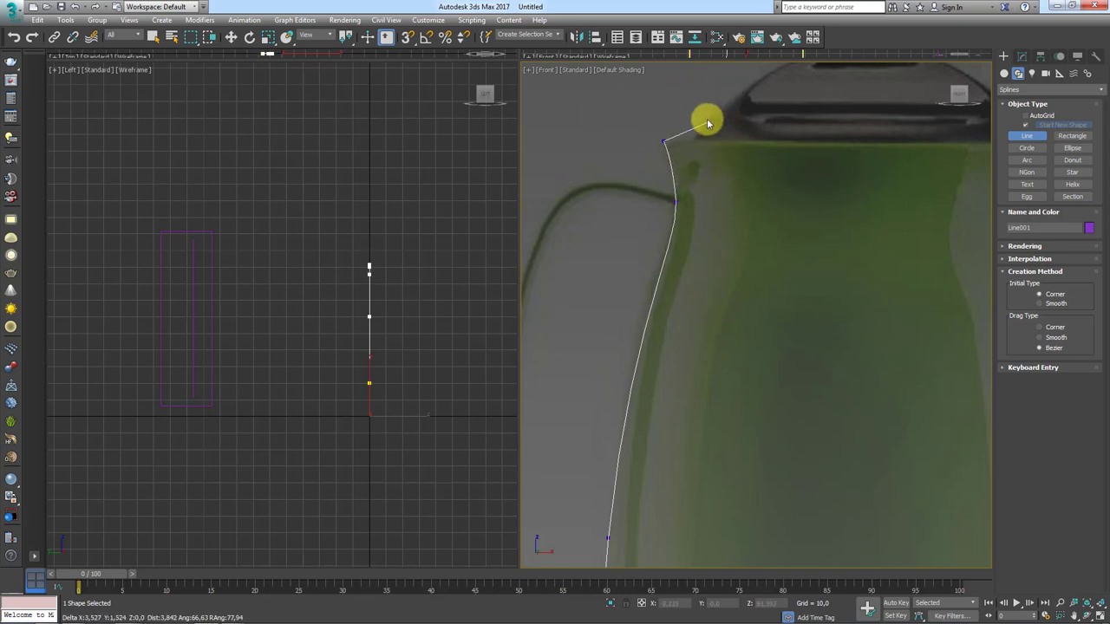
# Step: Place the lip vertex, curve the line across the lid top and finish Line001
pyautogui.moveTo(704, 124); pyautogui.dragTo(666, 255, button='middle')
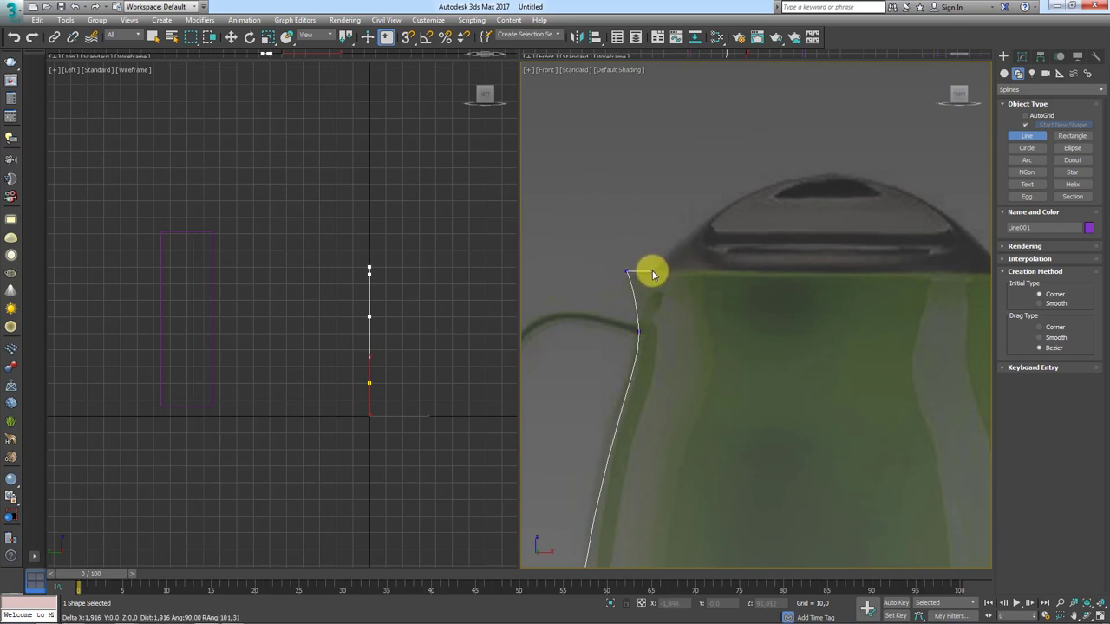
pyautogui.click(653, 273)
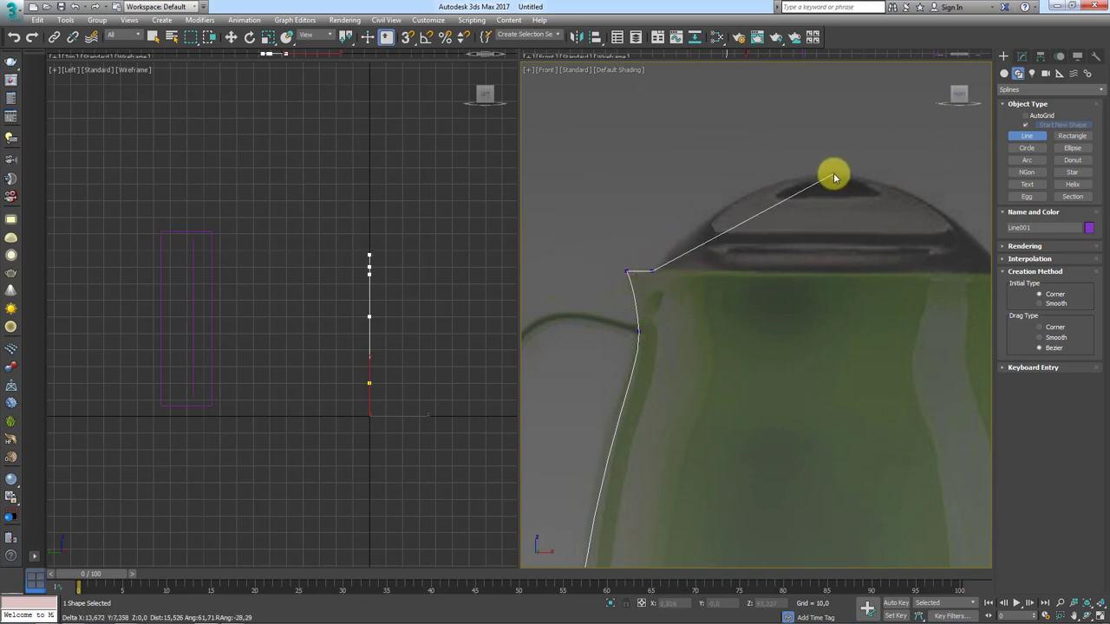
pyautogui.moveTo(829, 174); pyautogui.dragTo(887, 170)
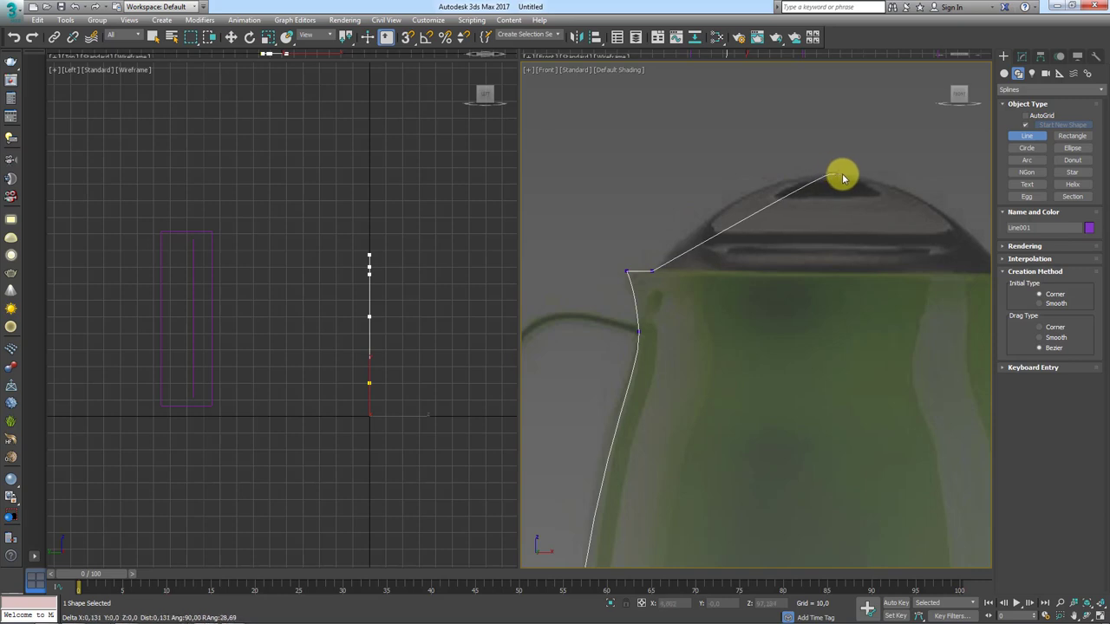
pyautogui.moveTo(922, 167); pyautogui.dragTo(909, 190)
pyautogui.rightClick(910, 184)
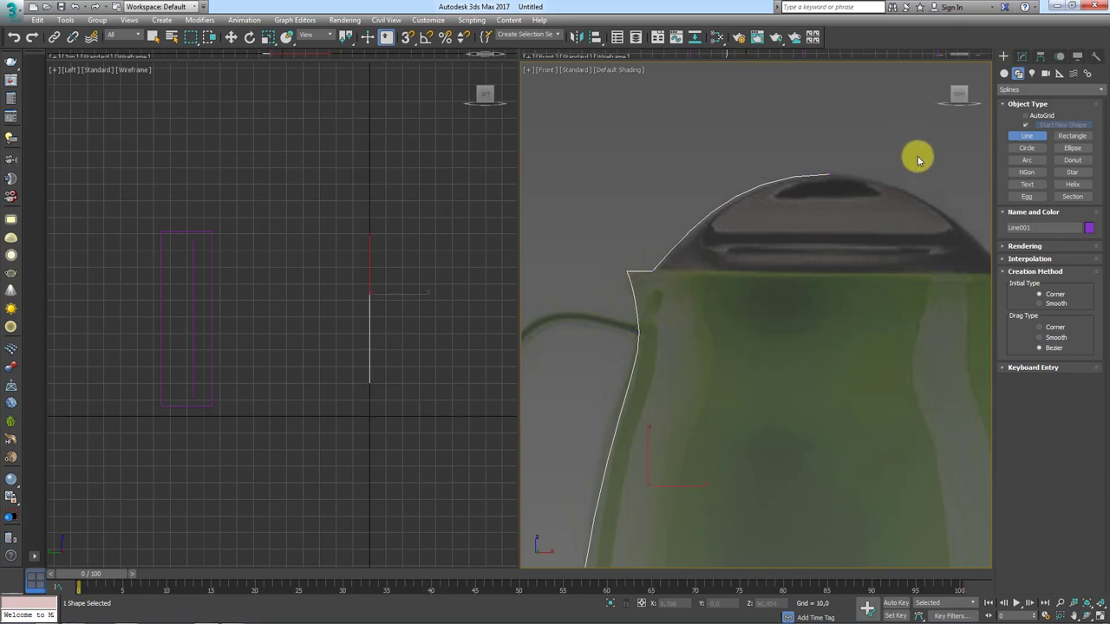
pyautogui.scroll(-1, 773, 198)
pyautogui.scroll(-2, 793, 347)
pyautogui.scroll(-2, 768, 271)
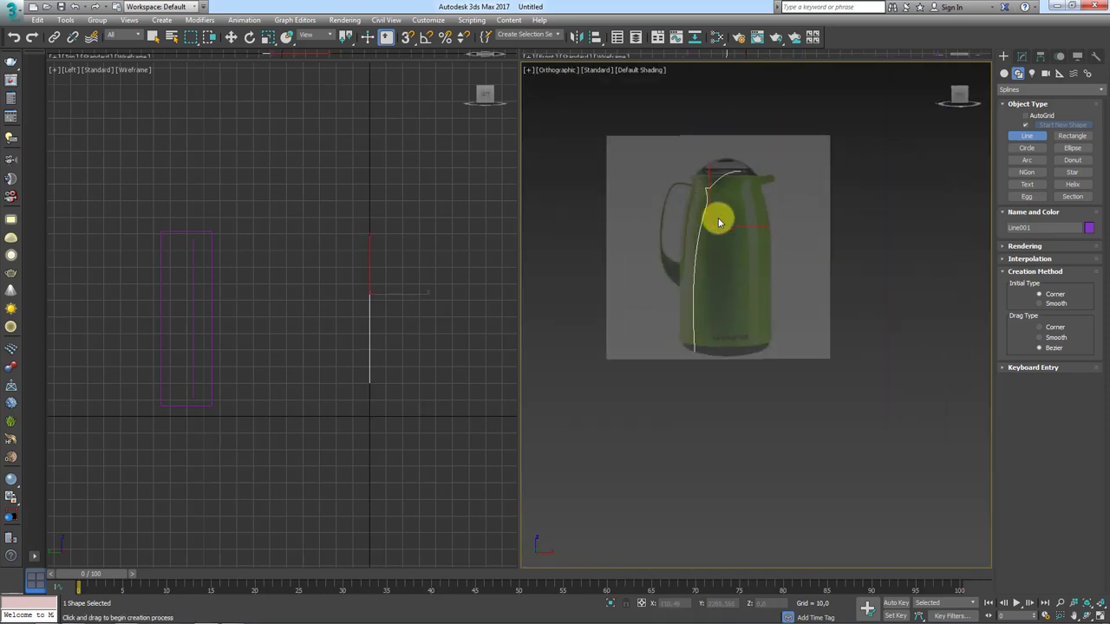
# Step: Add a Lathe modifier to the Line001 profile
pyautogui.moveTo(716, 217)
pyautogui.keyDown('alt'); pyautogui.mouseDown(button='middle')
pyautogui.moveTo(768, 272)
pyautogui.moveTo(780, 342)
pyautogui.mouseUp(button='middle'); pyautogui.keyUp('alt')
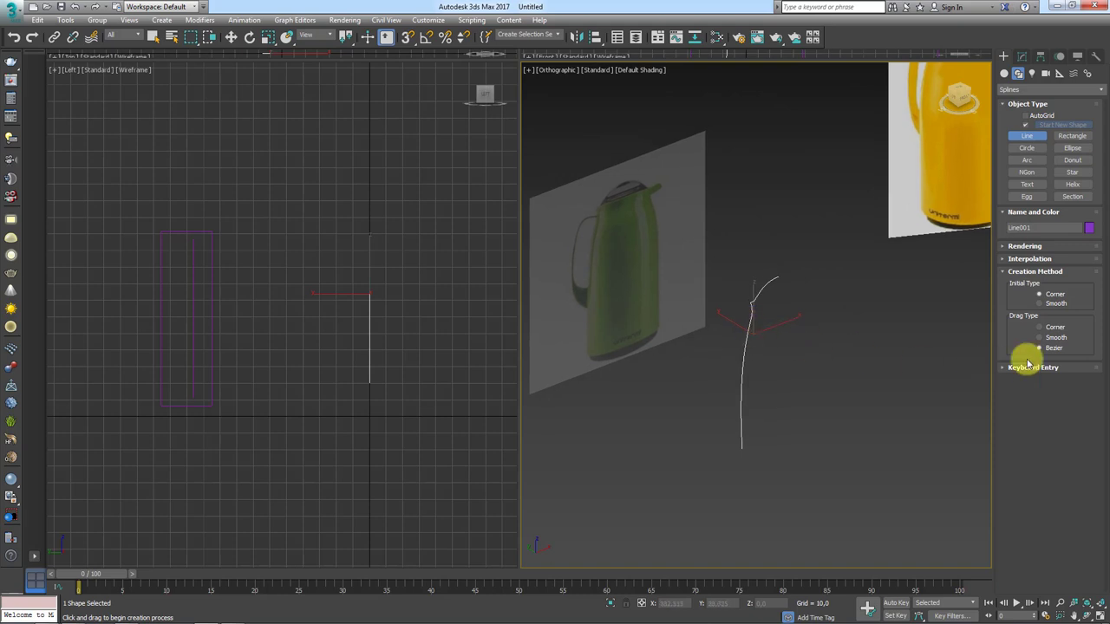
pyautogui.click(1020, 58)
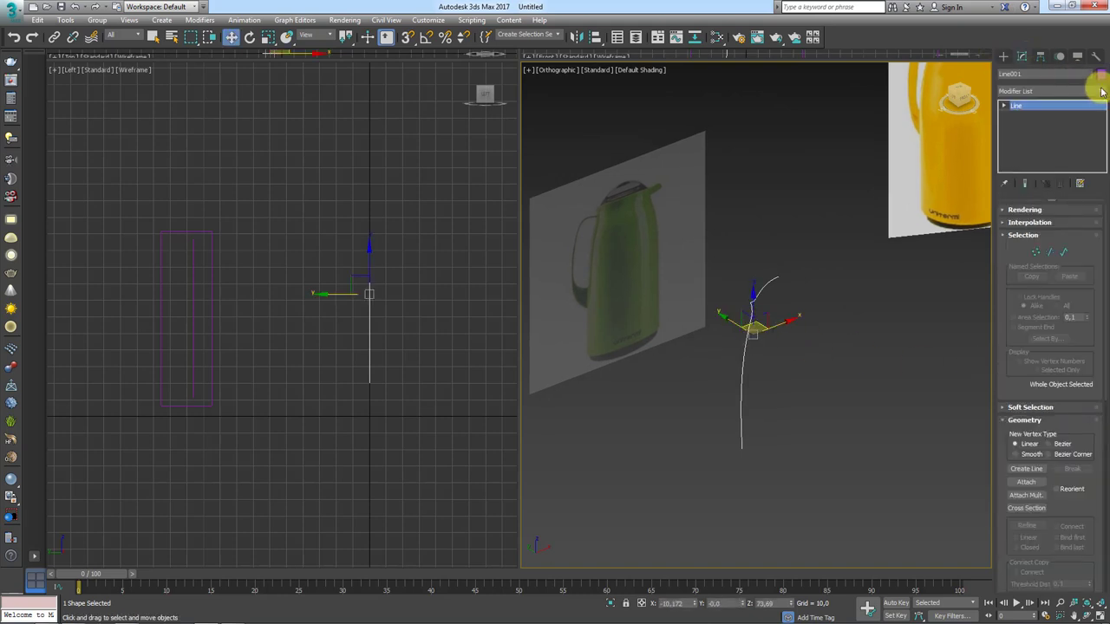
pyautogui.click(1099, 90)
pyautogui.scroll(-5, 1101, 179)
pyautogui.moveTo(1101, 180); pyautogui.dragTo(1097, 233)
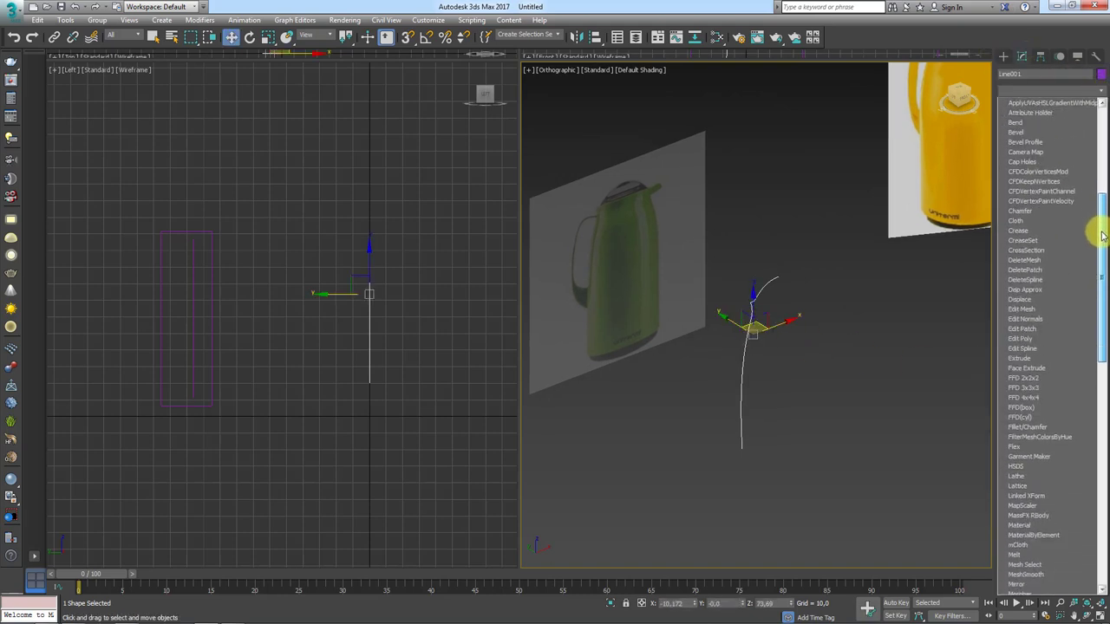
pyautogui.click(1026, 408)
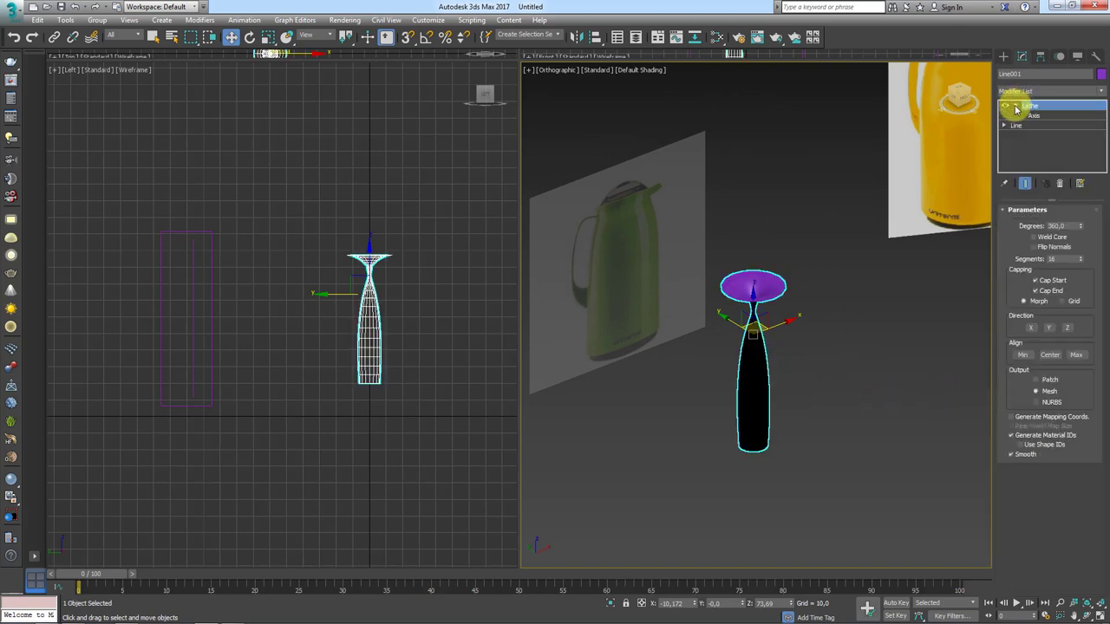
# Step: Move the lathe Axis along X to widen the bottle, and enable Flip Normals and Weld Core
pyautogui.click(1037, 121)
pyautogui.keyDown('alt'); pyautogui.moveTo(879, 277); pyautogui.dragTo(796, 346, button='middle'); pyautogui.keyUp('alt')
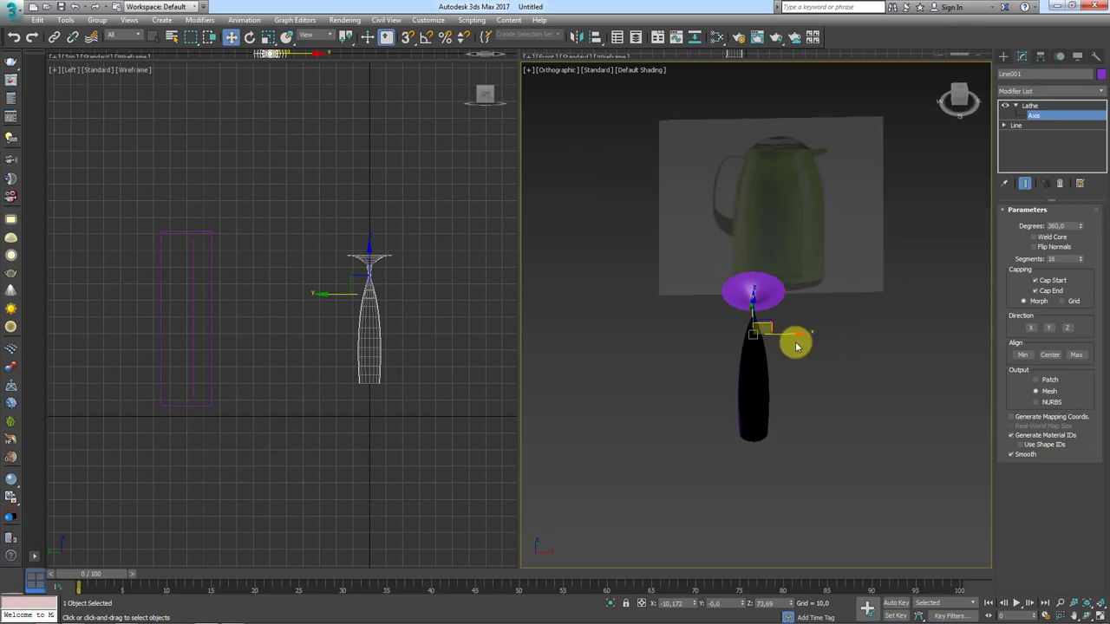
pyautogui.moveTo(787, 336); pyautogui.dragTo(827, 343)
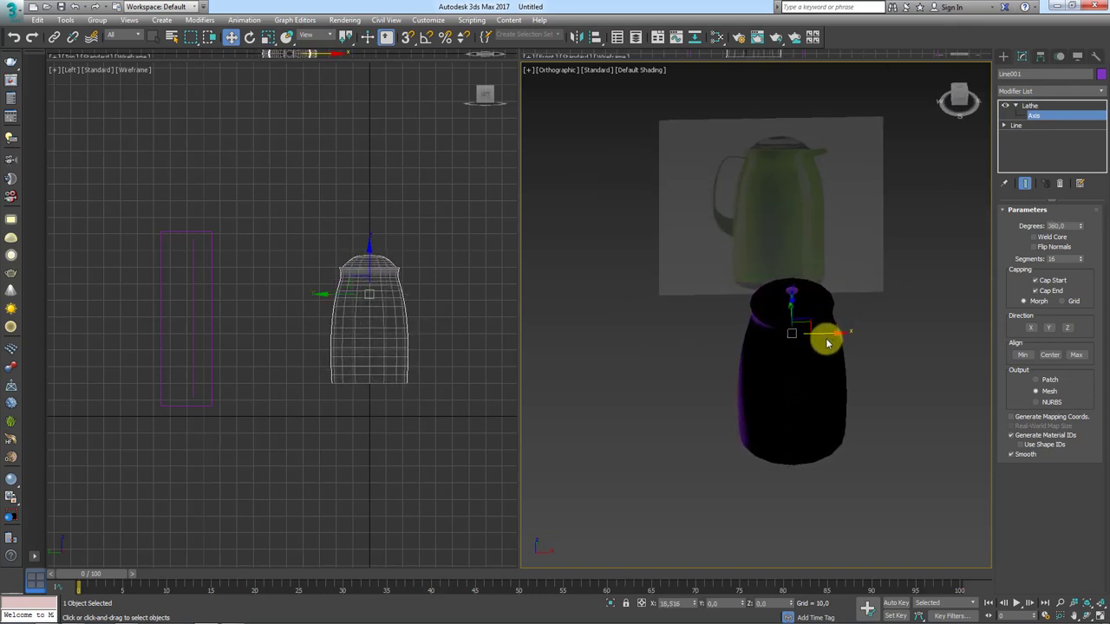
pyautogui.click(1035, 248)
pyautogui.moveTo(958, 297)
pyautogui.keyDown('alt'); pyautogui.mouseDown(button='middle')
pyautogui.moveTo(850, 354)
pyautogui.moveTo(983, 267)
pyautogui.mouseUp(button='middle'); pyautogui.keyUp('alt')
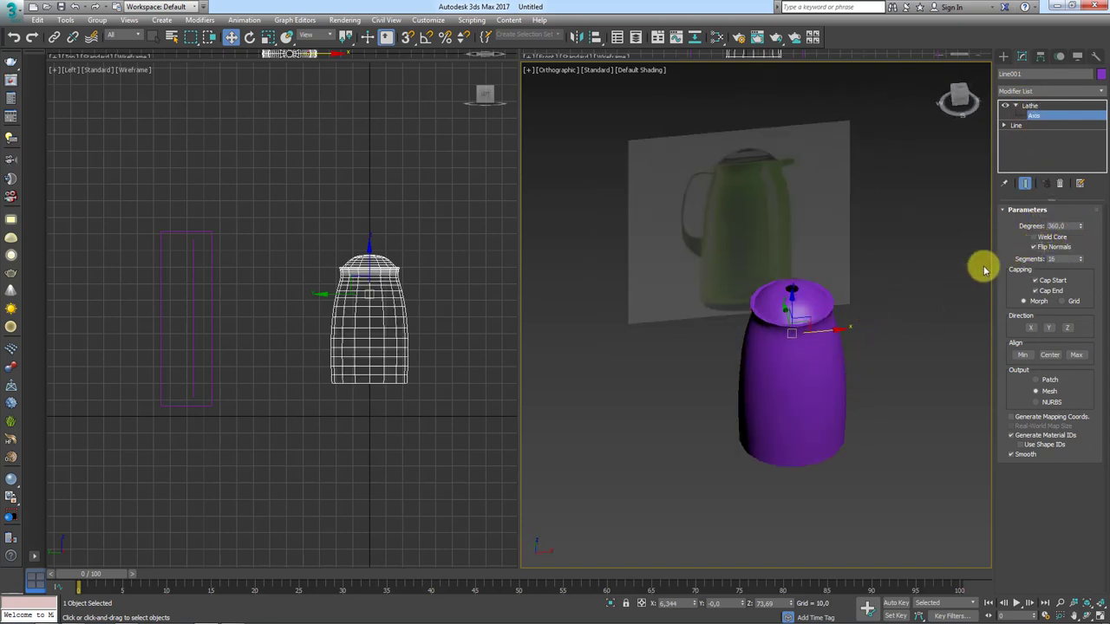
pyautogui.keyDown('alt'); pyautogui.moveTo(903, 291); pyautogui.dragTo(959, 285, button='middle'); pyautogui.keyUp('alt')
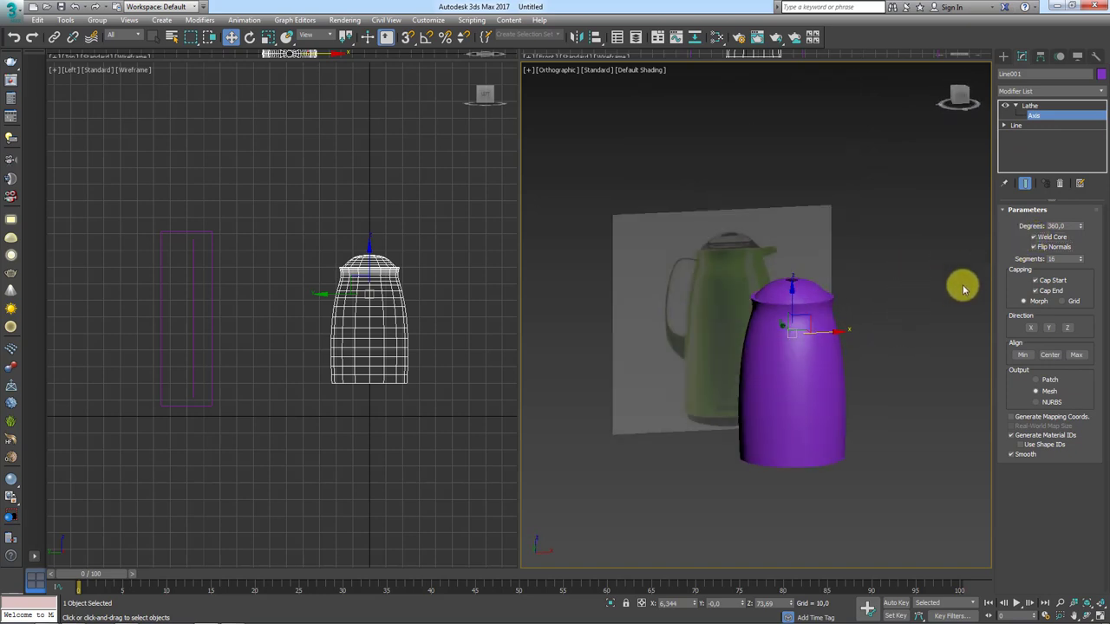
pyautogui.click(1052, 237)
# Step: In the front view, fine-tune the lathe axis to match the reference width
pyautogui.keyDown('alt'); pyautogui.moveTo(792, 297); pyautogui.dragTo(791, 292, button='middle'); pyautogui.keyUp('alt')
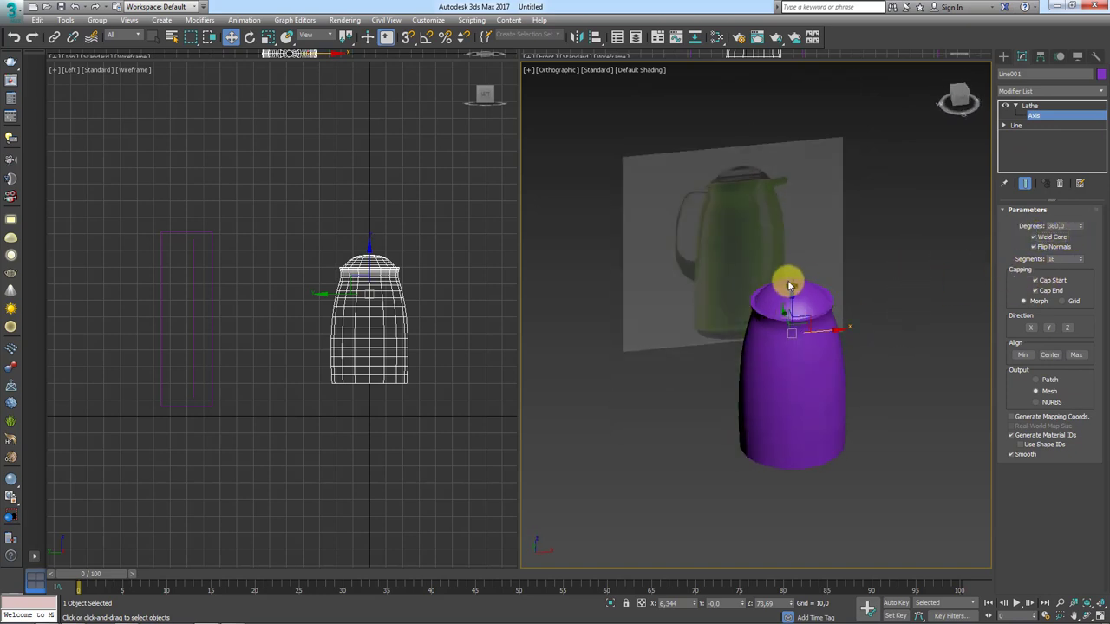
pyautogui.press('f')
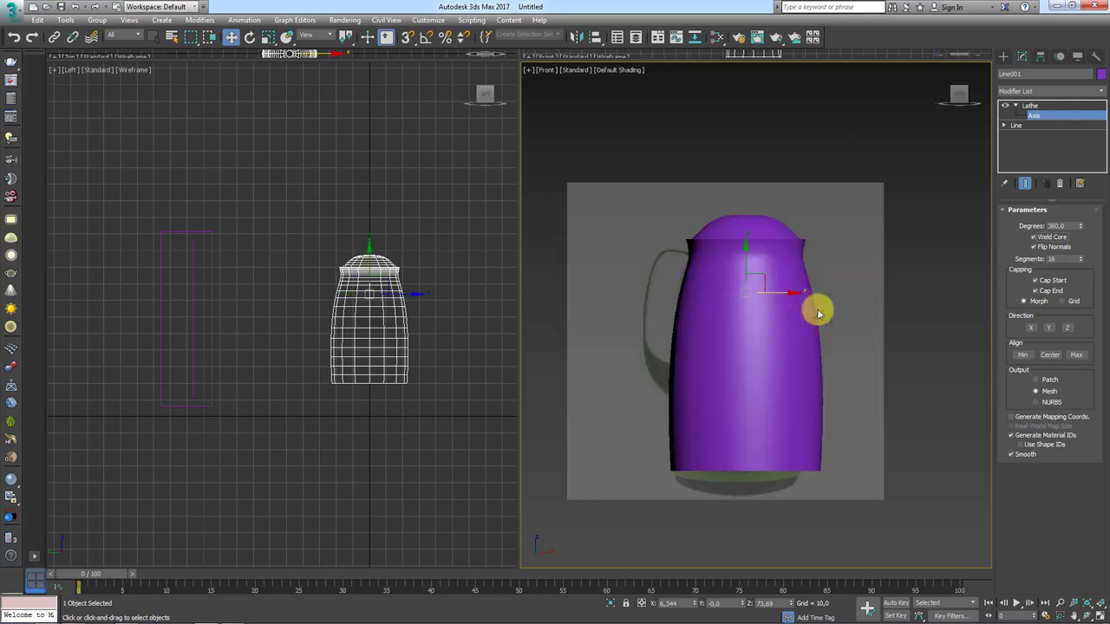
pyautogui.scroll(2, 796, 299)
pyautogui.moveTo(782, 296)
pyautogui.mouseDown()
pyautogui.moveTo(761, 300)
pyautogui.moveTo(772, 300)
pyautogui.mouseUp()
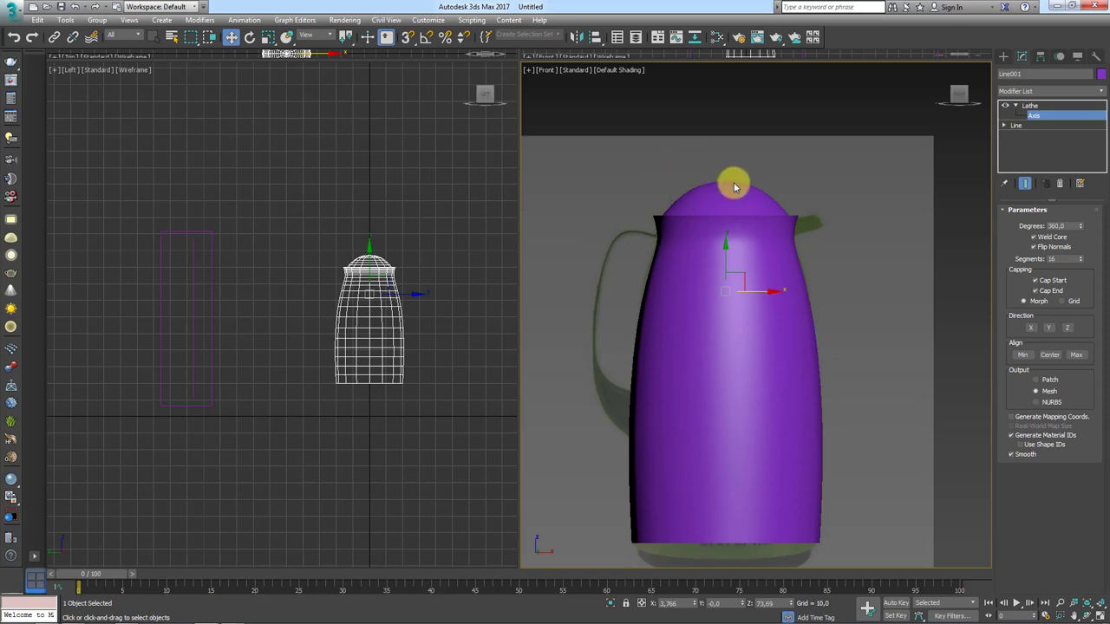
pyautogui.moveTo(734, 181)
pyautogui.keyDown('alt'); pyautogui.mouseDown(button='middle')
pyautogui.moveTo(757, 223)
pyautogui.moveTo(726, 230)
pyautogui.moveTo(747, 295)
pyautogui.mouseUp(button='middle'); pyautogui.keyUp('alt')
pyautogui.scroll(3, 746, 295)
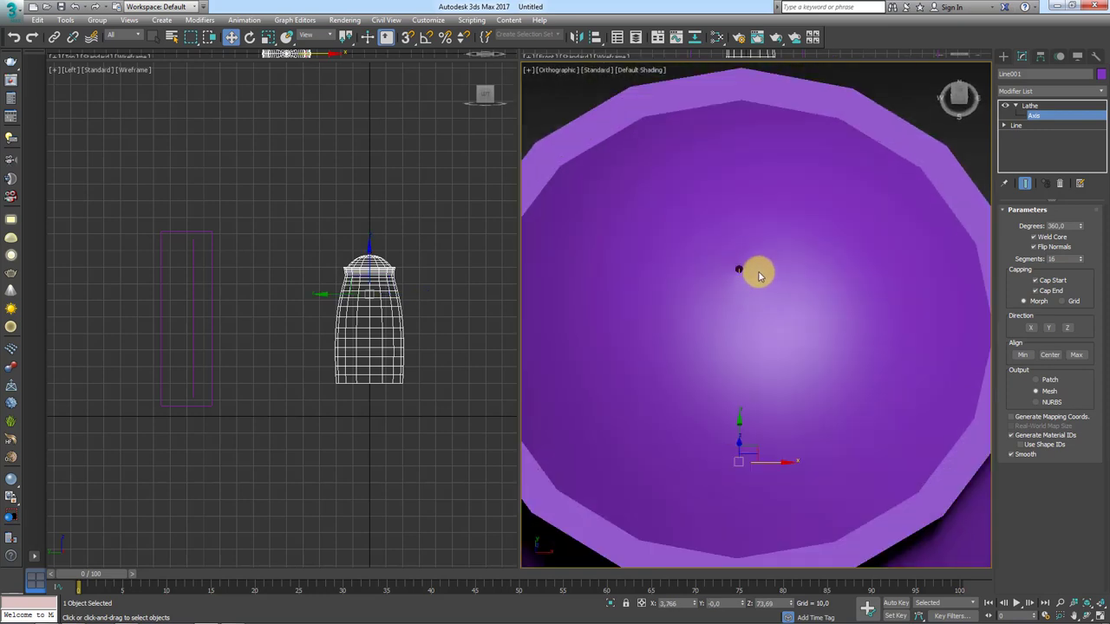
# Step: Select the profile's top vertex with Show End Result on and Edged Faces (F4) enabled
pyautogui.click(1025, 136)
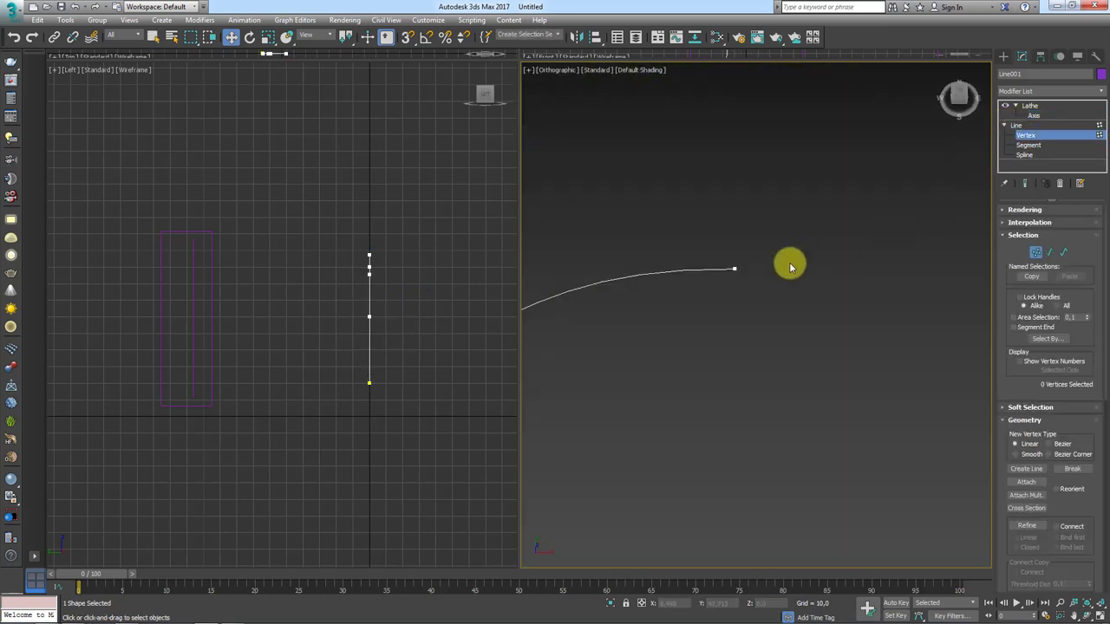
pyautogui.moveTo(799, 243); pyautogui.dragTo(721, 290)
pyautogui.click(1023, 184)
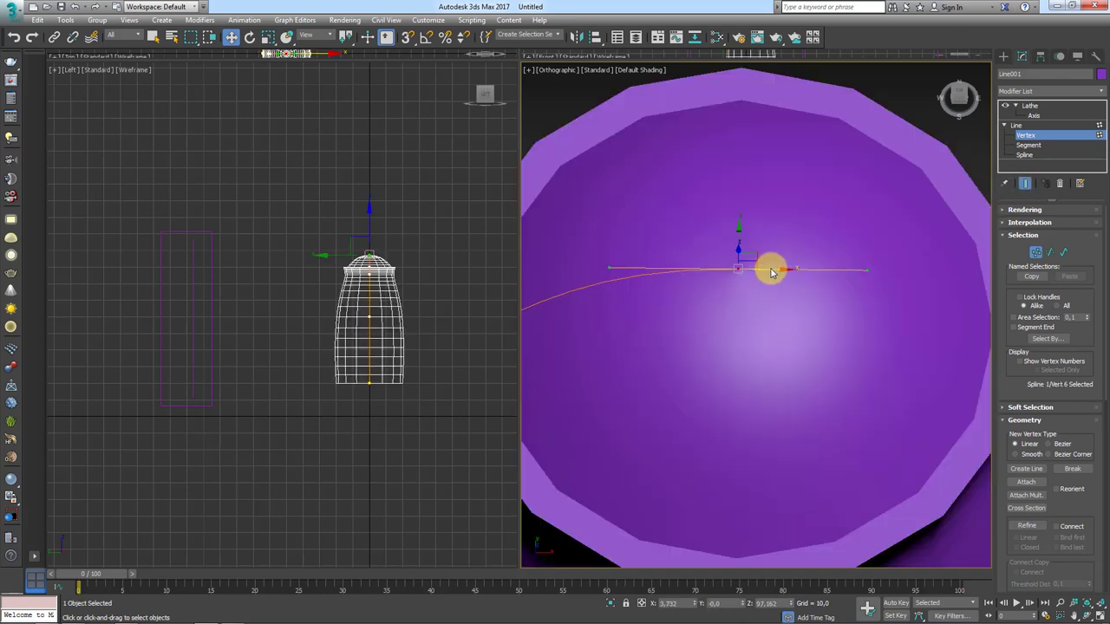
pyautogui.scroll(-5, 771, 273)
pyautogui.moveTo(766, 334)
pyautogui.keyDown('alt'); pyautogui.mouseDown(button='middle')
pyautogui.moveTo(775, 278)
pyautogui.moveTo(760, 339)
pyautogui.moveTo(755, 252)
pyautogui.mouseUp(button='middle'); pyautogui.keyUp('alt')
pyautogui.press('F4')
pyautogui.scroll(-3, 778, 386)
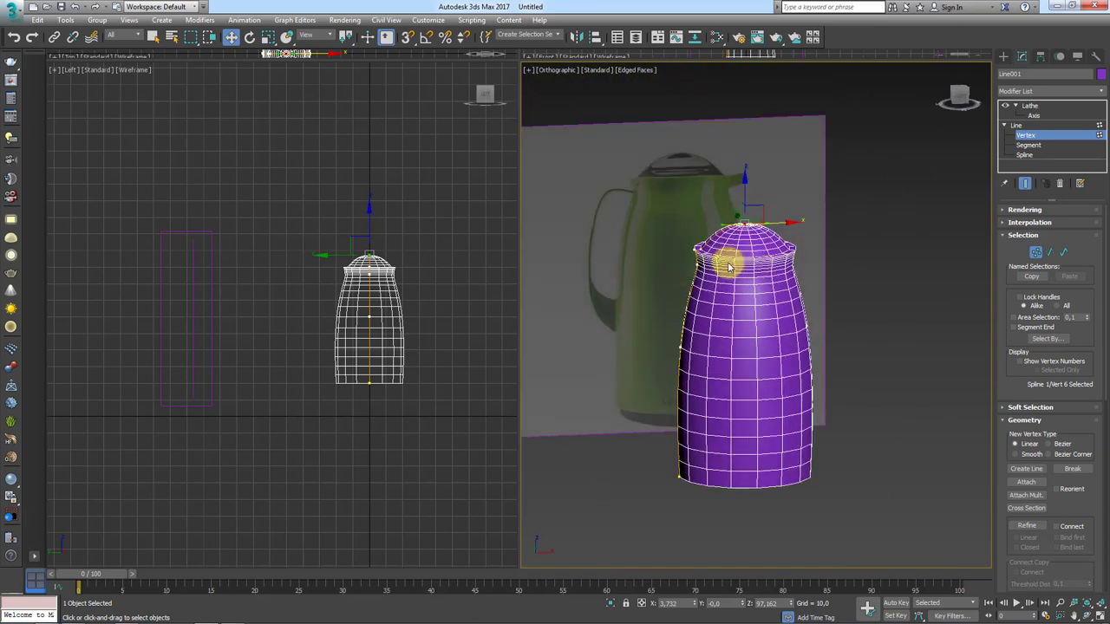
pyautogui.scroll(2, 728, 267)
pyautogui.scroll(1, 790, 300)
# Step: Collapse the line's sub-levels and return to the Lathe modifier parameters
pyautogui.click(1029, 105)
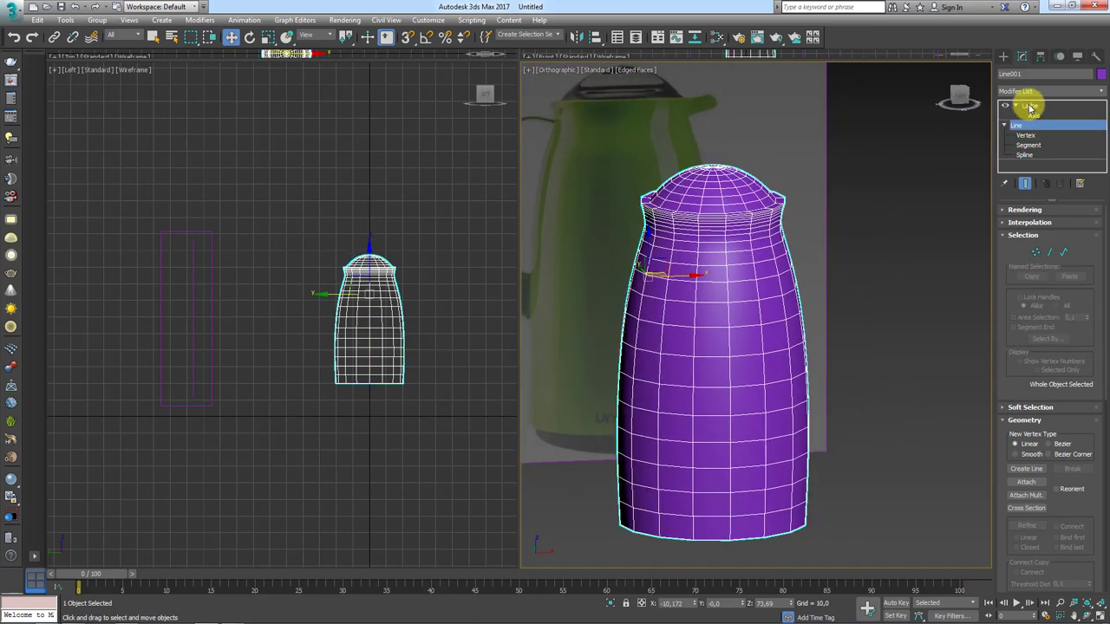
pyautogui.click(1004, 125)
pyautogui.click(1015, 104)
pyautogui.scroll(-2, 936, 208)
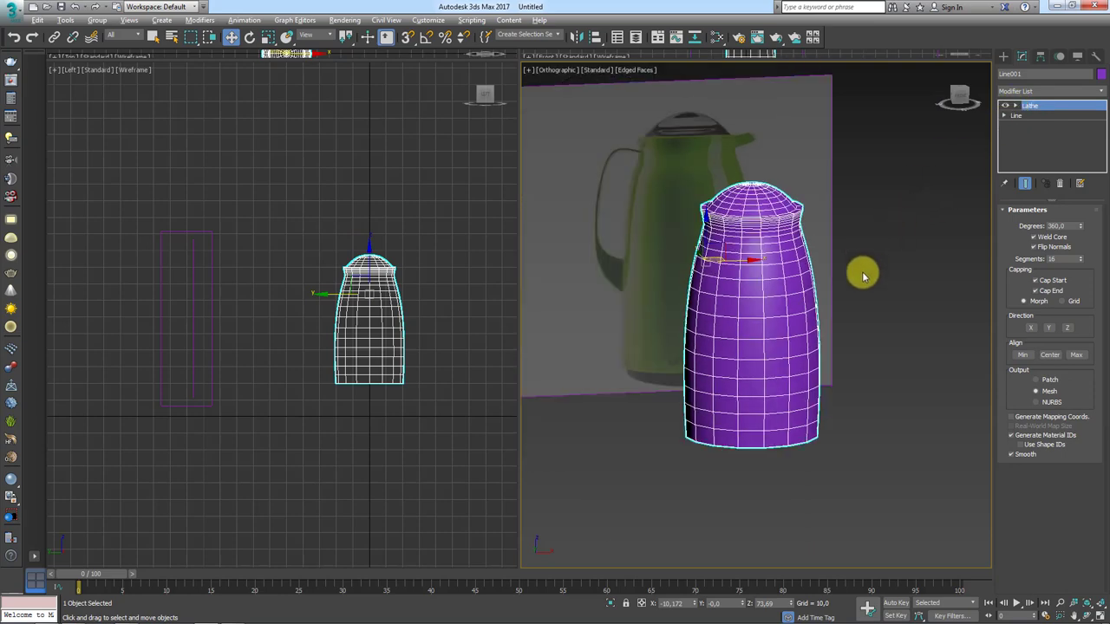
pyautogui.keyDown('alt'); pyautogui.moveTo(862, 271); pyautogui.dragTo(919, 277, button='middle'); pyautogui.keyUp('alt')
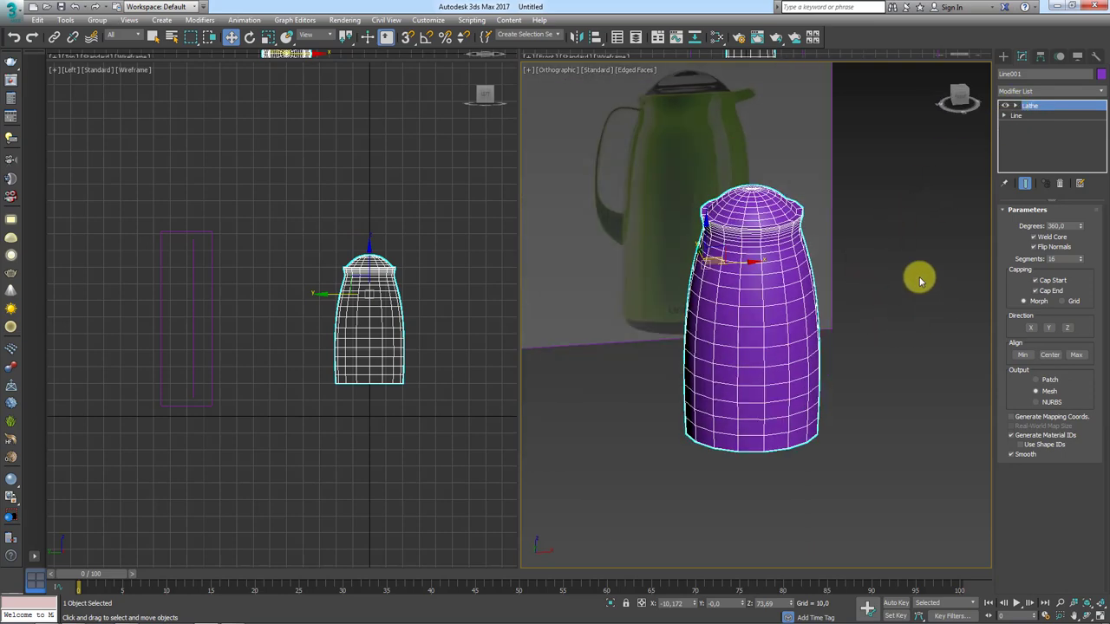
# Step: Centre the bottle's pivot on the object using Affect Pivot Only
pyautogui.click(1040, 57)
pyautogui.click(1062, 135)
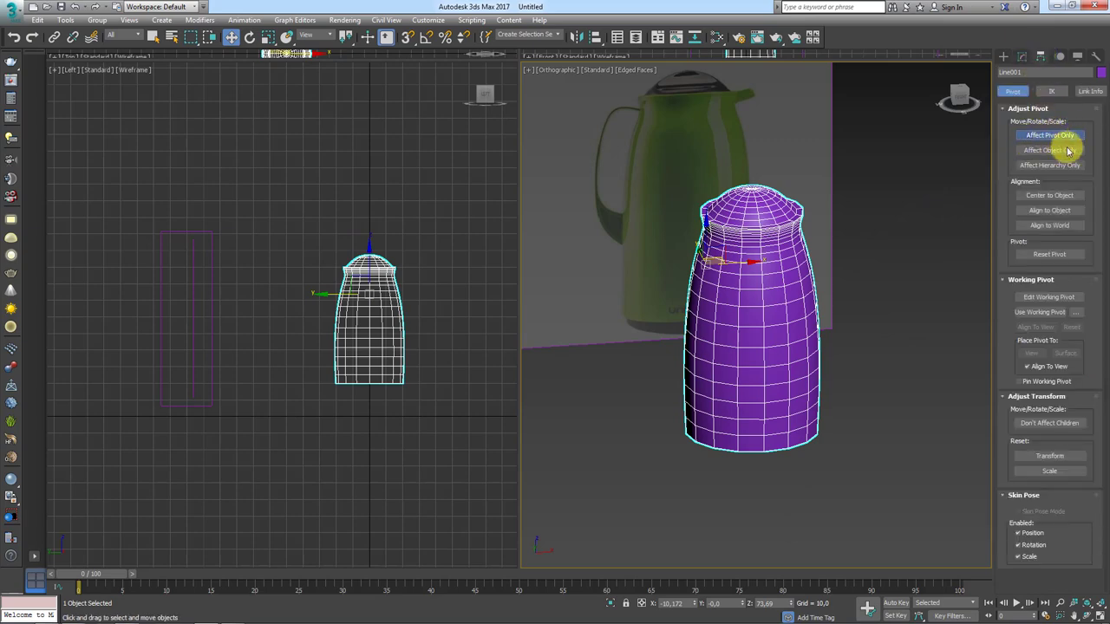
pyautogui.click(1054, 196)
pyautogui.moveTo(914, 253)
pyautogui.keyDown('alt'); pyautogui.mouseDown(button='middle')
pyautogui.moveTo(879, 302)
pyautogui.moveTo(812, 277)
pyautogui.moveTo(919, 260)
pyautogui.moveTo(806, 268)
pyautogui.moveTo(914, 216)
pyautogui.mouseUp(button='middle'); pyautogui.keyUp('alt')
pyautogui.click(1053, 136)
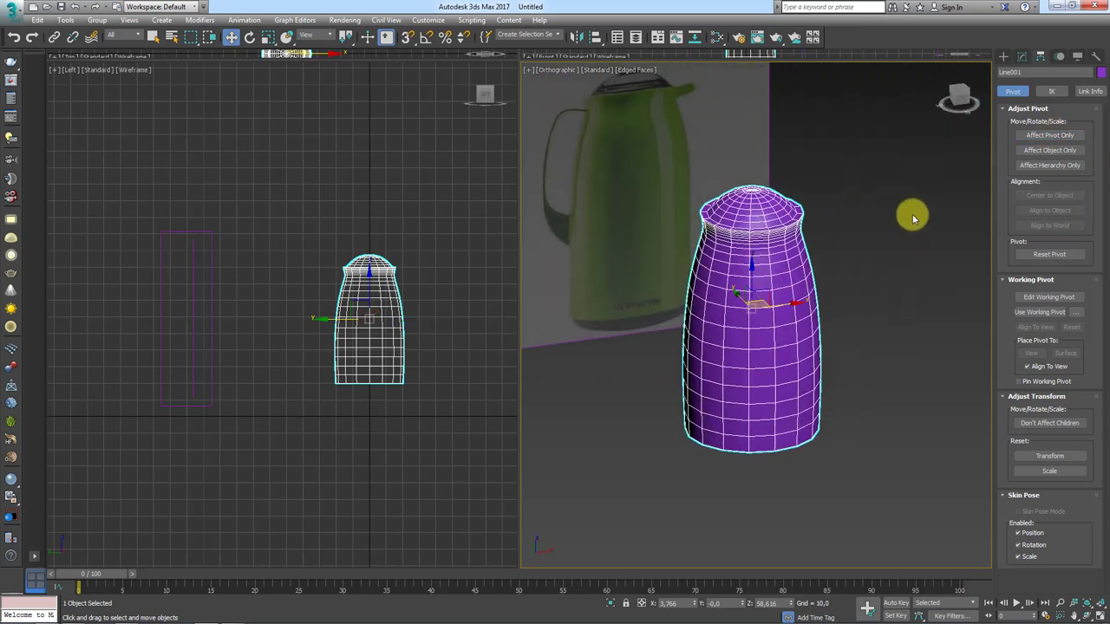
# Step: Face the bottle head-on in Front view and bring up the spline creation options
pyautogui.moveTo(792, 344)
pyautogui.keyDown('alt'); pyautogui.mouseDown(button='middle')
pyautogui.moveTo(757, 396)
pyautogui.moveTo(738, 124)
pyautogui.mouseUp(button='middle'); pyautogui.keyUp('alt')
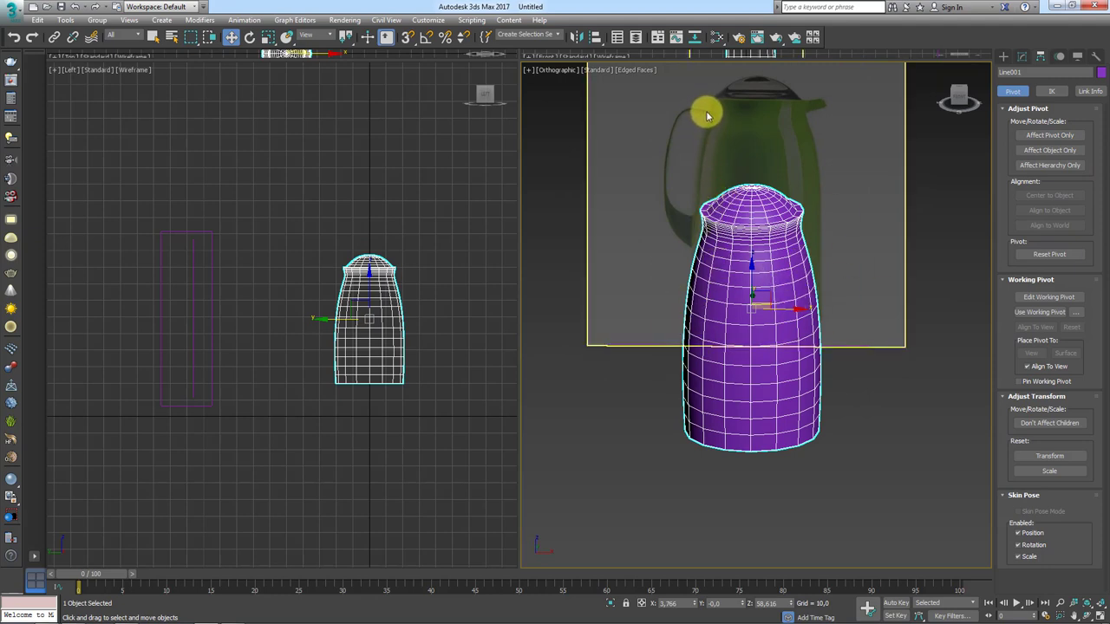
pyautogui.moveTo(706, 111)
pyautogui.mouseDown()
pyautogui.moveTo(664, 139)
pyautogui.moveTo(681, 231)
pyautogui.mouseUp()
pyautogui.moveTo(751, 290); pyautogui.dragTo(755, 291, button='middle')
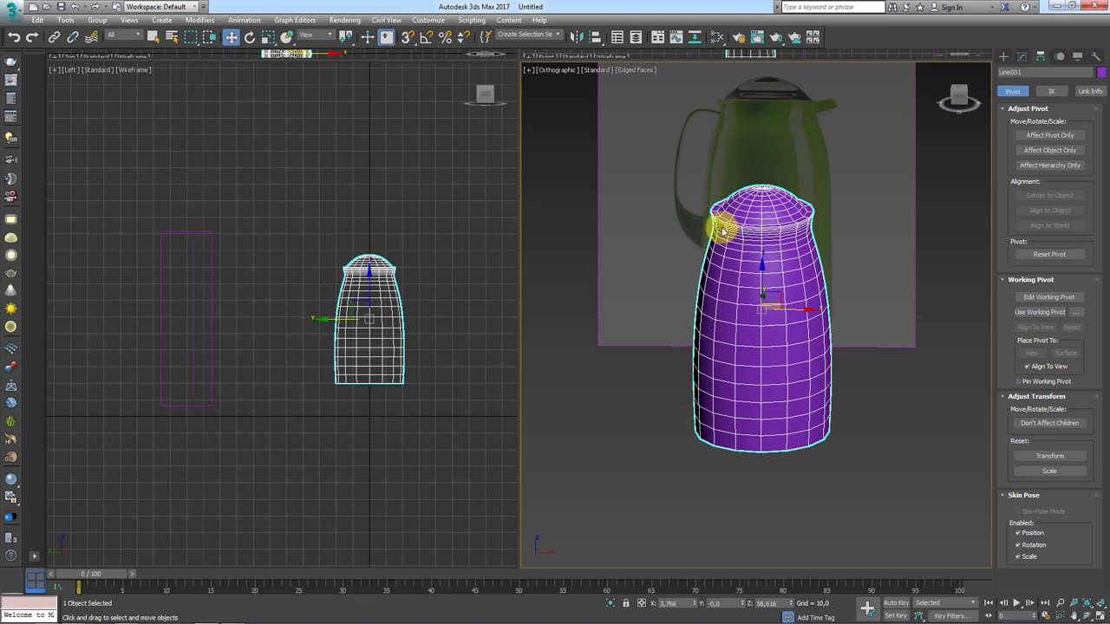
pyautogui.press('f')
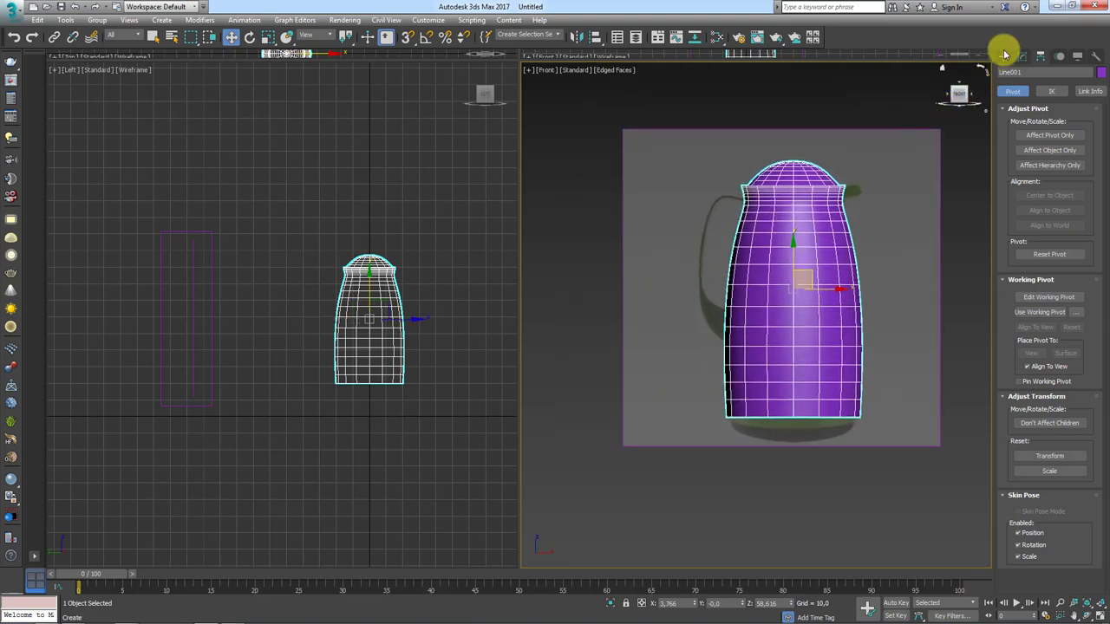
pyautogui.click(1003, 55)
# Step: Draw a curved Bezier Line spline along the reference handle, from upper rim to body
pyautogui.click(1026, 135)
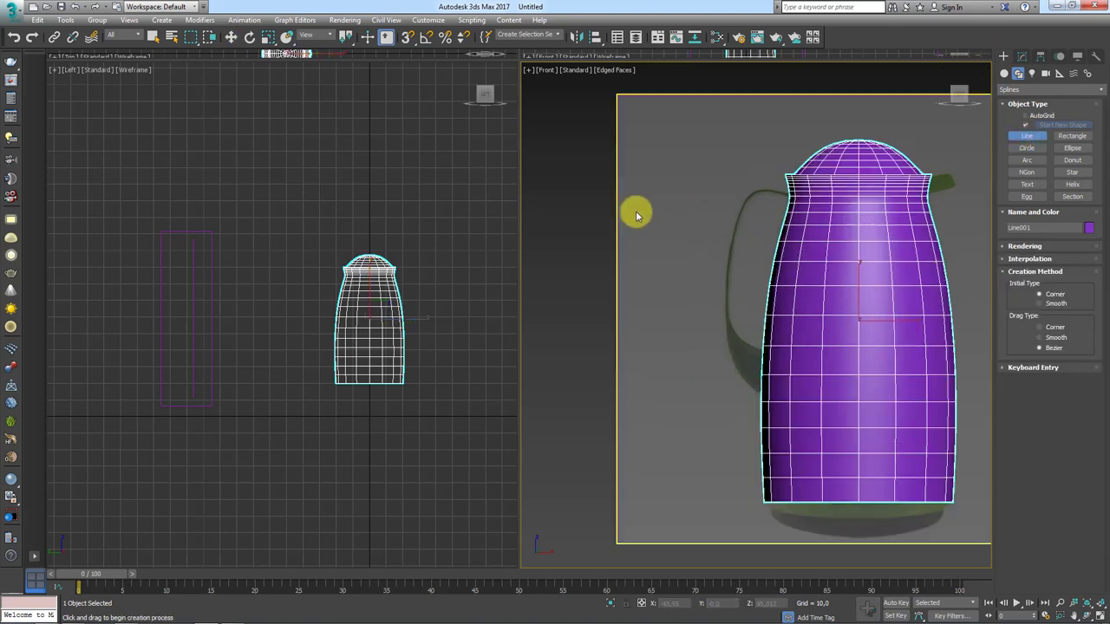
pyautogui.scroll(3, 639, 216)
pyautogui.scroll(2, 845, 196)
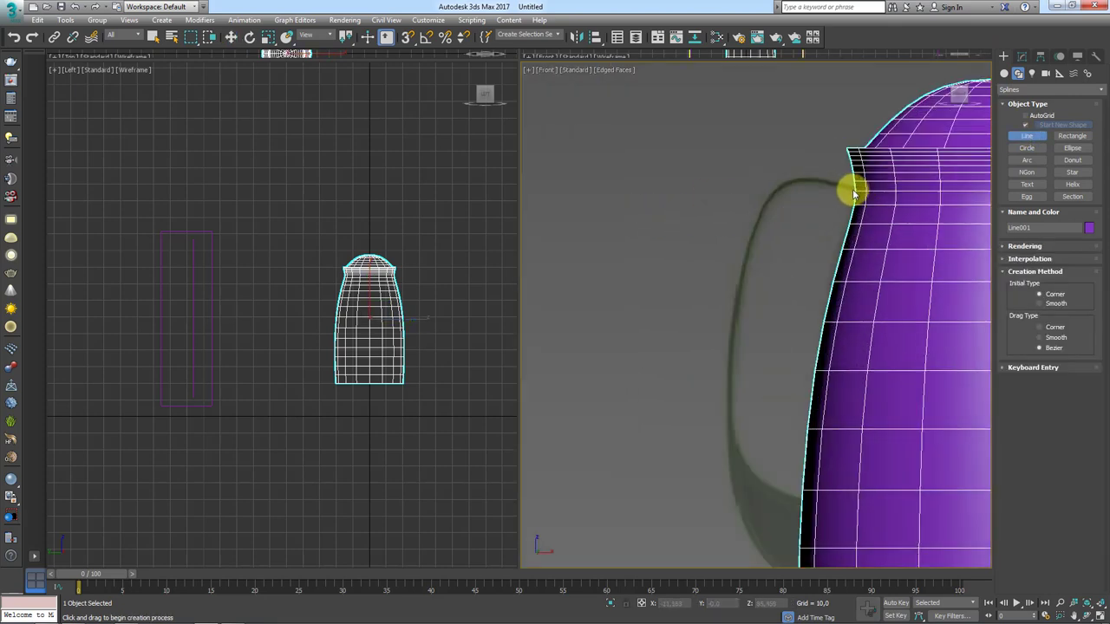
pyautogui.click(849, 189)
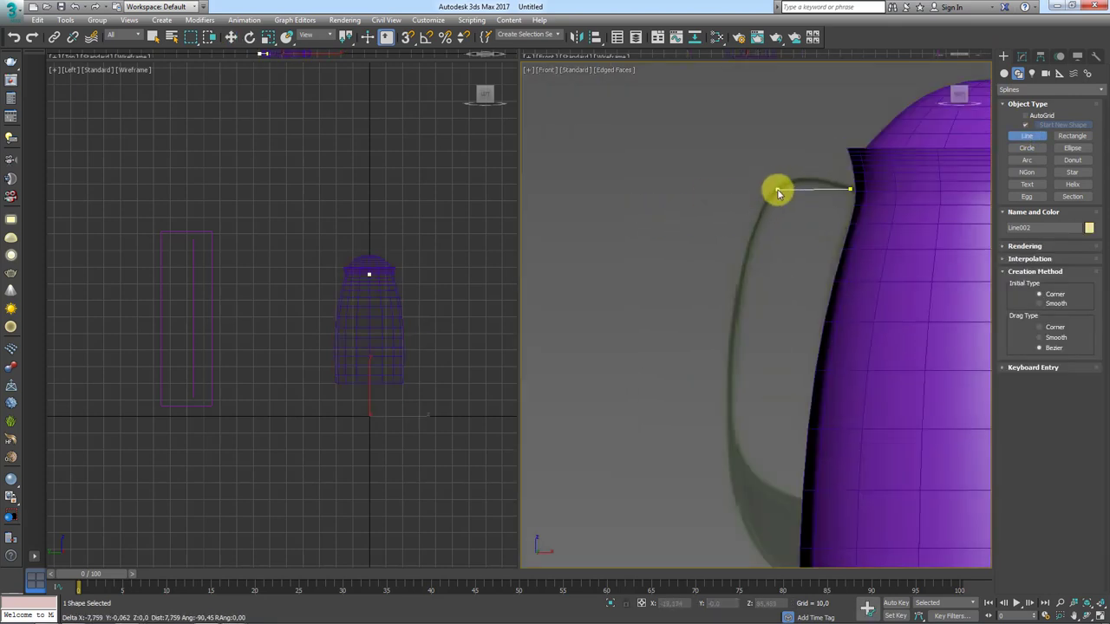
pyautogui.moveTo(778, 190); pyautogui.dragTo(760, 205)
pyautogui.moveTo(731, 326); pyautogui.dragTo(731, 336)
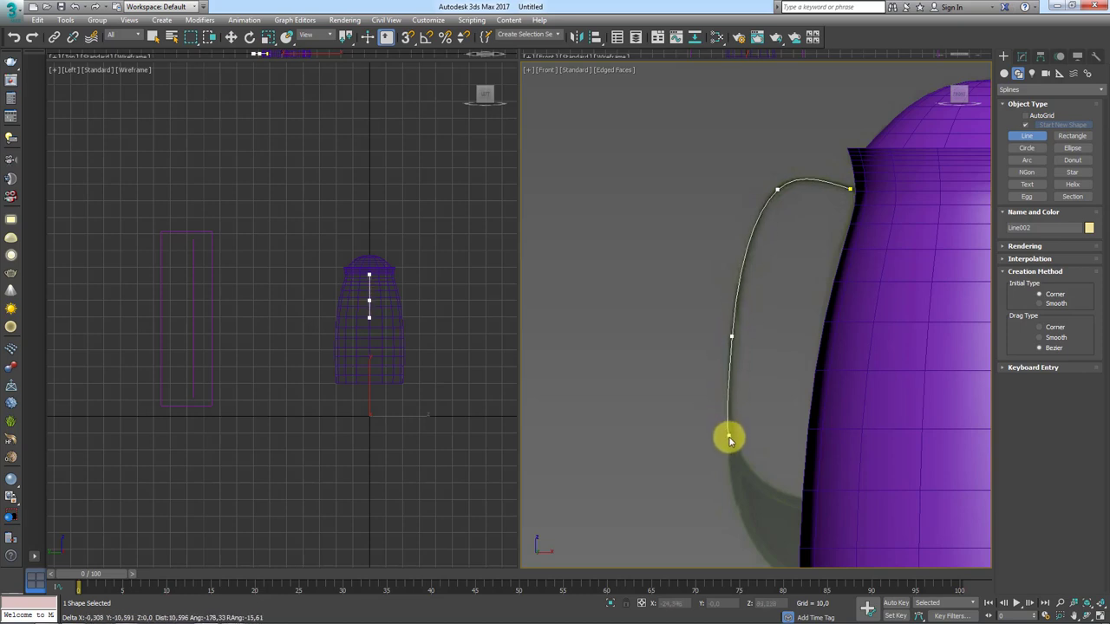
pyautogui.scroll(2, 711, 312)
pyautogui.scroll(2, 709, 286)
pyautogui.click(729, 369)
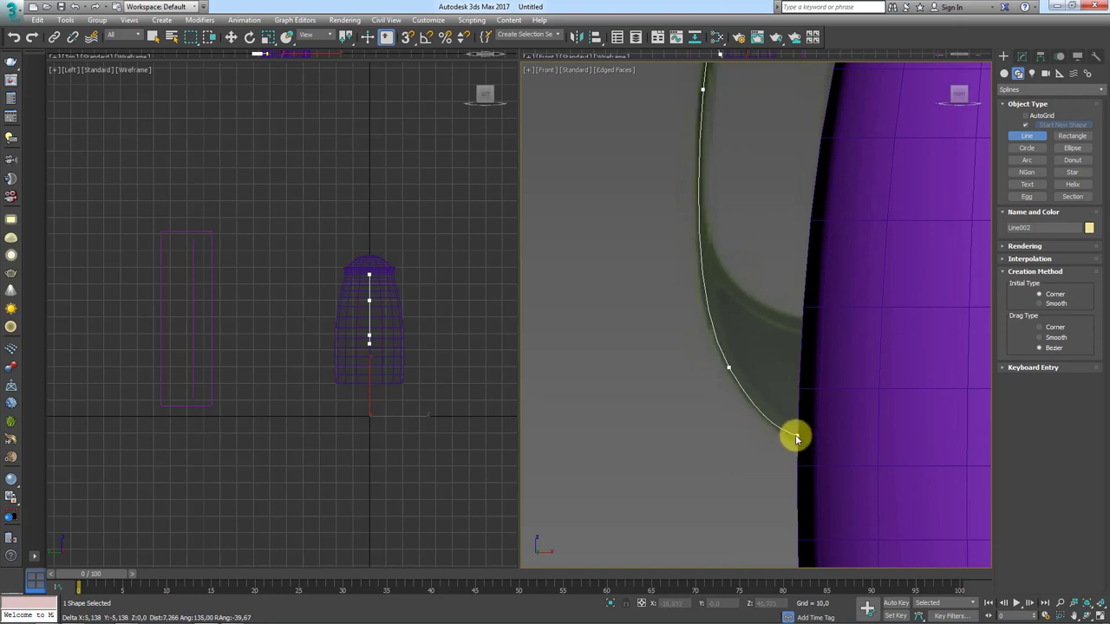
pyautogui.click(791, 439)
pyautogui.rightClick(790, 439)
# Step: Switch to Perspective view and orbit to see the handle beside the bottle
pyautogui.scroll(-4, 763, 366)
pyautogui.scroll(1, 710, 337)
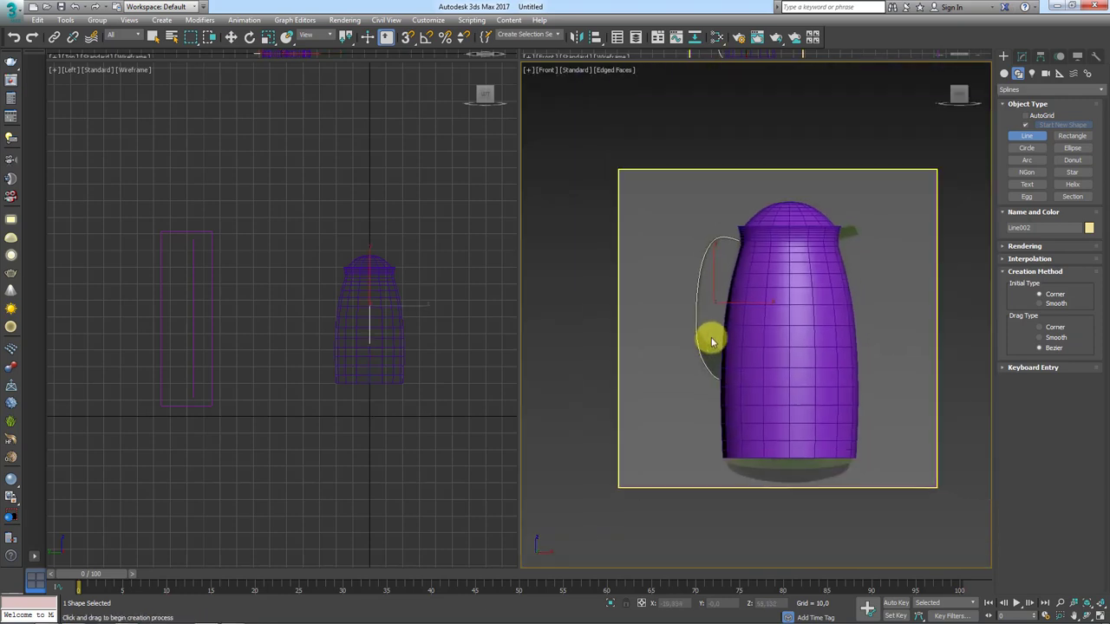
pyautogui.press('p')
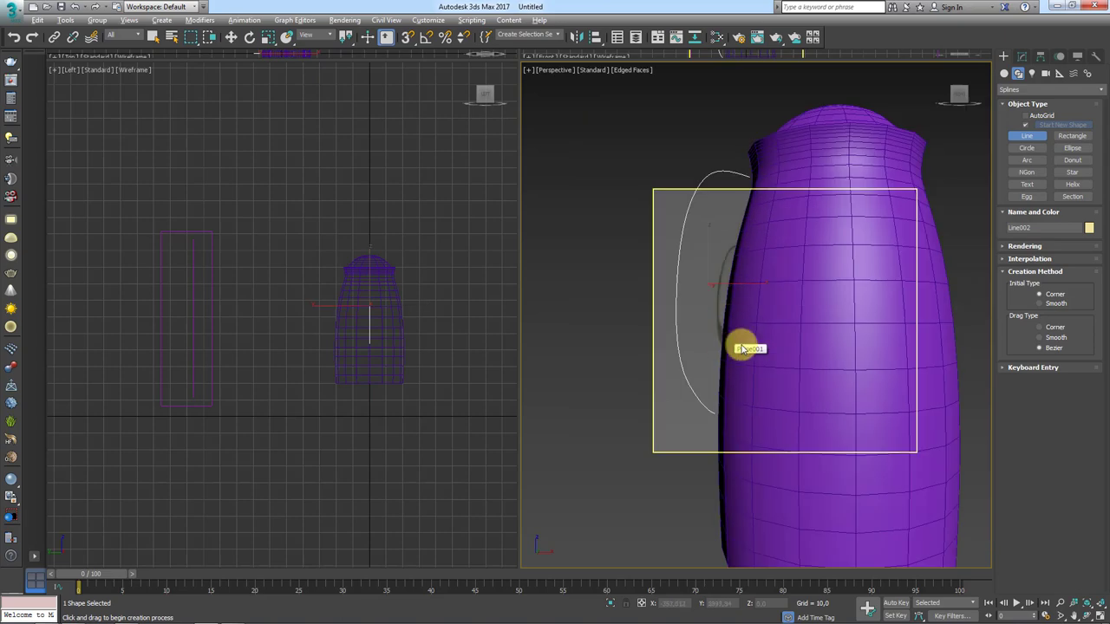
pyautogui.keyDown('alt'); pyautogui.moveTo(950, 216); pyautogui.dragTo(899, 230, button='middle'); pyautogui.keyUp('alt')
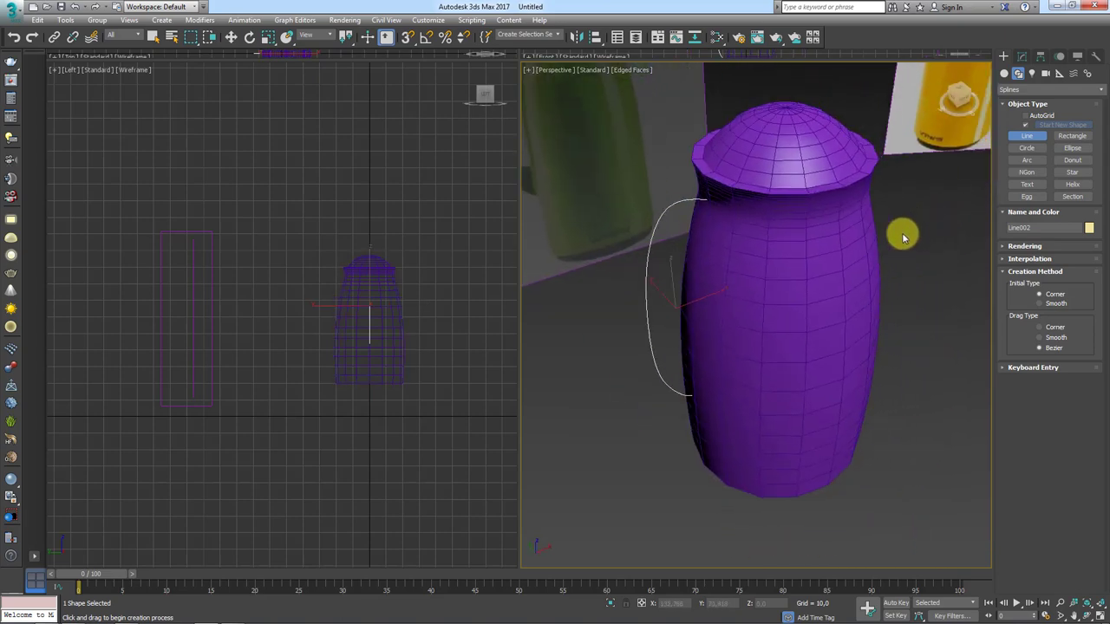
# Step: Enable the handle spline's rendering so it displays as a solid tube
pyautogui.click(1005, 248)
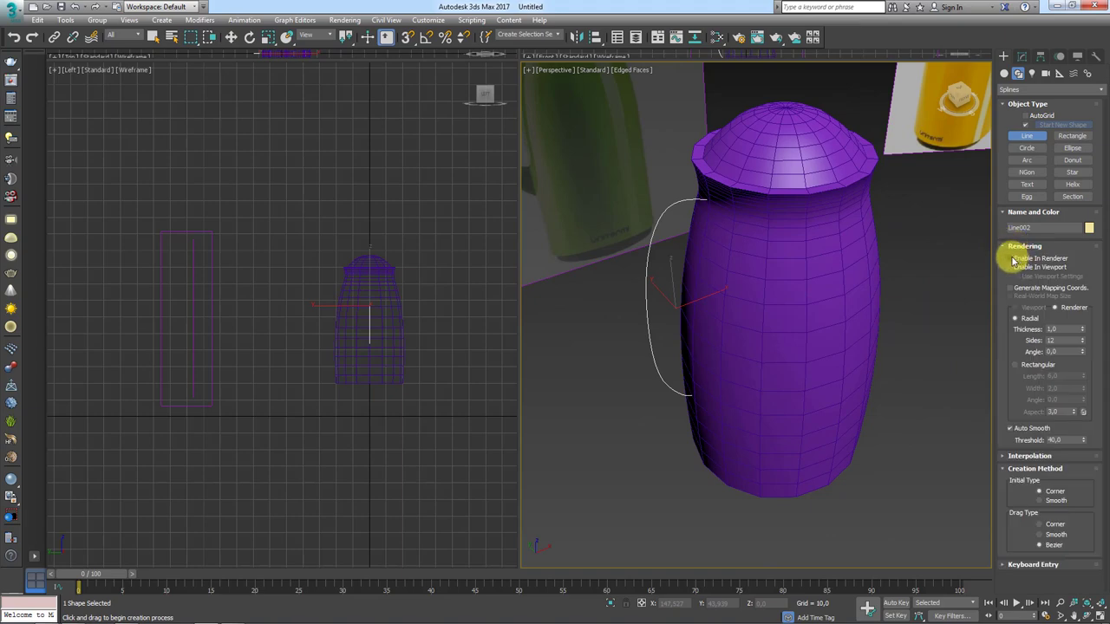
pyautogui.click(1009, 267)
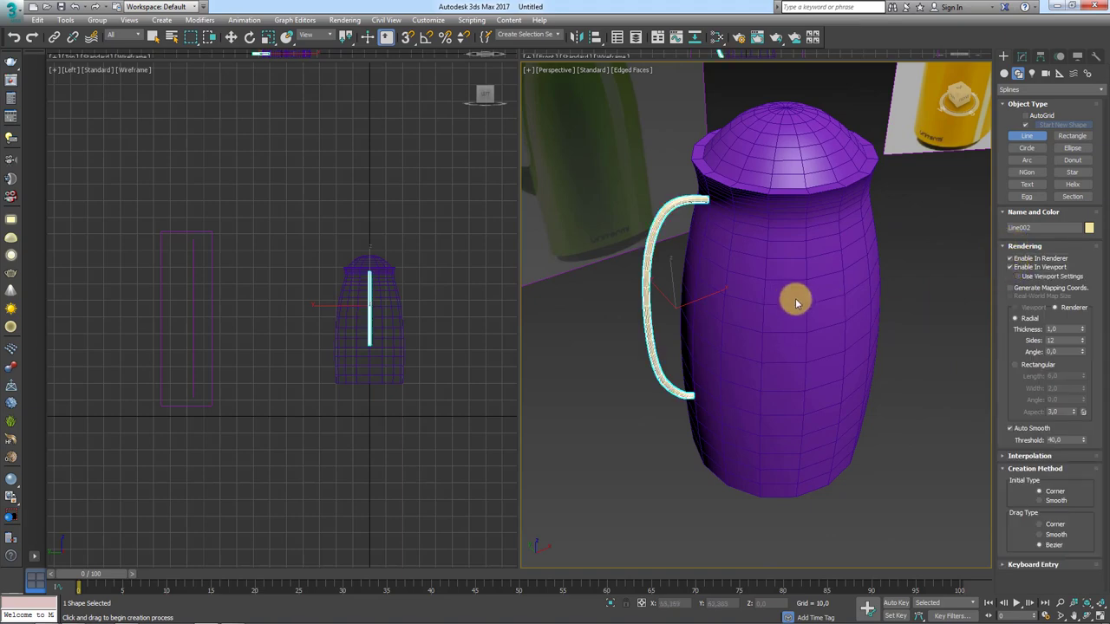
pyautogui.moveTo(793, 297)
pyautogui.keyDown('alt'); pyautogui.mouseDown(button='middle')
pyautogui.moveTo(855, 321)
pyautogui.moveTo(713, 324)
pyautogui.moveTo(807, 286)
pyautogui.moveTo(756, 255)
pyautogui.mouseUp(button='middle'); pyautogui.keyUp('alt')
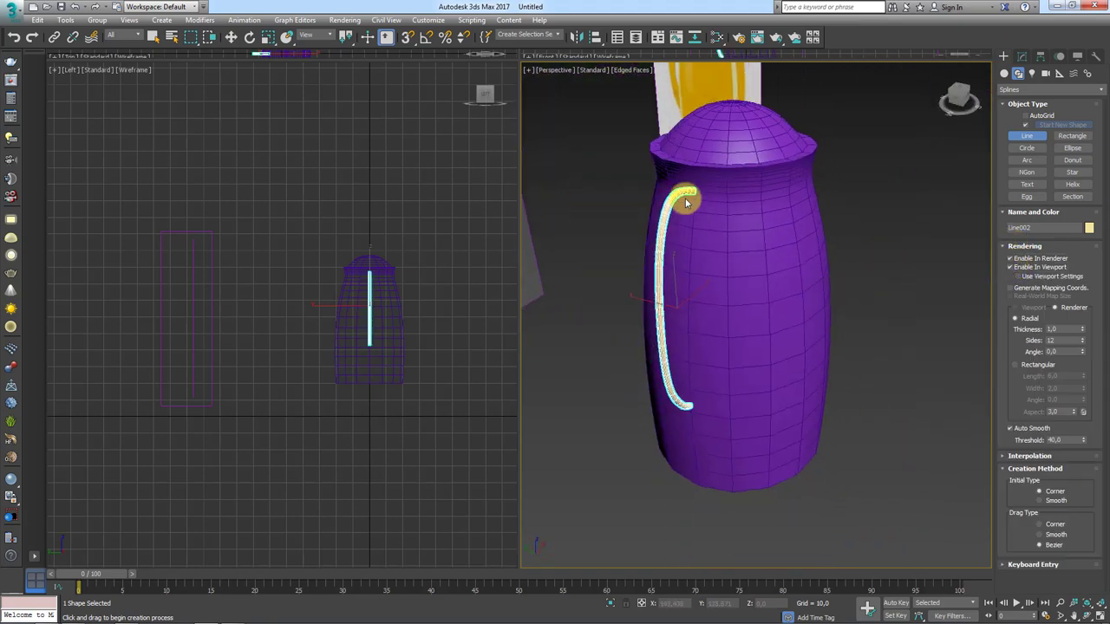
pyautogui.scroll(2, 783, 277)
pyautogui.scroll(2, 743, 261)
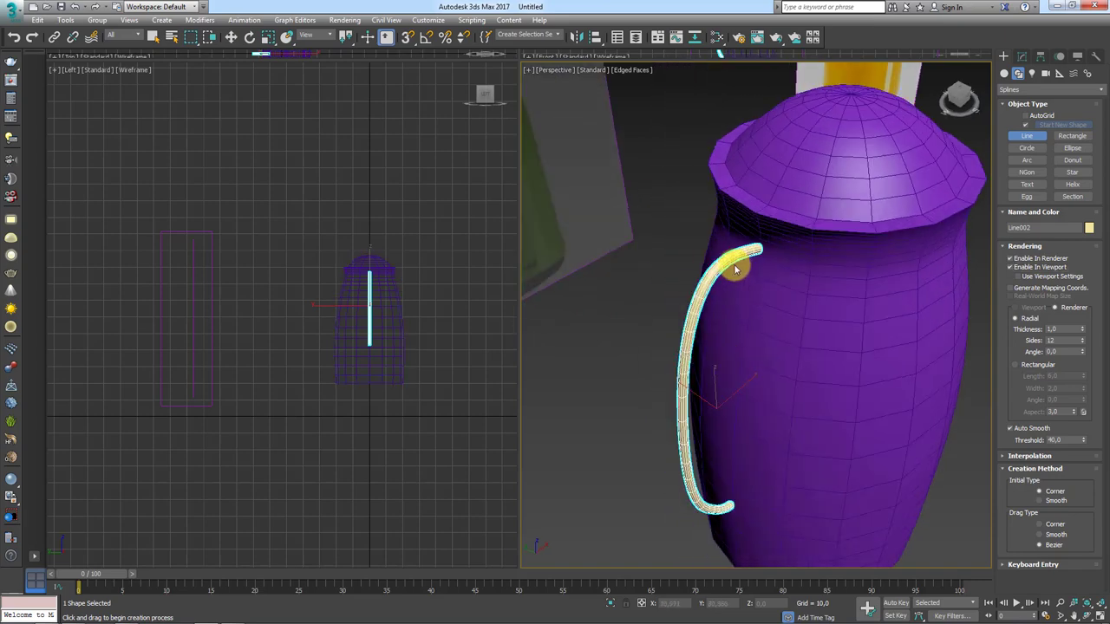
pyautogui.scroll(2, 743, 262)
pyautogui.scroll(2, 746, 260)
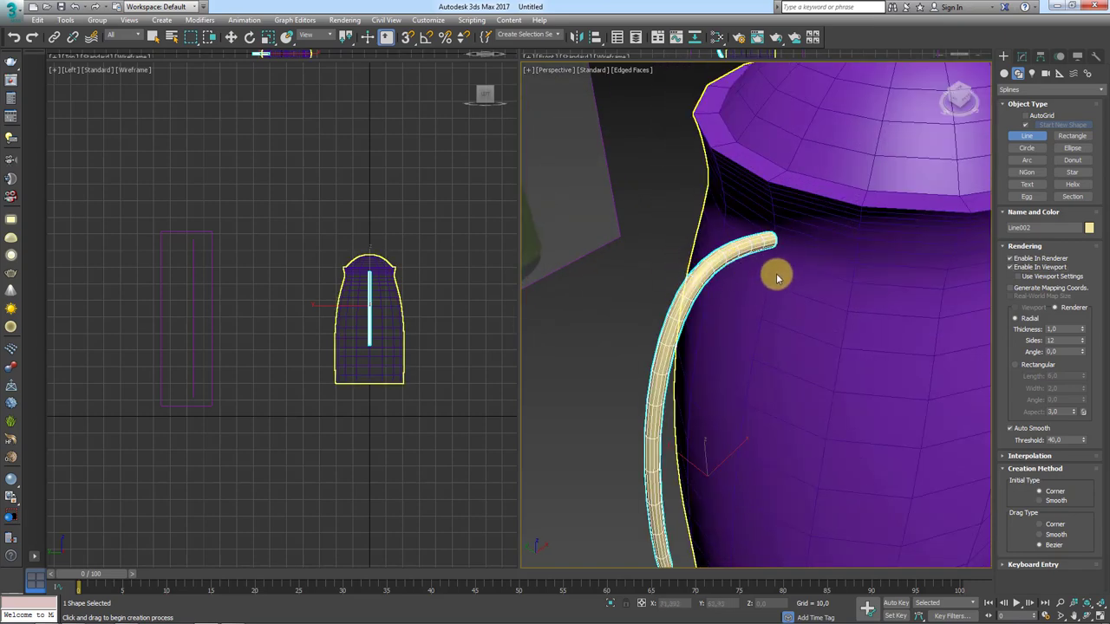
pyautogui.keyDown('alt'); pyautogui.moveTo(775, 277); pyautogui.dragTo(786, 240, button='middle'); pyautogui.keyUp('alt')
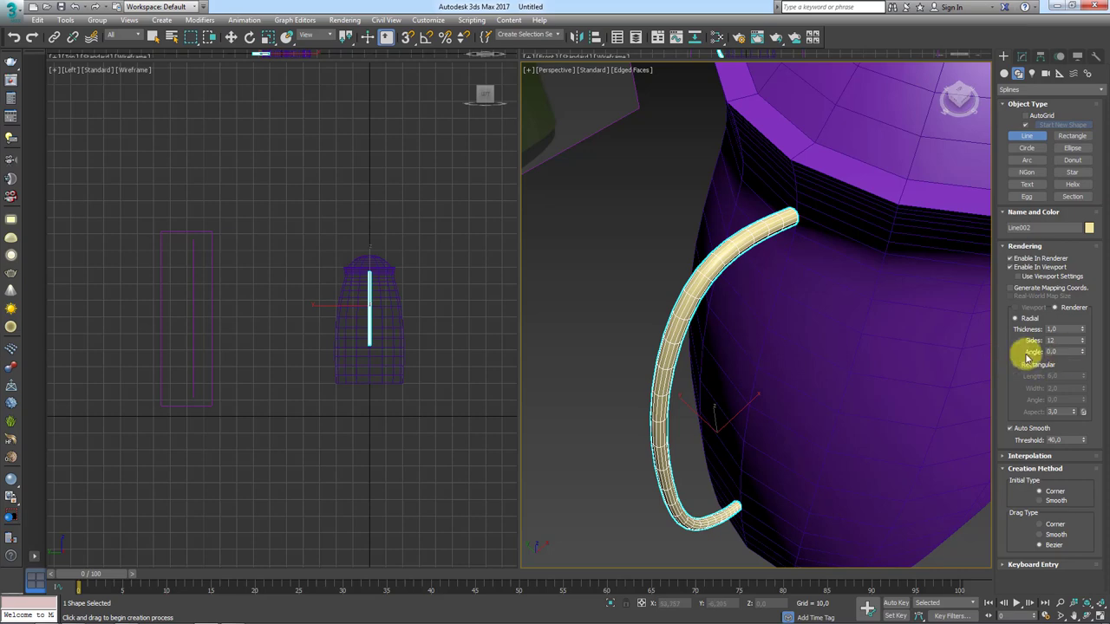
pyautogui.keyDown('alt'); pyautogui.moveTo(795, 252); pyautogui.dragTo(766, 232, button='middle'); pyautogui.keyUp('alt')
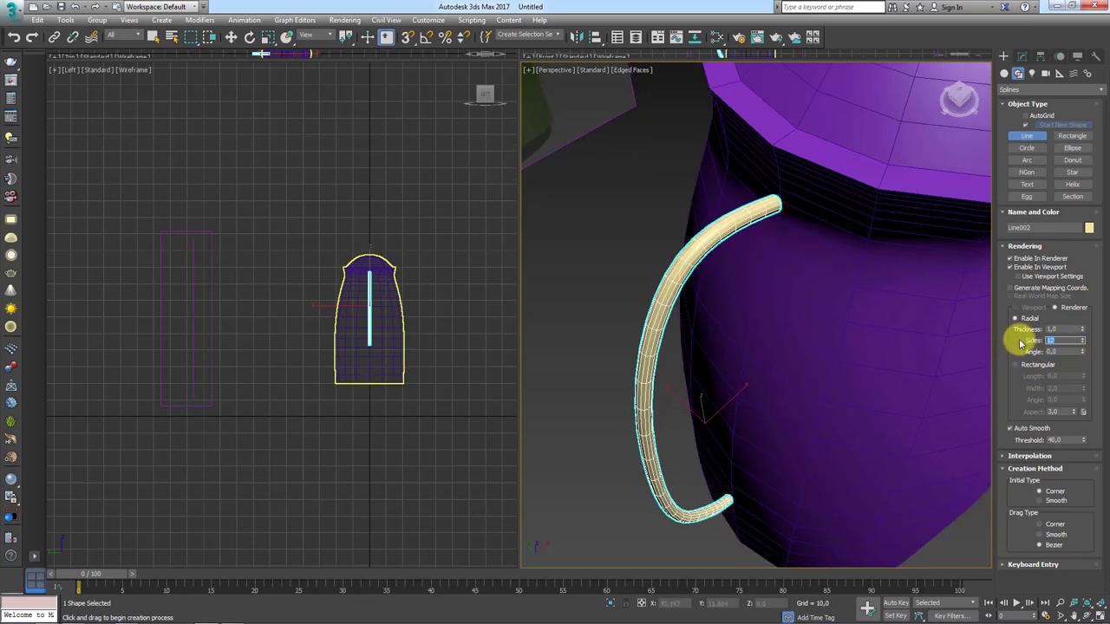
# Step: Set the handle tube to 4 sides, 45 angle and 0,86 thickness
pyautogui.doubleClick(1061, 343)
pyautogui.write('4')
pyautogui.press('Return')
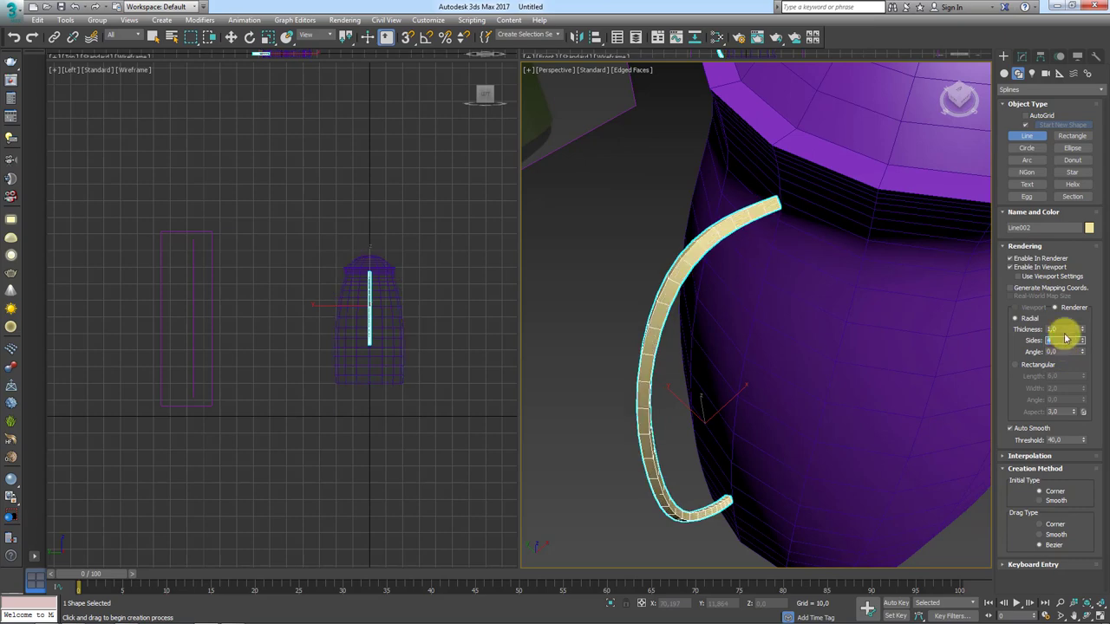
pyautogui.press('Tab')
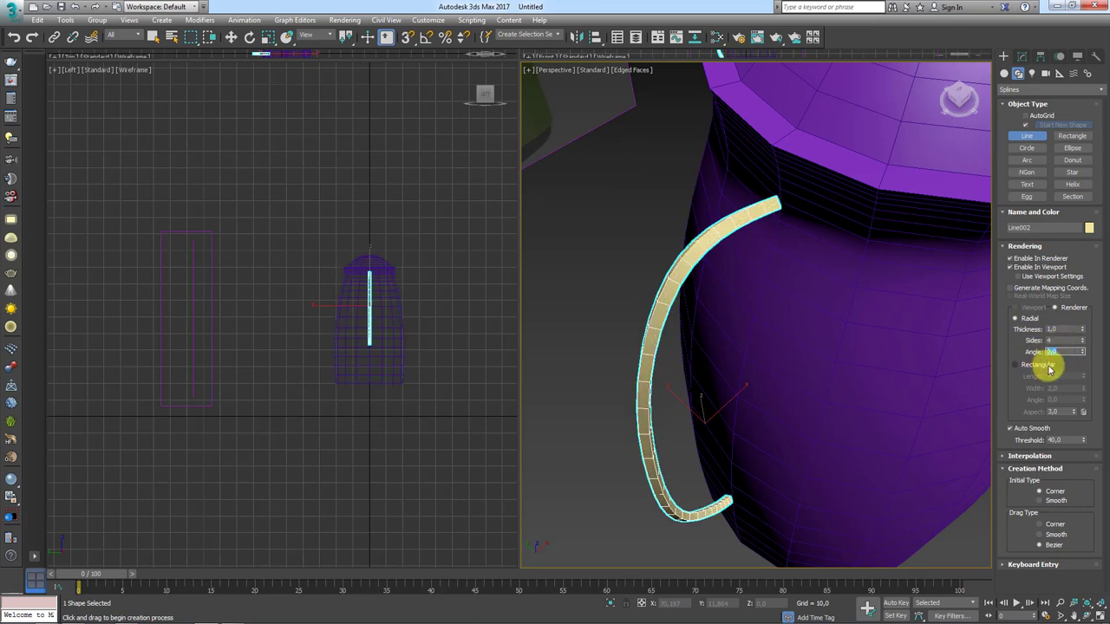
pyautogui.write('45')
pyautogui.press('Return')
pyautogui.scroll(-5, 731, 268)
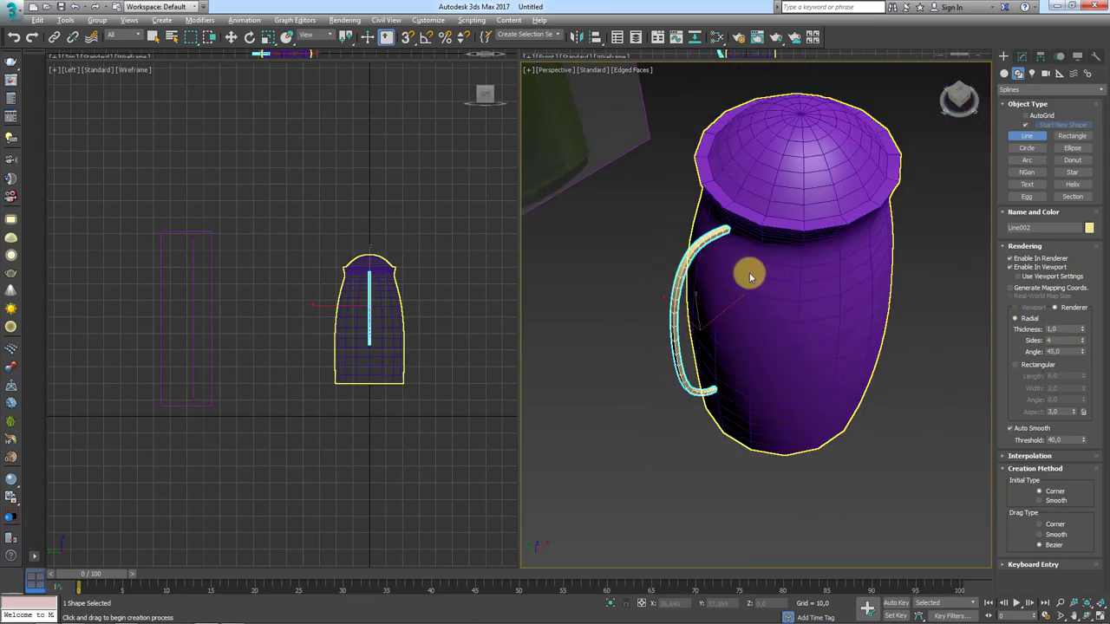
pyautogui.moveTo(748, 278)
pyautogui.keyDown('alt'); pyautogui.mouseDown(button='middle')
pyautogui.moveTo(700, 225)
pyautogui.moveTo(786, 251)
pyautogui.moveTo(750, 252)
pyautogui.mouseUp(button='middle'); pyautogui.keyUp('alt')
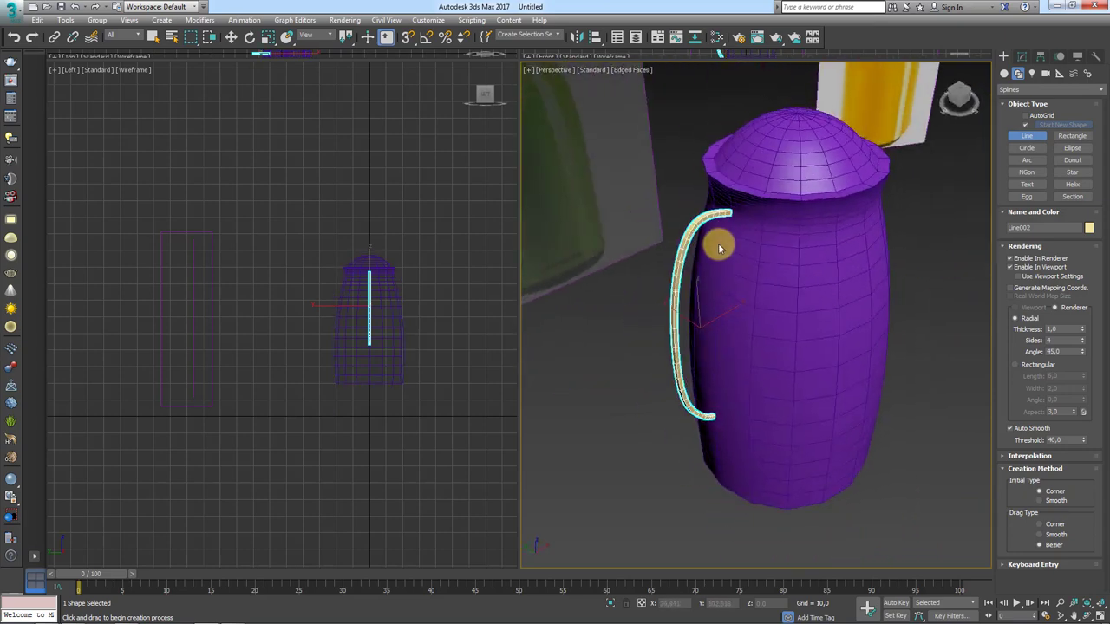
pyautogui.scroll(5, 876, 282)
pyautogui.moveTo(1081, 331); pyautogui.dragTo(1082, 344)
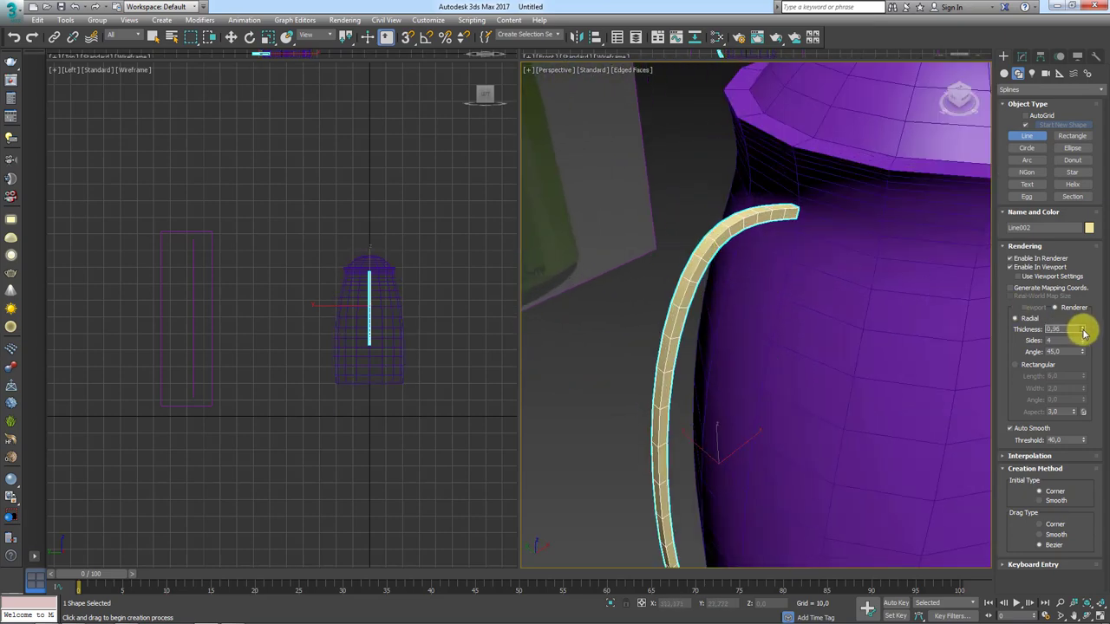
pyautogui.scroll(-5, 768, 221)
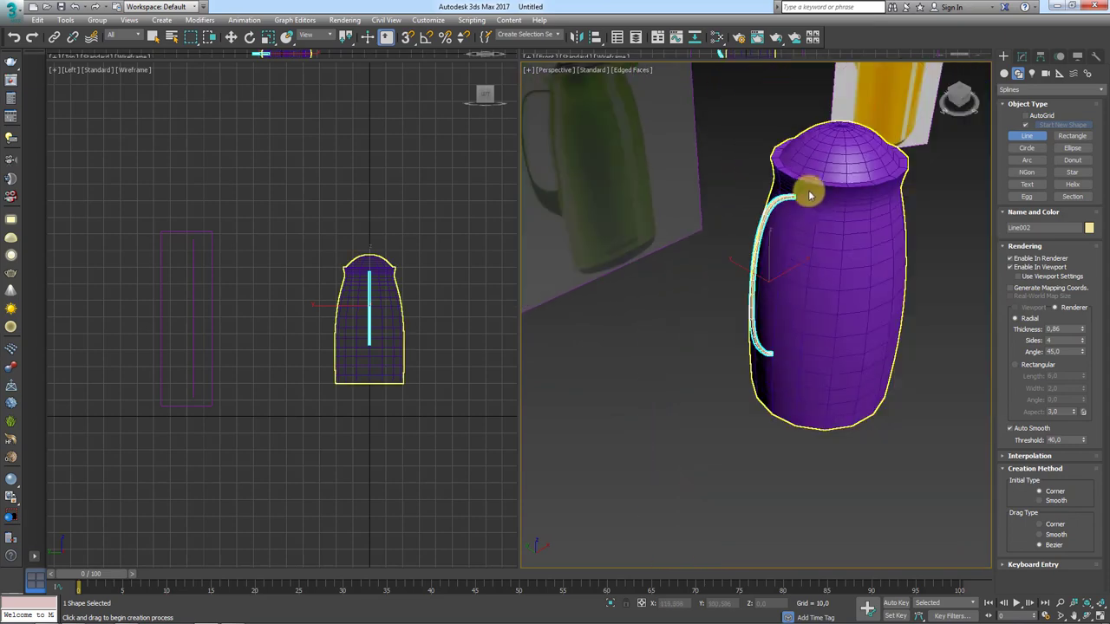
pyautogui.keyDown('alt'); pyautogui.moveTo(807, 191); pyautogui.dragTo(837, 240, button='middle'); pyautogui.keyUp('alt')
# Step: Non-uniformly scale the handle along one axis to make it wider and flatter
pyautogui.press('r')
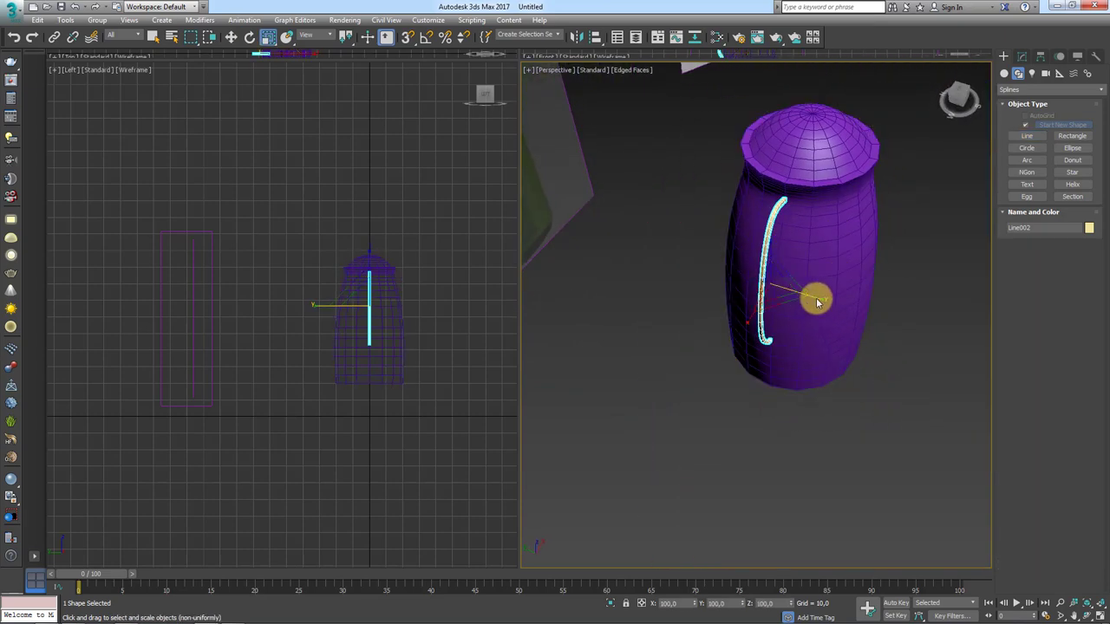
pyautogui.moveTo(815, 300)
pyautogui.mouseDown()
pyautogui.moveTo(934, 343)
pyautogui.moveTo(124, 457)
pyautogui.moveTo(107, 426)
pyautogui.mouseUp()
pyautogui.moveTo(736, 341)
pyautogui.keyDown('alt'); pyautogui.mouseDown(button='middle')
pyautogui.moveTo(682, 321)
pyautogui.moveTo(716, 307)
pyautogui.moveTo(755, 315)
pyautogui.moveTo(664, 153)
pyautogui.moveTo(842, 312)
pyautogui.moveTo(701, 297)
pyautogui.moveTo(794, 296)
pyautogui.mouseUp(button='middle'); pyautogui.keyUp('alt')
pyautogui.scroll(2, 702, 280)
pyautogui.scroll(5, 794, 292)
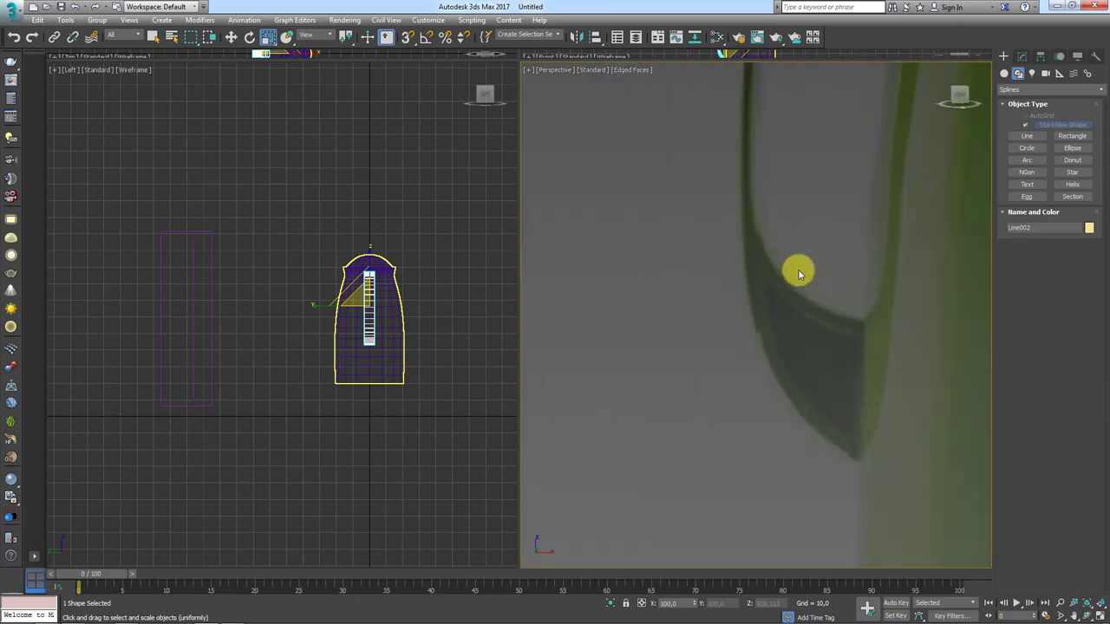
pyautogui.moveTo(794, 286); pyautogui.dragTo(865, 326)
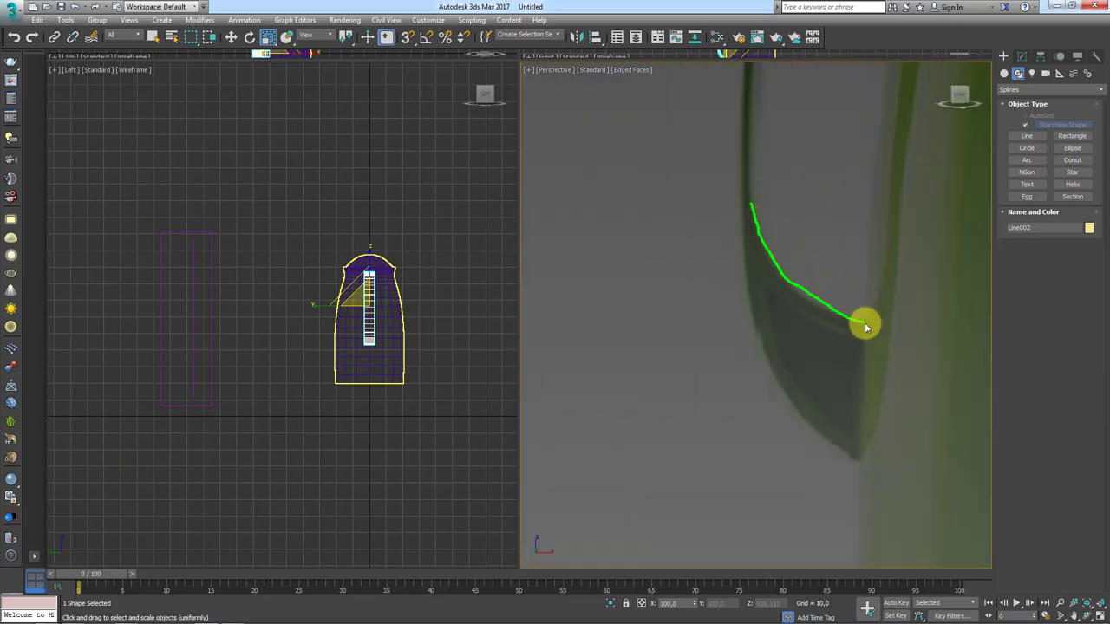
pyautogui.moveTo(761, 365); pyautogui.dragTo(751, 211)
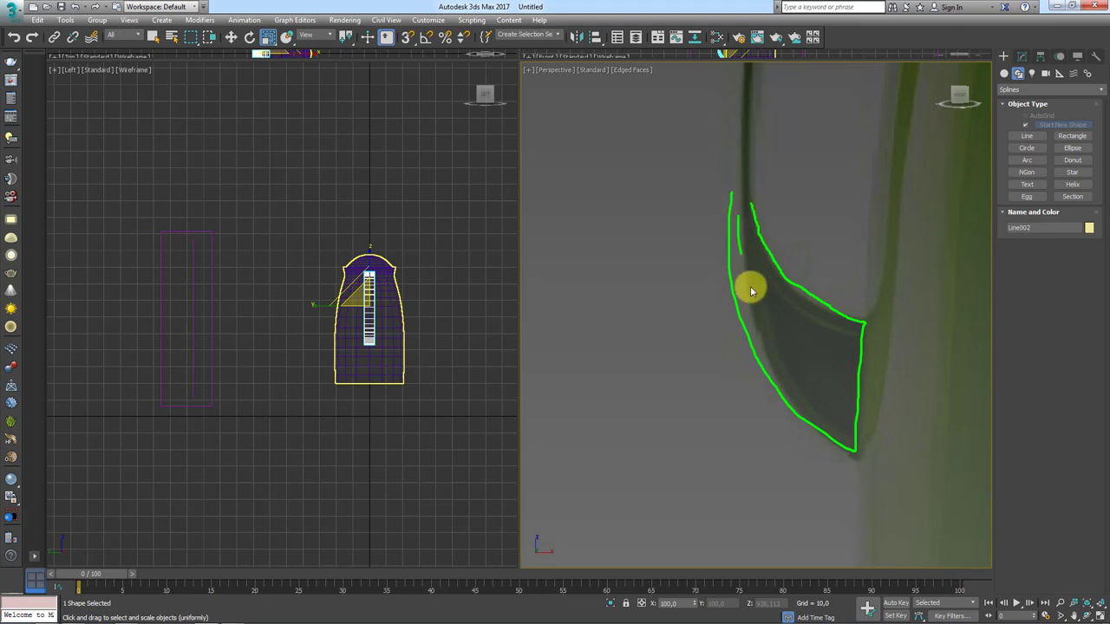
pyautogui.scroll(-3, 628, 262)
pyautogui.scroll(-2, 628, 262)
pyautogui.scroll(-2, 700, 295)
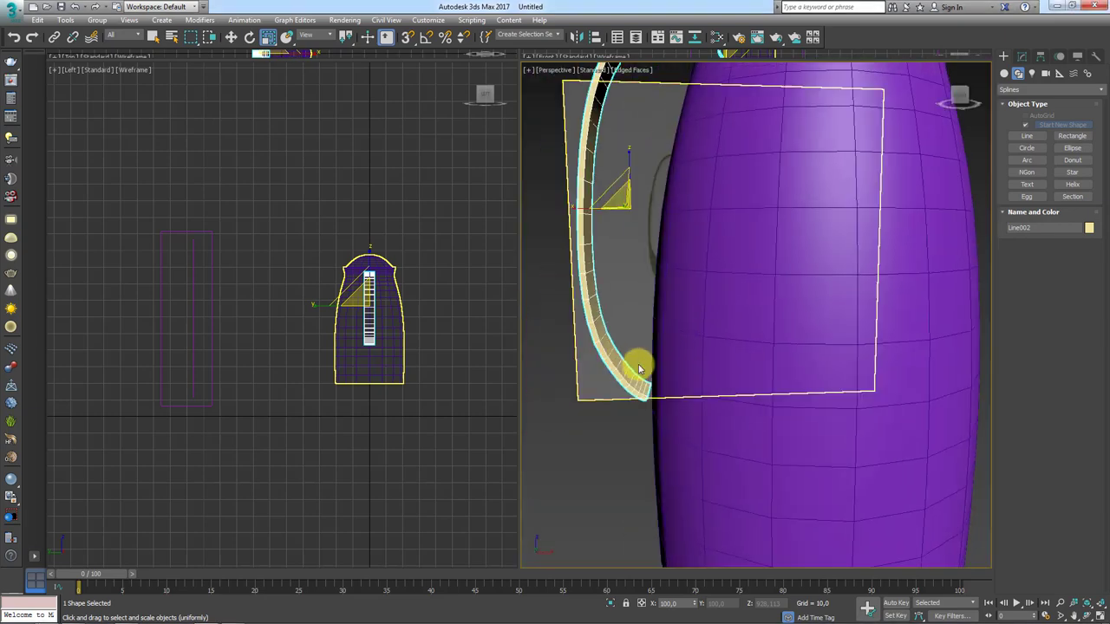
pyautogui.scroll(-3, 639, 361)
pyautogui.scroll(-1, 743, 322)
pyautogui.scroll(3, 750, 366)
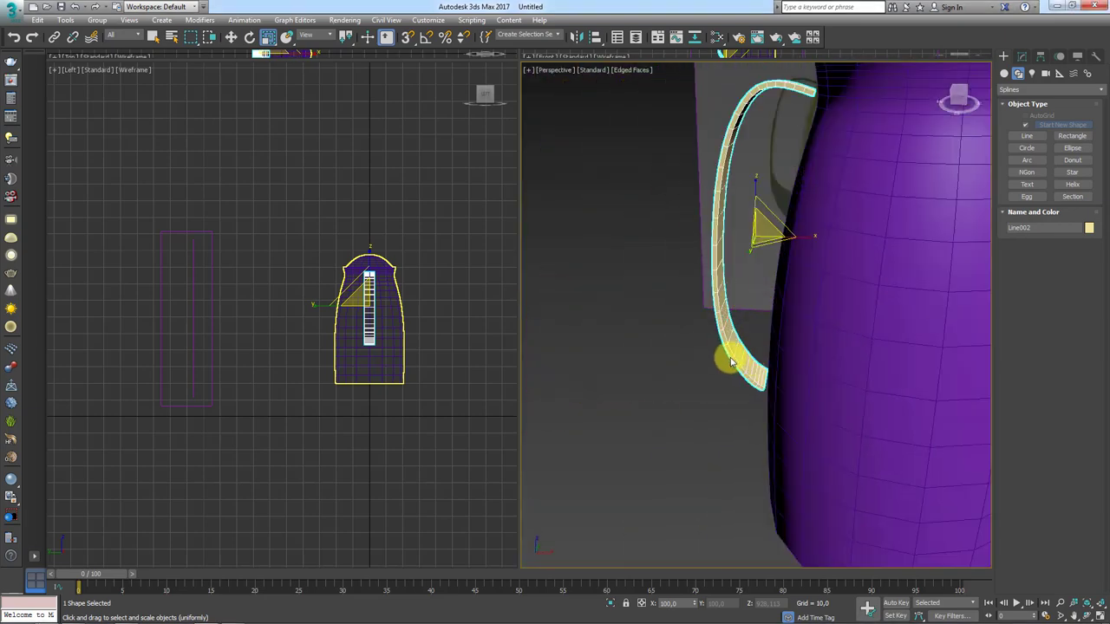
pyautogui.rightClick(717, 273)
pyautogui.moveTo(741, 387)
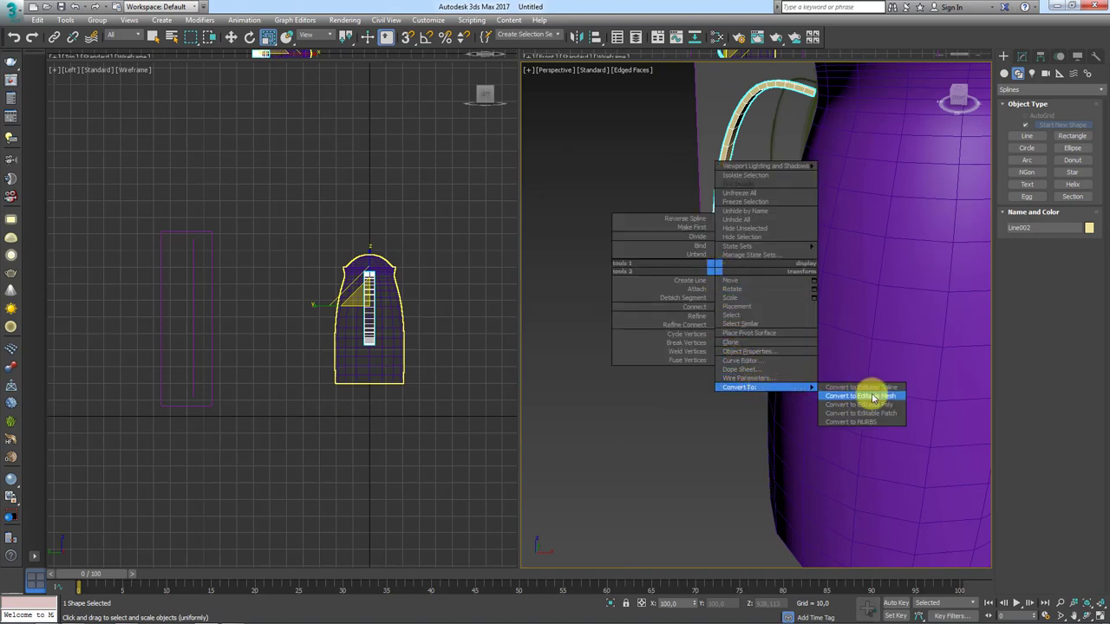
# Step: Convert the handle to Editable Poly and enter Polygon level in Front view
pyautogui.click(859, 404)
pyautogui.keyDown('alt'); pyautogui.moveTo(849, 391); pyautogui.dragTo(798, 315, button='middle'); pyautogui.keyUp('alt')
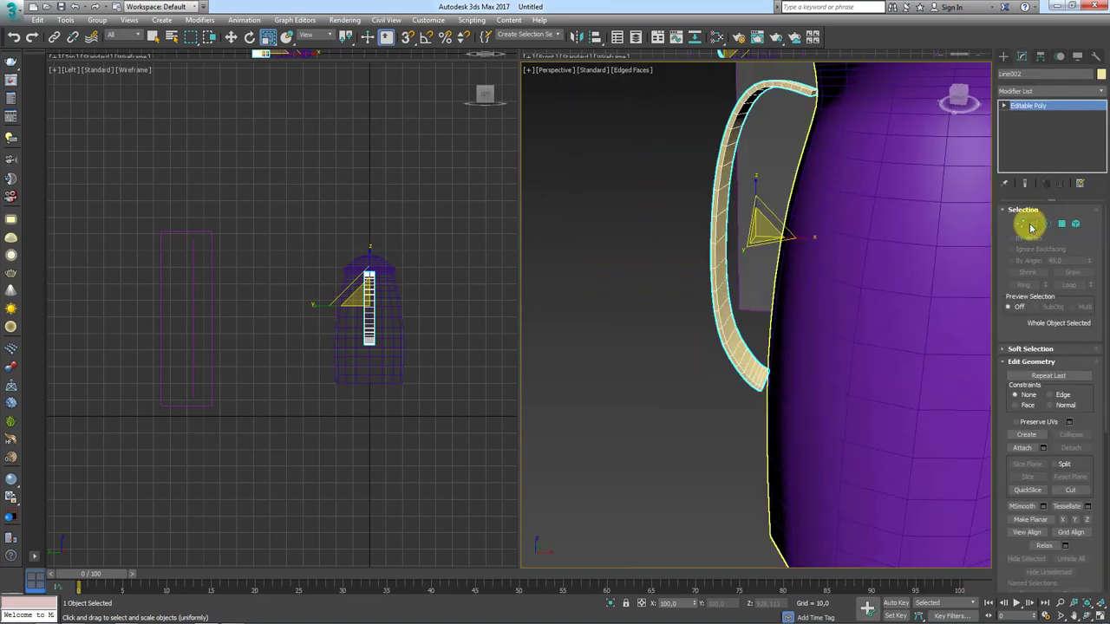
pyautogui.click(1061, 224)
pyautogui.scroll(2, 786, 335)
pyautogui.scroll(3, 717, 336)
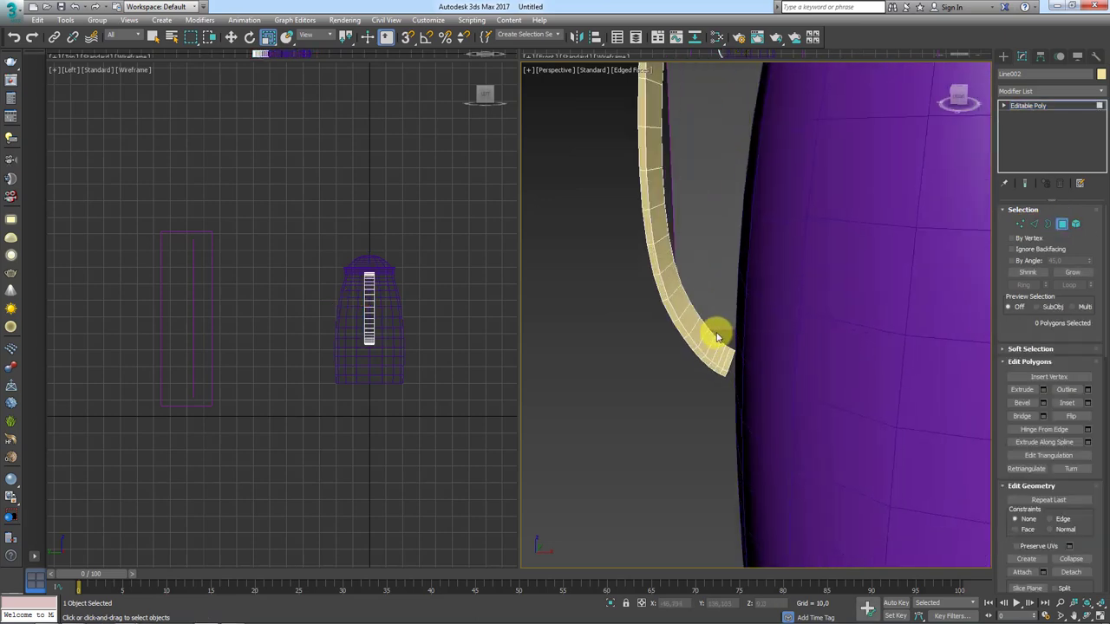
pyautogui.scroll(-2, 717, 337)
pyautogui.scroll(-3, 723, 342)
pyautogui.press('f')
pyautogui.scroll(4, 613, 252)
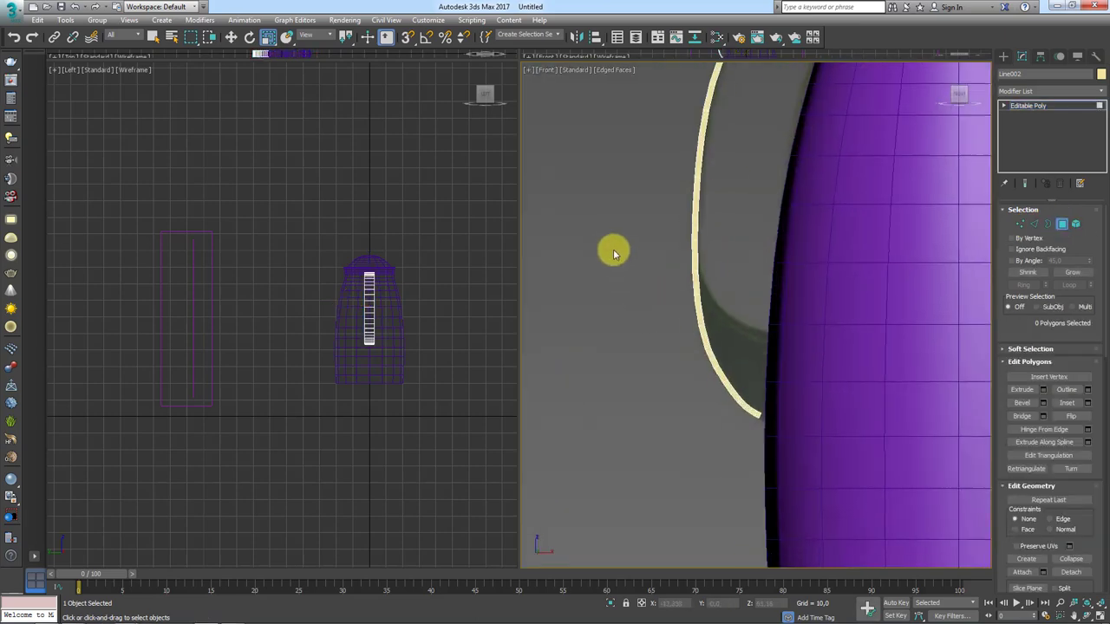
pyautogui.scroll(2, 743, 327)
pyautogui.scroll(2, 658, 286)
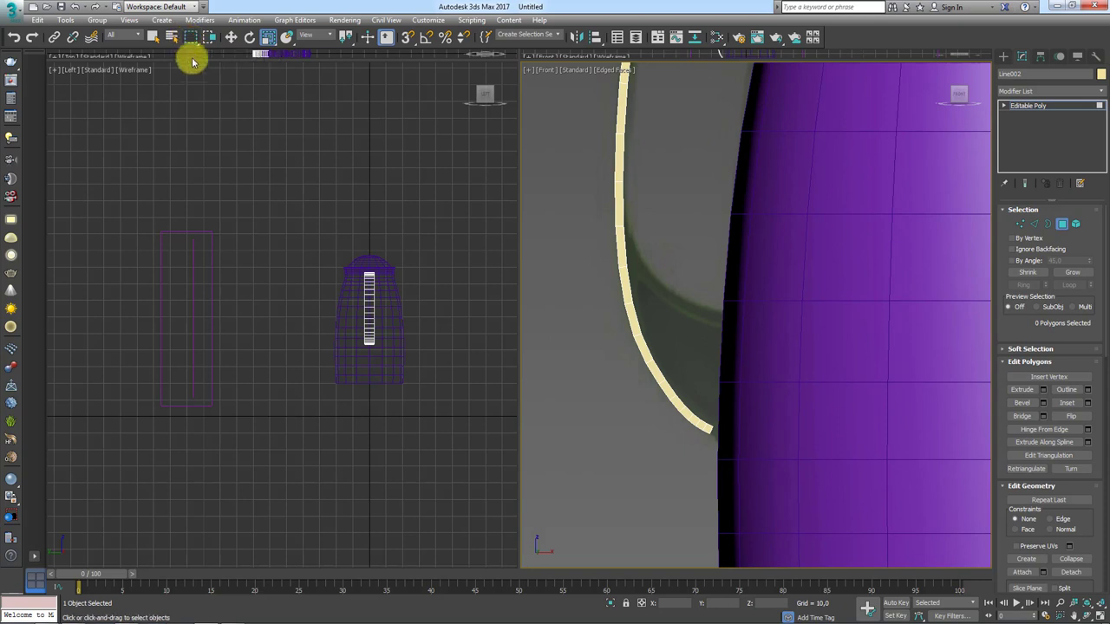
# Step: Lasso-select only the lowest polygons of the handle next to the body
pyautogui.moveTo(190, 37); pyautogui.dragTo(191, 95)
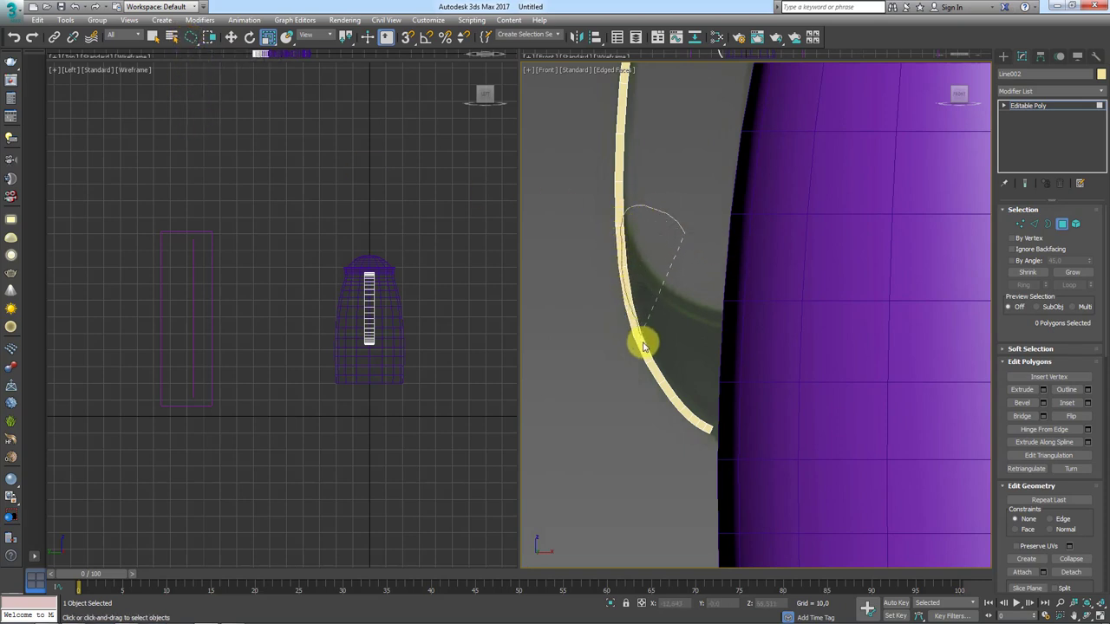
pyautogui.moveTo(717, 438); pyautogui.dragTo(718, 433)
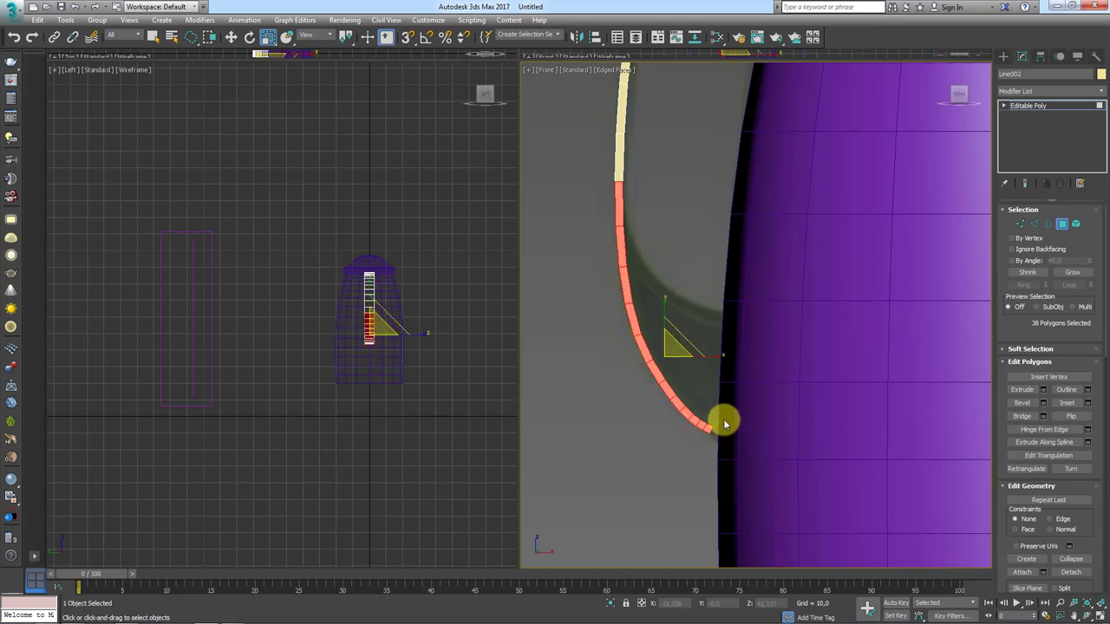
pyautogui.moveTo(572, 305)
pyautogui.mouseDown()
pyautogui.moveTo(607, 176)
pyautogui.moveTo(617, 237)
pyautogui.mouseUp()
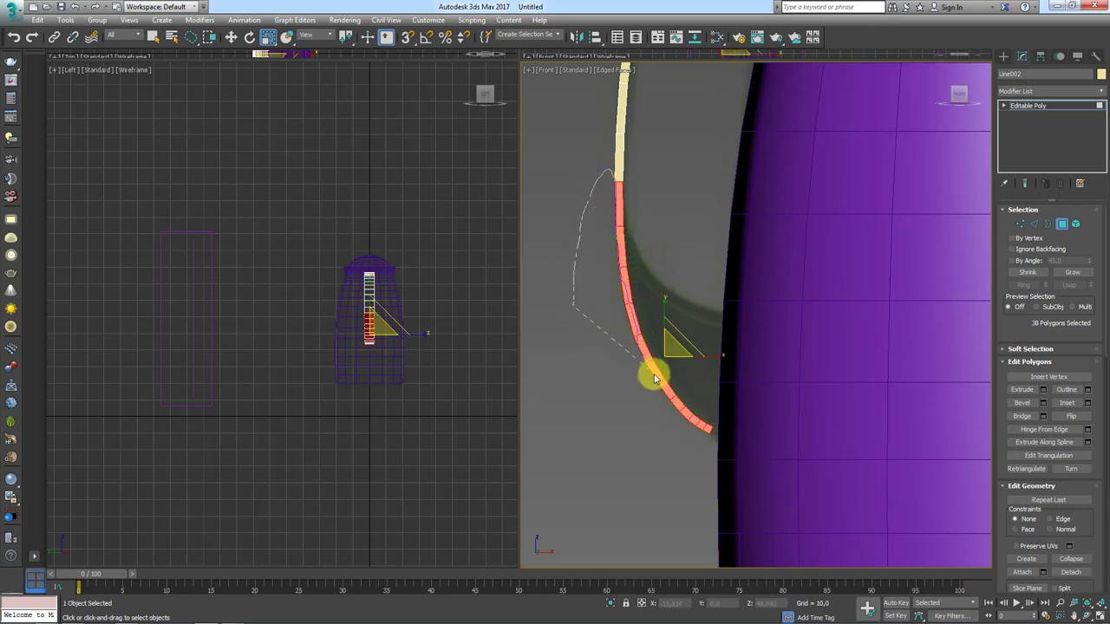
pyautogui.keyDown('alt'); pyautogui.moveTo(707, 431); pyautogui.dragTo(708, 438); pyautogui.keyUp('alt')
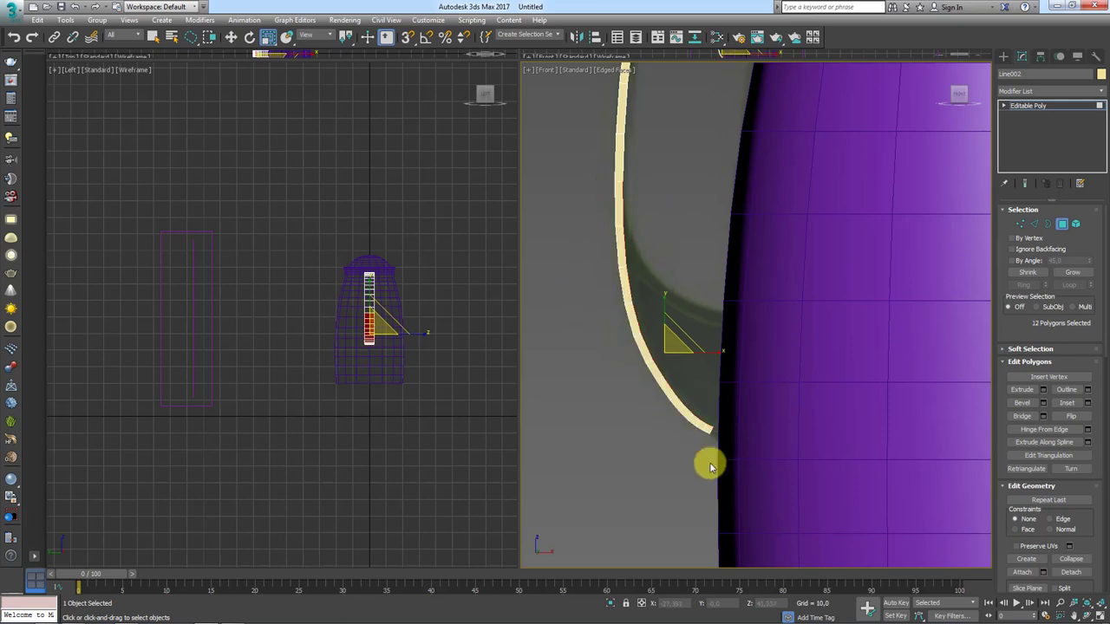
pyautogui.moveTo(721, 429)
pyautogui.keyDown('alt'); pyautogui.mouseDown(button='middle')
pyautogui.moveTo(681, 458)
pyautogui.moveTo(748, 458)
pyautogui.moveTo(710, 473)
pyautogui.moveTo(792, 367)
pyautogui.mouseUp(button='middle'); pyautogui.keyUp('alt')
# Step: Add an FFD 2x2x2 modifier to the selection and enter its Control Points level
pyautogui.click(1099, 90)
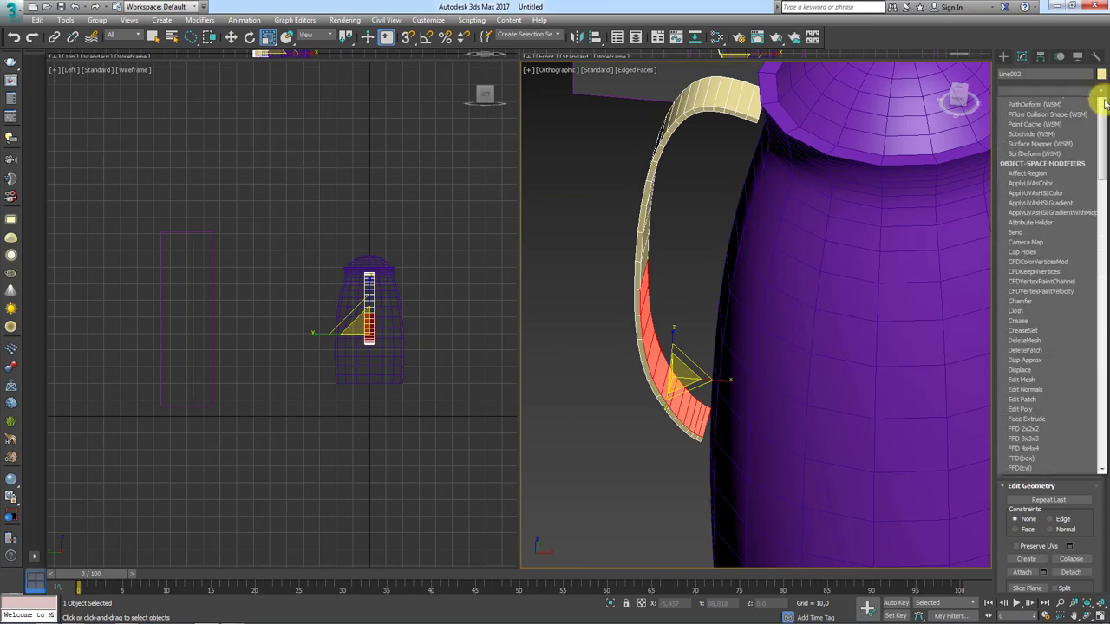
pyautogui.scroll(-2, 1039, 355)
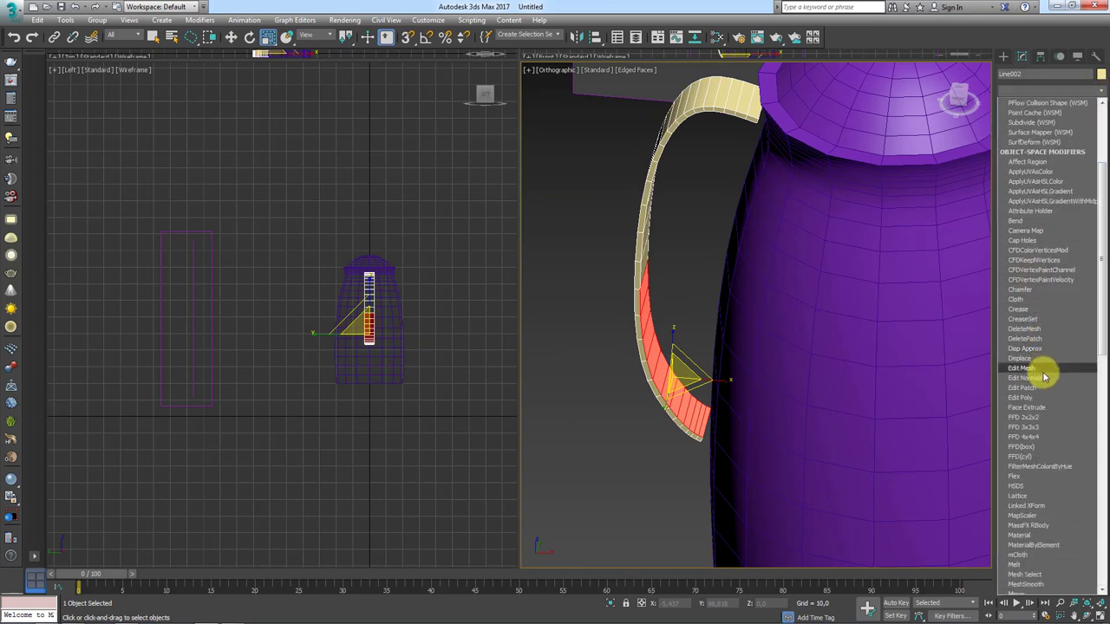
pyautogui.click(1038, 418)
pyautogui.keyDown('alt'); pyautogui.moveTo(829, 384); pyautogui.dragTo(806, 355, button='middle'); pyautogui.keyUp('alt')
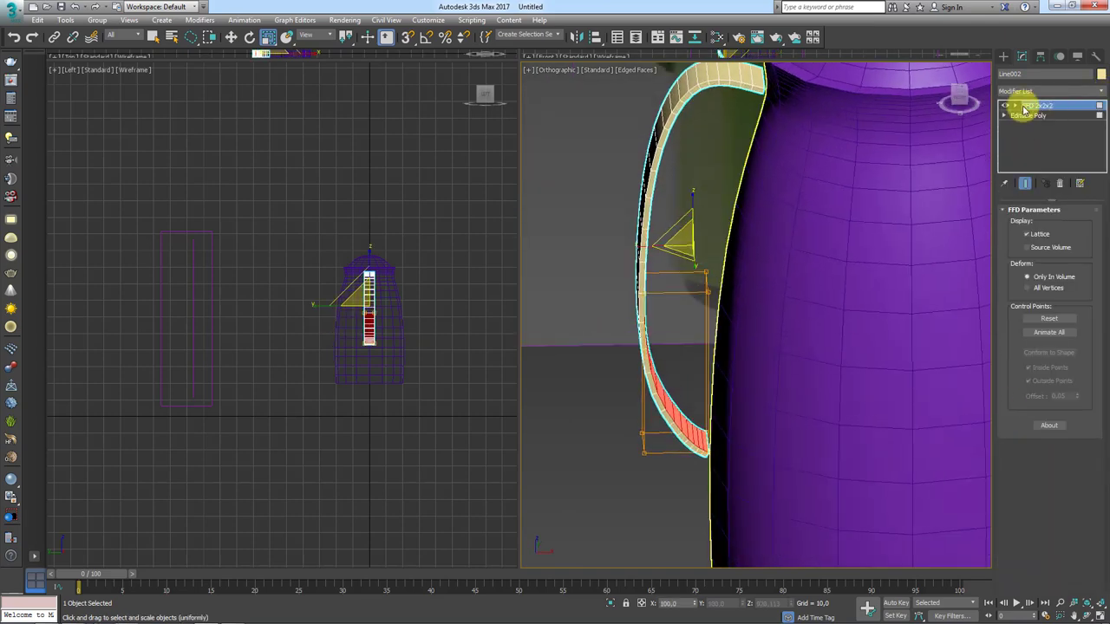
pyautogui.hotkey('shift', 'z')
pyautogui.hotkey('shift', 'z')
pyautogui.hotkey('shift', 'z')
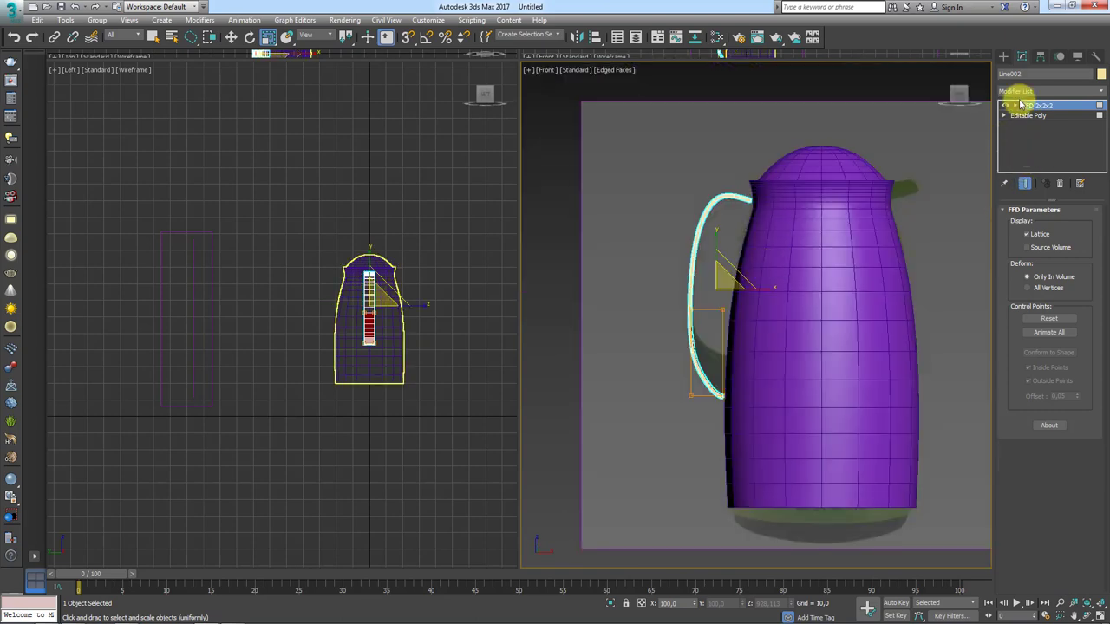
pyautogui.click(1015, 106)
pyautogui.click(1044, 115)
pyautogui.scroll(3, 786, 307)
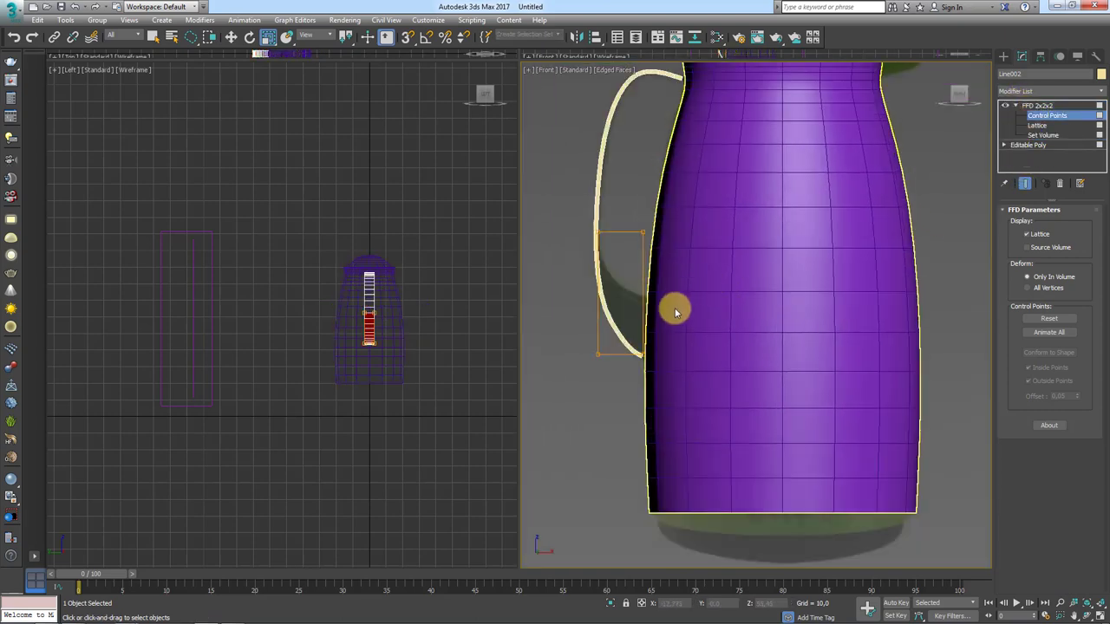
pyautogui.scroll(2, 659, 338)
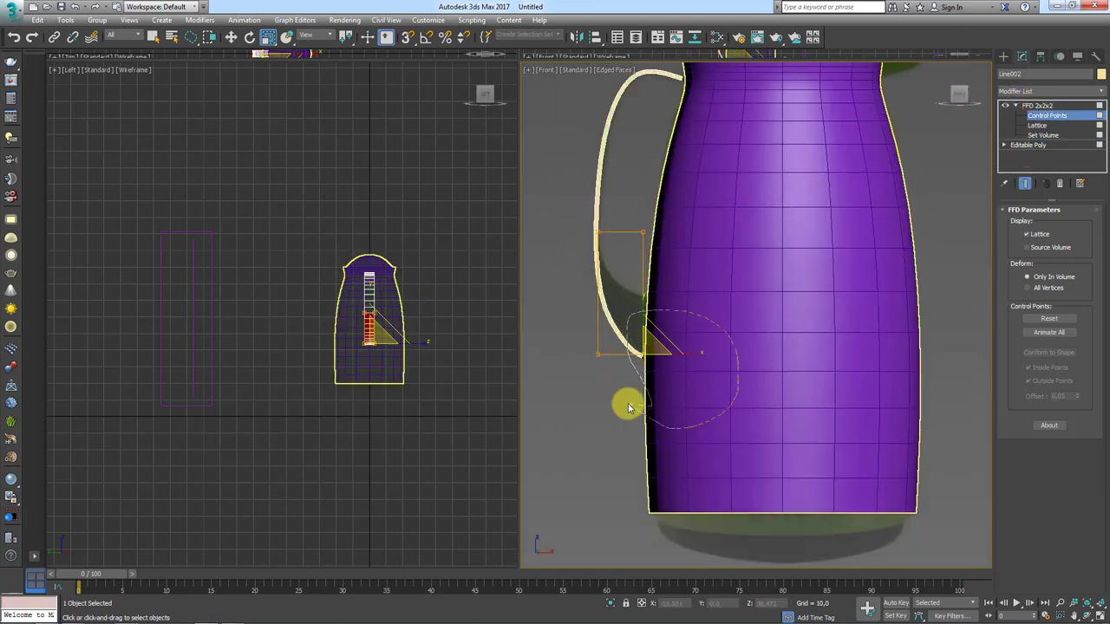
# Step: Move lattice control points to bulge the handle's base outward
pyautogui.moveTo(629, 373); pyautogui.dragTo(632, 404)
pyautogui.press('w')
pyautogui.moveTo(663, 338); pyautogui.dragTo(662, 272)
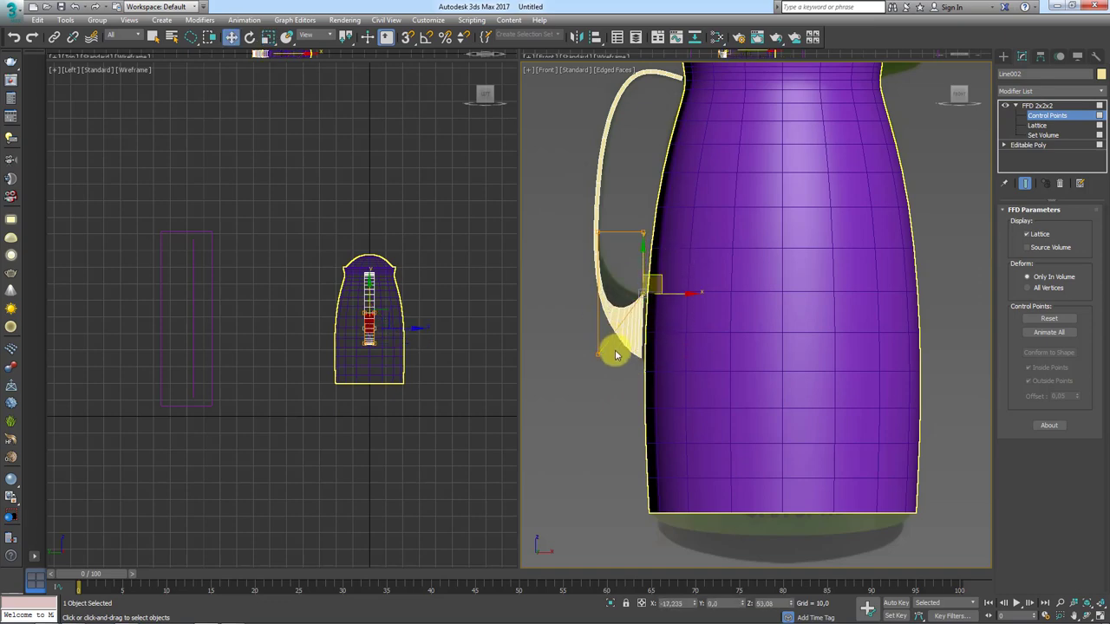
pyautogui.moveTo(607, 355); pyautogui.dragTo(620, 286)
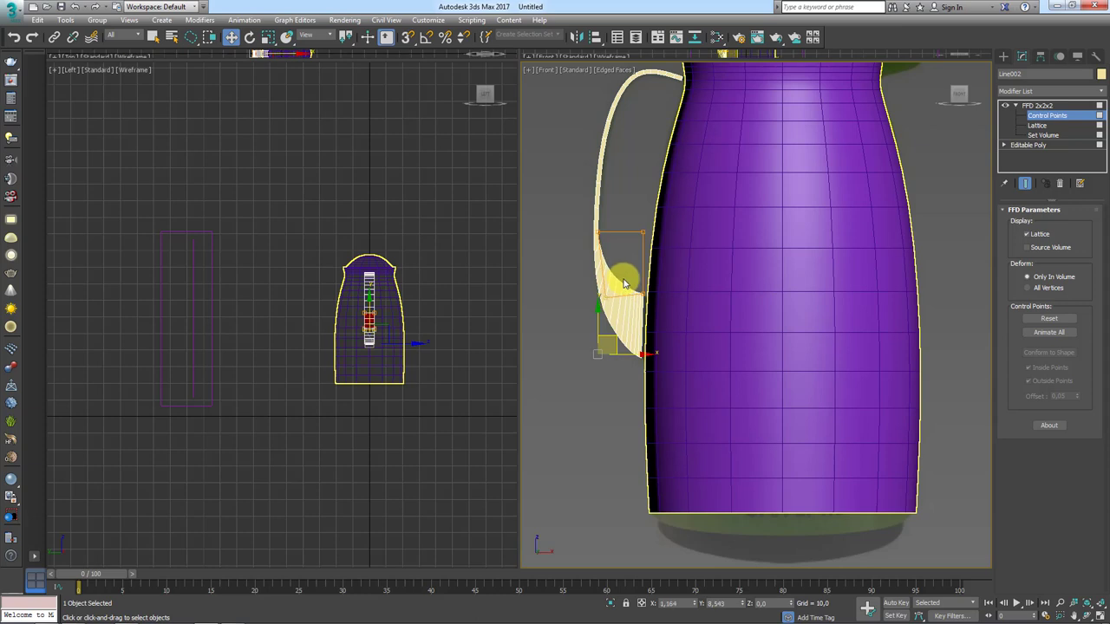
pyautogui.scroll(3, 635, 296)
pyautogui.scroll(3, 621, 293)
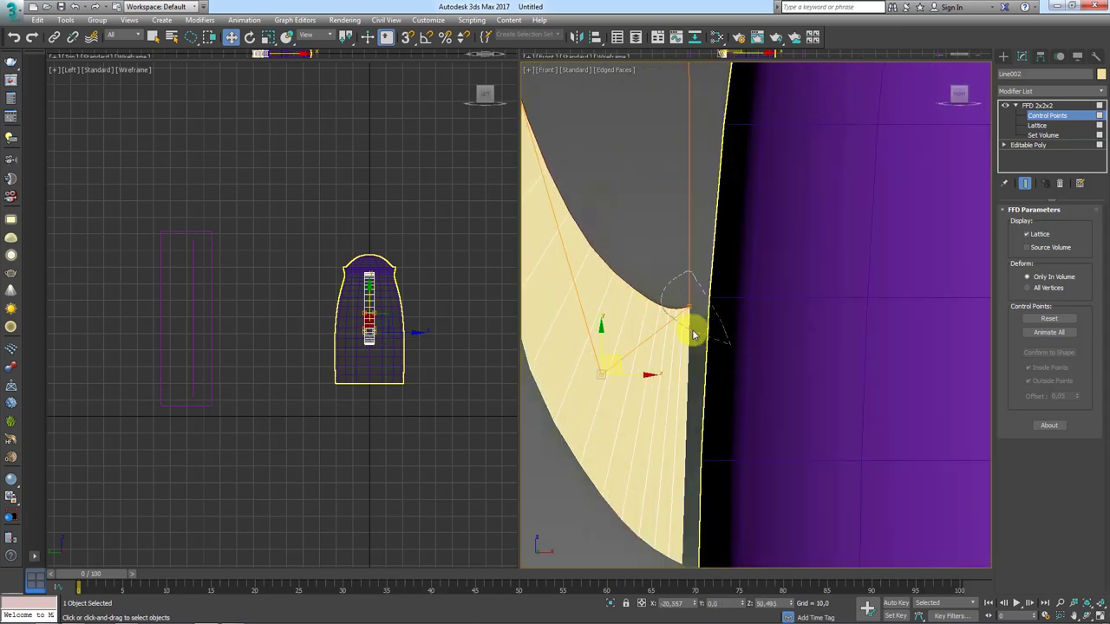
pyautogui.moveTo(689, 327); pyautogui.dragTo(713, 297)
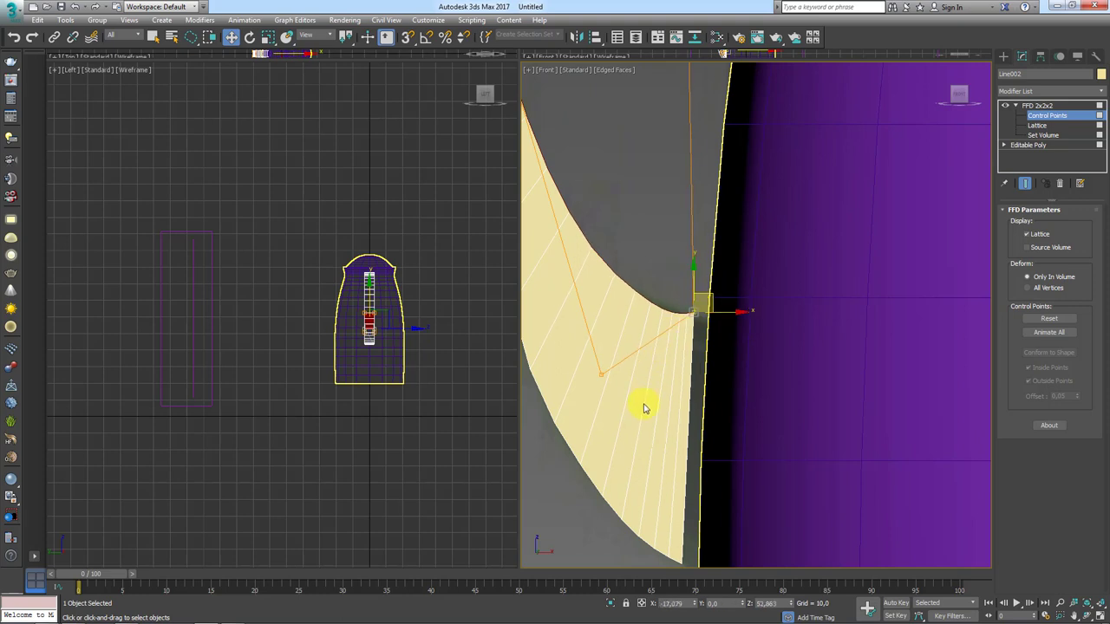
pyautogui.moveTo(613, 365); pyautogui.dragTo(604, 330)
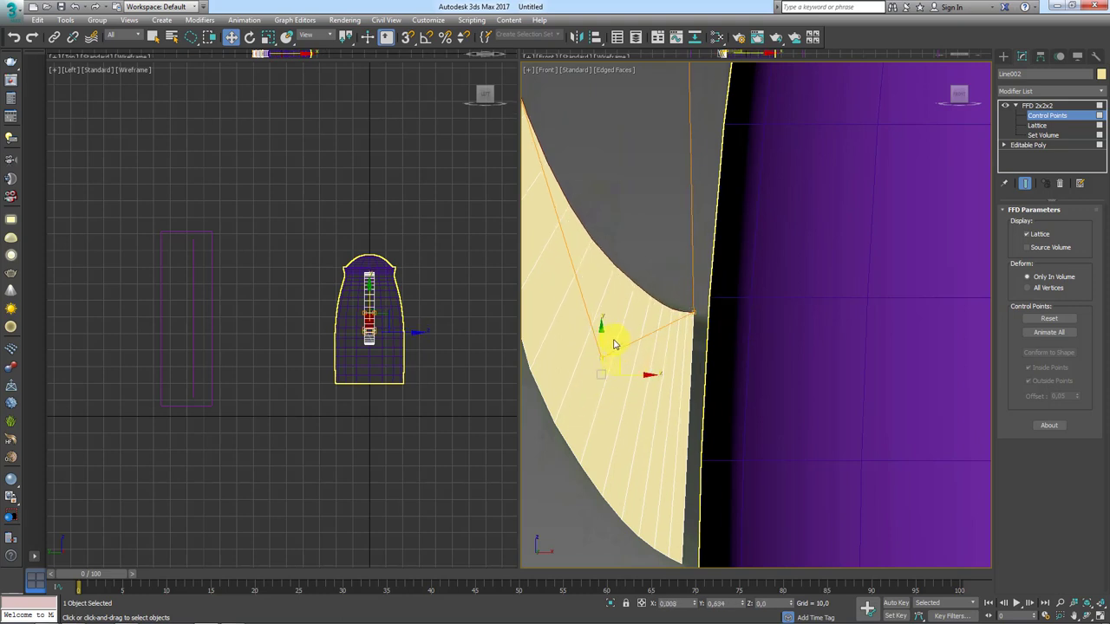
# Step: Shift the lower-left control point left and down to finish the flared flange
pyautogui.scroll(-2, 683, 383)
pyautogui.moveTo(683, 382); pyautogui.dragTo(736, 397, button='middle')
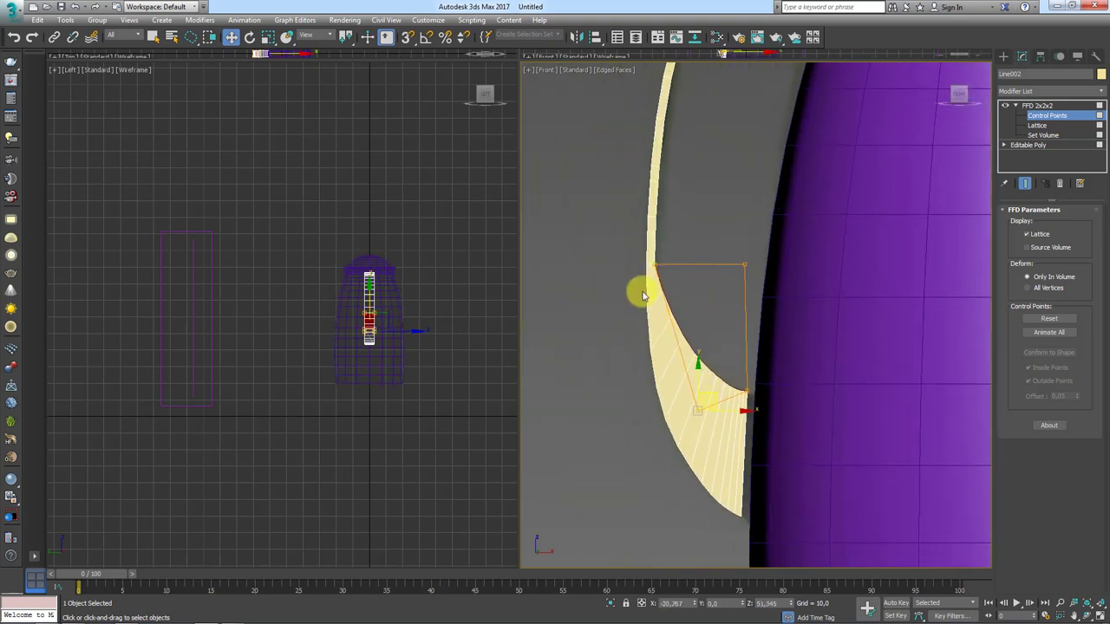
pyautogui.moveTo(716, 402); pyautogui.dragTo(704, 403)
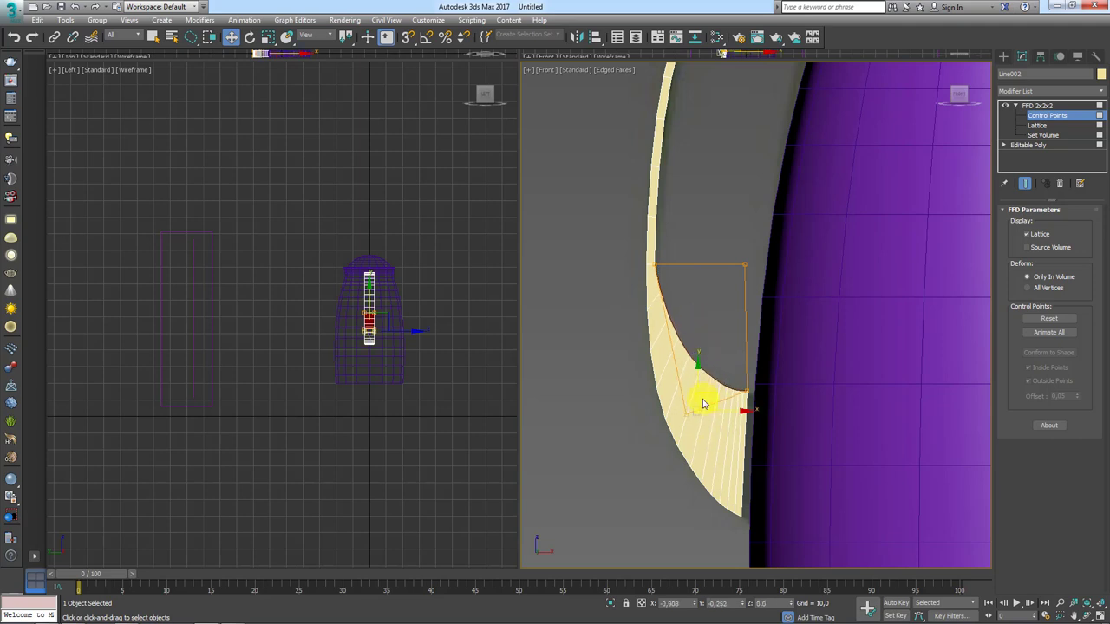
pyautogui.moveTo(707, 396); pyautogui.dragTo(704, 385, button='middle')
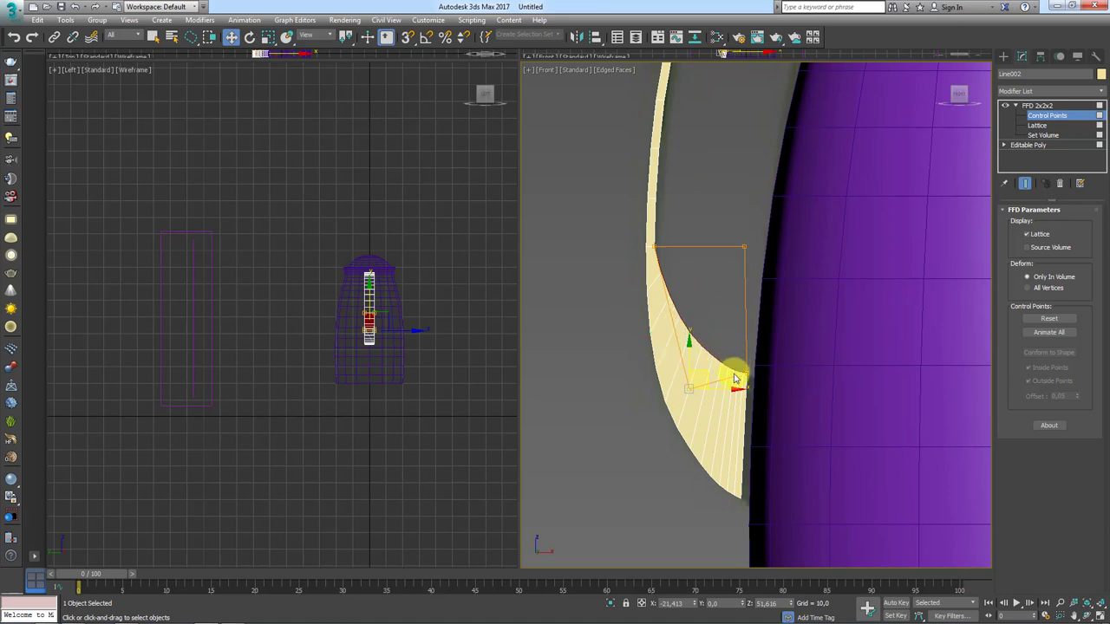
pyautogui.moveTo(899, 263); pyautogui.dragTo(667, 289, button='middle')
pyautogui.scroll(-5, 639, 312)
pyautogui.scroll(5, 628, 298)
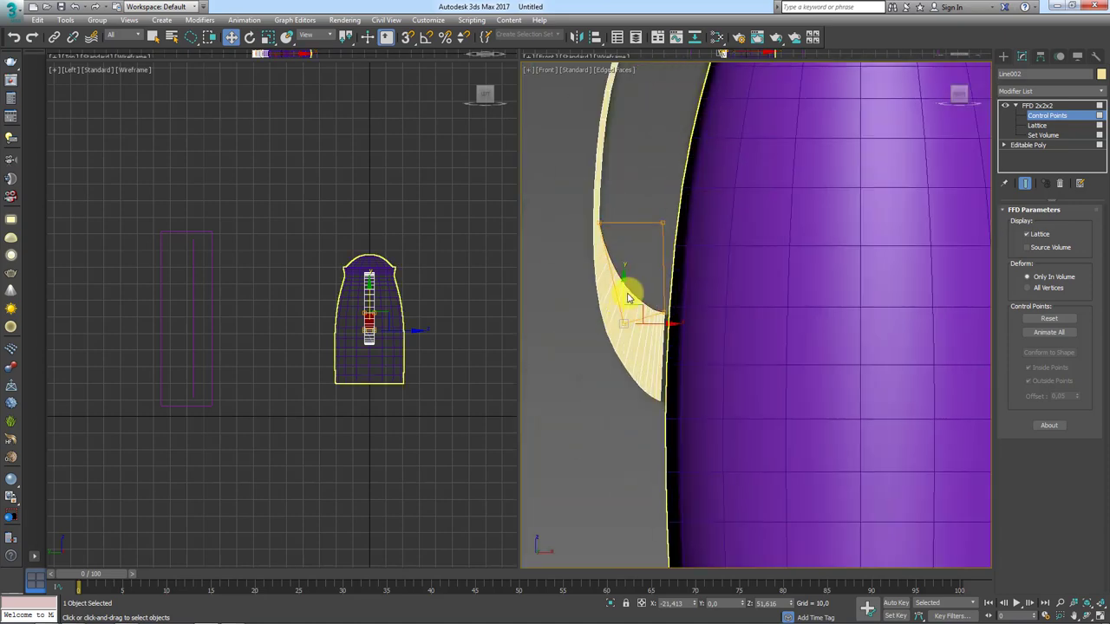
pyautogui.rightClick(628, 299)
# Step: Collapse the handle to Editable Poly and enter its sub-object levels
pyautogui.click(782, 416)
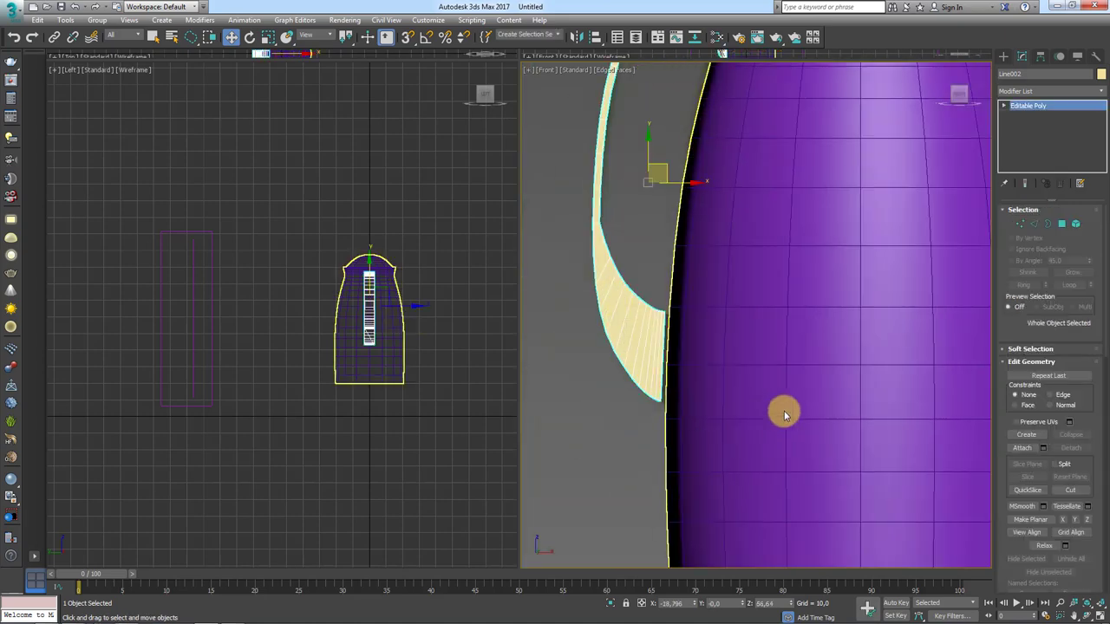
pyautogui.click(1021, 227)
pyautogui.click(1033, 225)
pyautogui.scroll(3, 671, 305)
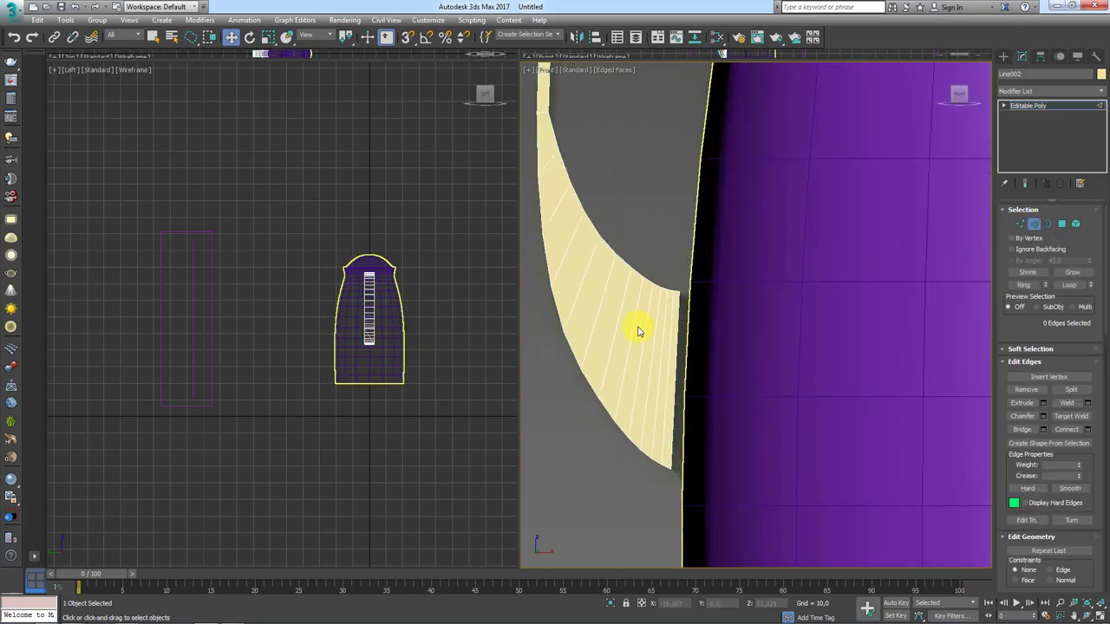
pyautogui.scroll(2, 659, 327)
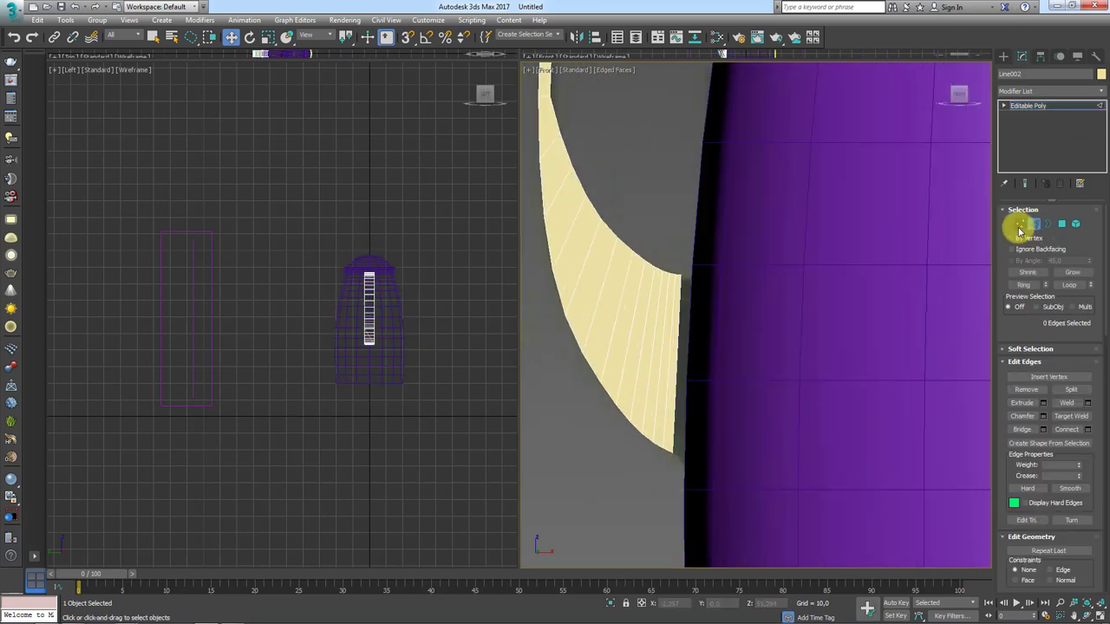
pyautogui.click(1020, 226)
pyautogui.moveTo(663, 407); pyautogui.dragTo(672, 356, button='middle')
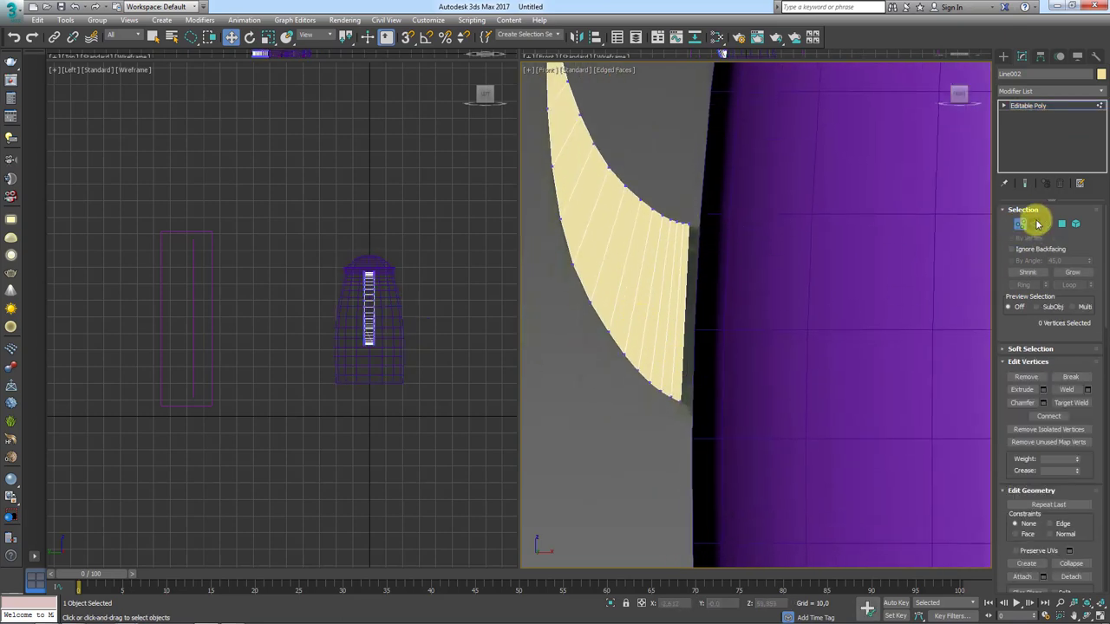
# Step: Remove two vertical edge loops at the handle's flared end
pyautogui.click(1035, 223)
pyautogui.doubleClick(677, 323)
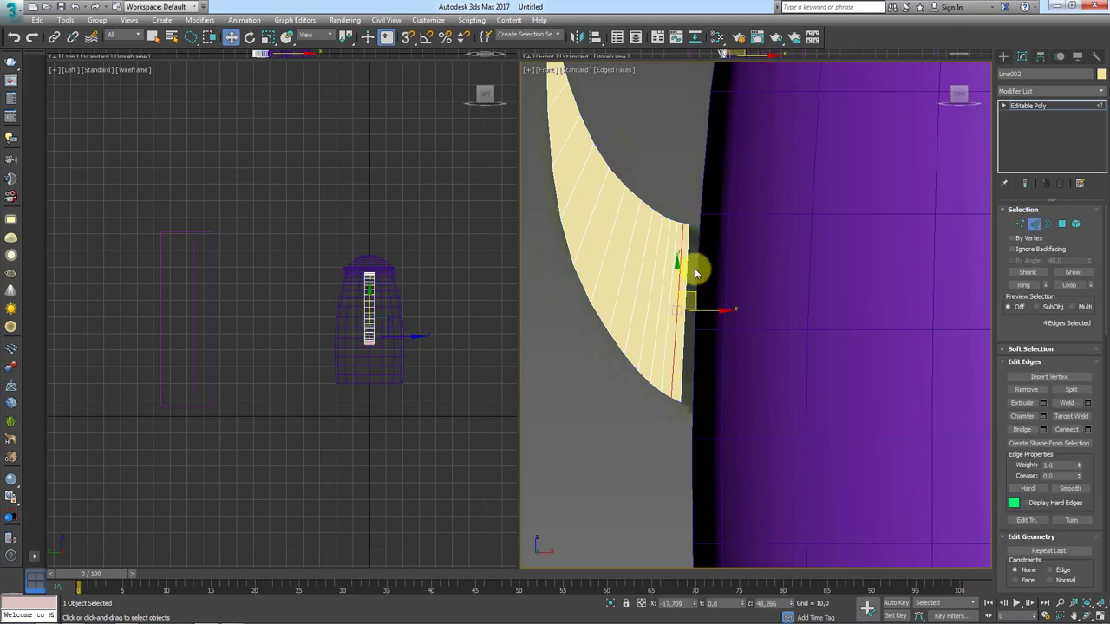
pyautogui.keyDown('alt'); pyautogui.moveTo(695, 274); pyautogui.dragTo(688, 307, button='middle'); pyautogui.keyUp('alt')
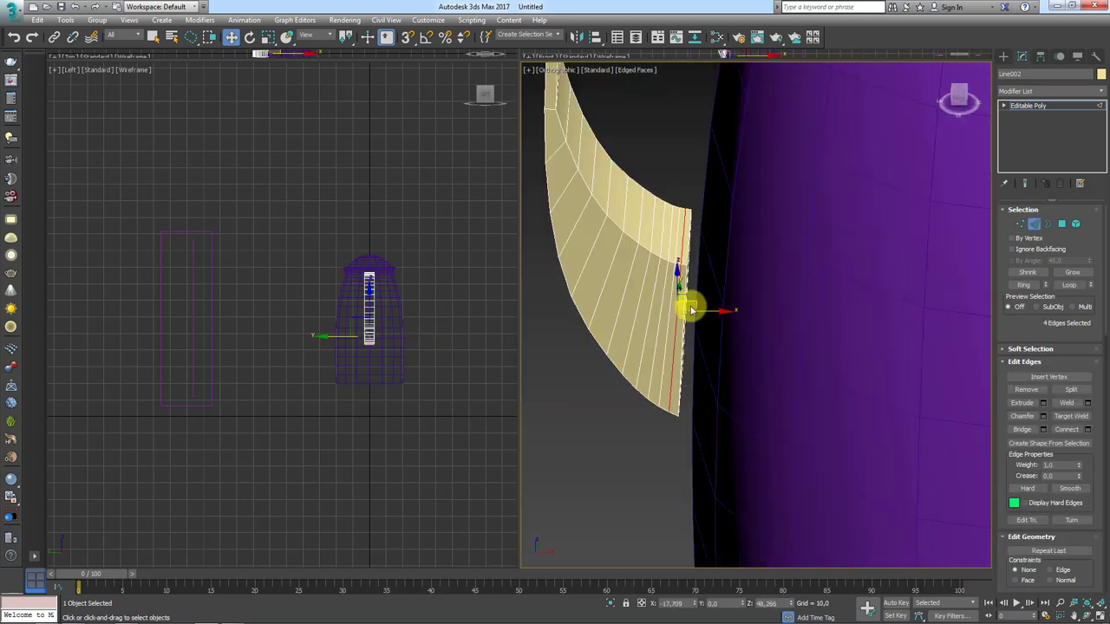
pyautogui.click(1025, 390)
pyautogui.keyDown('alt'); pyautogui.moveTo(706, 285); pyautogui.dragTo(701, 199, button='middle'); pyautogui.keyUp('alt')
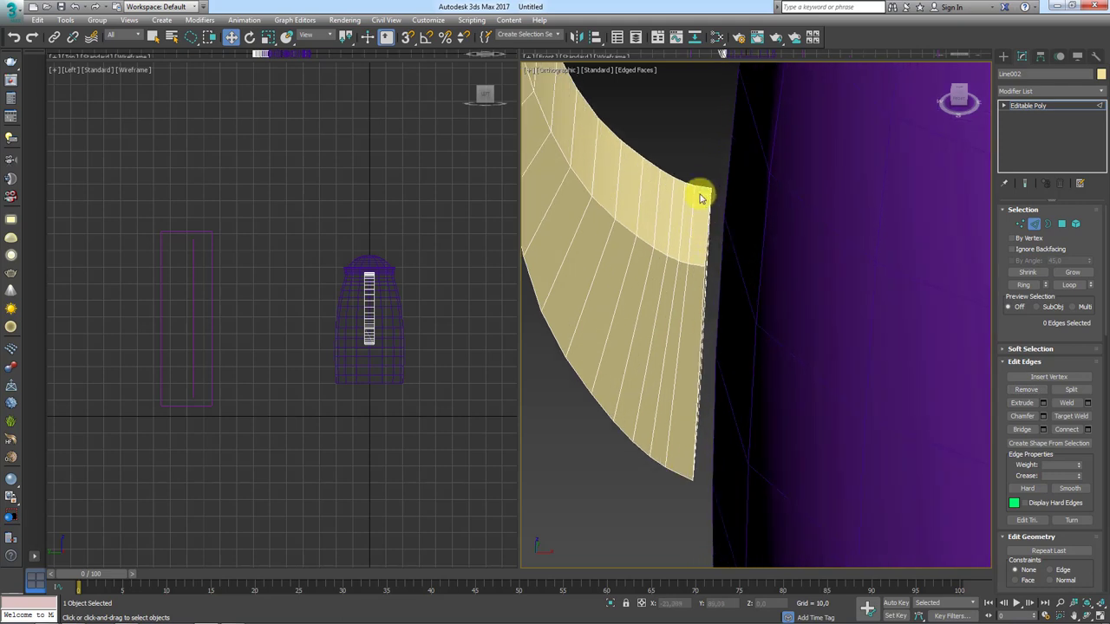
pyautogui.doubleClick(677, 300)
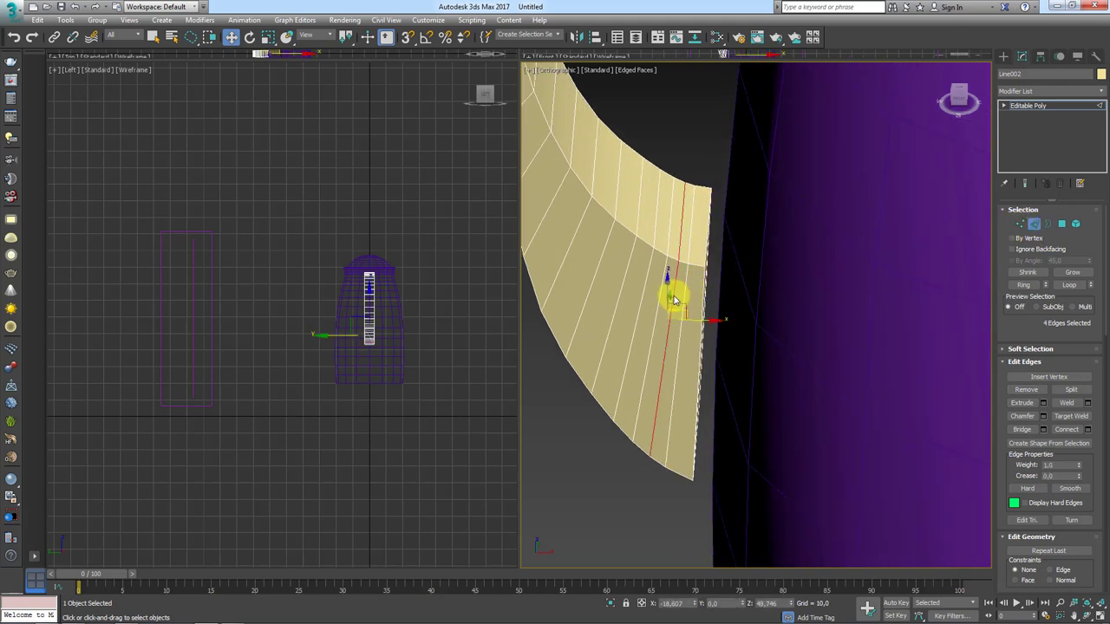
pyautogui.click(1026, 390)
pyautogui.keyDown('alt'); pyautogui.moveTo(755, 339); pyautogui.dragTo(743, 336, button='middle'); pyautogui.keyUp('alt')
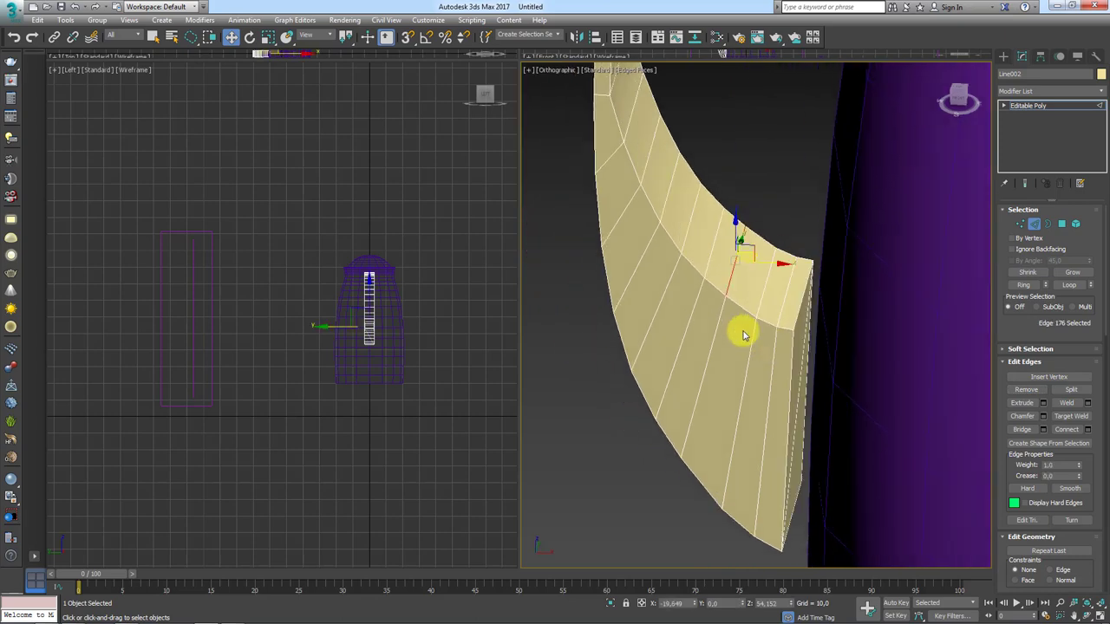
# Step: Switch to Front view and the handle's Vertex sub-object level
pyautogui.press('f')
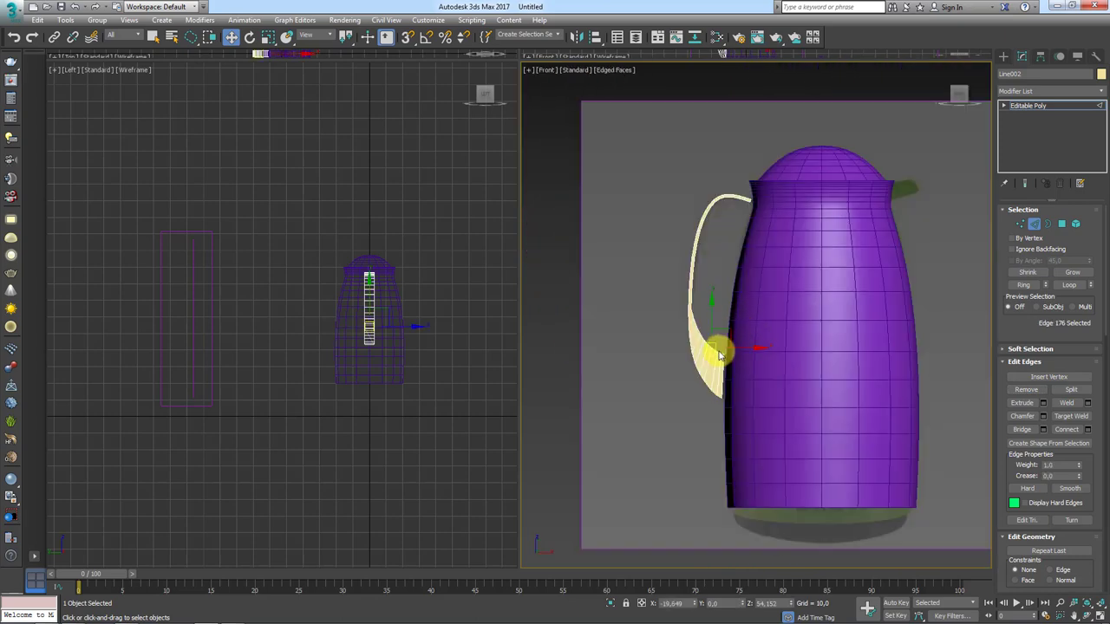
pyautogui.scroll(5, 713, 350)
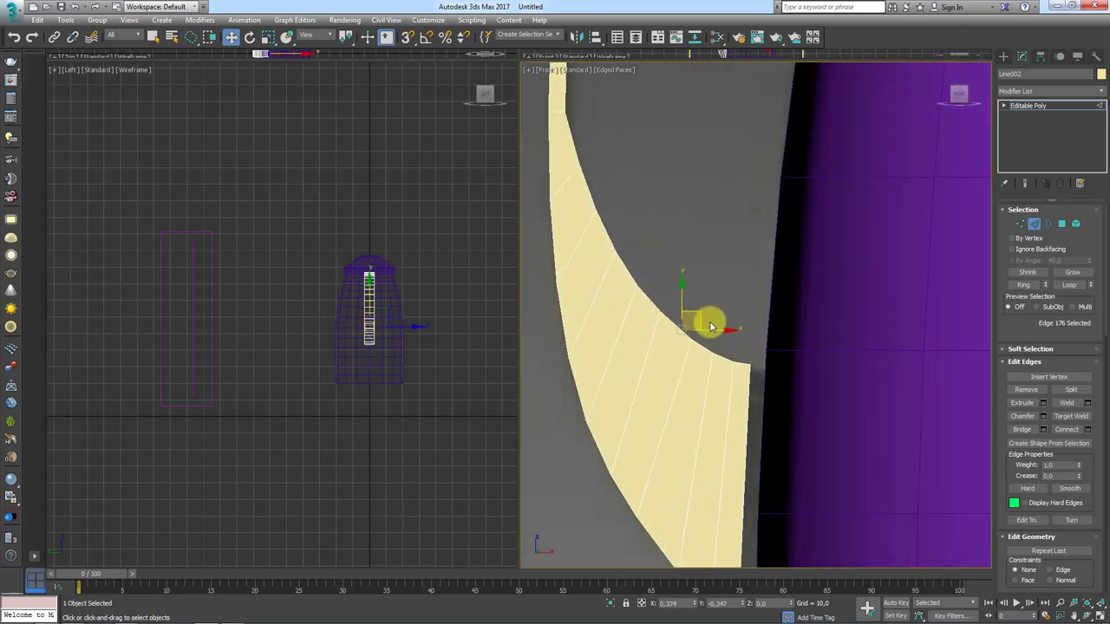
pyautogui.click(1019, 224)
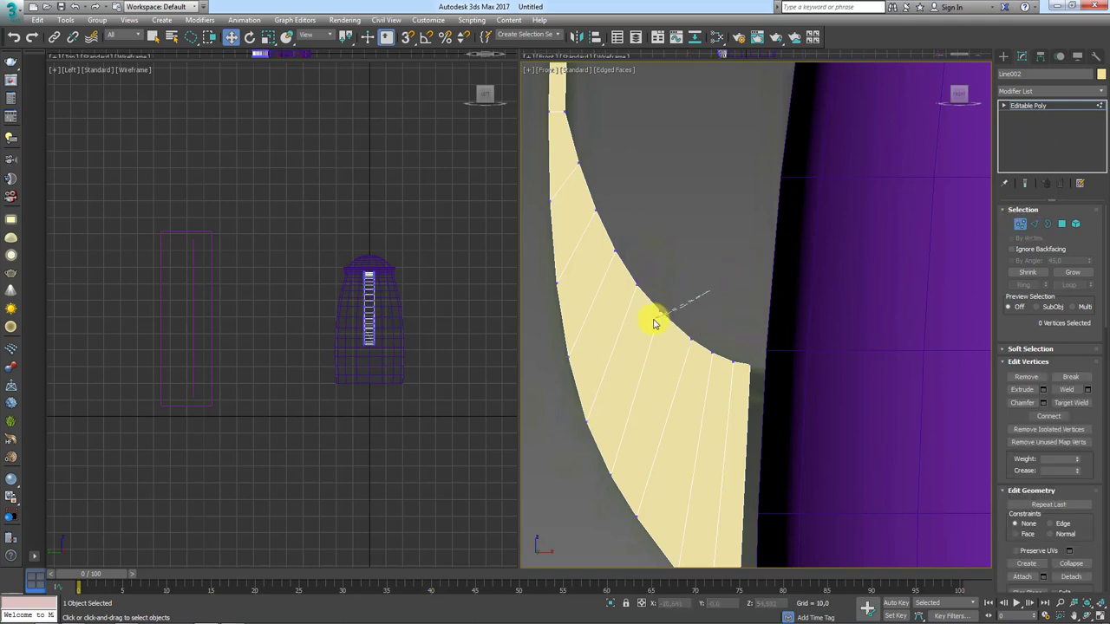
# Step: Select the vertex pairs up the handle's inner curve, undoing one accidental move
pyautogui.moveTo(654, 324); pyautogui.dragTo(687, 288)
pyautogui.moveTo(690, 340)
pyautogui.mouseDown()
pyautogui.moveTo(666, 317)
pyautogui.moveTo(655, 269)
pyautogui.mouseUp()
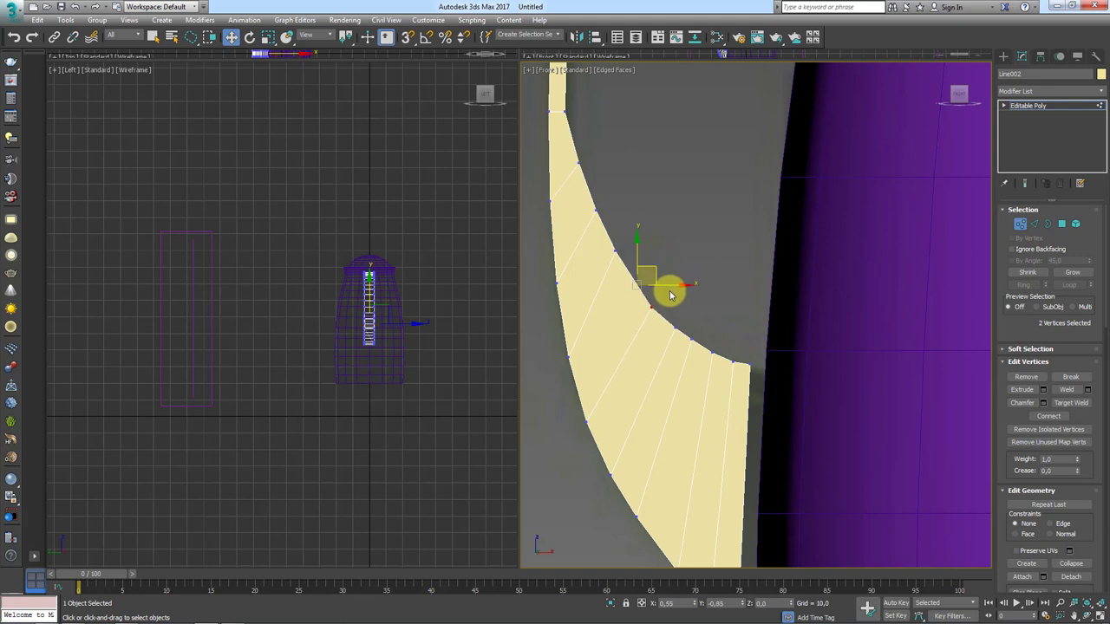
pyautogui.moveTo(598, 241); pyautogui.dragTo(628, 260)
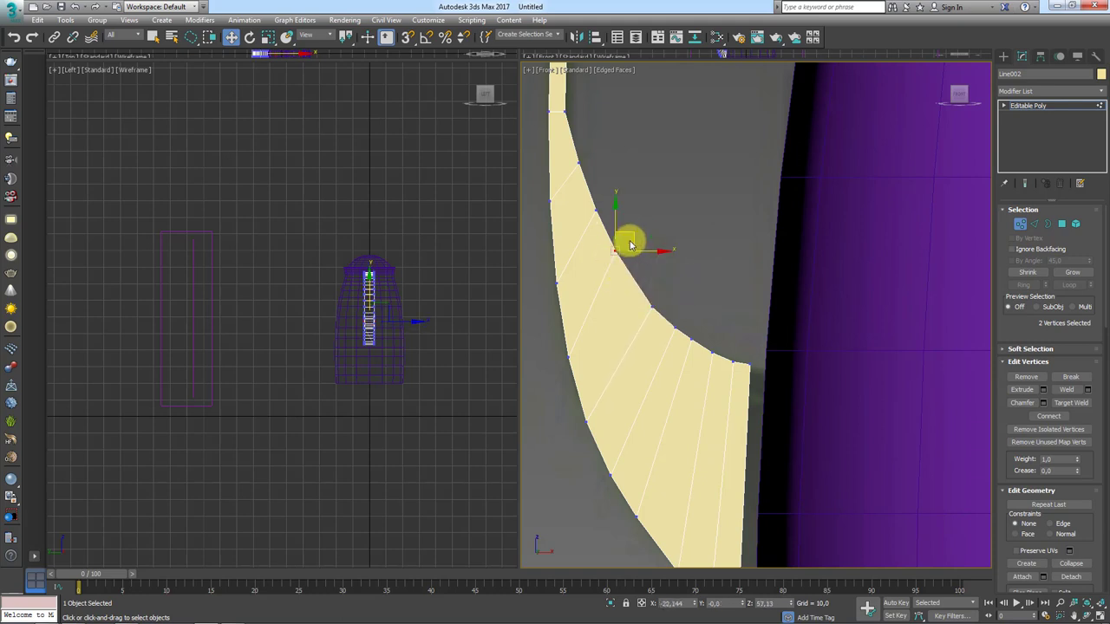
pyautogui.moveTo(607, 182); pyautogui.dragTo(610, 211)
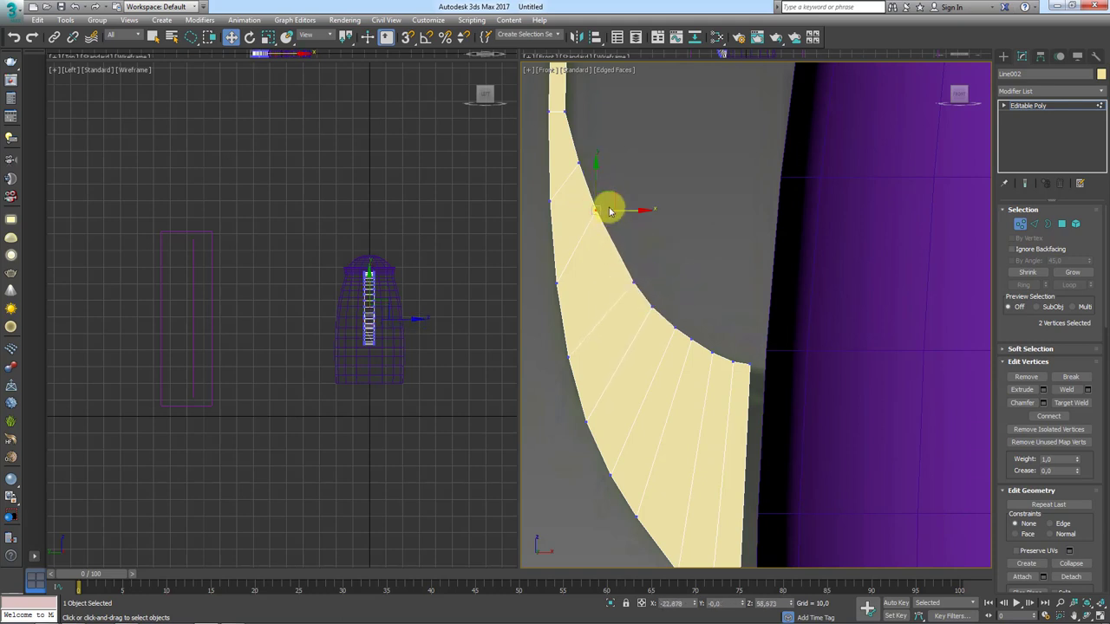
pyautogui.hotkey('ctrl', 'z')
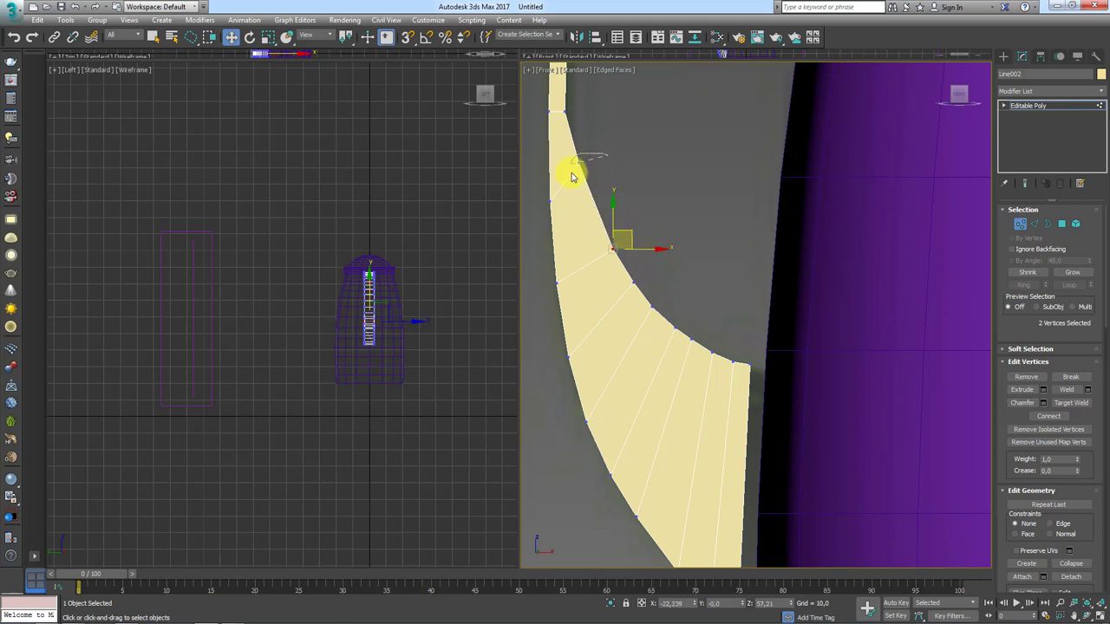
pyautogui.moveTo(575, 168)
pyautogui.mouseDown()
pyautogui.moveTo(598, 151)
pyautogui.moveTo(610, 184)
pyautogui.mouseUp()
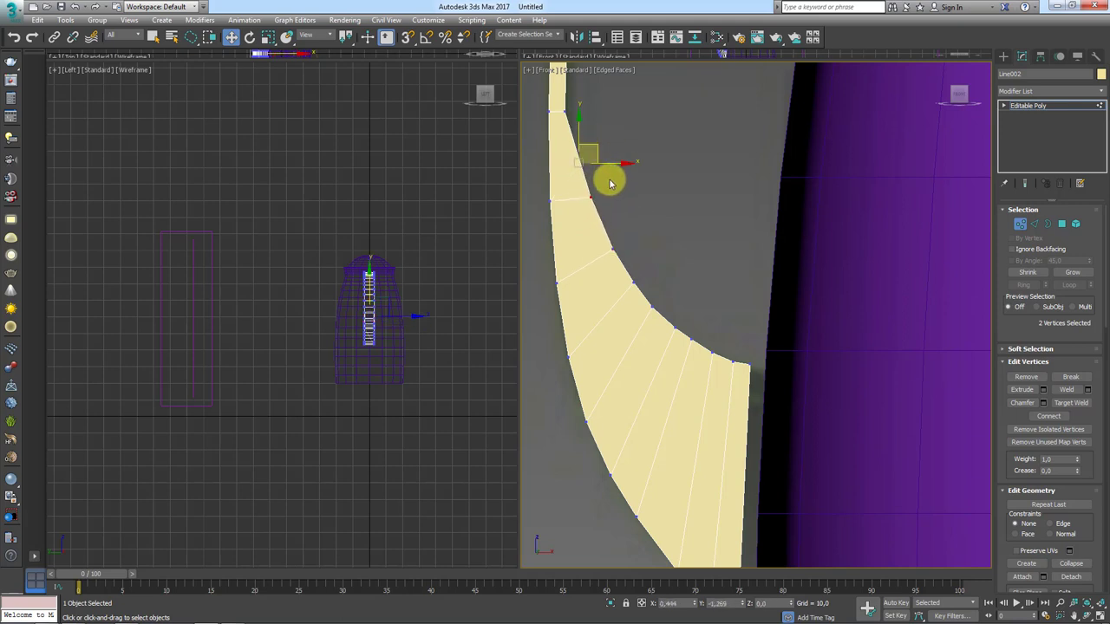
pyautogui.click(565, 113)
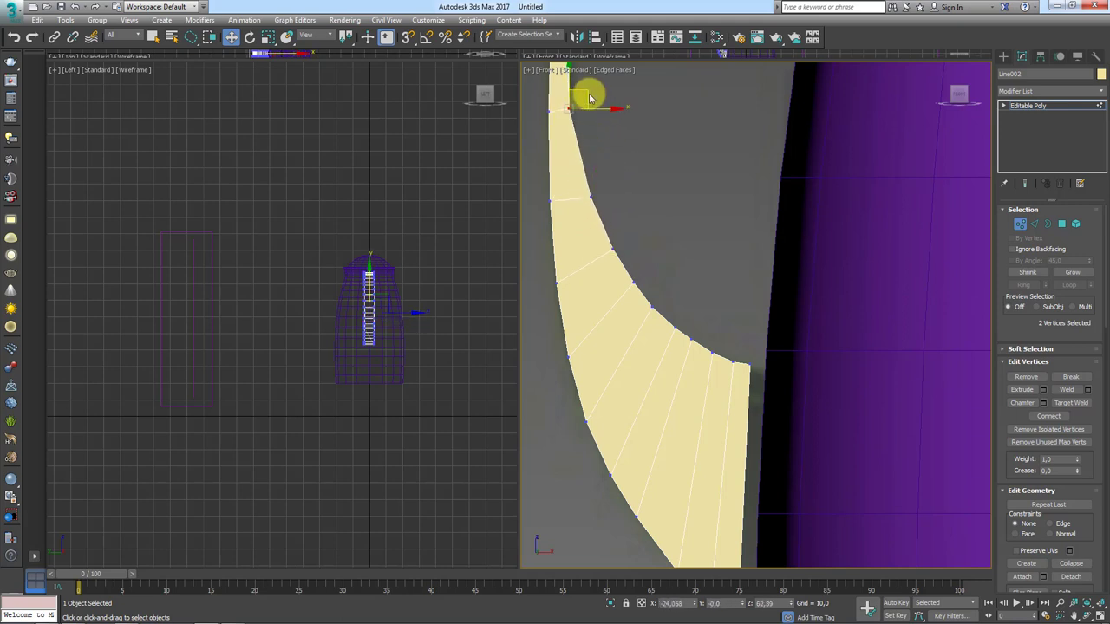
# Step: Orbit the Perspective view around the handle and body, then enter Polygon level
pyautogui.scroll(-3, 606, 147)
pyautogui.scroll(1, 664, 347)
pyautogui.scroll(2, 672, 355)
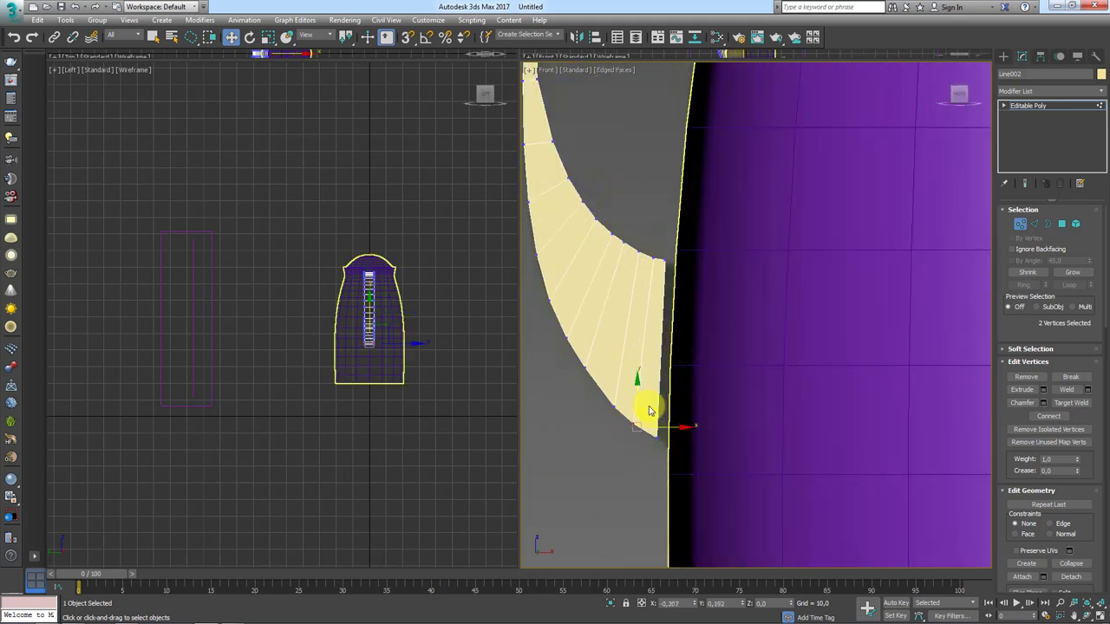
pyautogui.press('p')
pyautogui.moveTo(639, 367)
pyautogui.keyDown('alt'); pyautogui.mouseDown(button='middle')
pyautogui.moveTo(664, 371)
pyautogui.moveTo(651, 334)
pyautogui.moveTo(661, 376)
pyautogui.moveTo(812, 367)
pyautogui.moveTo(728, 302)
pyautogui.moveTo(611, 274)
pyautogui.mouseUp(button='middle'); pyautogui.keyUp('alt')
pyautogui.scroll(3, 611, 273)
pyautogui.keyDown('alt'); pyautogui.moveTo(705, 315); pyautogui.dragTo(731, 270, button='middle'); pyautogui.keyUp('alt')
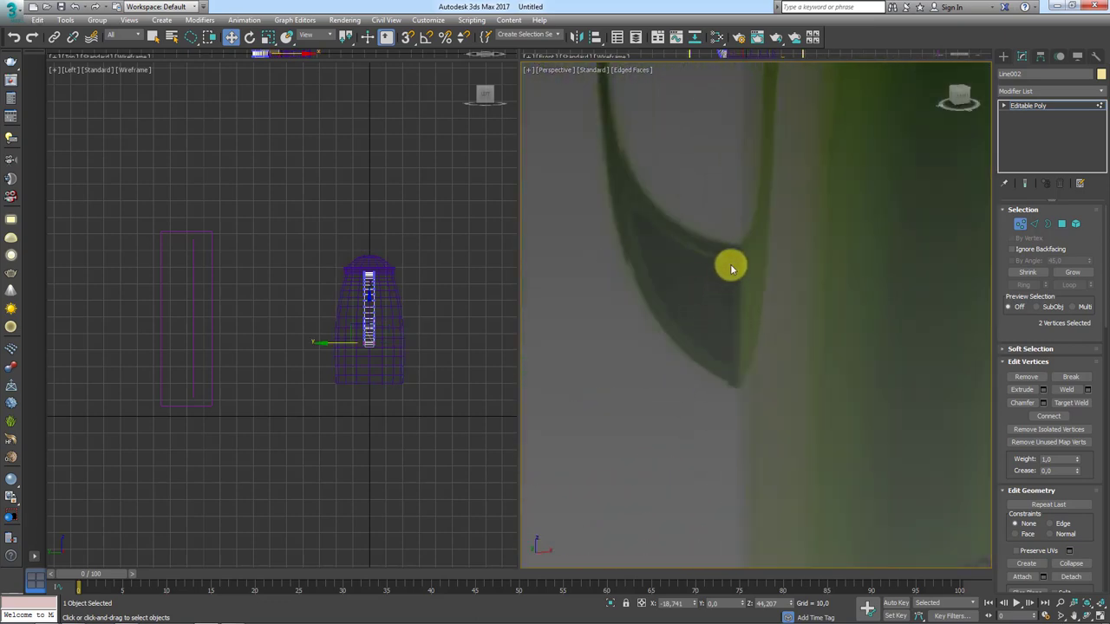
pyautogui.moveTo(716, 365); pyautogui.dragTo(730, 268)
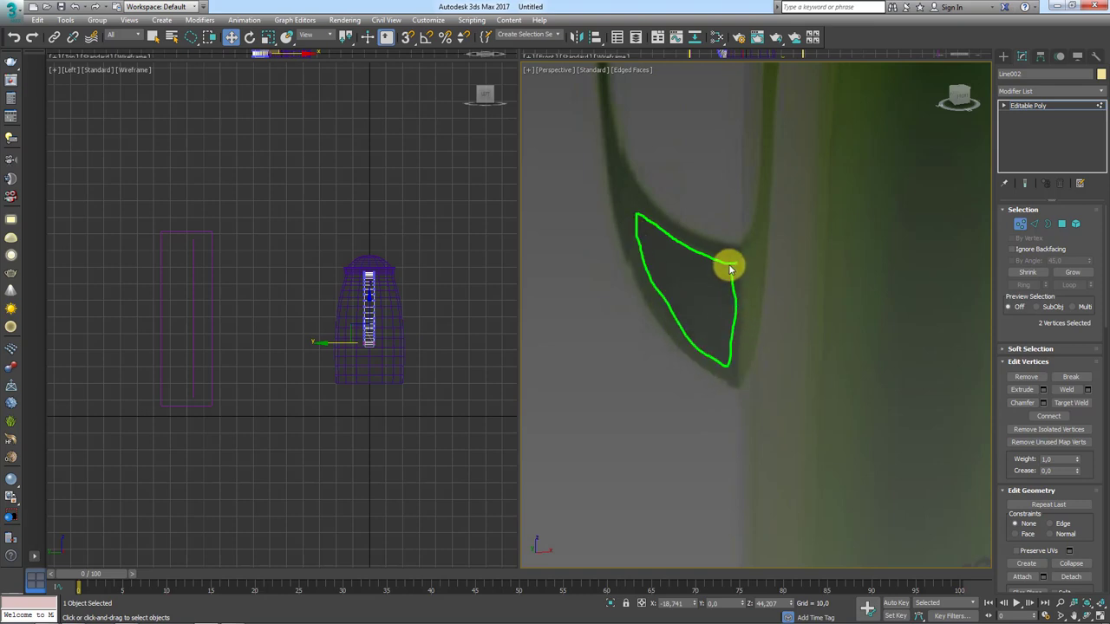
pyautogui.press('Escape')
pyautogui.scroll(-5, 792, 297)
pyautogui.keyDown('alt'); pyautogui.moveTo(813, 339); pyautogui.dragTo(678, 313, button='middle'); pyautogui.keyUp('alt')
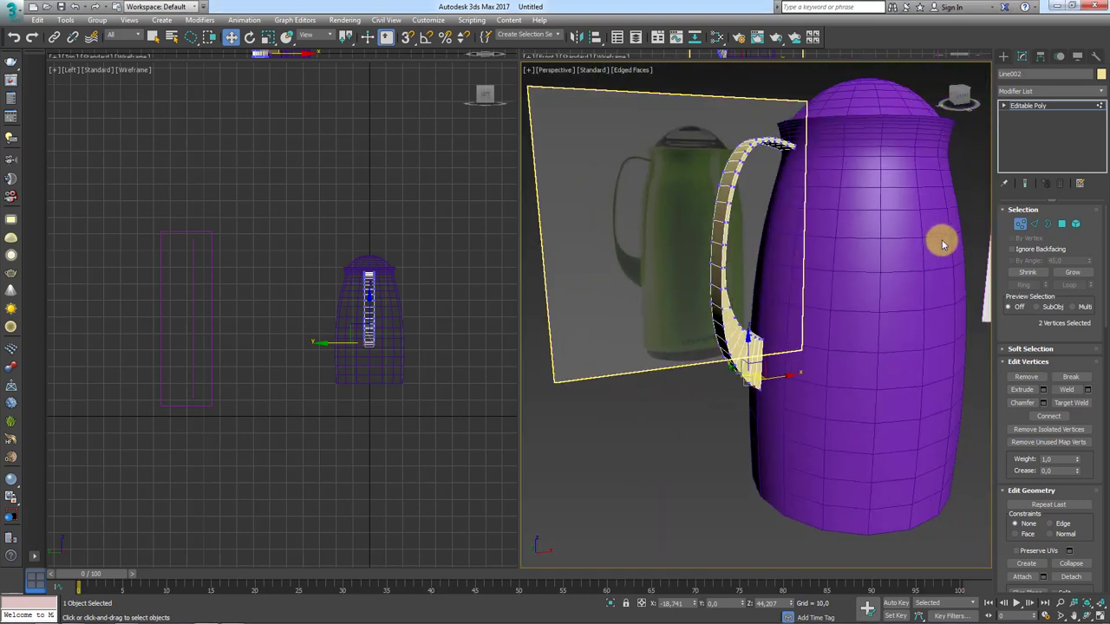
pyautogui.click(1061, 224)
# Step: Grow the face selection along the handle in Front view and deselect two end faces
pyautogui.press('f')
pyautogui.scroll(2, 684, 336)
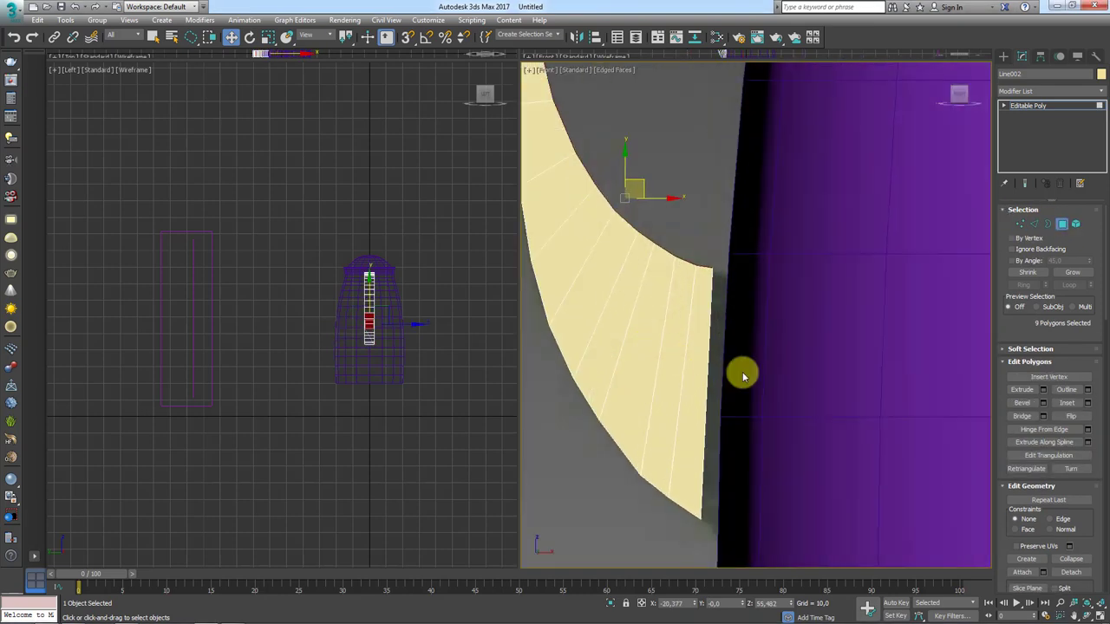
pyautogui.press('F2')
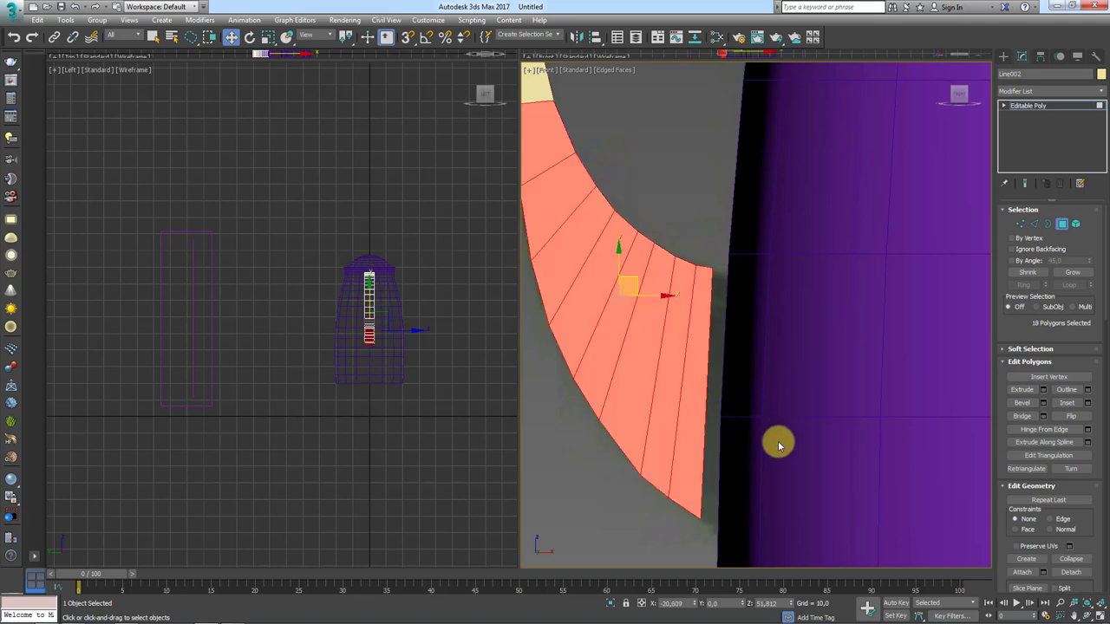
pyautogui.scroll(-2, 771, 408)
pyautogui.scroll(3, 778, 413)
pyautogui.scroll(-6, 775, 404)
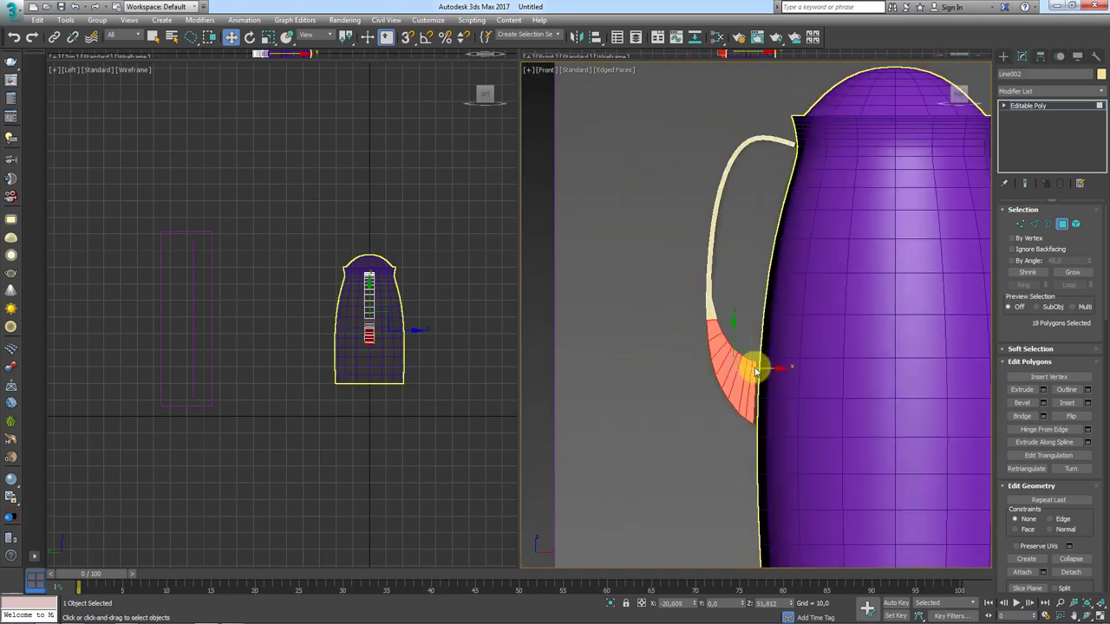
pyautogui.keyDown('alt'); pyautogui.moveTo(755, 366); pyautogui.dragTo(748, 377, button='middle'); pyautogui.keyUp('alt')
pyautogui.scroll(3, 747, 374)
pyautogui.scroll(2, 747, 372)
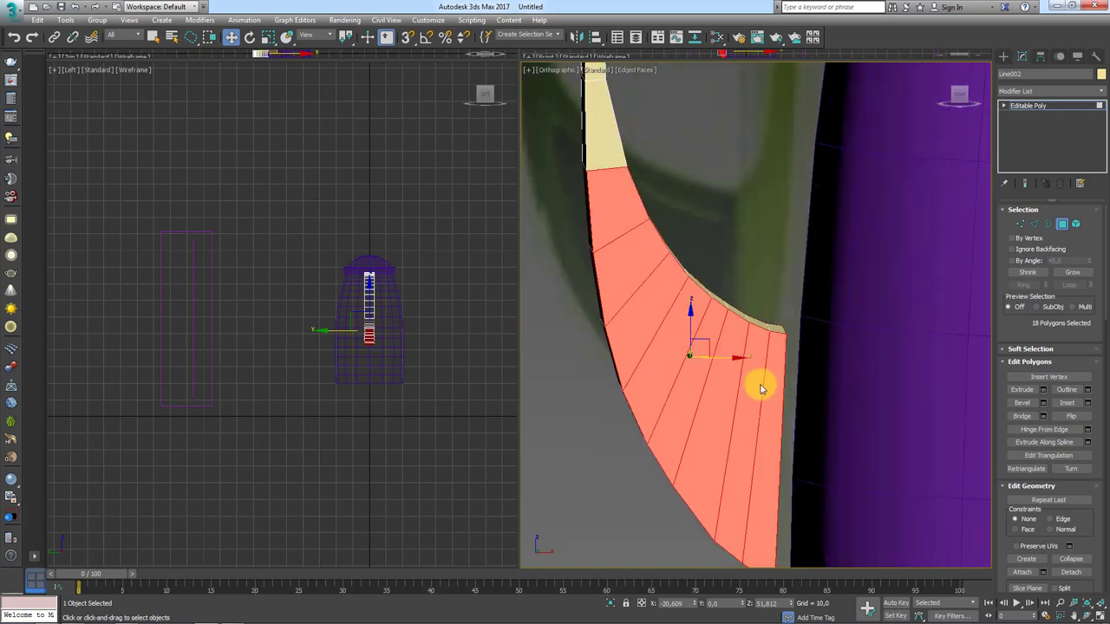
pyautogui.scroll(-1, 867, 416)
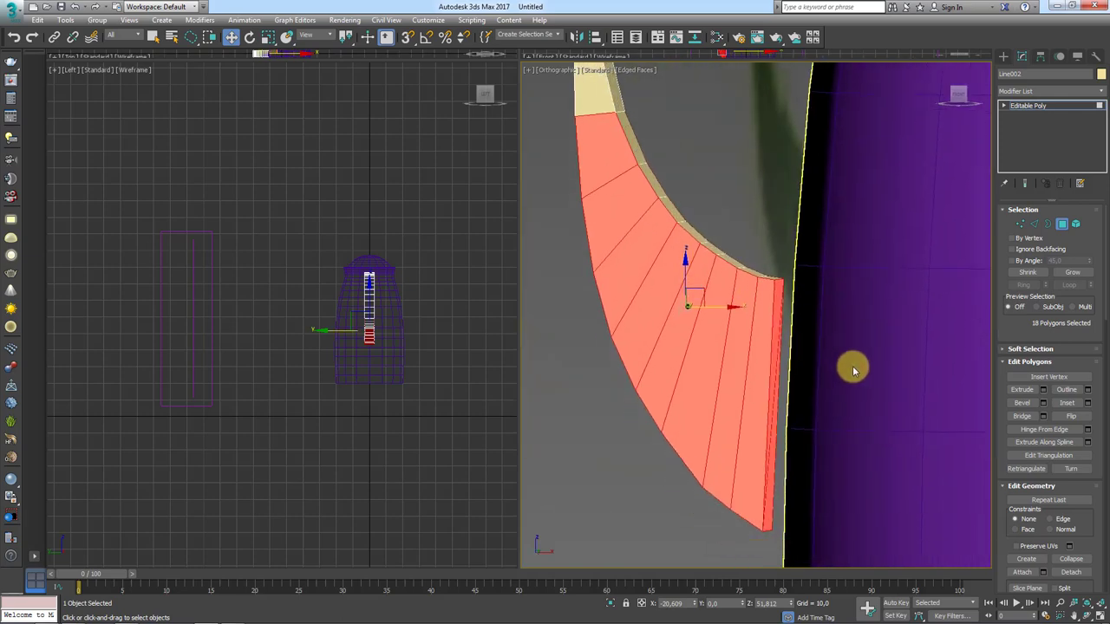
pyautogui.click(1069, 395)
pyautogui.keyDown('alt'); pyautogui.click(774, 411); pyautogui.keyUp('alt')
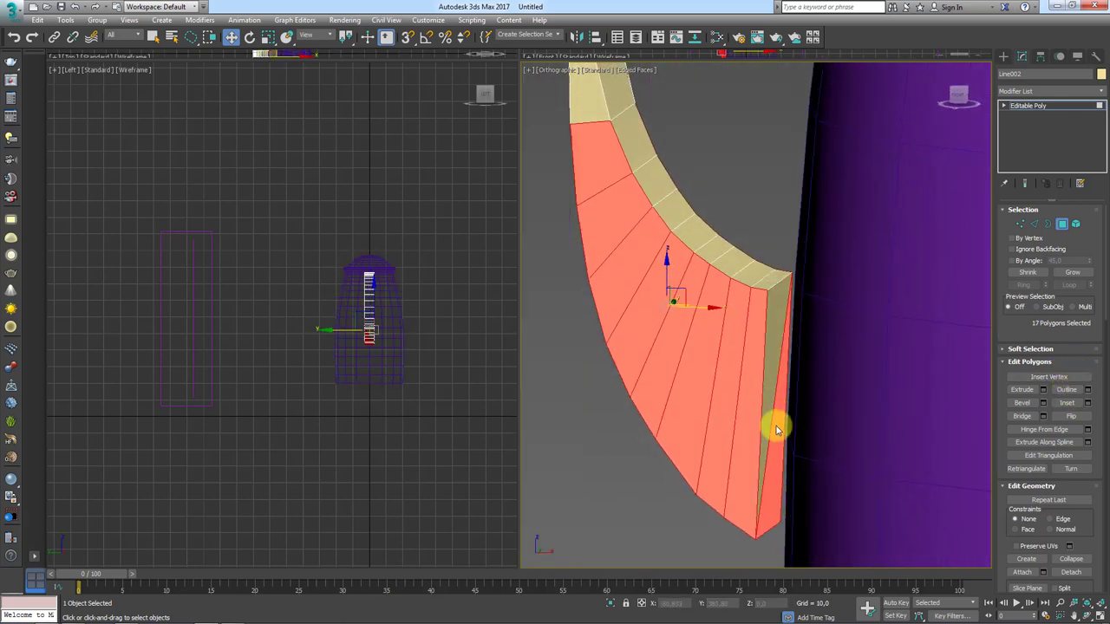
pyautogui.keyDown('alt'); pyautogui.click(775, 426); pyautogui.keyUp('alt')
pyautogui.moveTo(820, 425)
pyautogui.keyDown('alt'); pyautogui.mouseDown(button='middle')
pyautogui.moveTo(975, 435)
pyautogui.moveTo(859, 432)
pyautogui.mouseUp(button='middle'); pyautogui.keyUp('alt')
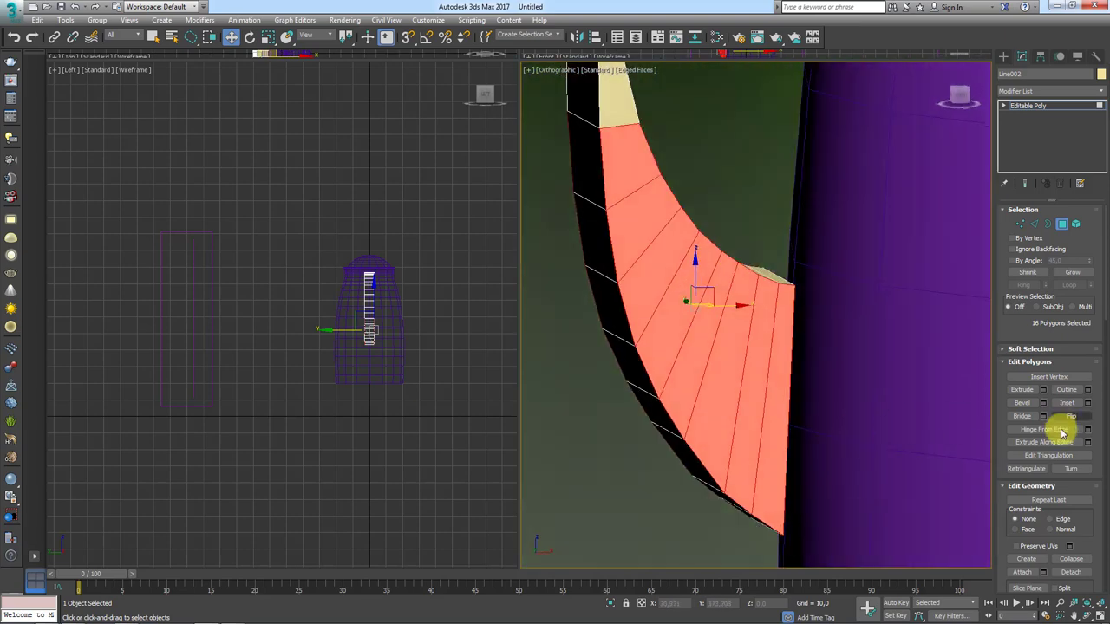
# Step: Inset the selected handle faces to form a border
pyautogui.click(1087, 402)
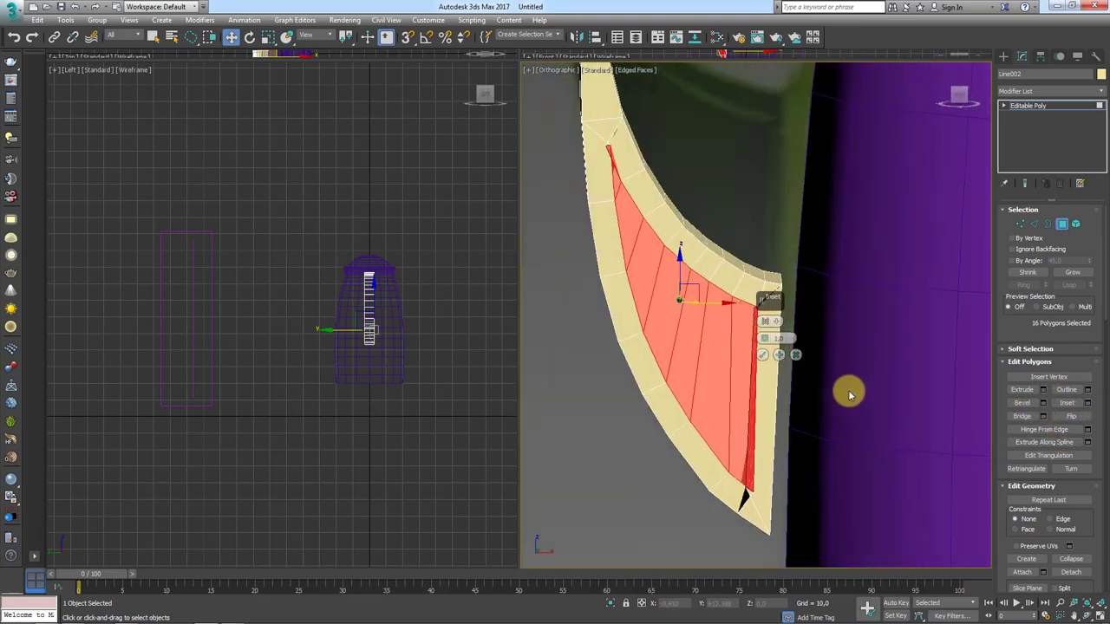
pyautogui.moveTo(767, 344); pyautogui.dragTo(788, 330)
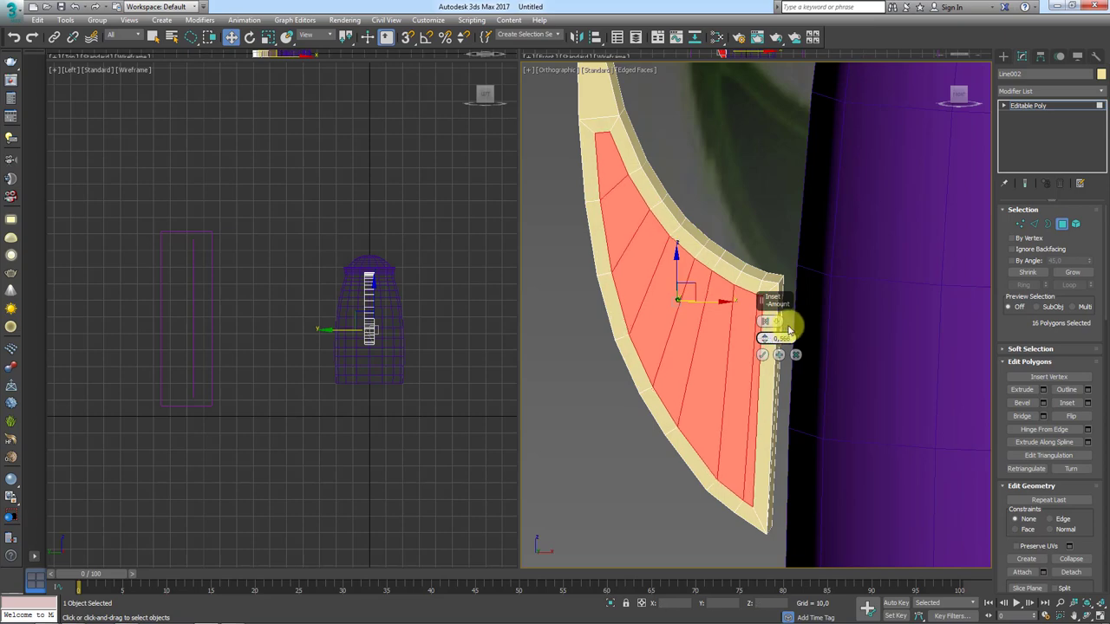
pyautogui.click(763, 355)
pyautogui.keyDown('alt'); pyautogui.moveTo(801, 348); pyautogui.dragTo(832, 342, button='middle'); pyautogui.keyUp('alt')
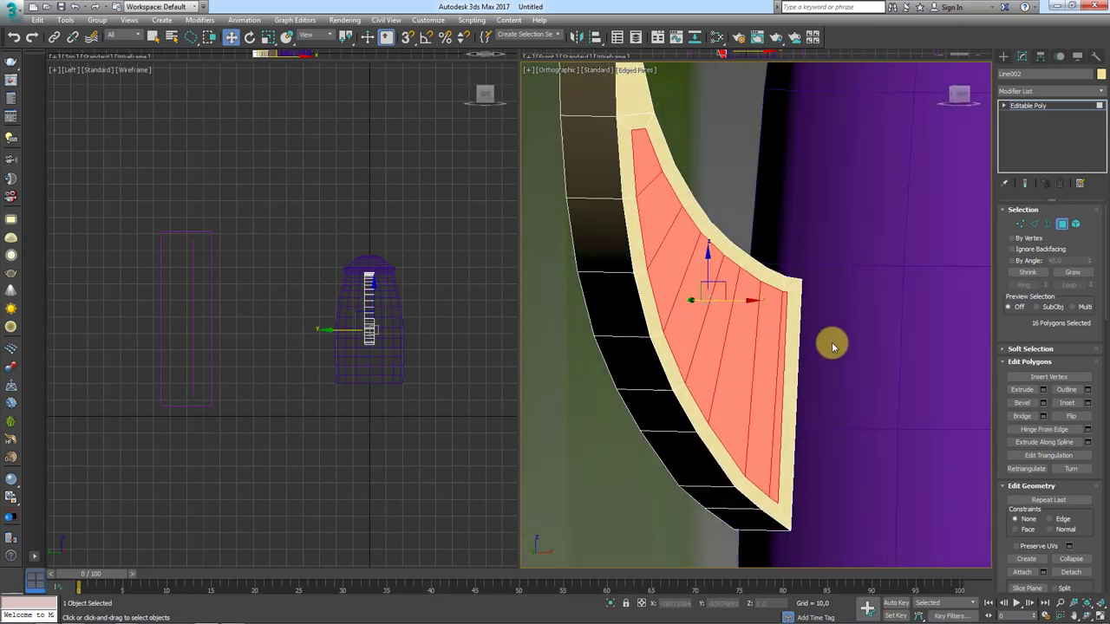
# Step: Extrude the inset faces slightly inward (about -0.063) and isolate the handle
pyautogui.click(1044, 391)
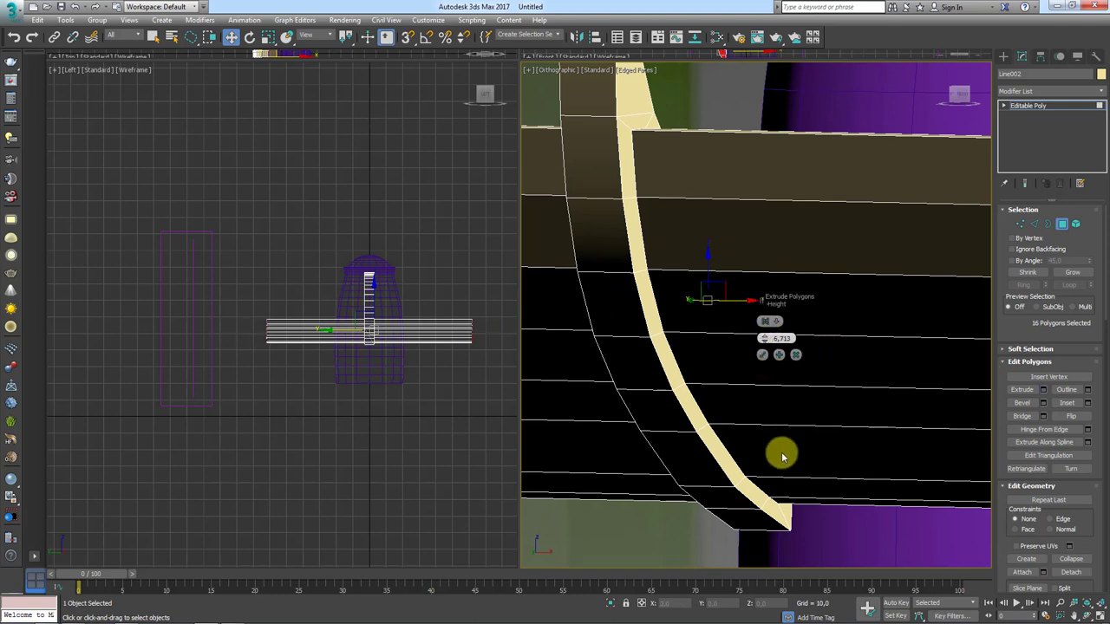
pyautogui.rightClick(763, 339)
pyautogui.moveTo(766, 344); pyautogui.dragTo(767, 343)
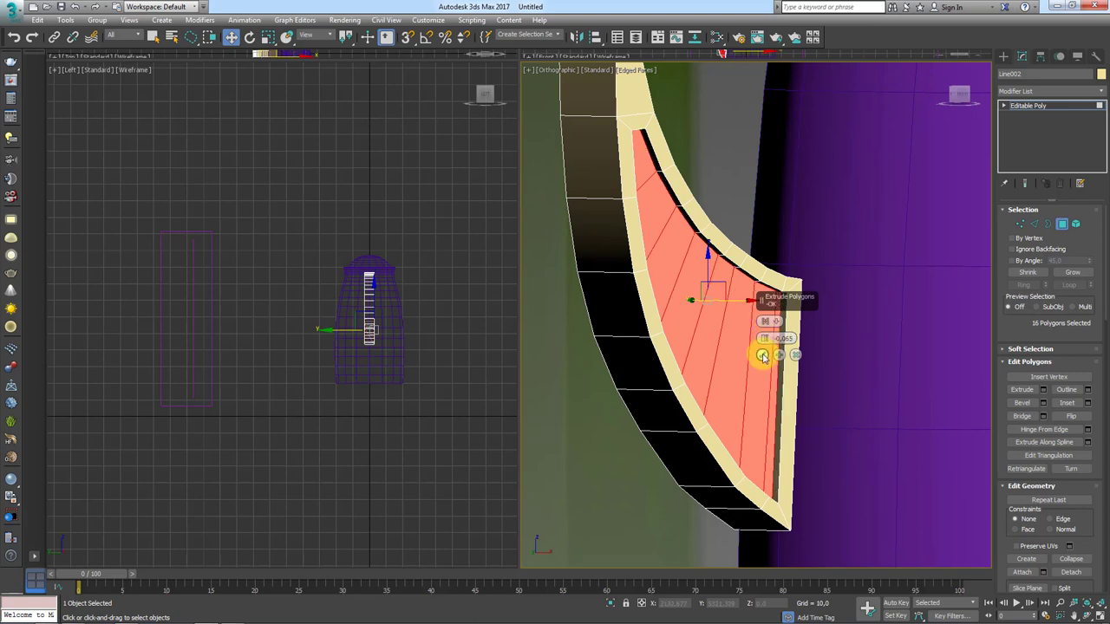
pyautogui.click(762, 355)
pyautogui.scroll(-4, 766, 368)
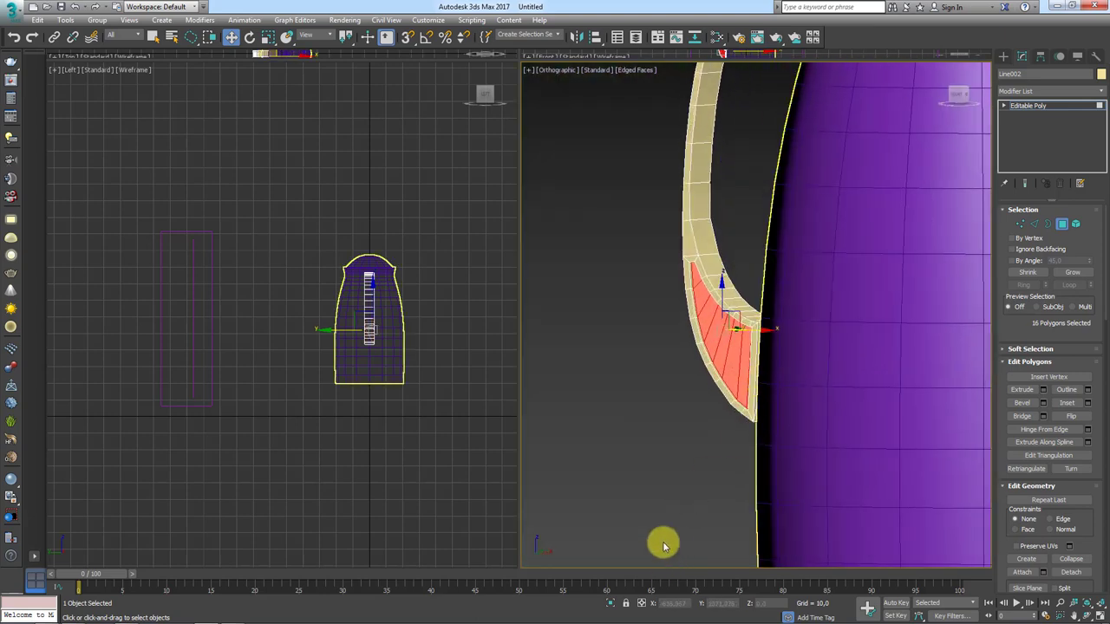
pyautogui.click(611, 603)
pyautogui.click(857, 378)
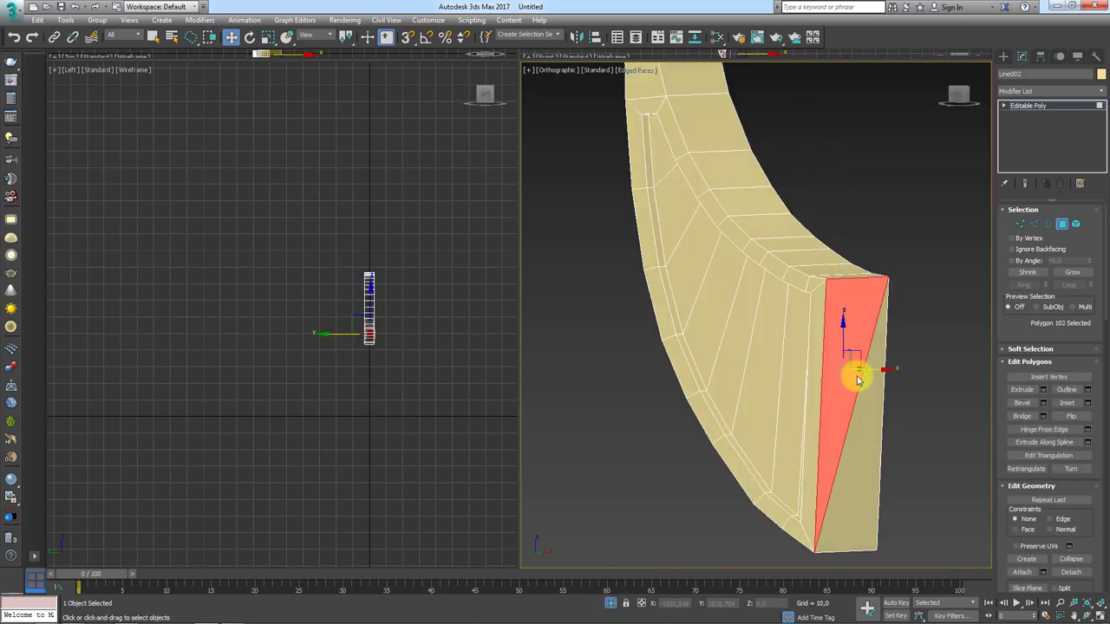
pyautogui.press('Delete')
pyautogui.click(854, 451)
pyautogui.press('Delete')
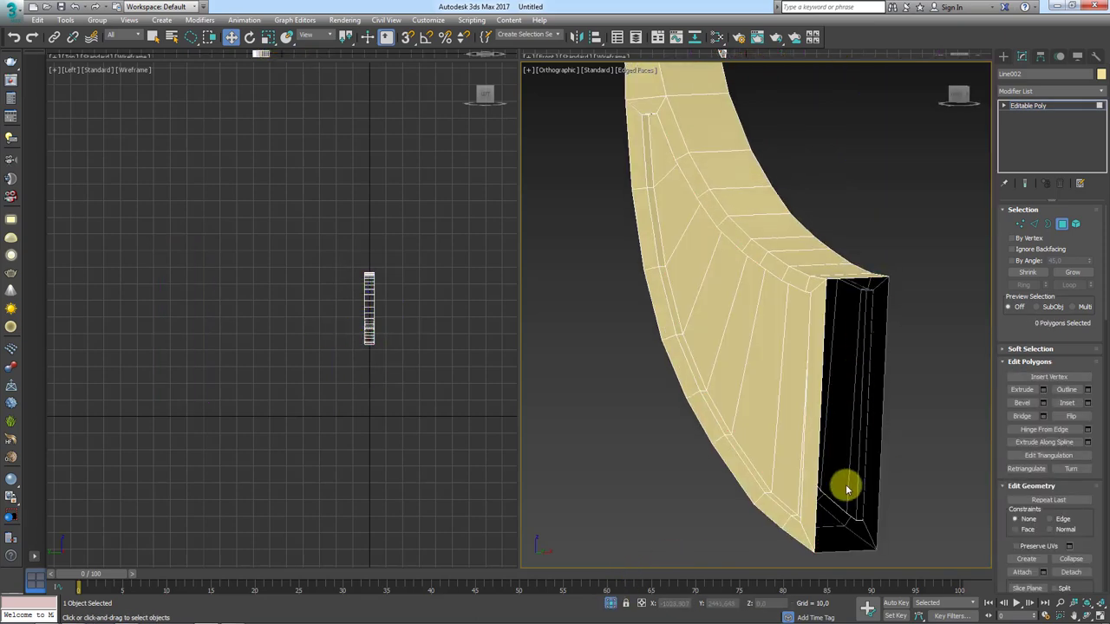
pyautogui.moveTo(861, 327)
pyautogui.keyDown('alt'); pyautogui.mouseDown(button='middle')
pyautogui.moveTo(848, 191)
pyautogui.moveTo(855, 202)
pyautogui.moveTo(862, 153)
pyautogui.moveTo(792, 272)
pyautogui.moveTo(688, 555)
pyautogui.mouseUp(button='middle'); pyautogui.keyUp('alt')
pyautogui.click(846, 176)
pyautogui.press('Delete')
pyautogui.click(611, 602)
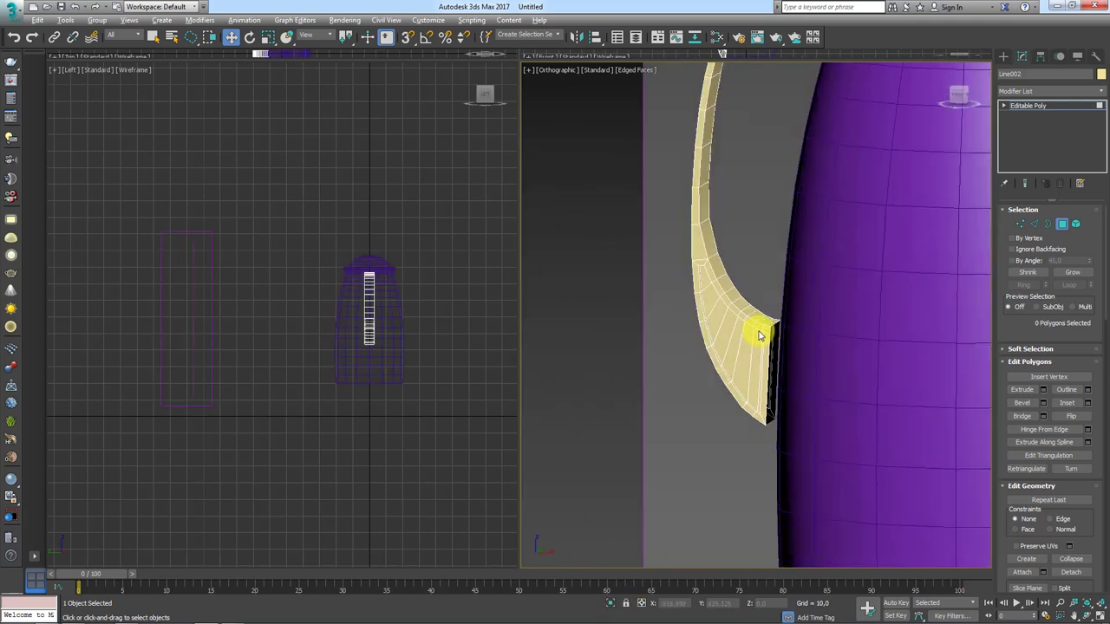
pyautogui.scroll(-3, 797, 217)
pyautogui.click(688, 315)
pyautogui.scroll(-2, 714, 248)
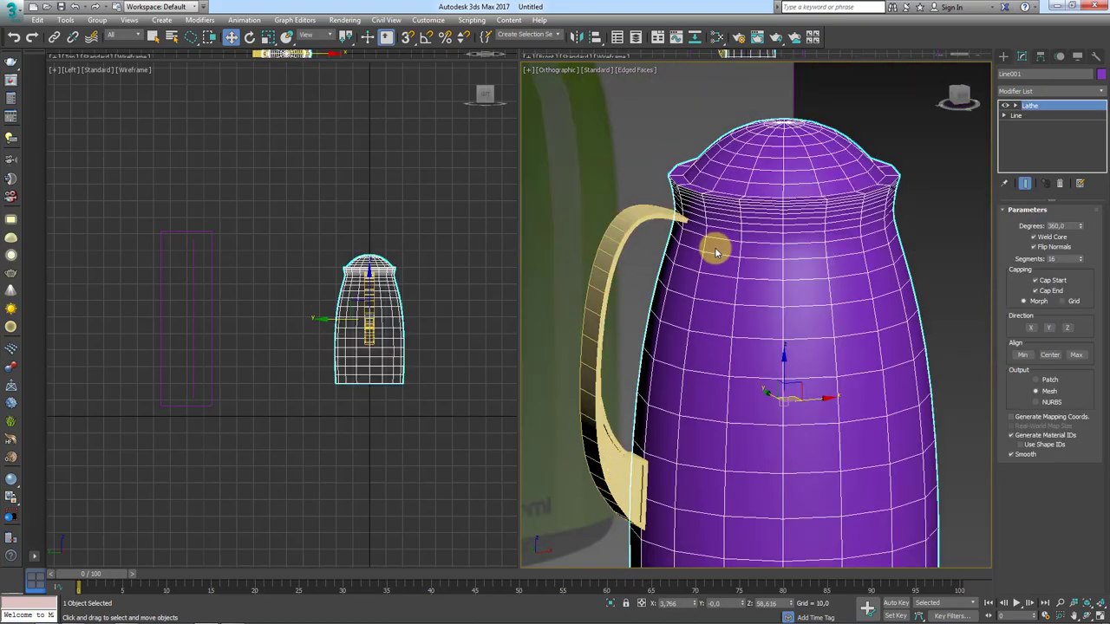
pyautogui.scroll(1, 751, 202)
pyautogui.keyDown('alt'); pyautogui.moveTo(751, 201); pyautogui.dragTo(784, 196, button='middle'); pyautogui.keyUp('alt')
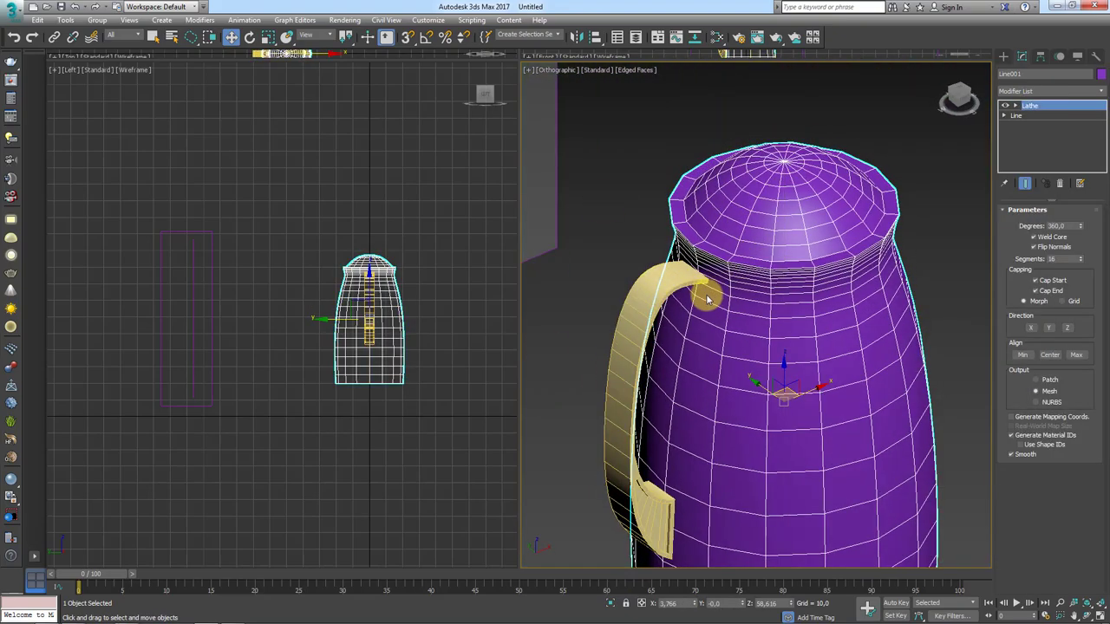
pyautogui.keyDown('alt'); pyautogui.moveTo(706, 299); pyautogui.dragTo(734, 303, button='middle'); pyautogui.keyUp('alt')
pyautogui.scroll(4, 780, 333)
pyautogui.moveTo(811, 371)
pyautogui.keyDown('alt'); pyautogui.mouseDown(button='middle')
pyautogui.moveTo(817, 364)
pyautogui.moveTo(792, 344)
pyautogui.moveTo(830, 333)
pyautogui.mouseUp(button='middle'); pyautogui.keyUp('alt')
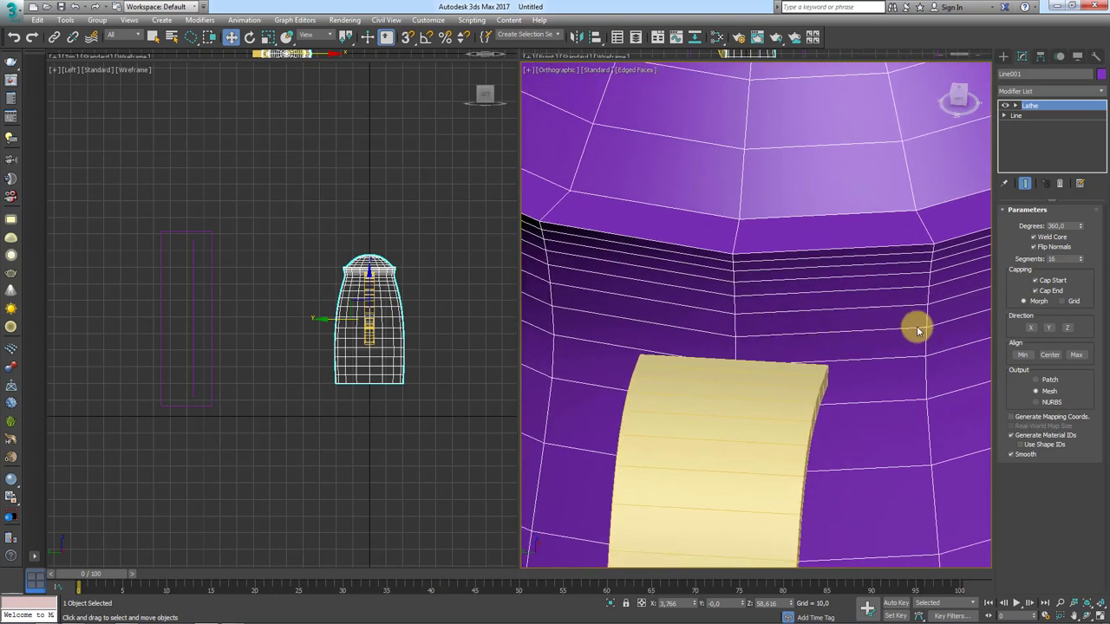
pyautogui.moveTo(917, 329); pyautogui.dragTo(825, 371)
pyautogui.moveTo(925, 404); pyautogui.dragTo(827, 380)
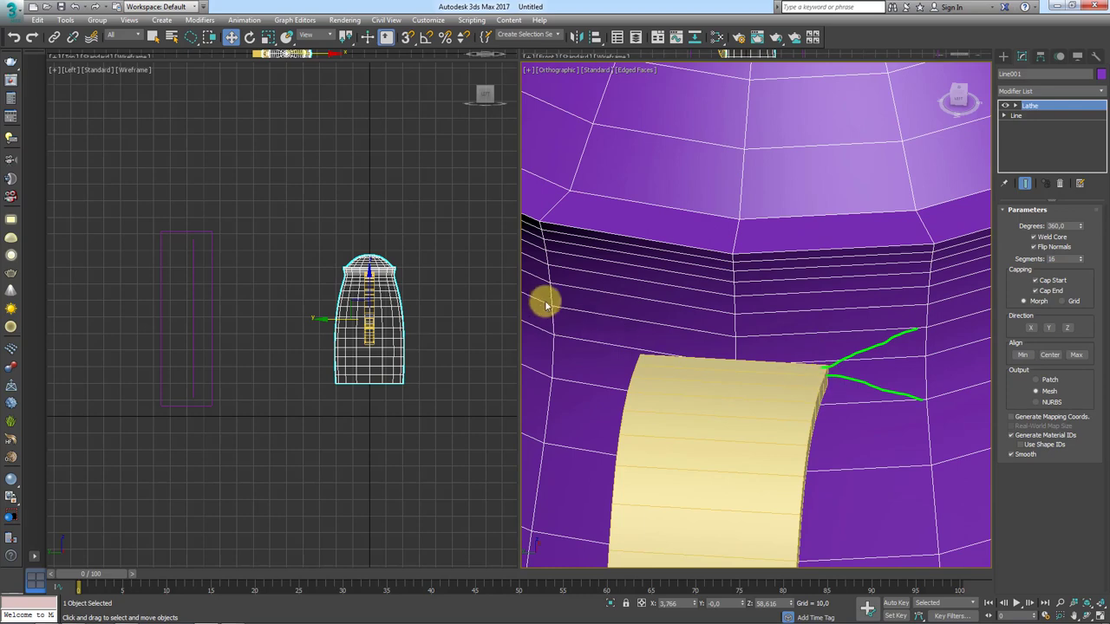
# Step: Set the body's Lathe Segments to 32
pyautogui.moveTo(555, 310); pyautogui.dragTo(633, 356)
pyautogui.moveTo(558, 381); pyautogui.dragTo(607, 374)
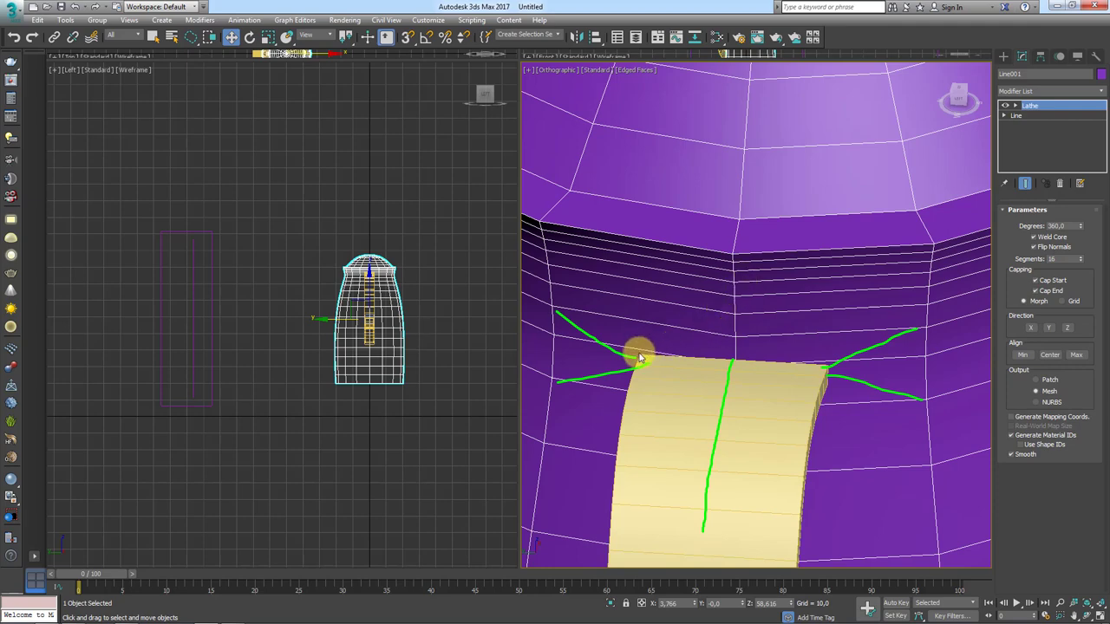
pyautogui.moveTo(824, 374); pyautogui.dragTo(823, 305)
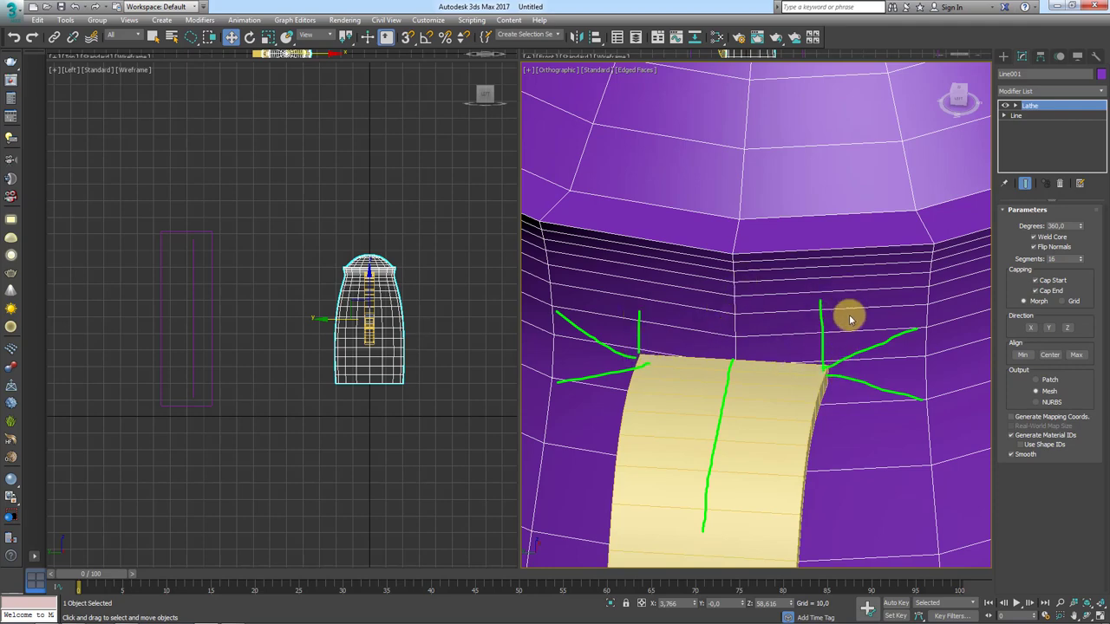
pyautogui.press('Escape')
pyautogui.scroll(-5, 867, 347)
pyautogui.keyDown('alt'); pyautogui.moveTo(886, 355); pyautogui.dragTo(840, 322, button='middle'); pyautogui.keyUp('alt')
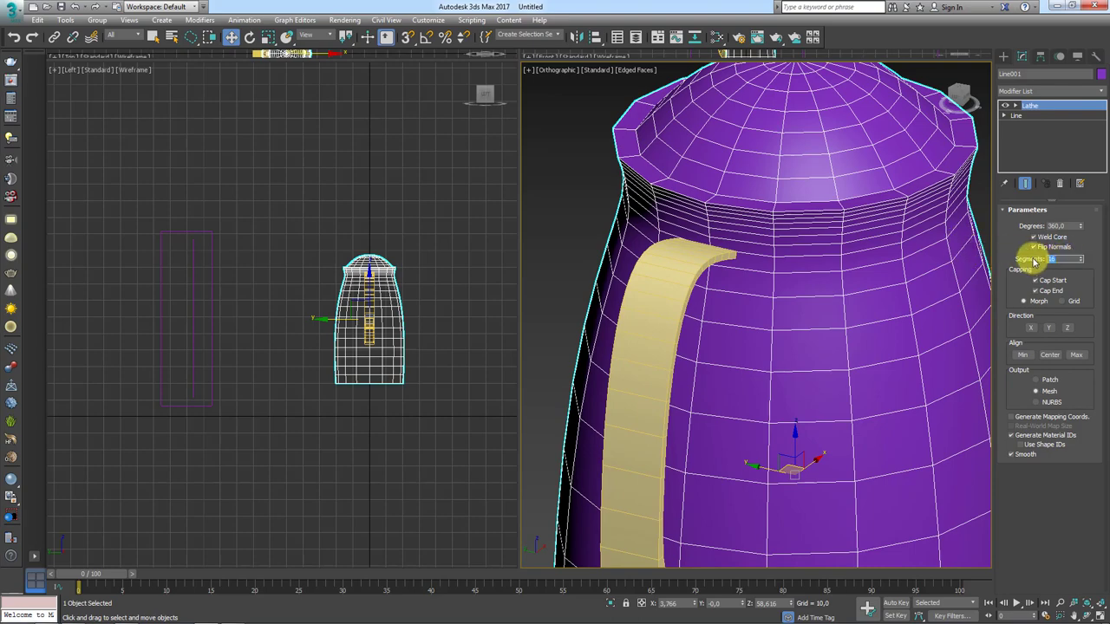
pyautogui.write('32')
pyautogui.press('Return')
# Step: Orbit around the denser lathed body to inspect the top cap, jug and handle
pyautogui.moveTo(748, 260)
pyautogui.keyDown('alt'); pyautogui.mouseDown(button='middle')
pyautogui.moveTo(783, 303)
pyautogui.moveTo(760, 307)
pyautogui.moveTo(824, 345)
pyautogui.moveTo(800, 321)
pyautogui.moveTo(867, 338)
pyautogui.mouseUp(button='middle'); pyautogui.keyUp('alt')
pyautogui.scroll(3, 823, 345)
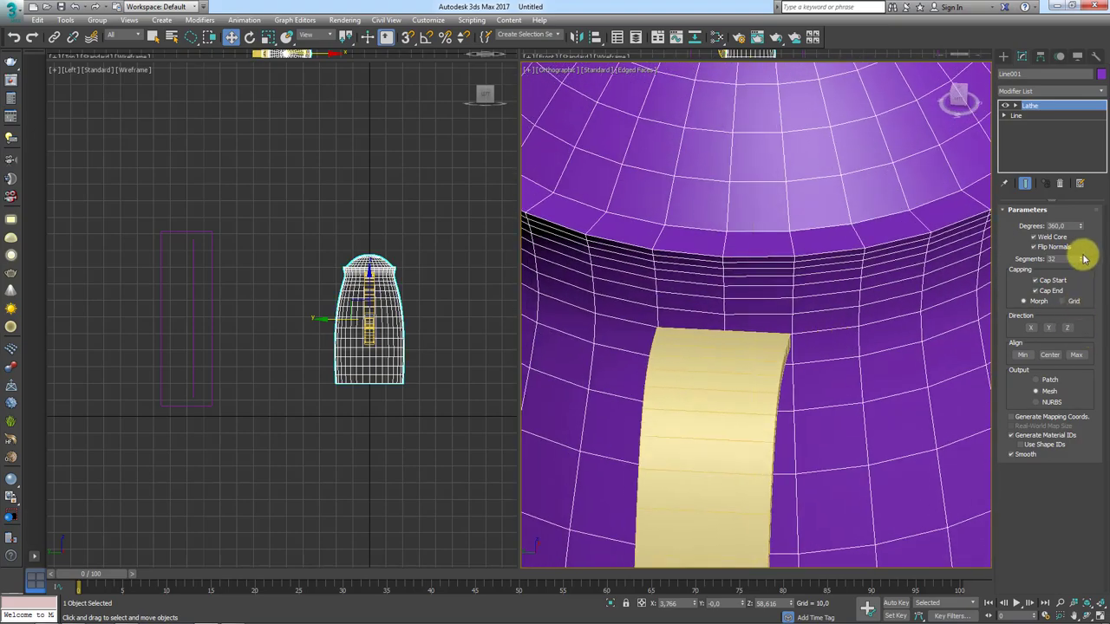
pyautogui.moveTo(1083, 259)
pyautogui.mouseDown()
pyautogui.moveTo(1086, 270)
pyautogui.moveTo(1092, 262)
pyautogui.mouseUp()
pyautogui.moveTo(797, 343)
pyautogui.keyDown('alt'); pyautogui.mouseDown(button='middle')
pyautogui.moveTo(835, 324)
pyautogui.moveTo(800, 346)
pyautogui.moveTo(775, 336)
pyautogui.mouseUp(button='middle'); pyautogui.keyUp('alt')
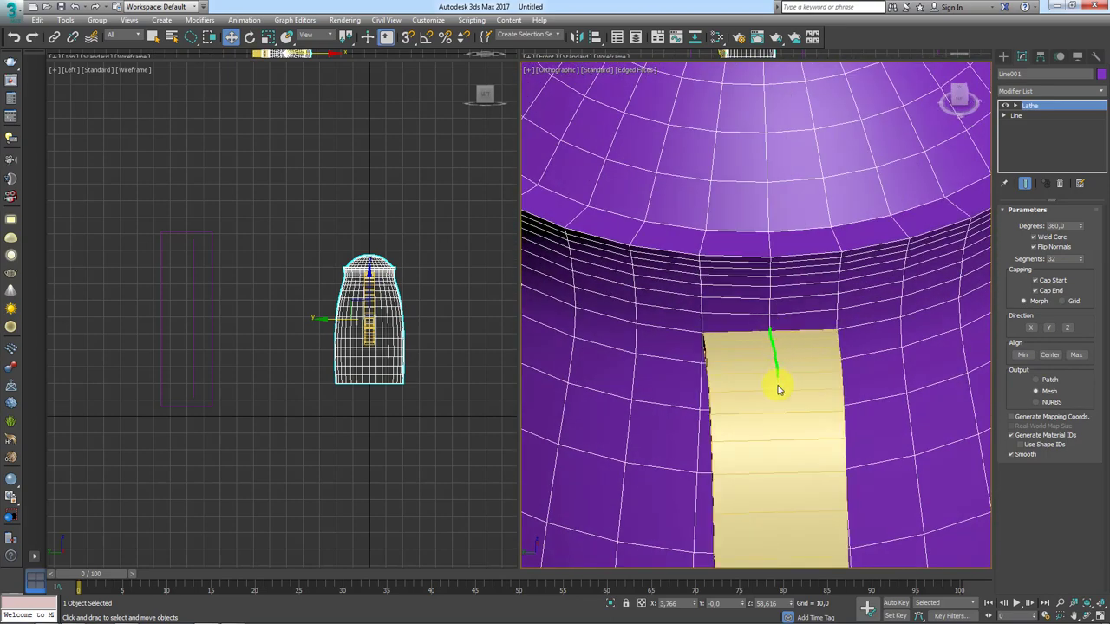
pyautogui.moveTo(781, 513)
pyautogui.keyDown('alt'); pyautogui.mouseDown(button='middle')
pyautogui.moveTo(844, 436)
pyautogui.moveTo(768, 283)
pyautogui.moveTo(677, 390)
pyautogui.moveTo(691, 354)
pyautogui.moveTo(805, 285)
pyautogui.moveTo(788, 290)
pyautogui.moveTo(884, 321)
pyautogui.moveTo(844, 332)
pyautogui.moveTo(769, 245)
pyautogui.moveTo(797, 300)
pyautogui.moveTo(840, 324)
pyautogui.moveTo(816, 330)
pyautogui.moveTo(854, 332)
pyautogui.moveTo(795, 301)
pyautogui.mouseUp(button='middle'); pyautogui.keyUp('alt')
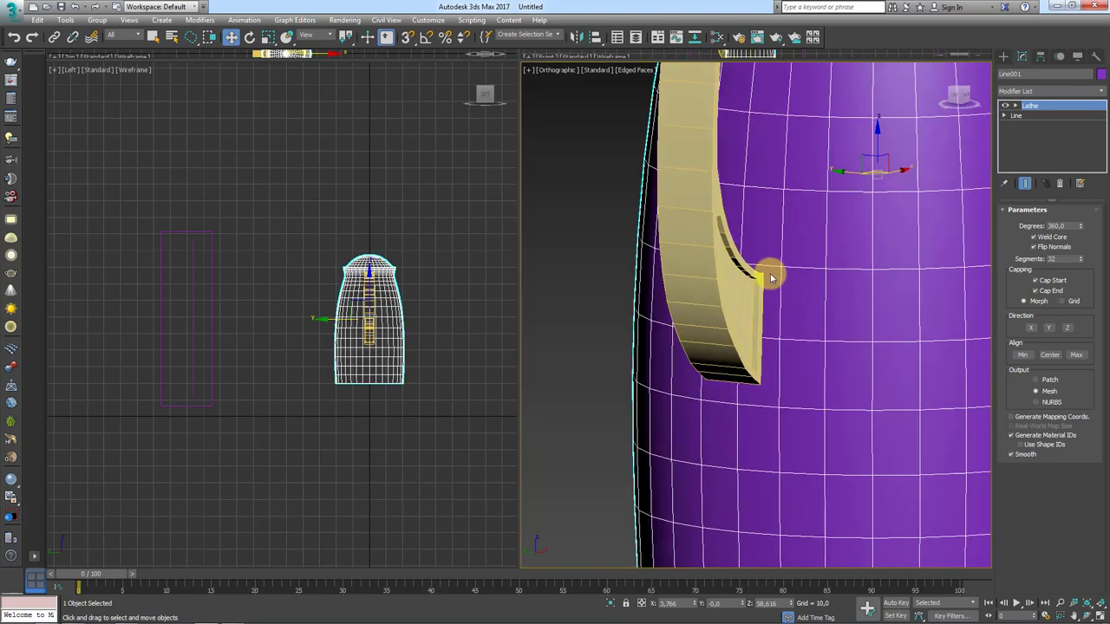
pyautogui.moveTo(771, 277); pyautogui.dragTo(852, 277)
pyautogui.moveTo(752, 378); pyautogui.dragTo(921, 391)
pyautogui.scroll(-1, 807, 359)
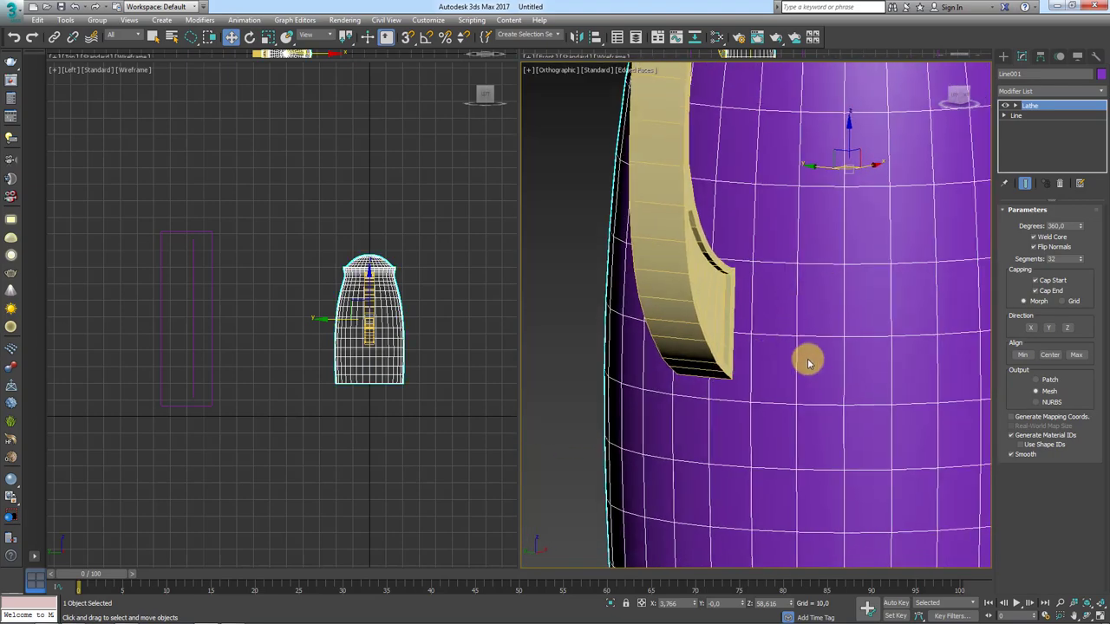
pyautogui.scroll(-3, 788, 243)
pyautogui.scroll(-2, 789, 233)
pyautogui.scroll(4, 789, 232)
pyautogui.moveTo(773, 217)
pyautogui.keyDown('alt'); pyautogui.mouseDown(button='middle')
pyautogui.moveTo(763, 225)
pyautogui.moveTo(798, 240)
pyautogui.mouseUp(button='middle'); pyautogui.keyUp('alt')
pyautogui.moveTo(912, 271)
pyautogui.keyDown('alt'); pyautogui.mouseDown(button='middle')
pyautogui.moveTo(827, 257)
pyautogui.moveTo(768, 203)
pyautogui.moveTo(772, 253)
pyautogui.moveTo(834, 263)
pyautogui.mouseUp(button='middle'); pyautogui.keyUp('alt')
pyautogui.scroll(-3, 827, 258)
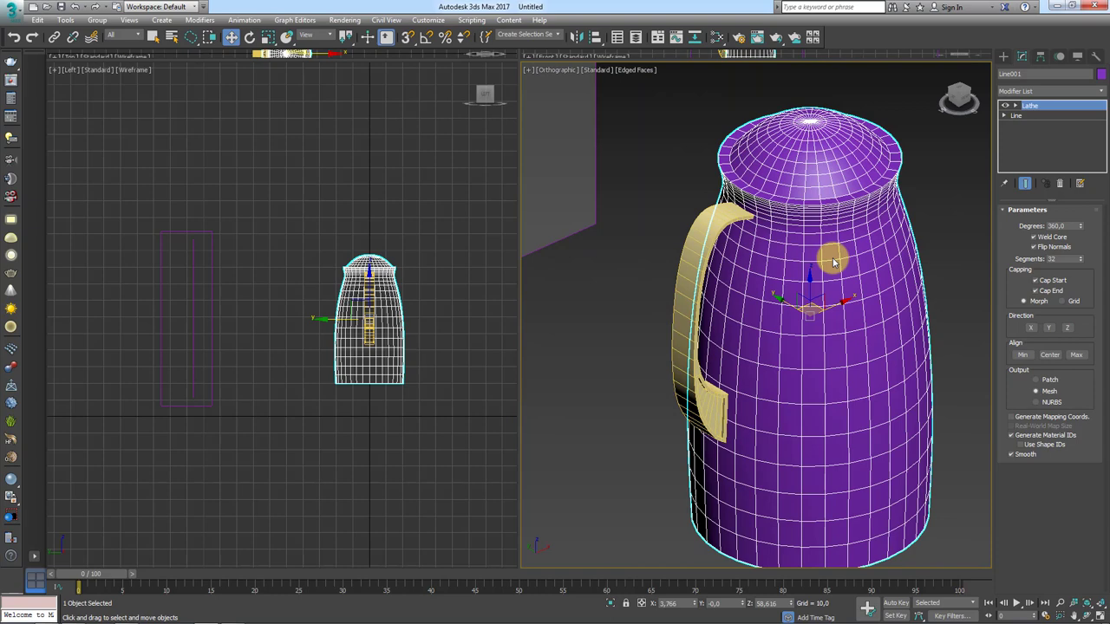
# Step: Convert the thermos body to Editable Poly and attach the handle to it
pyautogui.rightClick(829, 214)
pyautogui.moveTo(852, 333)
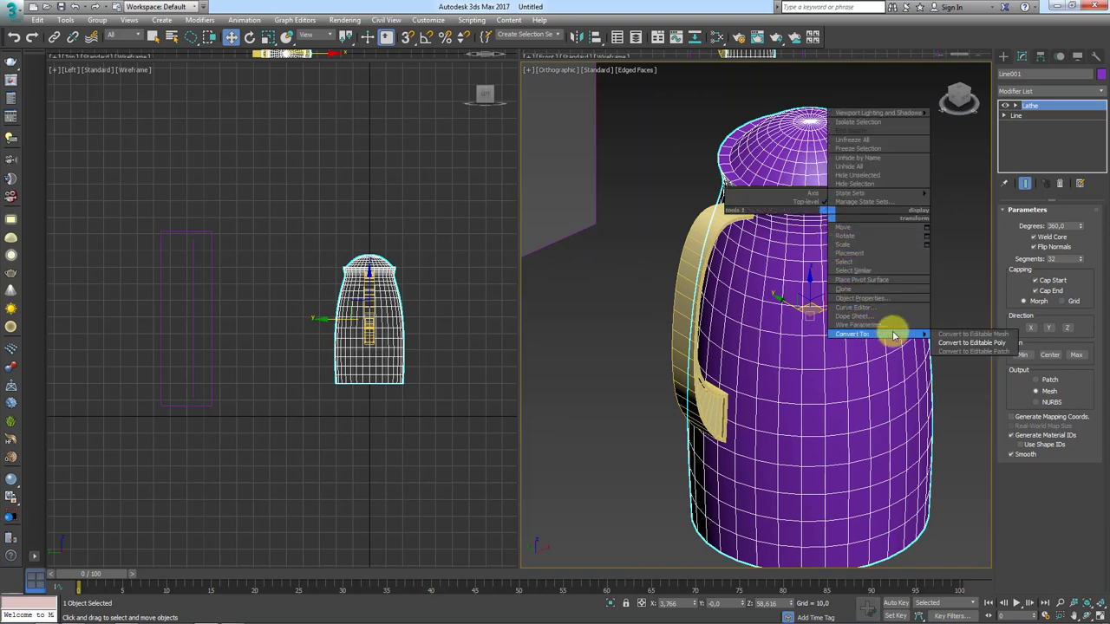
pyautogui.click(962, 342)
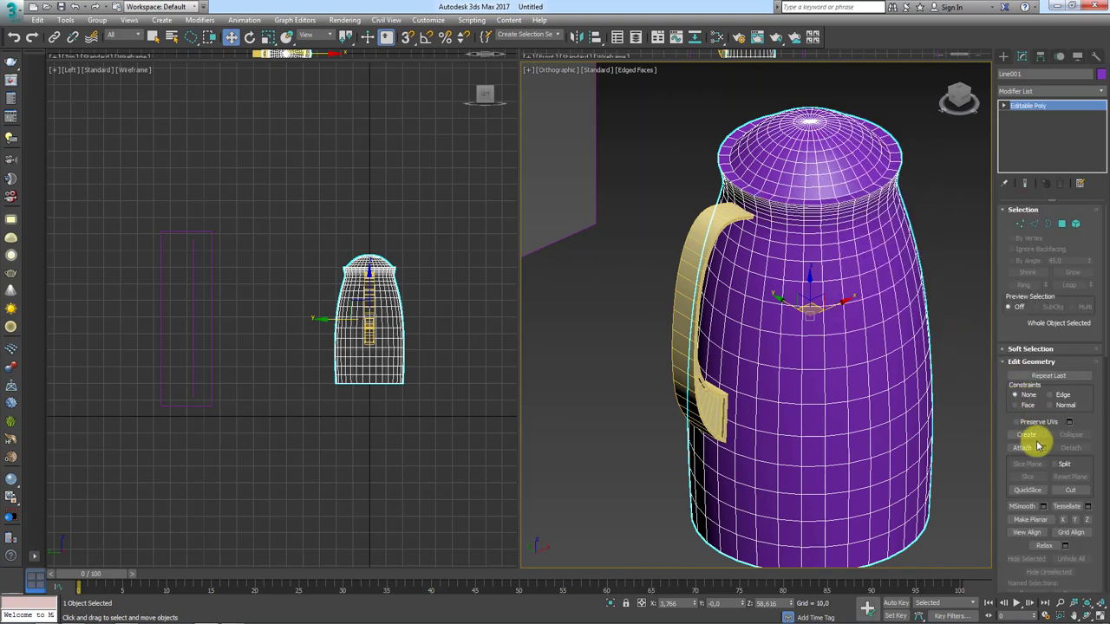
pyautogui.click(1024, 447)
pyautogui.click(738, 223)
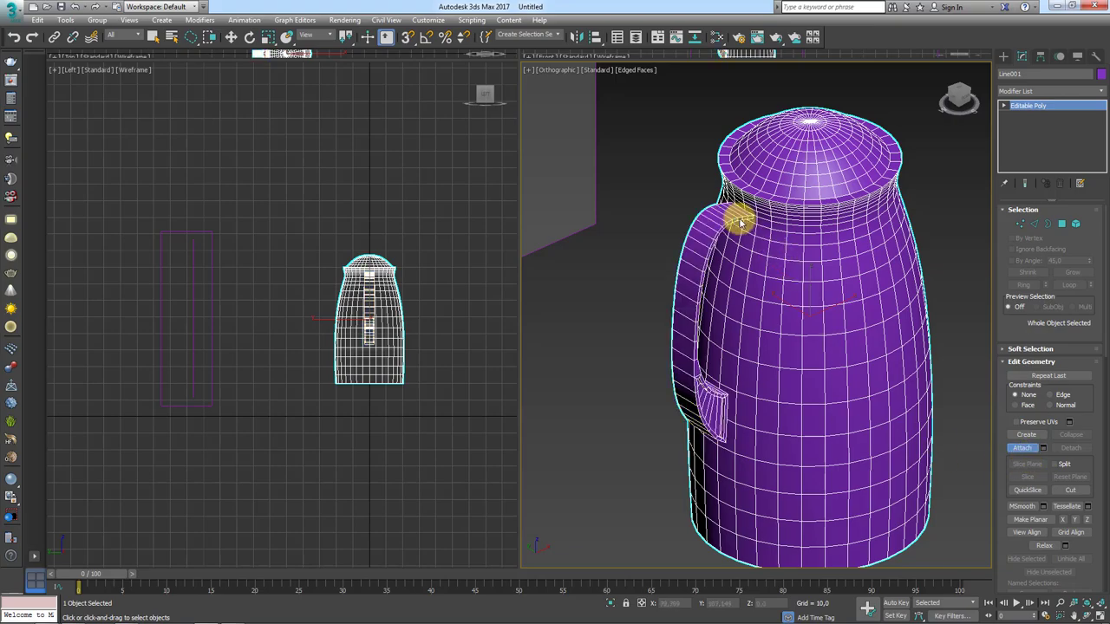
# Step: Select edge rings across the handle and connect them to add a new edge loop
pyautogui.moveTo(763, 223)
pyautogui.keyDown('alt'); pyautogui.mouseDown(button='middle')
pyautogui.moveTo(792, 314)
pyautogui.moveTo(822, 315)
pyautogui.moveTo(807, 408)
pyautogui.moveTo(780, 247)
pyautogui.moveTo(996, 236)
pyautogui.mouseUp(button='middle'); pyautogui.keyUp('alt')
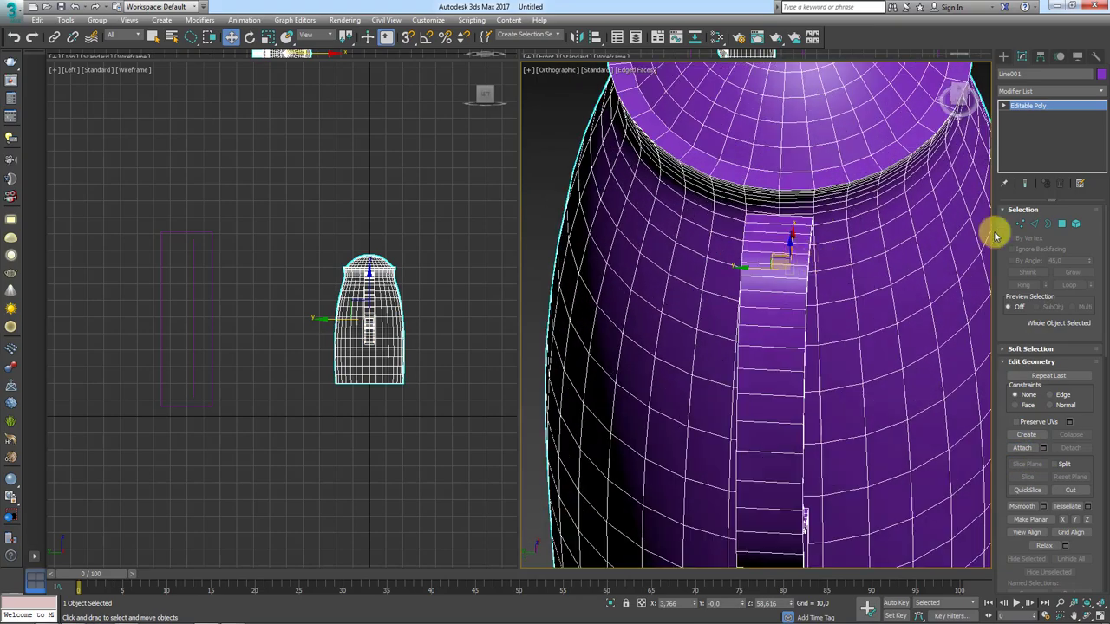
pyautogui.click(1034, 225)
pyautogui.click(806, 243)
pyautogui.keyDown('alt'); pyautogui.moveTo(776, 247); pyautogui.dragTo(838, 287, button='middle'); pyautogui.keyUp('alt')
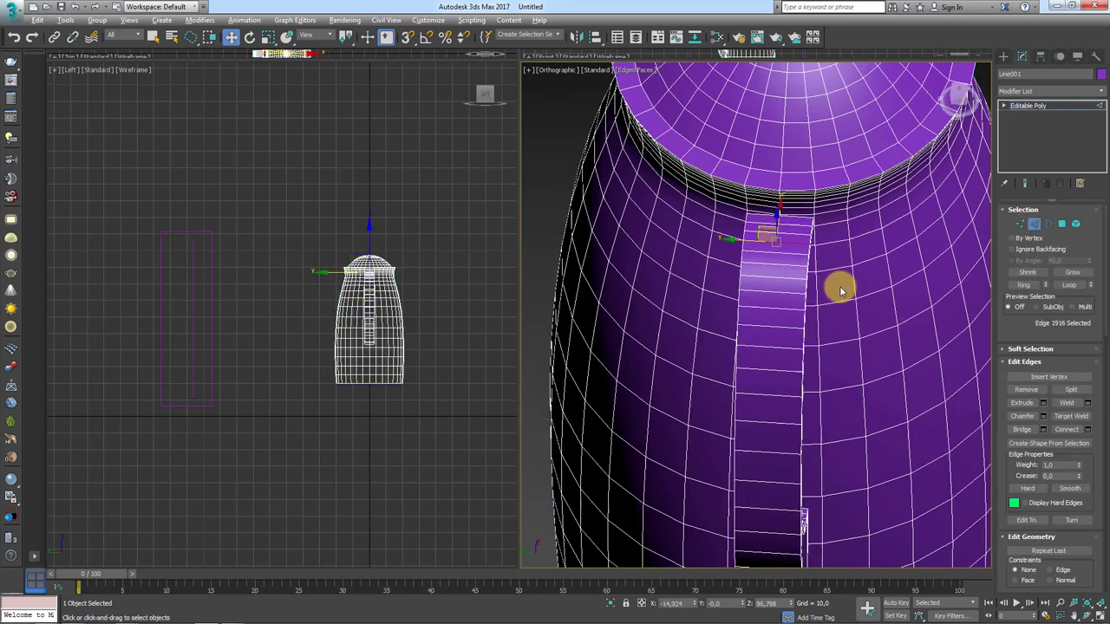
pyautogui.click(1023, 284)
pyautogui.keyDown('alt'); pyautogui.moveTo(919, 309); pyautogui.dragTo(921, 322, button='middle'); pyautogui.keyUp('alt')
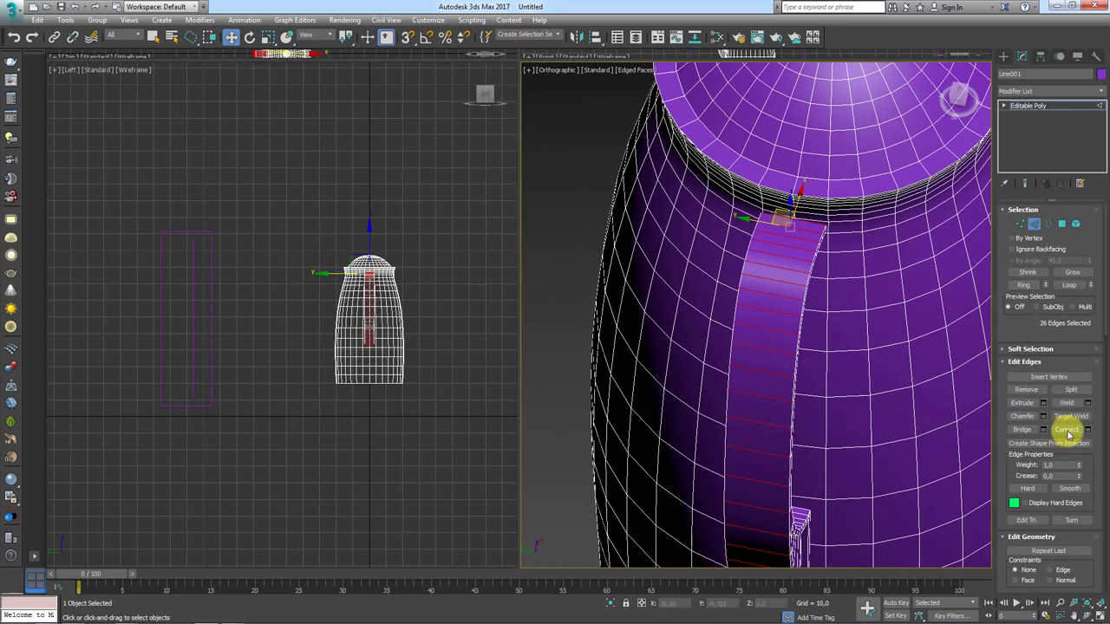
pyautogui.moveTo(876, 416)
pyautogui.keyDown('alt'); pyautogui.mouseDown(button='middle')
pyautogui.moveTo(792, 414)
pyautogui.moveTo(775, 522)
pyautogui.mouseUp(button='middle'); pyautogui.keyUp('alt')
pyautogui.click(778, 527)
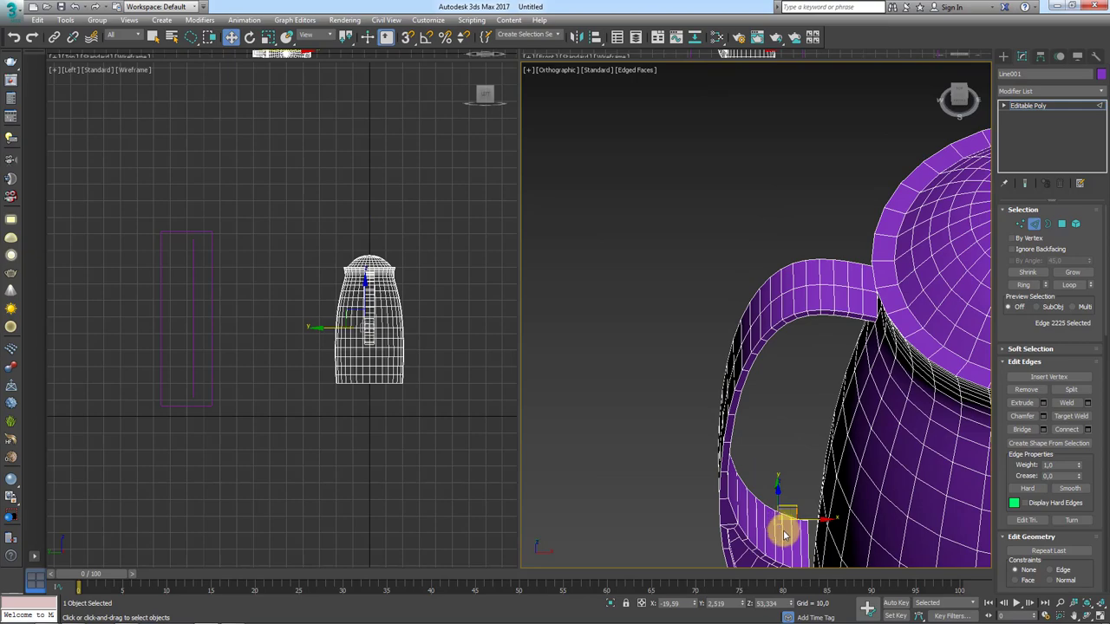
pyautogui.click(784, 534)
pyautogui.click(1023, 285)
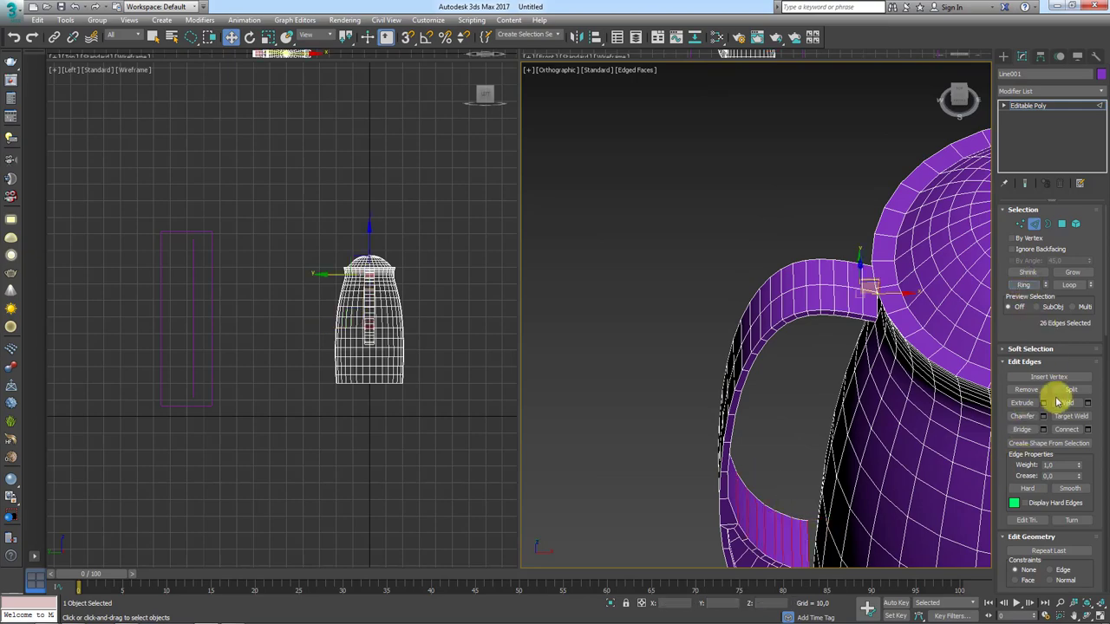
pyautogui.click(1066, 436)
# Step: Chamfer the body's edge loop near the handle top into two loops
pyautogui.moveTo(737, 337)
pyautogui.keyDown('alt'); pyautogui.mouseDown(button='middle')
pyautogui.moveTo(797, 112)
pyautogui.moveTo(813, 268)
pyautogui.moveTo(763, 225)
pyautogui.moveTo(924, 251)
pyautogui.moveTo(825, 260)
pyautogui.moveTo(832, 247)
pyautogui.mouseUp(button='middle'); pyautogui.keyUp('alt')
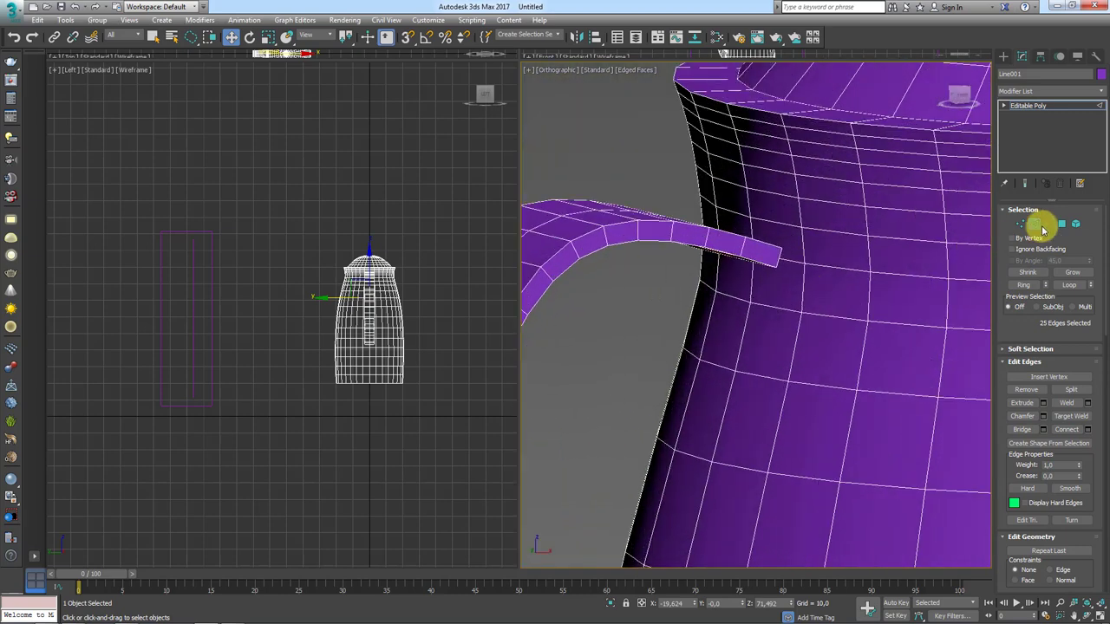
pyautogui.click(1061, 224)
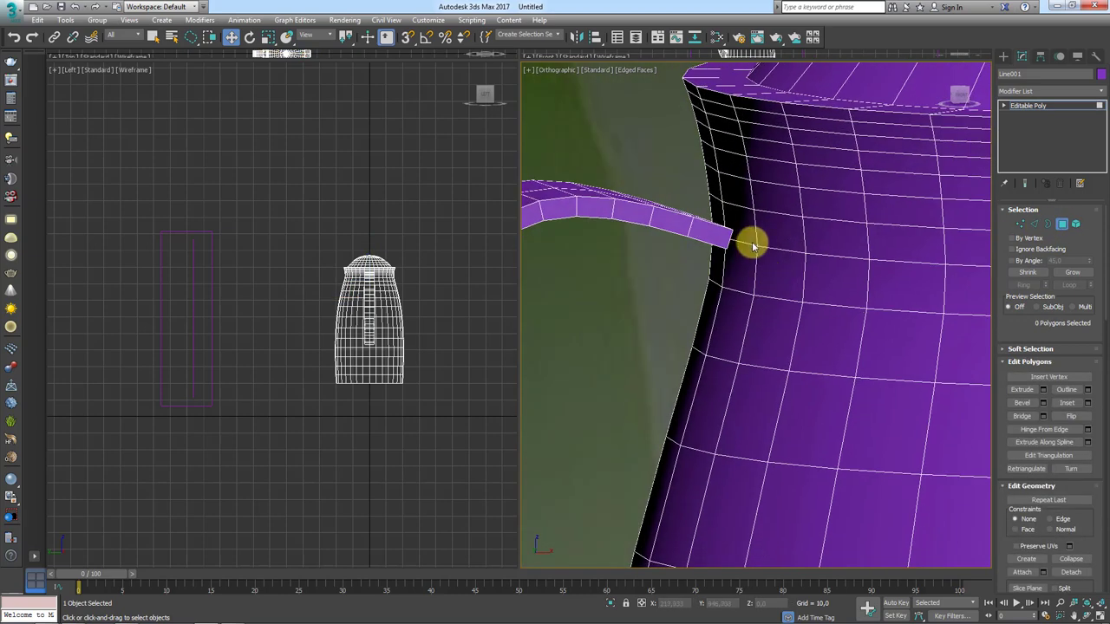
pyautogui.scroll(1, 752, 246)
pyautogui.scroll(1, 743, 240)
pyautogui.click(1034, 226)
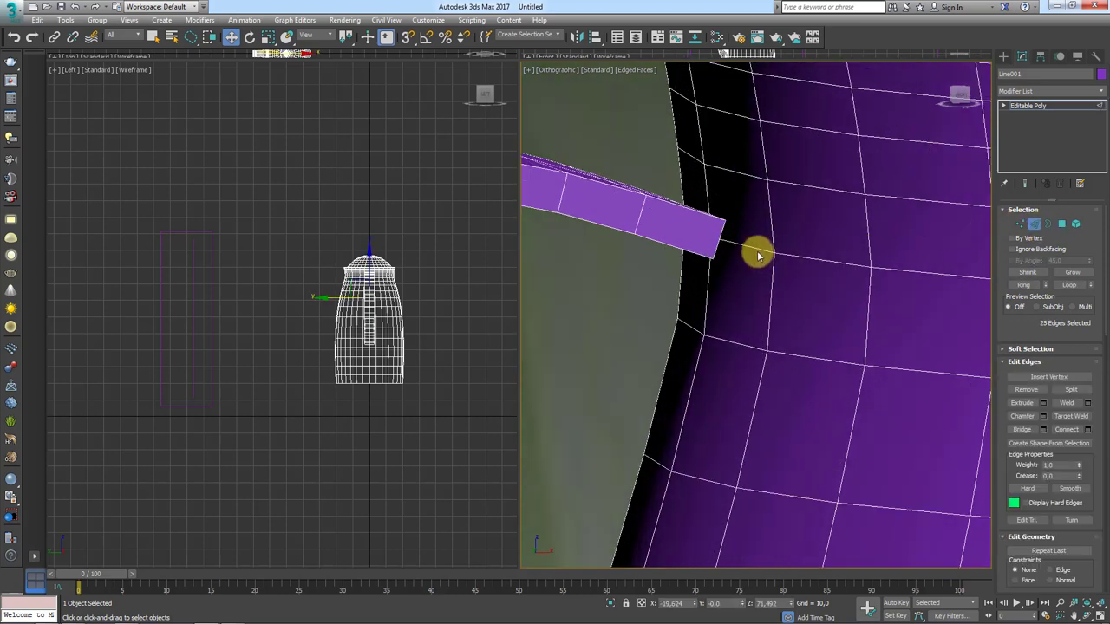
pyautogui.moveTo(755, 252)
pyautogui.keyDown('alt'); pyautogui.mouseDown(button='middle')
pyautogui.moveTo(813, 272)
pyautogui.moveTo(905, 340)
pyautogui.mouseUp(button='middle'); pyautogui.keyUp('alt')
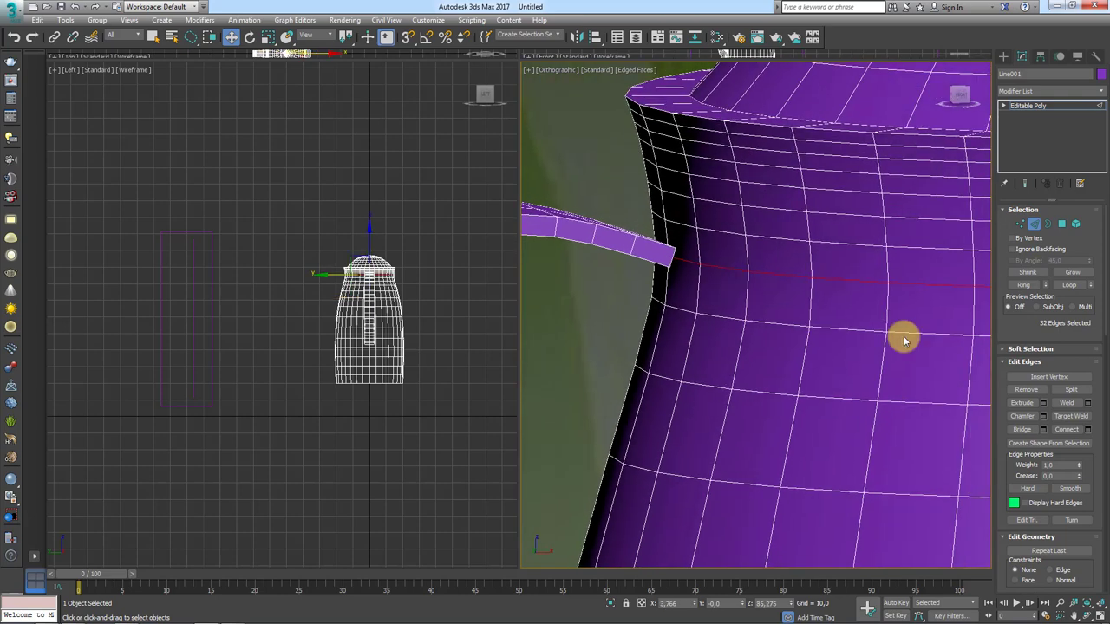
pyautogui.click(1044, 416)
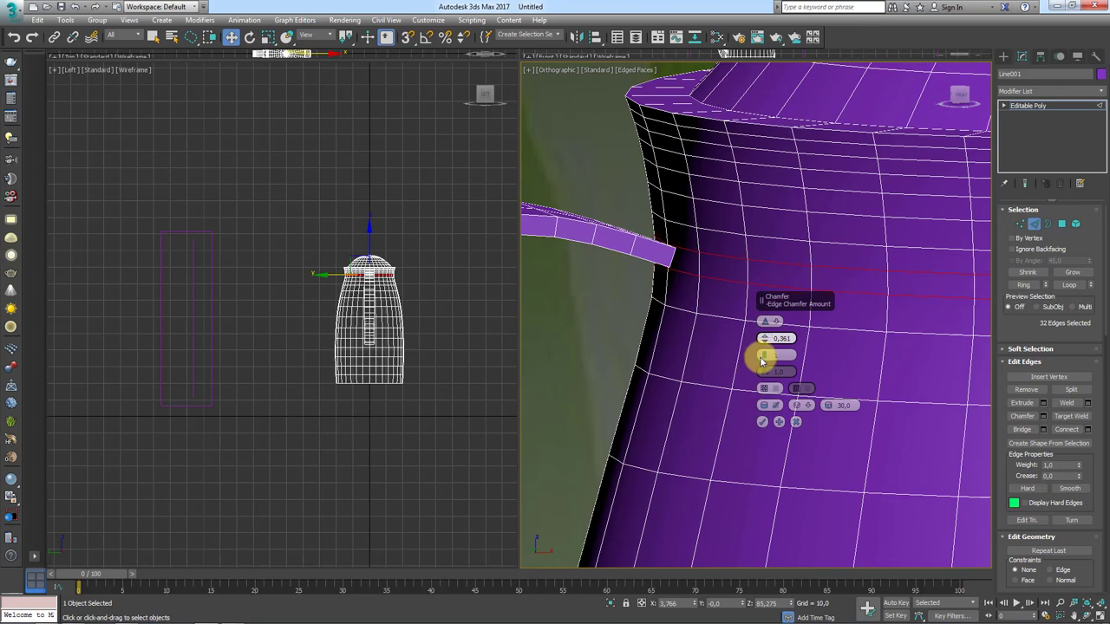
pyautogui.click(762, 423)
# Step: Delete two body polygons at the handle joint to open a hole
pyautogui.click(1061, 223)
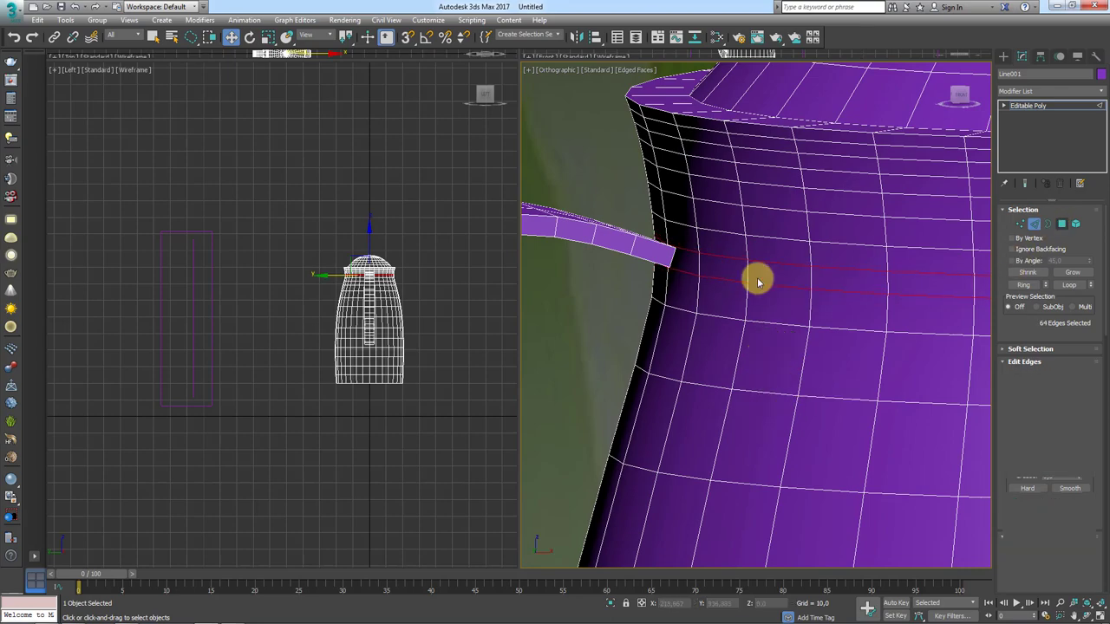
pyautogui.click(685, 258)
pyautogui.moveTo(685, 258)
pyautogui.keyDown('alt'); pyautogui.mouseDown(button='middle')
pyautogui.moveTo(722, 299)
pyautogui.moveTo(654, 277)
pyautogui.moveTo(797, 267)
pyautogui.moveTo(775, 255)
pyautogui.moveTo(785, 262)
pyautogui.mouseUp(button='middle'); pyautogui.keyUp('alt')
pyautogui.keyDown('ctrl'); pyautogui.click(595, 287); pyautogui.keyUp('ctrl')
pyautogui.press('Delete')
pyautogui.click(1047, 224)
# Step: Bridge the handle's open end border into the hole in the body
pyautogui.click(711, 292)
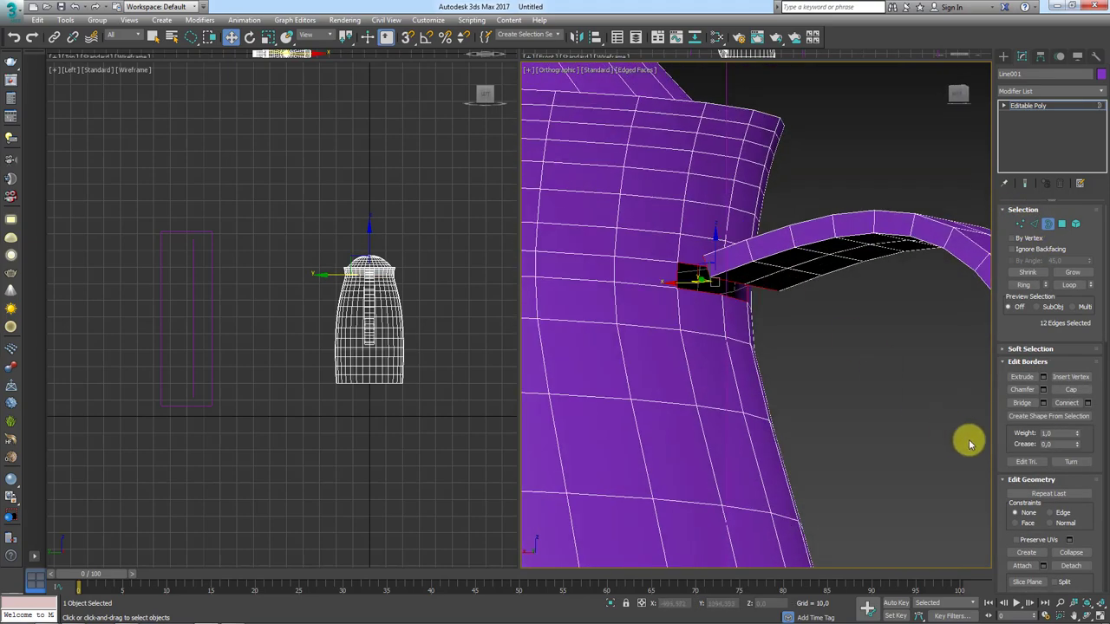
pyautogui.click(1026, 404)
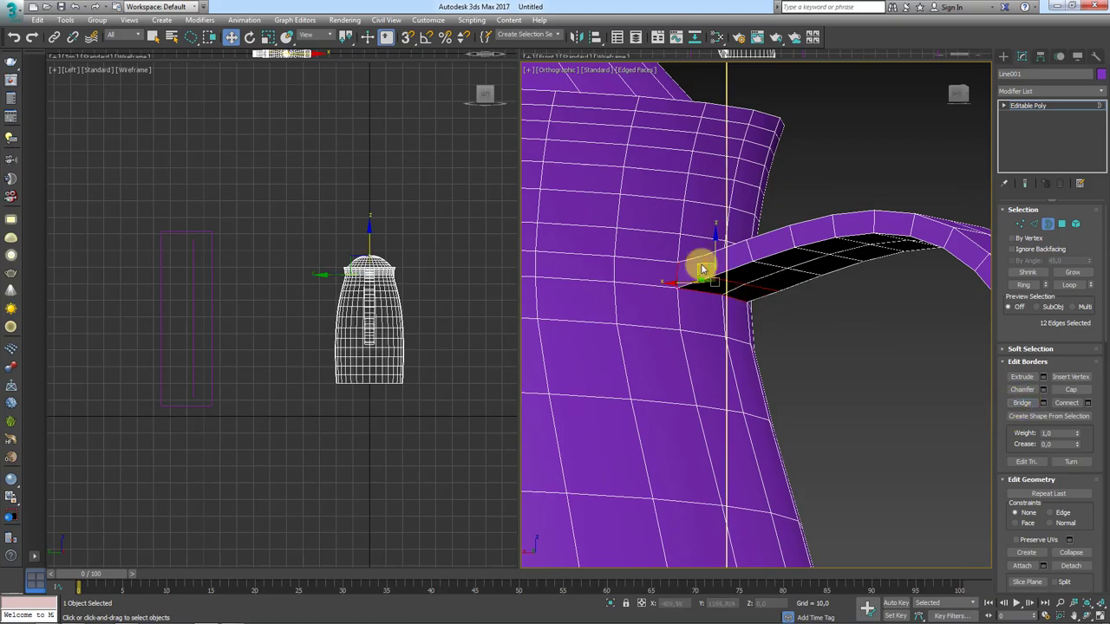
pyautogui.moveTo(701, 265)
pyautogui.keyDown('alt'); pyautogui.mouseDown(button='middle')
pyautogui.moveTo(743, 324)
pyautogui.moveTo(644, 371)
pyautogui.moveTo(584, 341)
pyautogui.moveTo(589, 312)
pyautogui.moveTo(703, 287)
pyautogui.mouseUp(button='middle'); pyautogui.keyUp('alt')
pyautogui.moveTo(666, 376)
pyautogui.keyDown('alt'); pyautogui.mouseDown(button='middle')
pyautogui.moveTo(653, 275)
pyautogui.moveTo(634, 317)
pyautogui.moveTo(644, 327)
pyautogui.moveTo(661, 317)
pyautogui.moveTo(657, 332)
pyautogui.mouseUp(button='middle'); pyautogui.keyUp('alt')
pyautogui.scroll(5, 653, 276)
pyautogui.scroll(2, 634, 317)
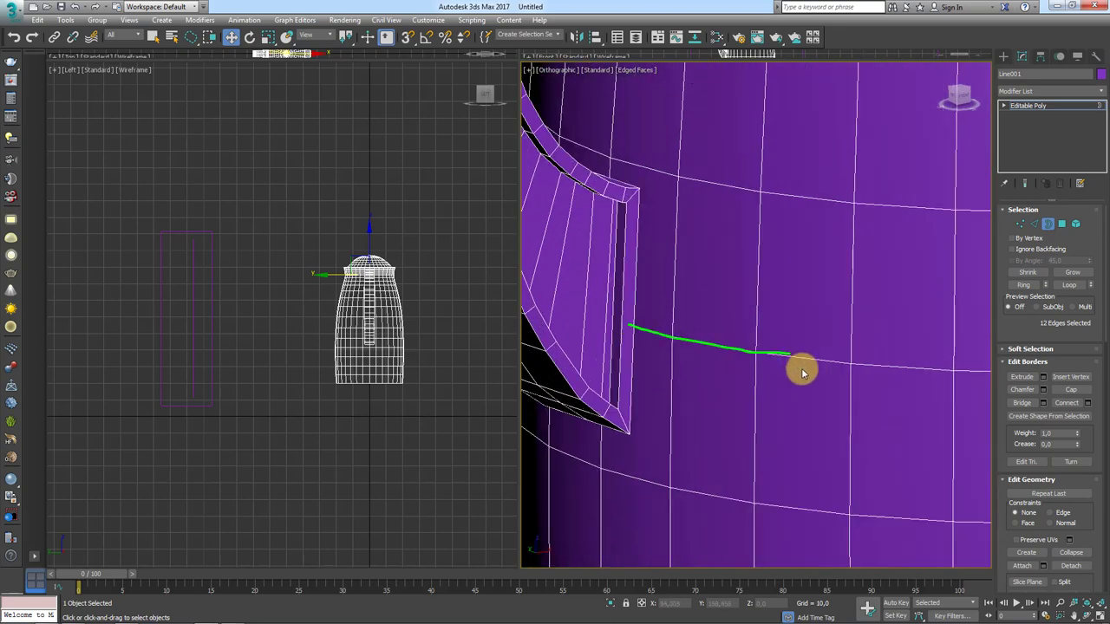
# Step: Select a body edge loop and slide it higher using the Edge constraint
pyautogui.click(1033, 224)
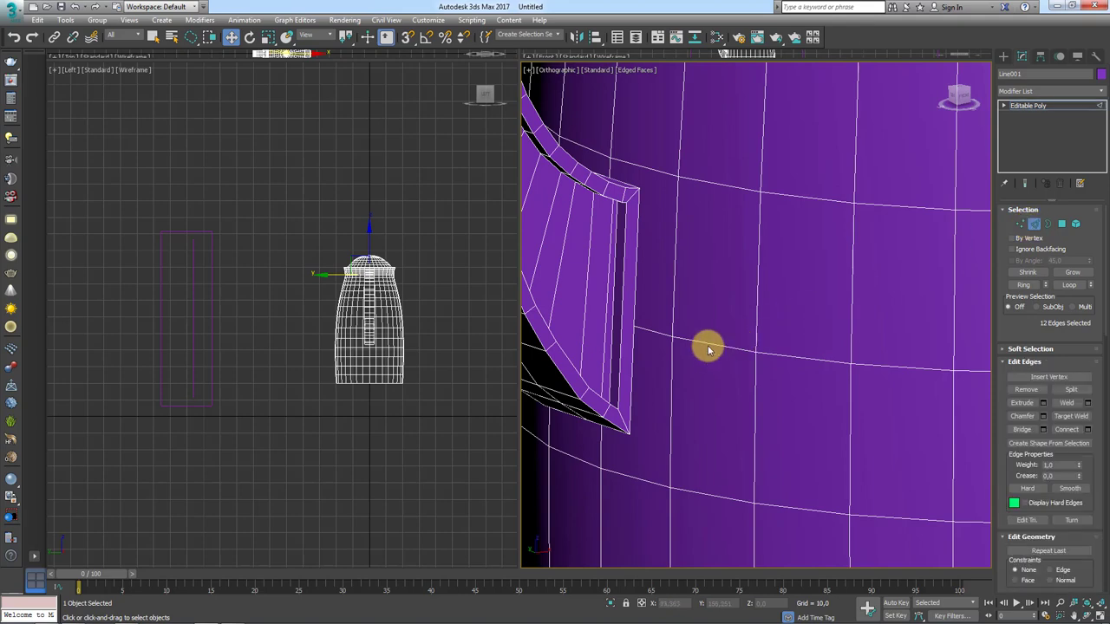
pyautogui.doubleClick(708, 347)
pyautogui.keyDown('alt'); pyautogui.moveTo(708, 346); pyautogui.dragTo(707, 349, button='middle'); pyautogui.keyUp('alt')
pyautogui.scroll(-4, 708, 346)
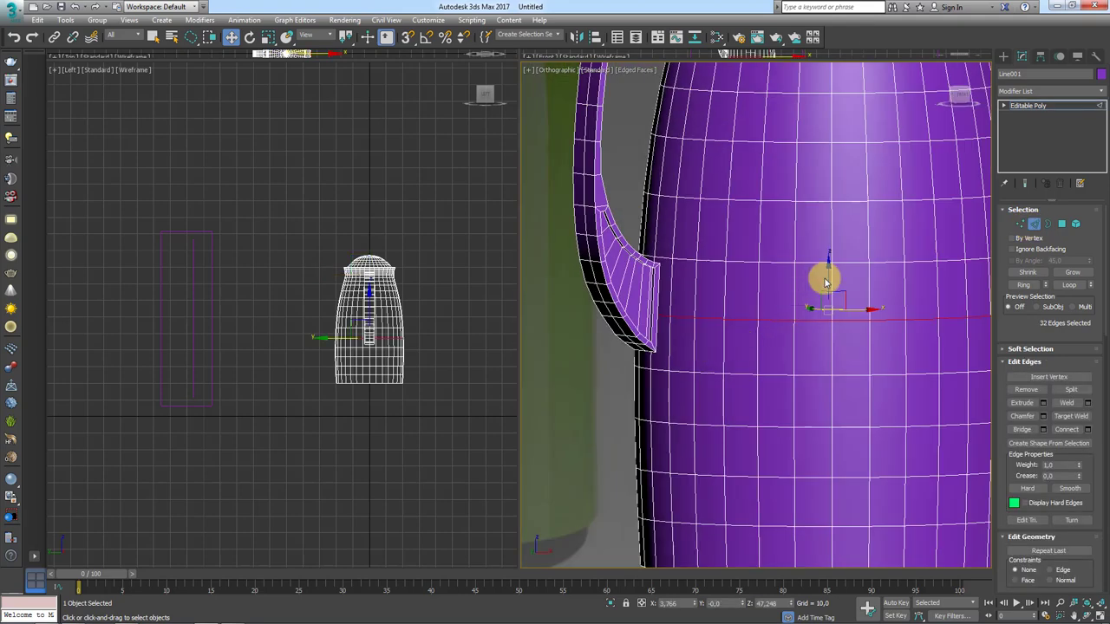
pyautogui.moveTo(824, 345); pyautogui.dragTo(755, 334, button='middle')
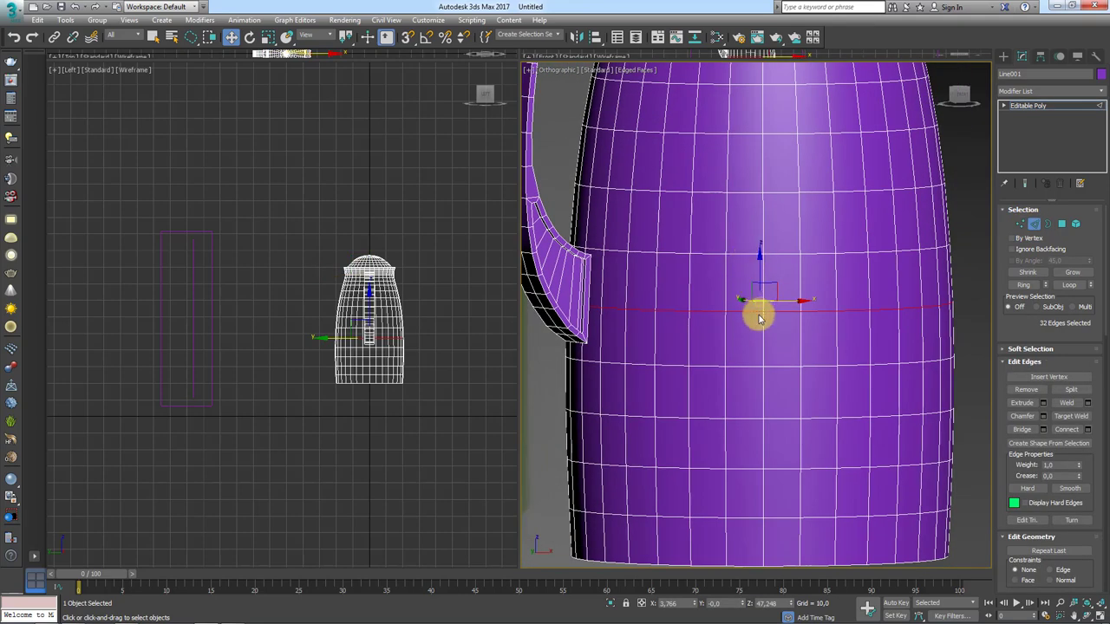
pyautogui.moveTo(1016, 307); pyautogui.dragTo(1019, 103)
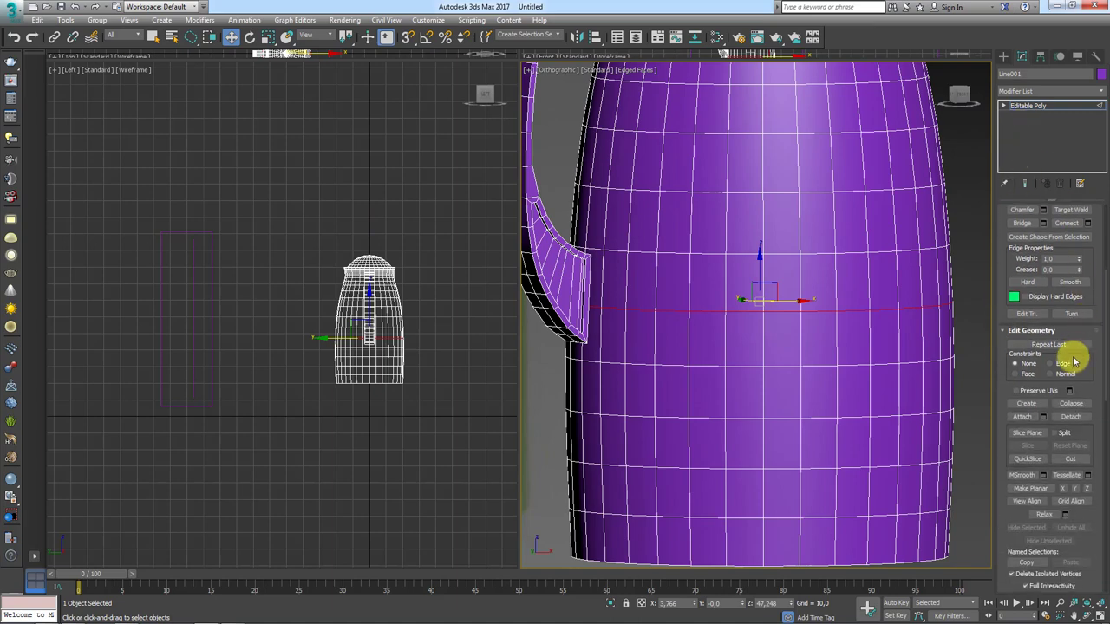
pyautogui.click(1061, 363)
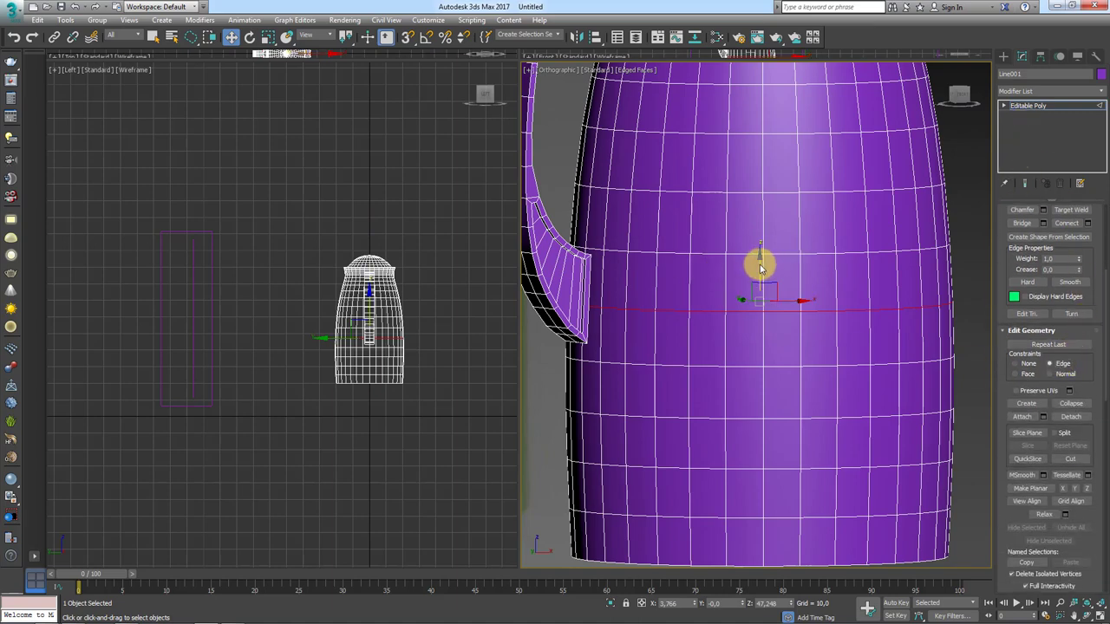
pyautogui.moveTo(759, 302)
pyautogui.mouseDown()
pyautogui.moveTo(651, 258)
pyautogui.moveTo(672, 241)
pyautogui.mouseUp()
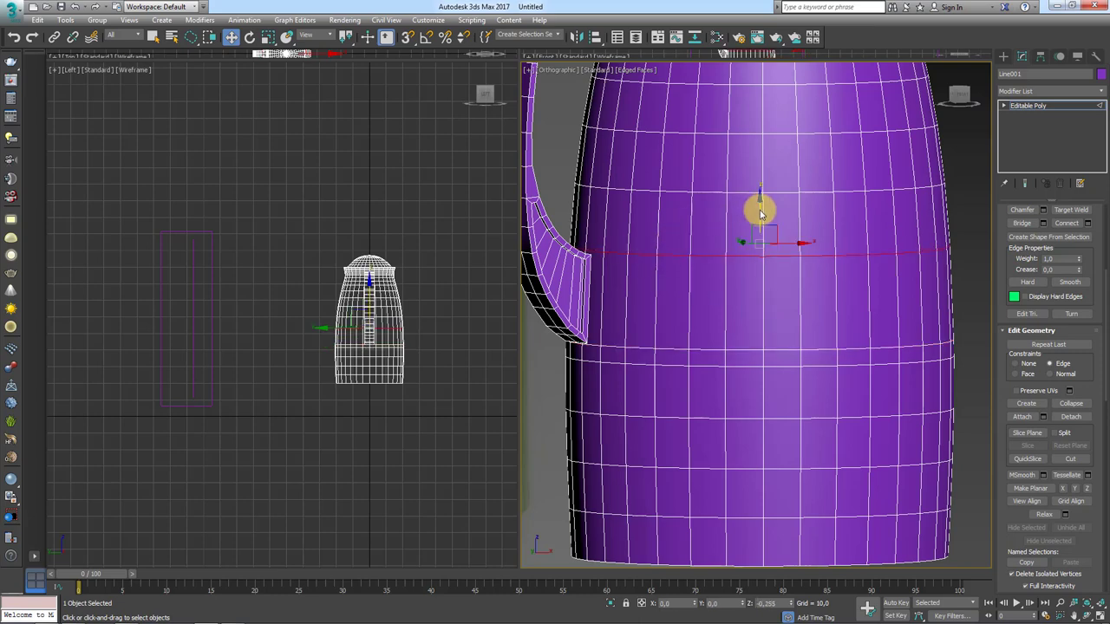
pyautogui.moveTo(756, 217); pyautogui.dragTo(757, 224)
# Step: At Polygon level, delete the faces beside the handle's lower end
pyautogui.click(1004, 107)
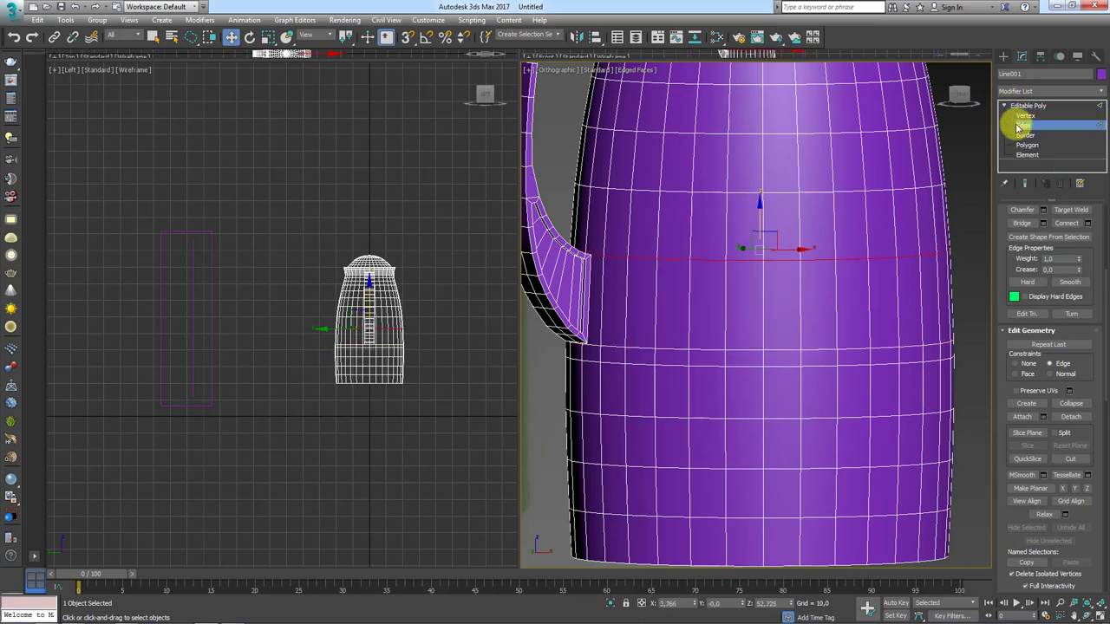
pyautogui.click(1027, 144)
pyautogui.moveTo(614, 304)
pyautogui.keyDown('alt'); pyautogui.mouseDown(button='middle')
pyautogui.moveTo(624, 322)
pyautogui.moveTo(615, 335)
pyautogui.mouseUp(button='middle'); pyautogui.keyUp('alt')
pyautogui.click(601, 321)
pyautogui.scroll(3, 614, 335)
pyautogui.scroll(2, 682, 315)
pyautogui.keyDown('ctrl'); pyautogui.click(656, 311); pyautogui.keyUp('ctrl')
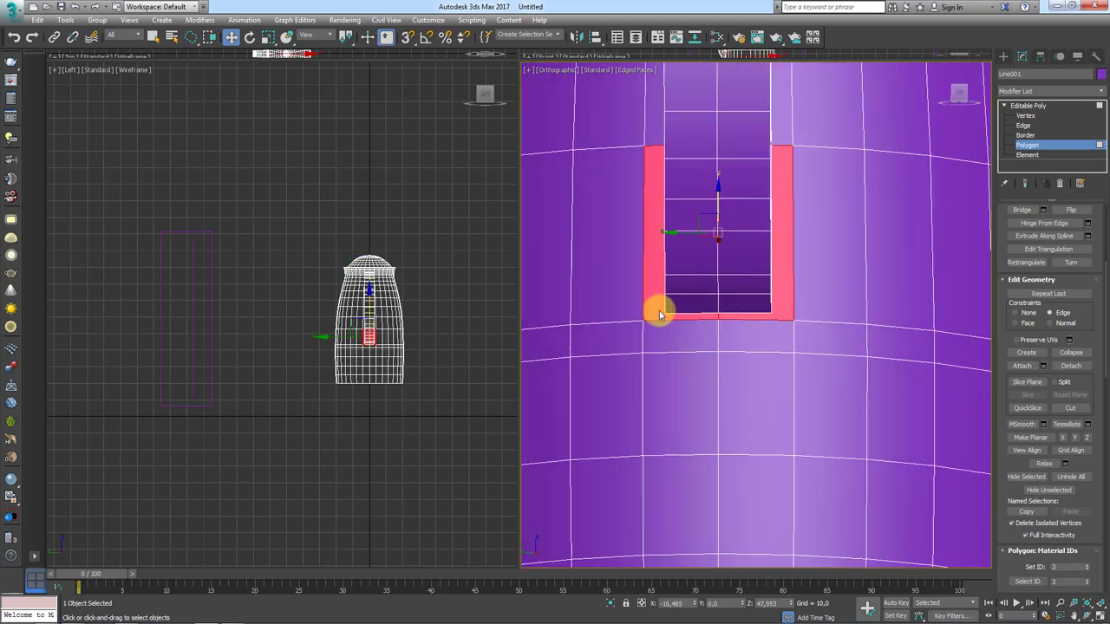
pyautogui.press('Delete')
# Step: Orbit and zoom around the thermos to inspect the new hole against the reference image
pyautogui.keyDown('alt'); pyautogui.moveTo(794, 280); pyautogui.dragTo(772, 310, button='middle'); pyautogui.keyUp('alt')
pyautogui.scroll(-2, 773, 309)
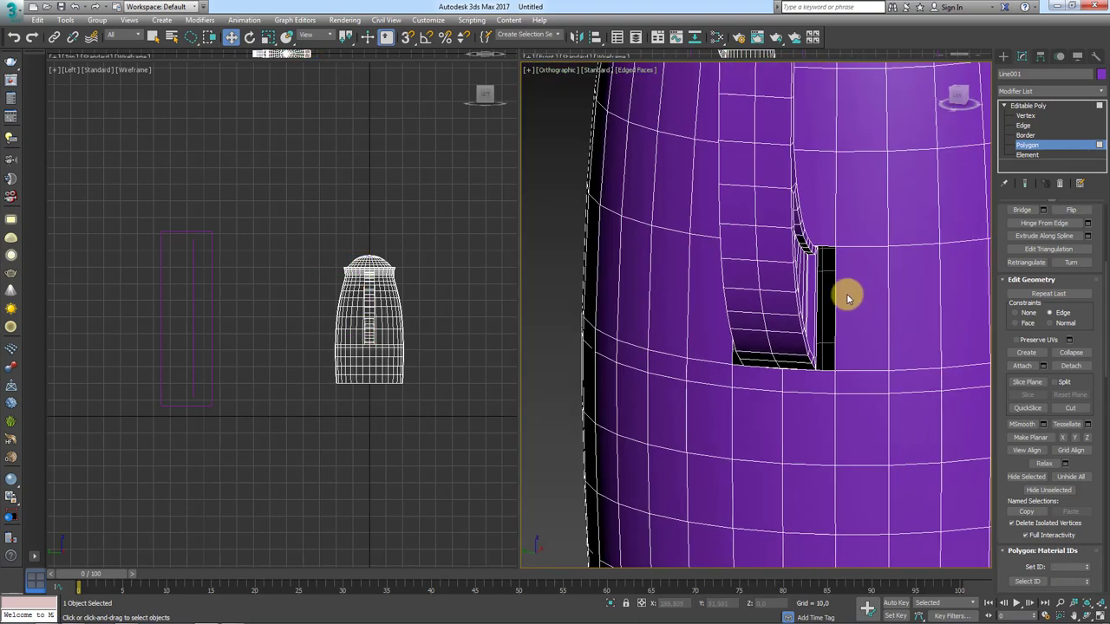
pyautogui.moveTo(847, 292)
pyautogui.keyDown('alt'); pyautogui.mouseDown(button='middle')
pyautogui.moveTo(763, 324)
pyautogui.moveTo(733, 299)
pyautogui.mouseUp(button='middle'); pyautogui.keyUp('alt')
pyautogui.scroll(-1, 737, 302)
pyautogui.scroll(-2, 733, 359)
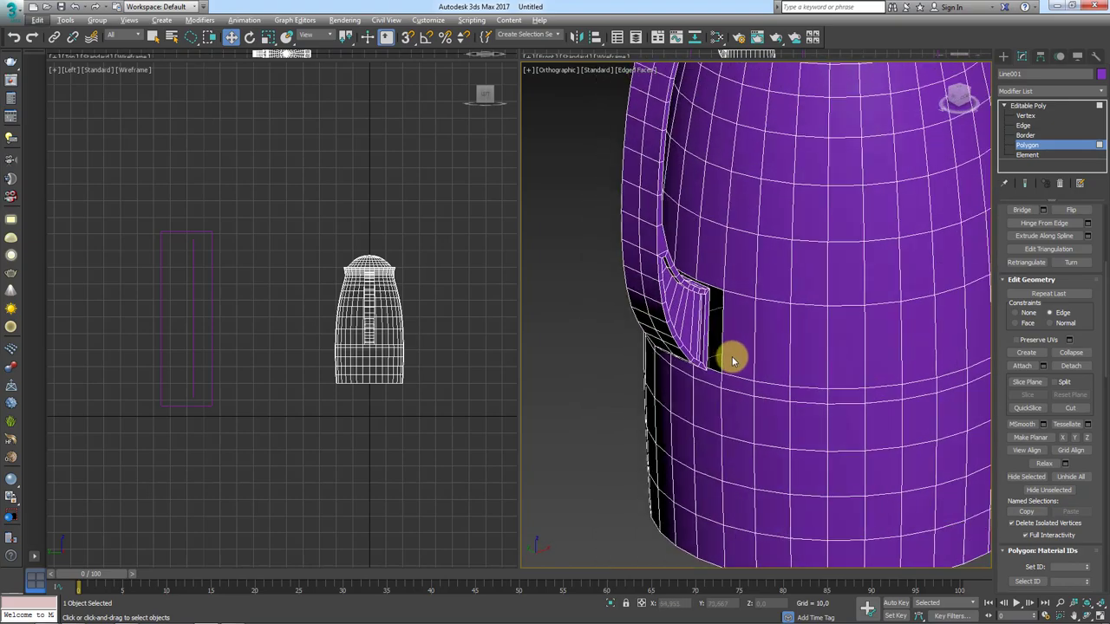
pyautogui.scroll(-2, 748, 433)
pyautogui.scroll(-1, 771, 447)
pyautogui.scroll(-1, 772, 446)
pyautogui.scroll(-3, 773, 411)
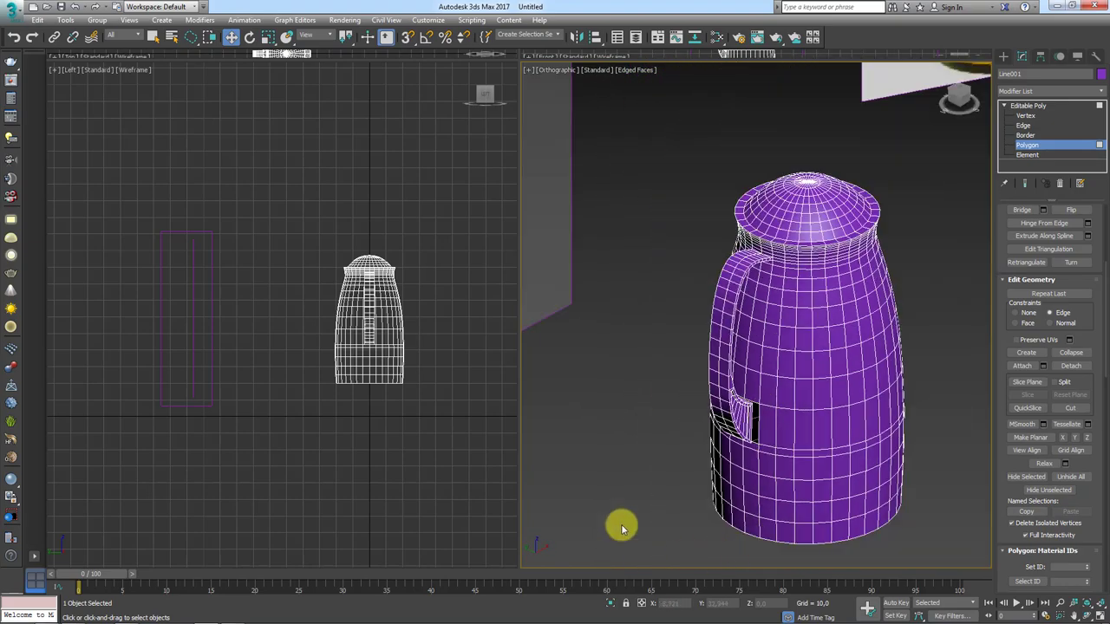
pyautogui.scroll(-2, 647, 488)
pyautogui.moveTo(780, 428)
pyautogui.keyDown('alt'); pyautogui.mouseDown(button='middle')
pyautogui.moveTo(928, 354)
pyautogui.moveTo(763, 316)
pyautogui.mouseUp(button='middle'); pyautogui.keyUp('alt')
pyautogui.scroll(2, 763, 317)
pyautogui.scroll(1, 763, 316)
pyautogui.scroll(1, 760, 246)
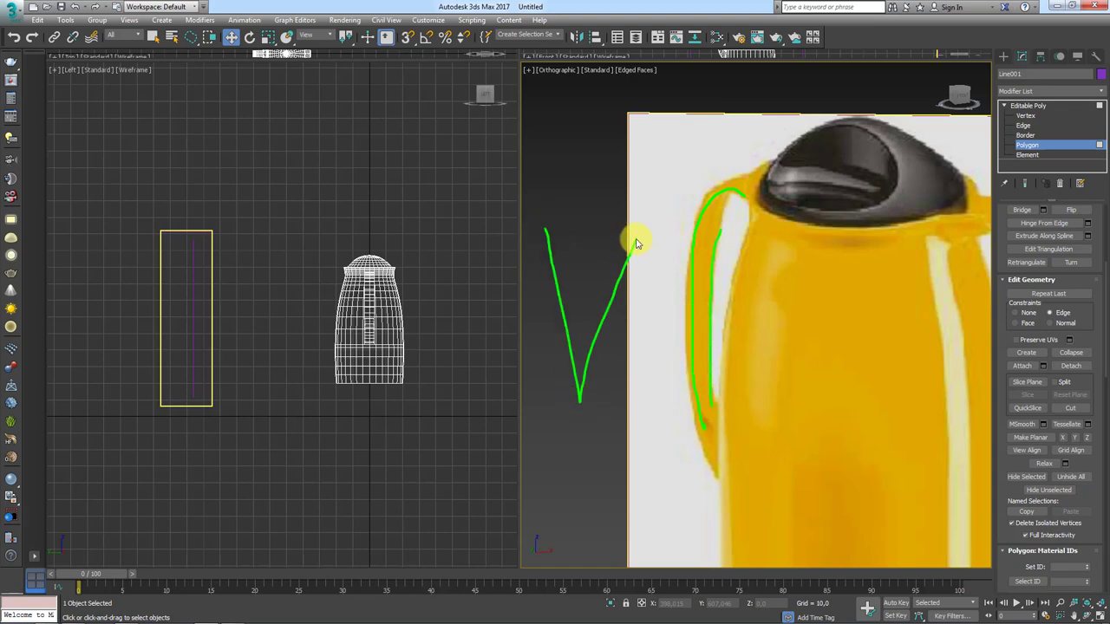
pyautogui.scroll(-3, 602, 302)
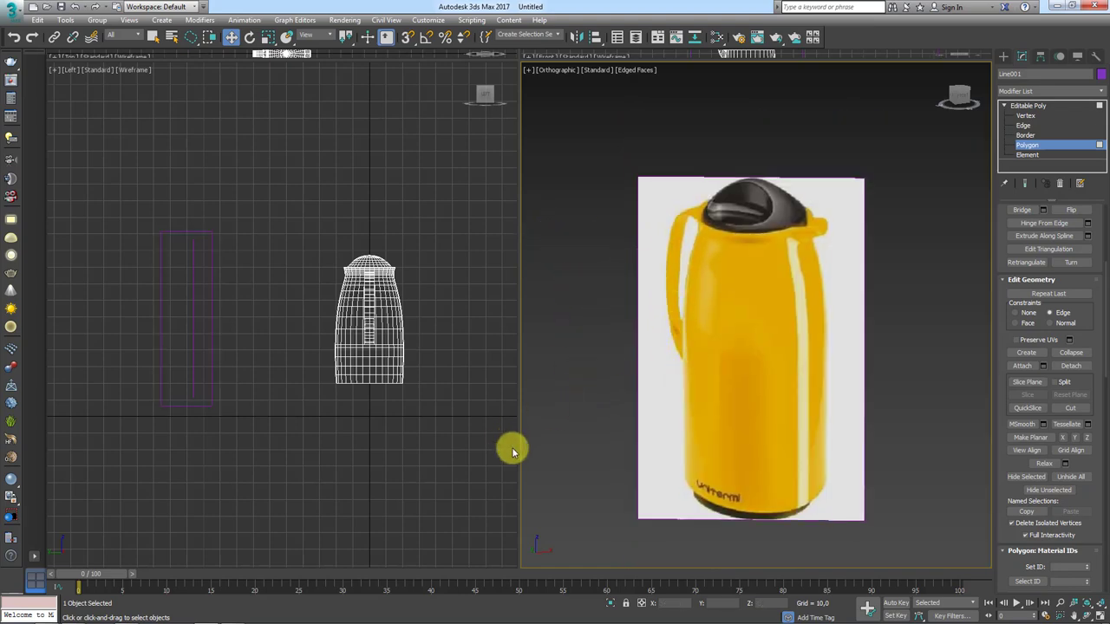
pyautogui.scroll(-2, 760, 404)
pyautogui.scroll(-3, 730, 425)
pyautogui.keyDown('alt'); pyautogui.moveTo(731, 426); pyautogui.dragTo(691, 364, button='middle'); pyautogui.keyUp('alt')
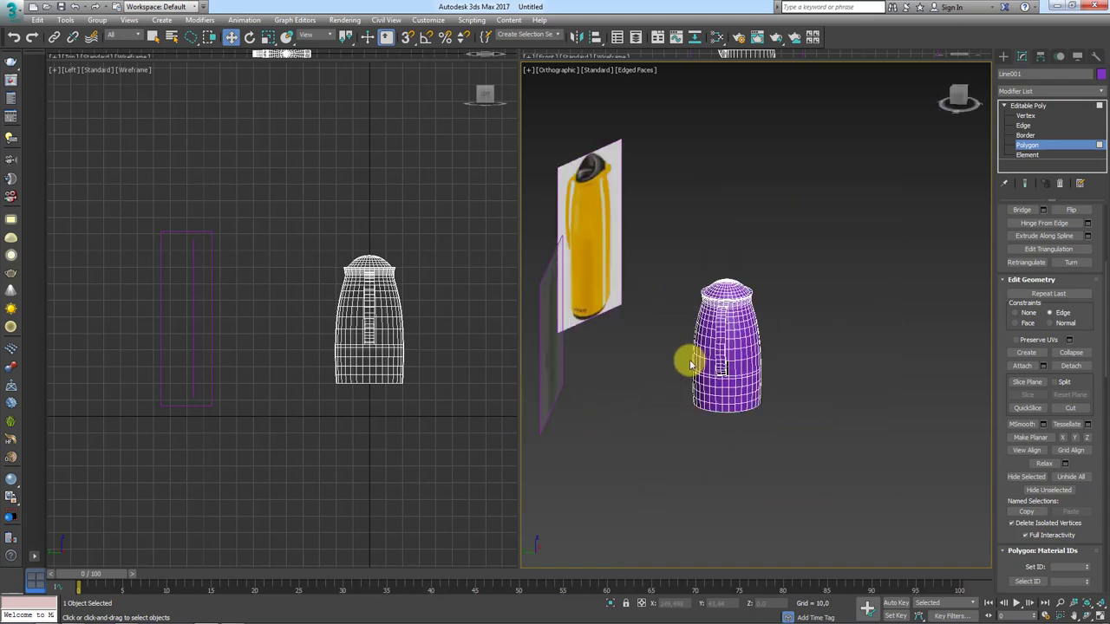
pyautogui.scroll(5, 711, 362)
pyautogui.scroll(3, 763, 361)
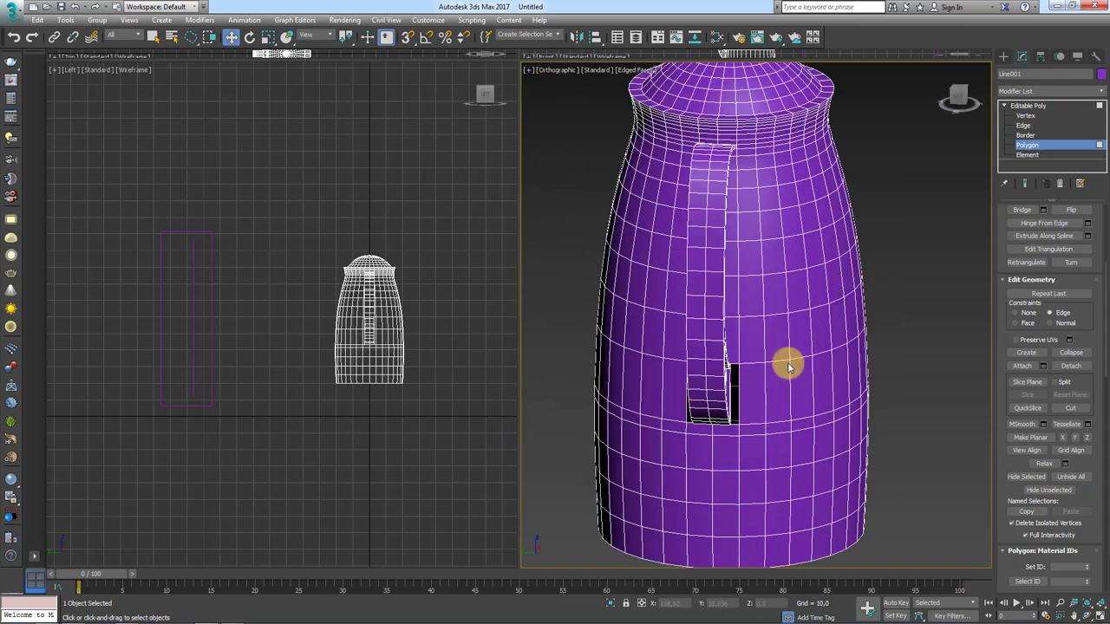
# Step: Select the handle's bottom border, convert it to polygons, and grow the selection over the whole handle
pyautogui.click(1025, 136)
pyautogui.keyDown('alt'); pyautogui.moveTo(850, 347); pyautogui.dragTo(624, 379, button='middle'); pyautogui.keyUp('alt')
pyautogui.click(630, 379)
pyautogui.scroll(2, 727, 405)
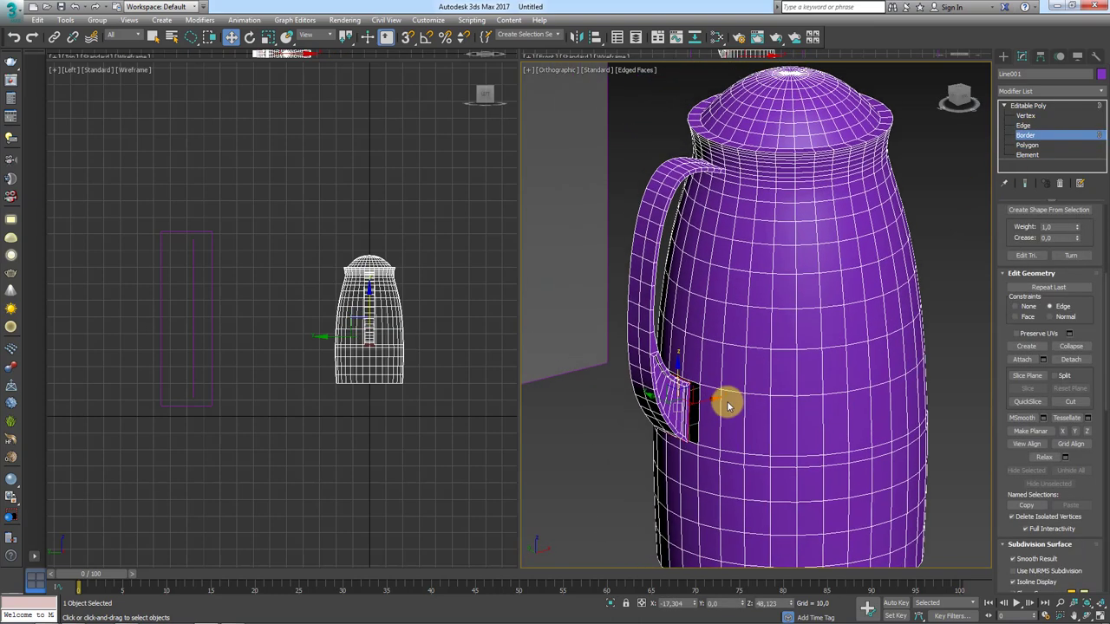
pyautogui.scroll(4, 1040, 286)
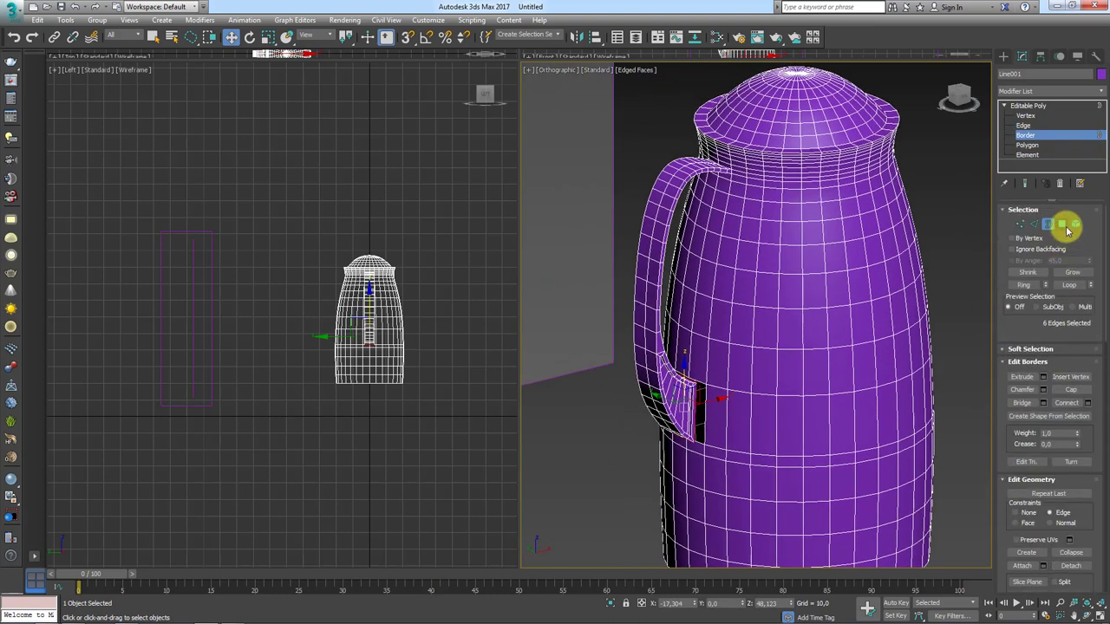
pyautogui.click(1063, 226)
pyautogui.click(1072, 272)
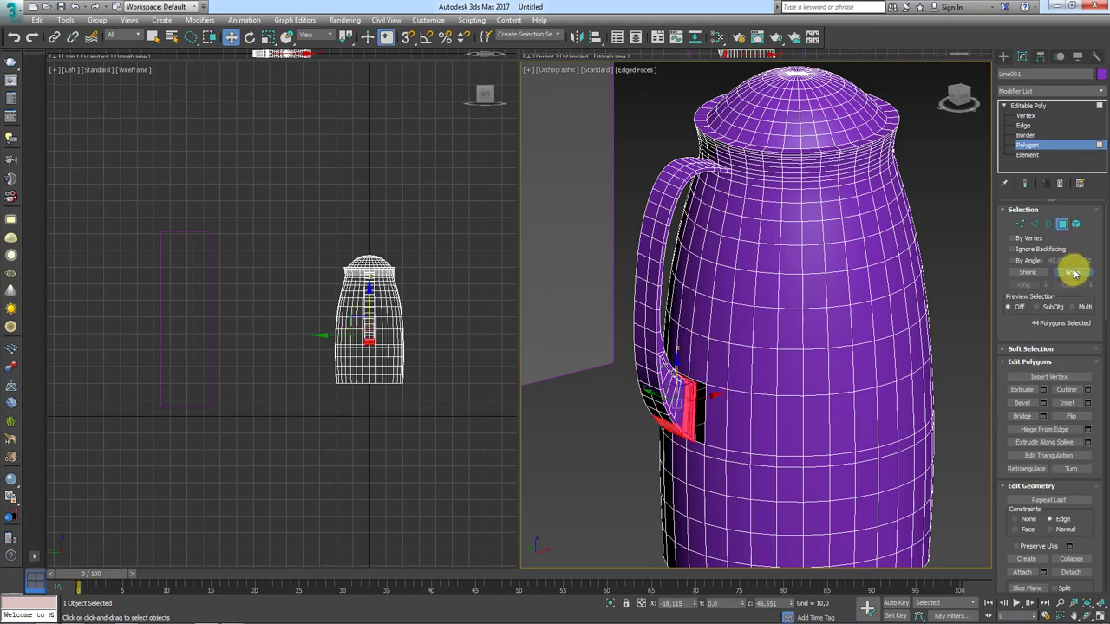
pyautogui.click(1073, 273)
pyautogui.click(1072, 272)
pyautogui.click(1073, 272)
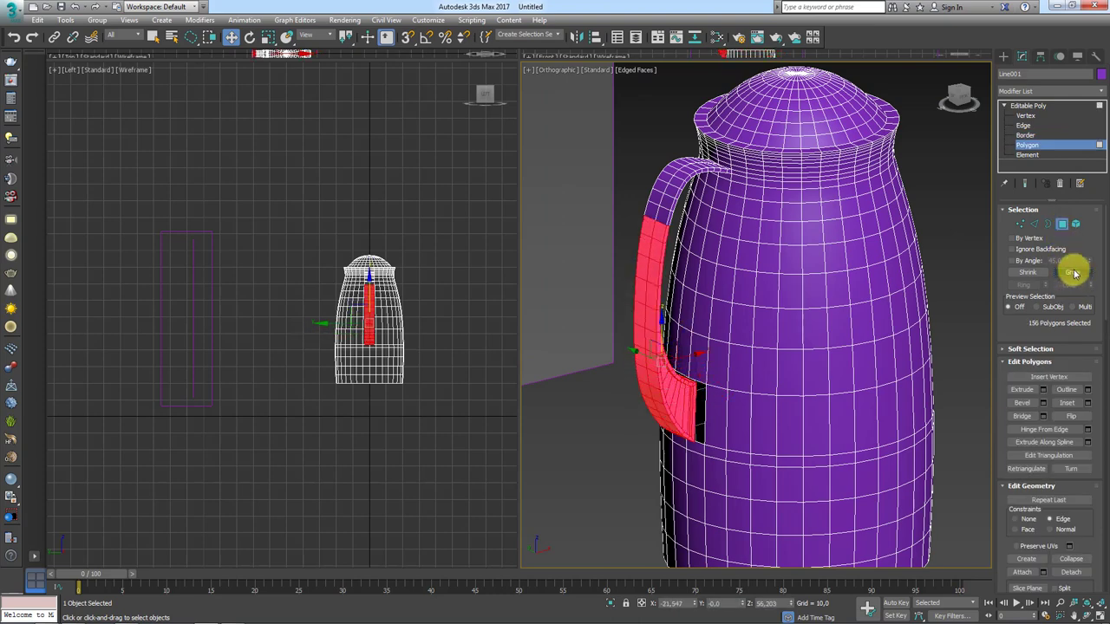
pyautogui.click(1072, 273)
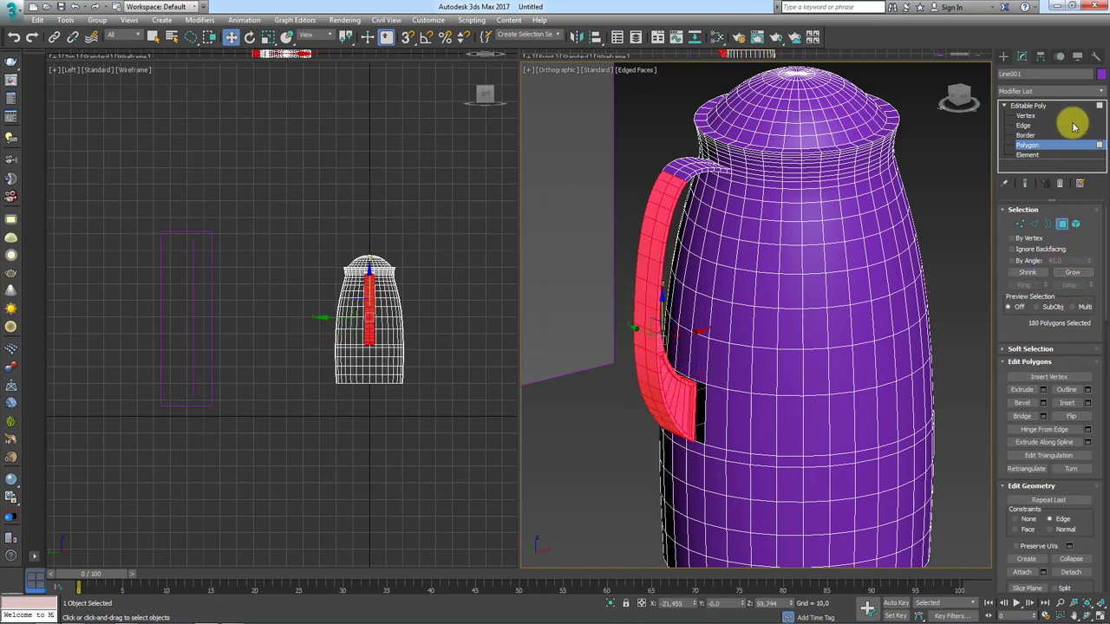
# Step: Add an FFD 2x2x2 modifier around the selected handle polygons
pyautogui.click(1103, 92)
pyautogui.moveTo(1102, 139); pyautogui.dragTo(1092, 223)
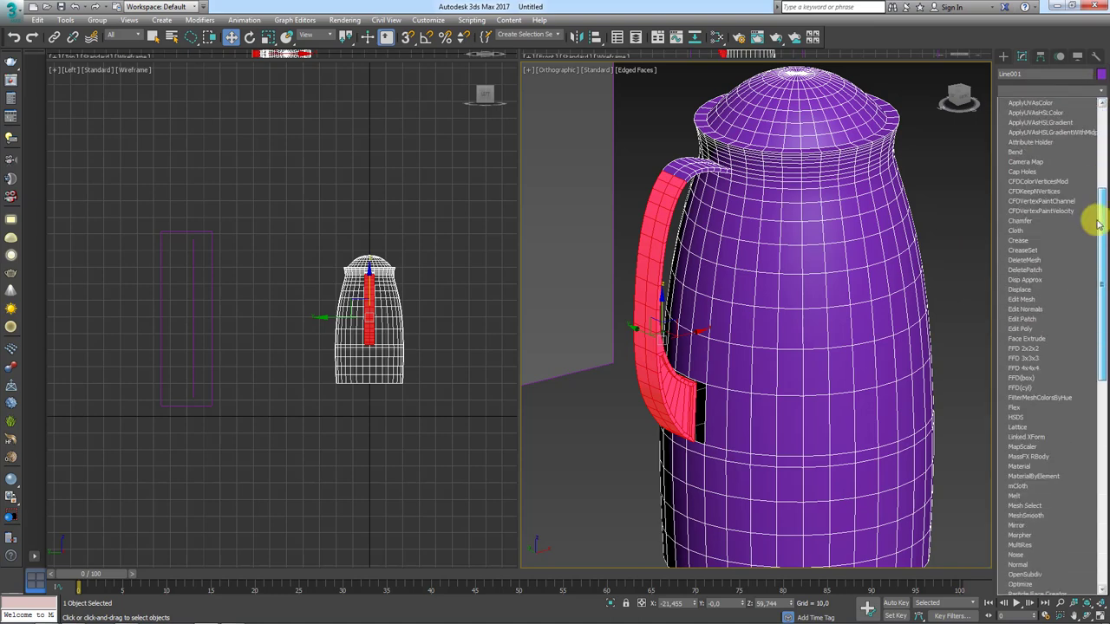
pyautogui.click(1033, 347)
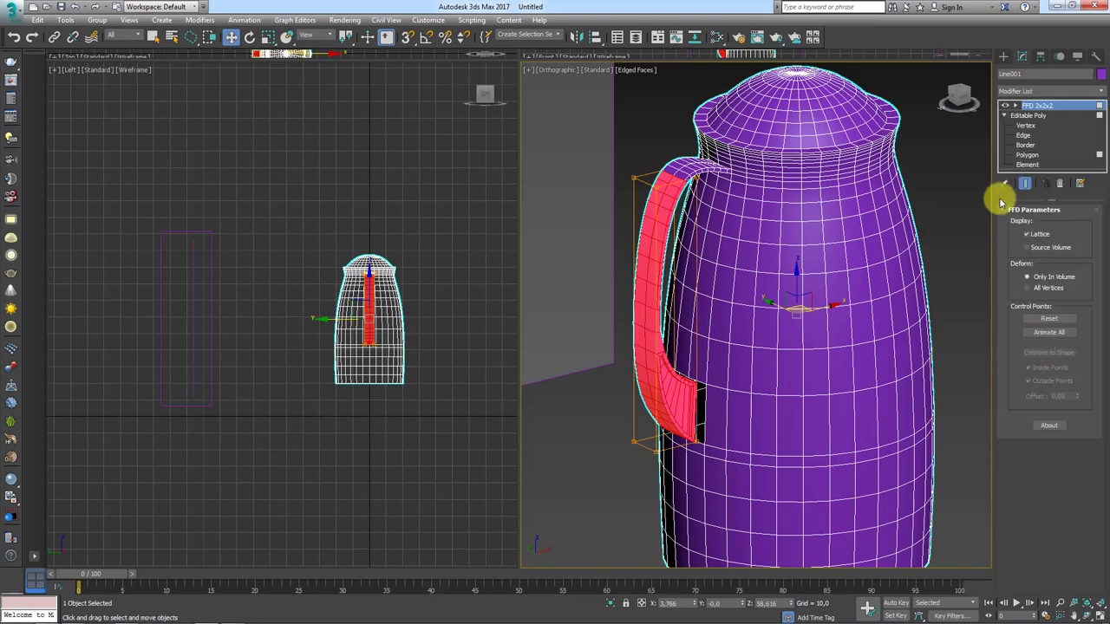
# Step: Scale the FFD lattice's bottom control points inward to taper the handle's lower end
pyautogui.click(1004, 105)
pyautogui.click(1046, 115)
pyautogui.moveTo(847, 359); pyautogui.dragTo(637, 401)
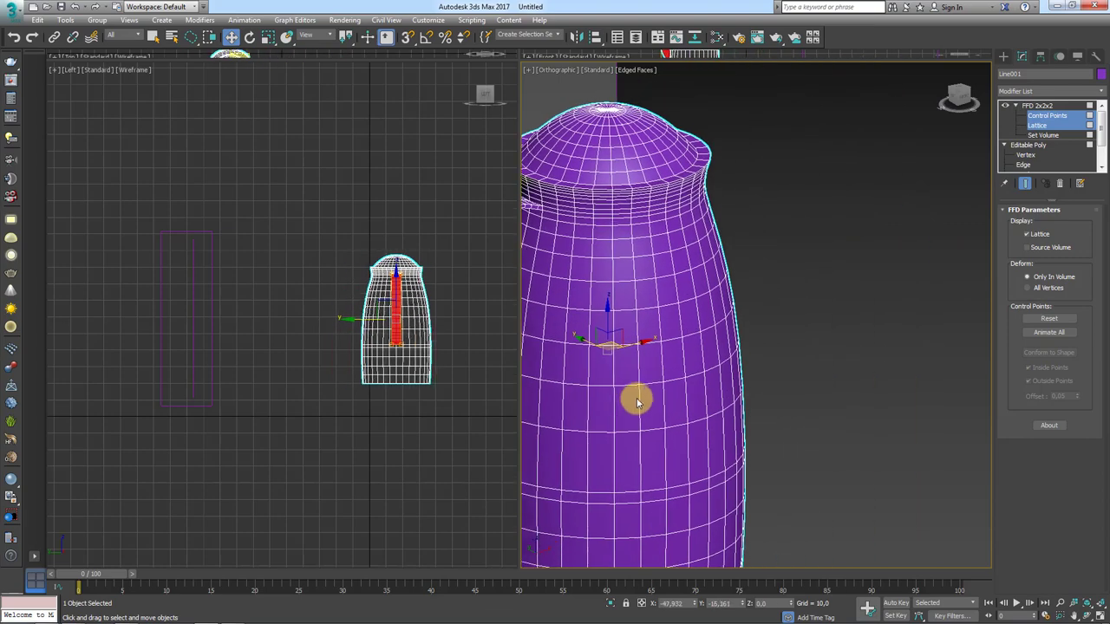
pyautogui.hotkey('ctrl', 'z')
pyautogui.click(1046, 115)
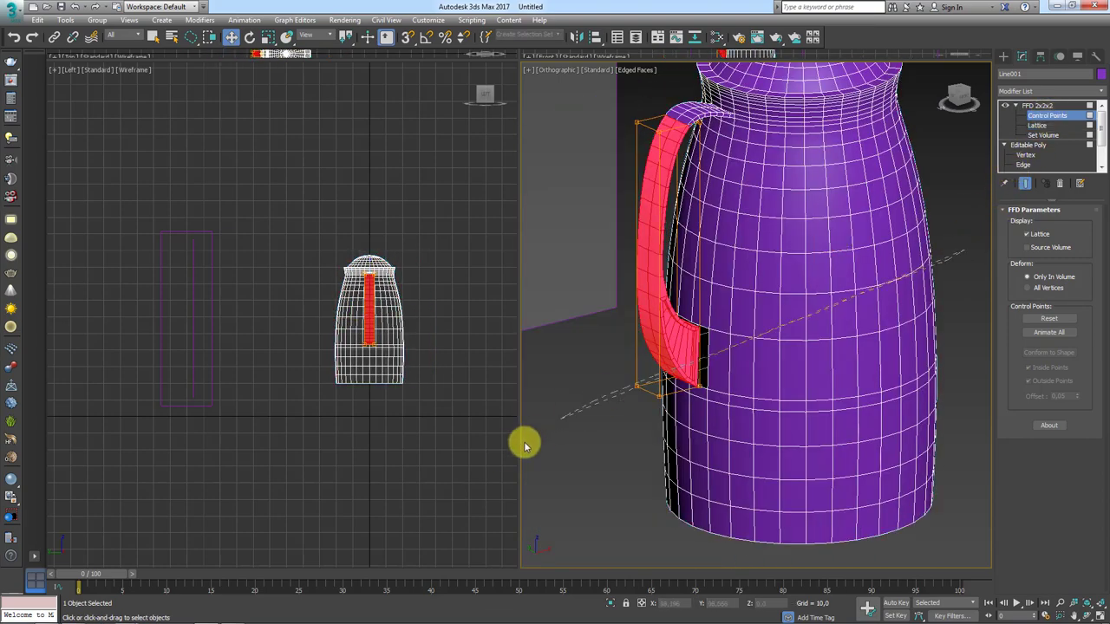
pyautogui.keyDown('alt'); pyautogui.moveTo(679, 441); pyautogui.dragTo(793, 404, button='middle'); pyautogui.keyUp('alt')
pyautogui.press('r')
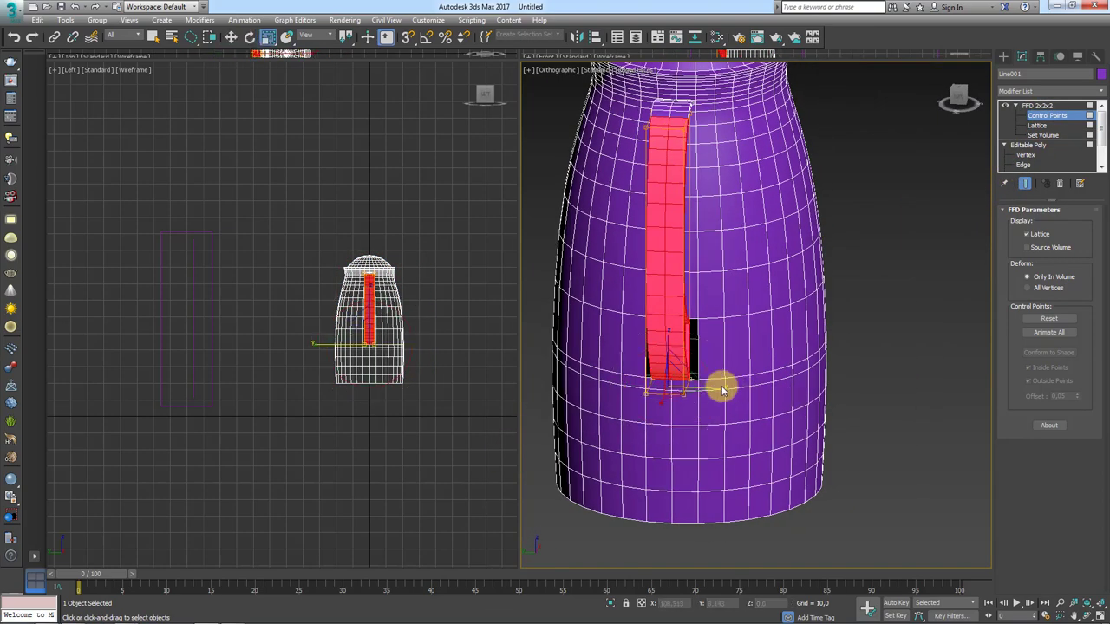
pyautogui.moveTo(664, 389); pyautogui.dragTo(473, 376)
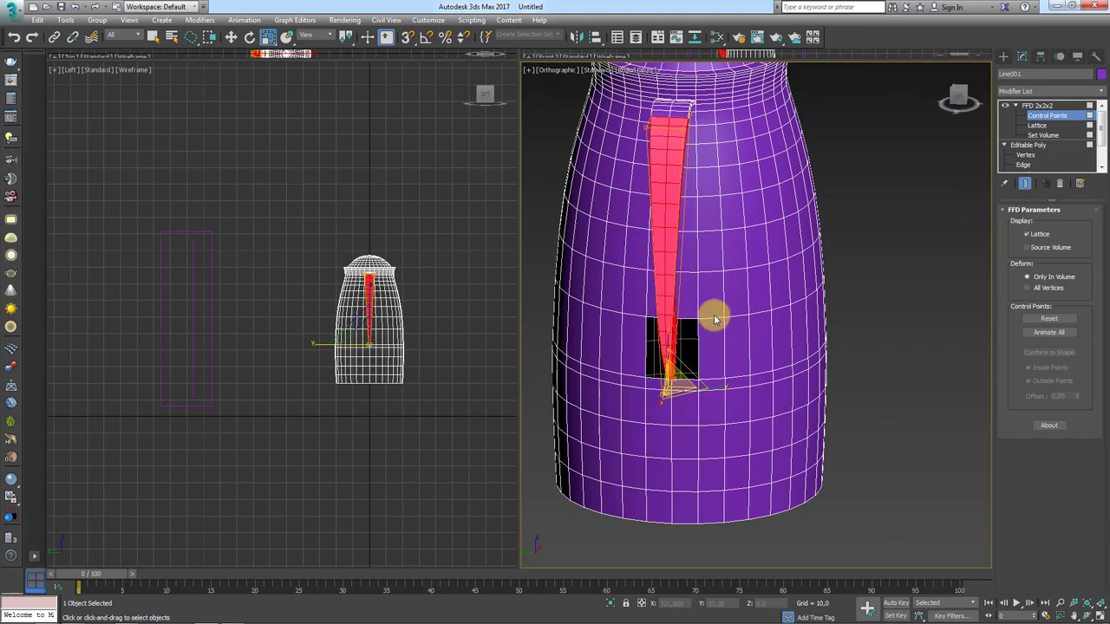
# Step: Orbit, pan and zoom to compare the tapered handle with the yellow reference images
pyautogui.moveTo(714, 320)
pyautogui.keyDown('alt'); pyautogui.mouseDown(button='middle')
pyautogui.moveTo(792, 295)
pyautogui.moveTo(719, 310)
pyautogui.mouseUp(button='middle'); pyautogui.keyUp('alt')
pyautogui.moveTo(745, 233)
pyautogui.keyDown('alt'); pyautogui.mouseDown(button='middle')
pyautogui.moveTo(771, 199)
pyautogui.moveTo(760, 263)
pyautogui.moveTo(627, 321)
pyautogui.moveTo(741, 292)
pyautogui.mouseUp(button='middle'); pyautogui.keyUp('alt')
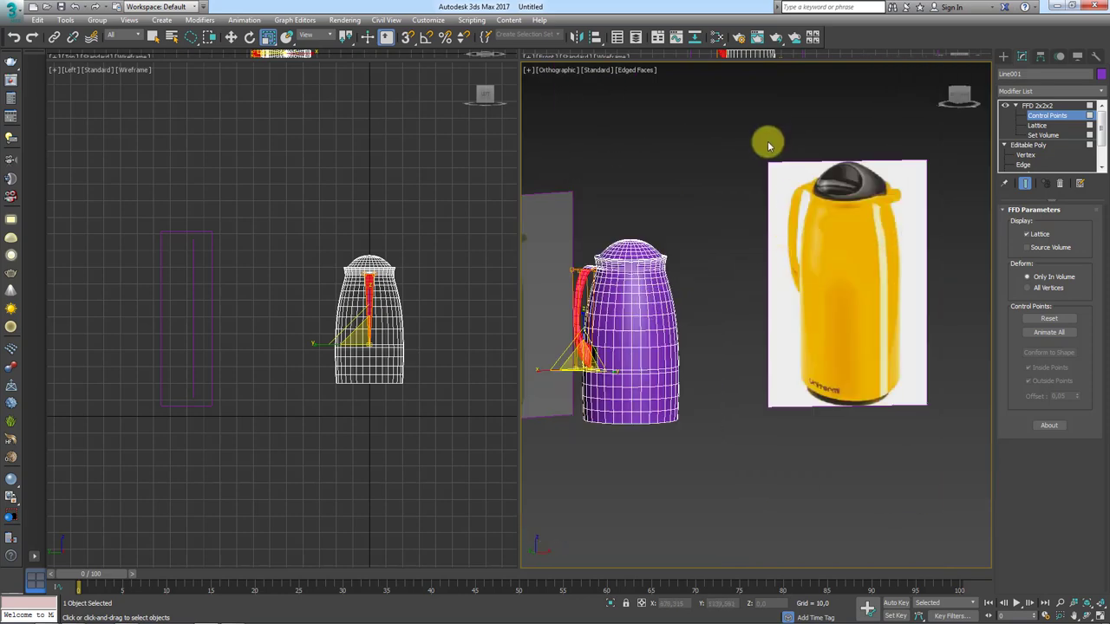
pyautogui.scroll(2, 598, 357)
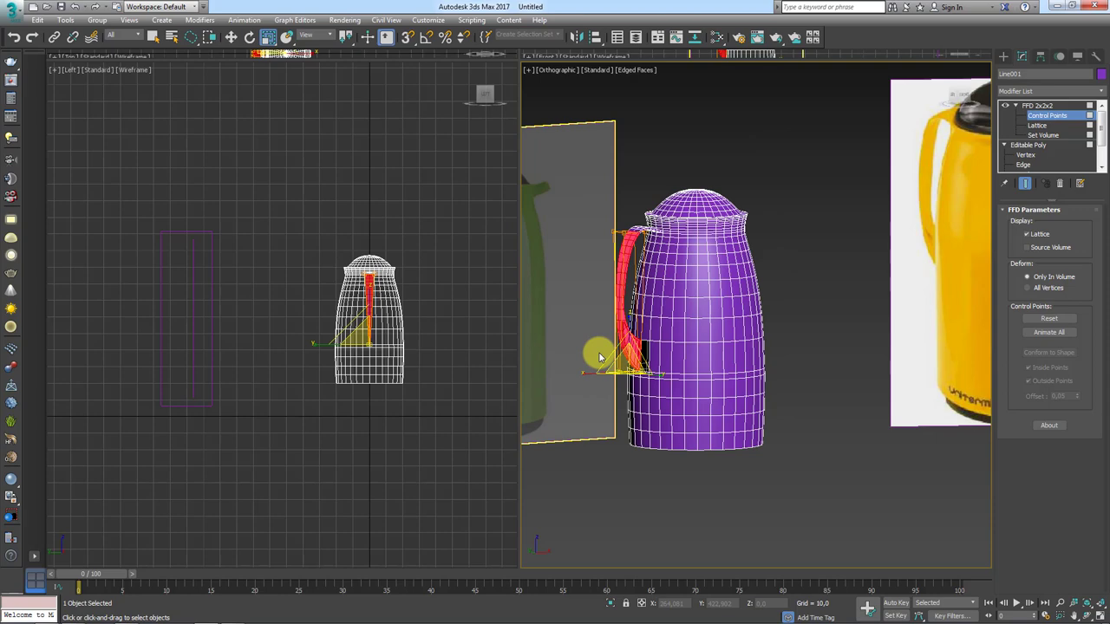
pyautogui.moveTo(695, 302)
pyautogui.keyDown('alt'); pyautogui.mouseDown(button='middle')
pyautogui.moveTo(718, 317)
pyautogui.moveTo(700, 315)
pyautogui.mouseUp(button='middle'); pyautogui.keyUp('alt')
pyautogui.scroll(-2, 700, 315)
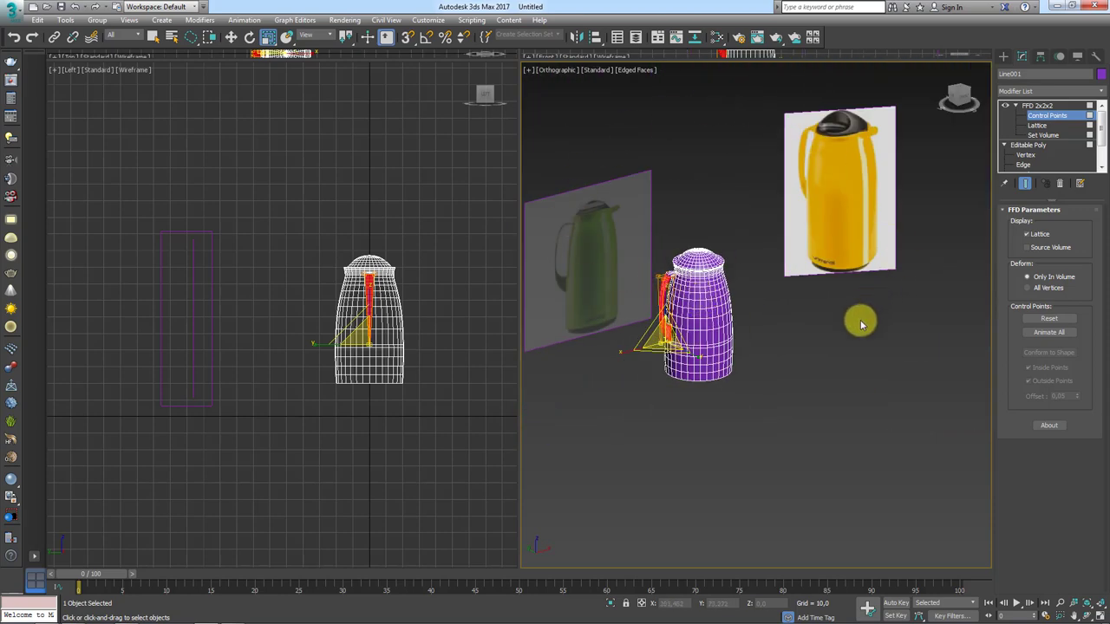
pyautogui.moveTo(738, 286); pyautogui.dragTo(780, 271, button='middle')
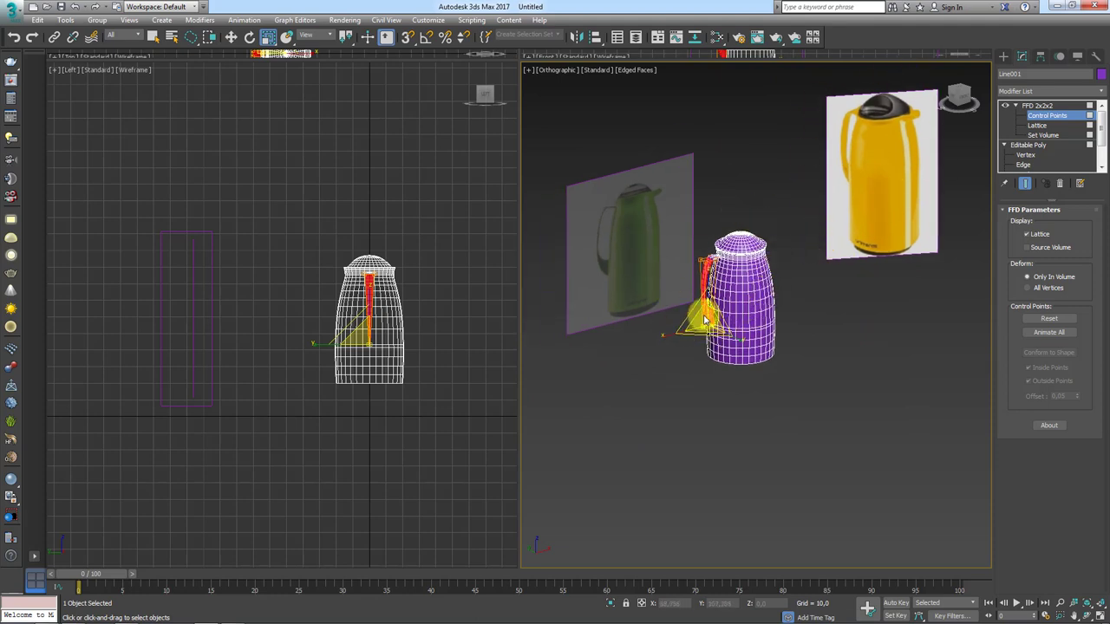
pyautogui.scroll(3, 704, 320)
pyautogui.scroll(3, 723, 322)
pyautogui.scroll(-1, 748, 332)
pyautogui.scroll(-2, 711, 319)
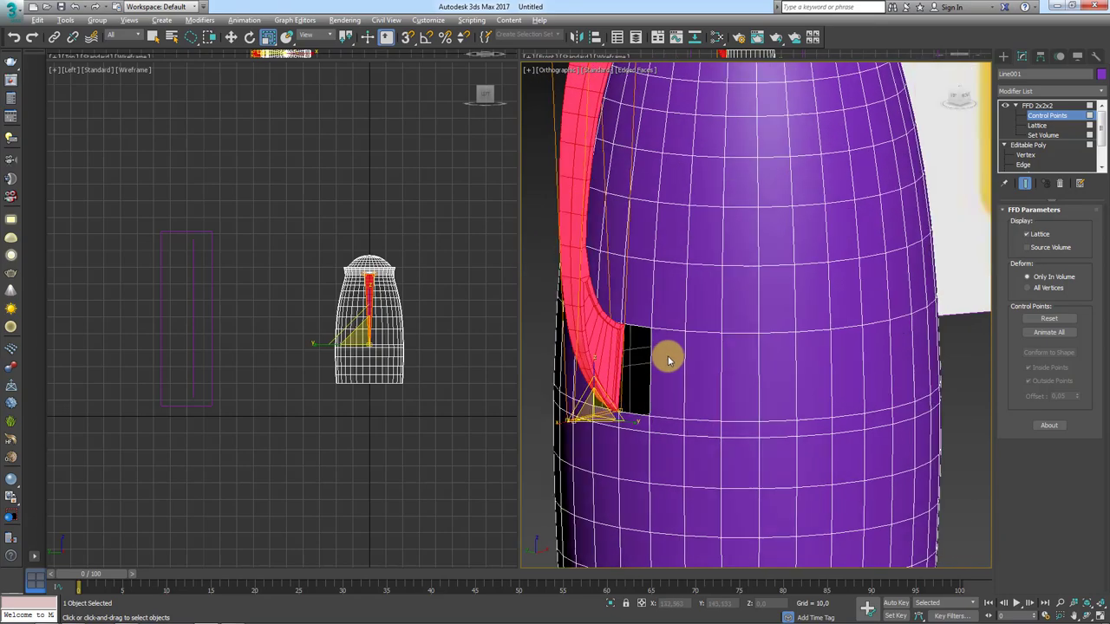
# Step: Collapse the bottle back into an Editable Poly and angle the view onto the hole
pyautogui.rightClick(628, 229)
pyautogui.moveTo(659, 352)
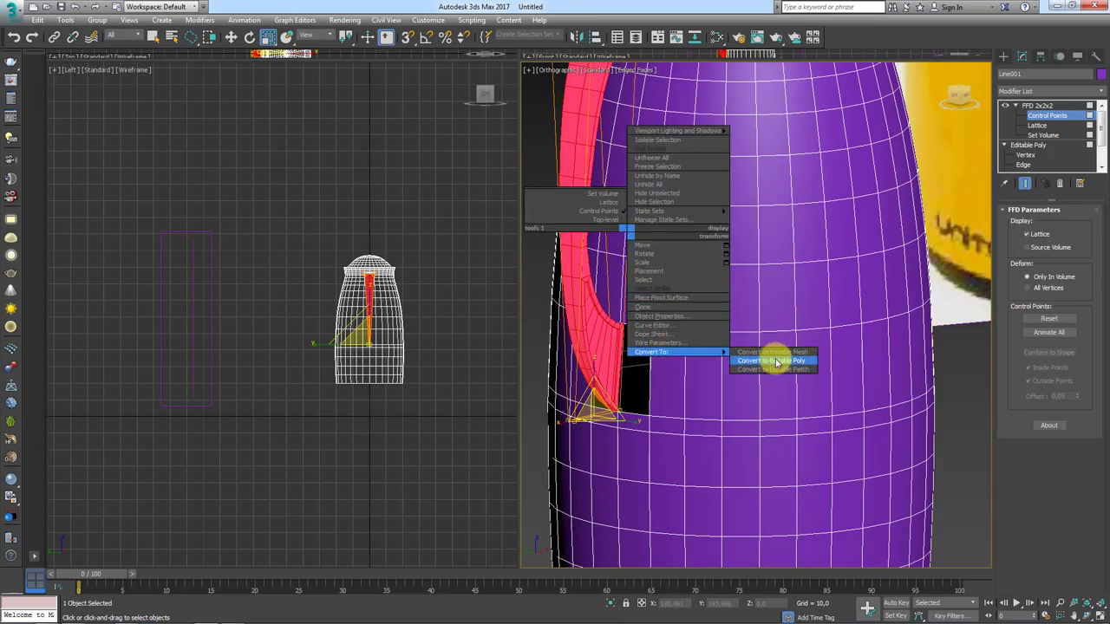
pyautogui.click(777, 363)
pyautogui.scroll(3, 770, 252)
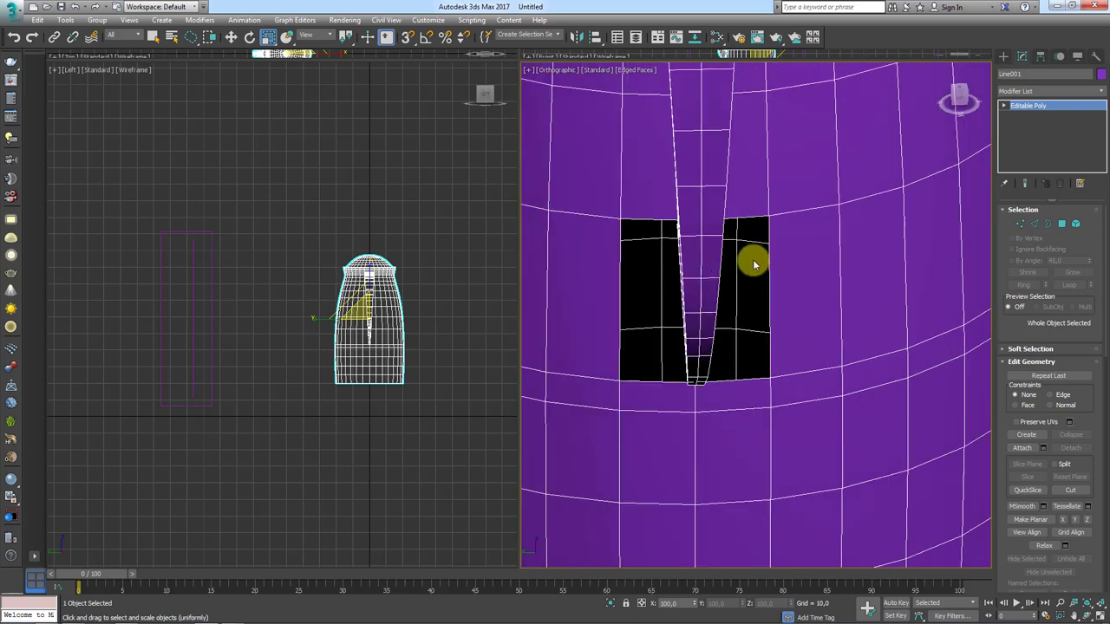
pyautogui.keyDown('alt'); pyautogui.moveTo(794, 290); pyautogui.dragTo(758, 295, button='middle'); pyautogui.keyUp('alt')
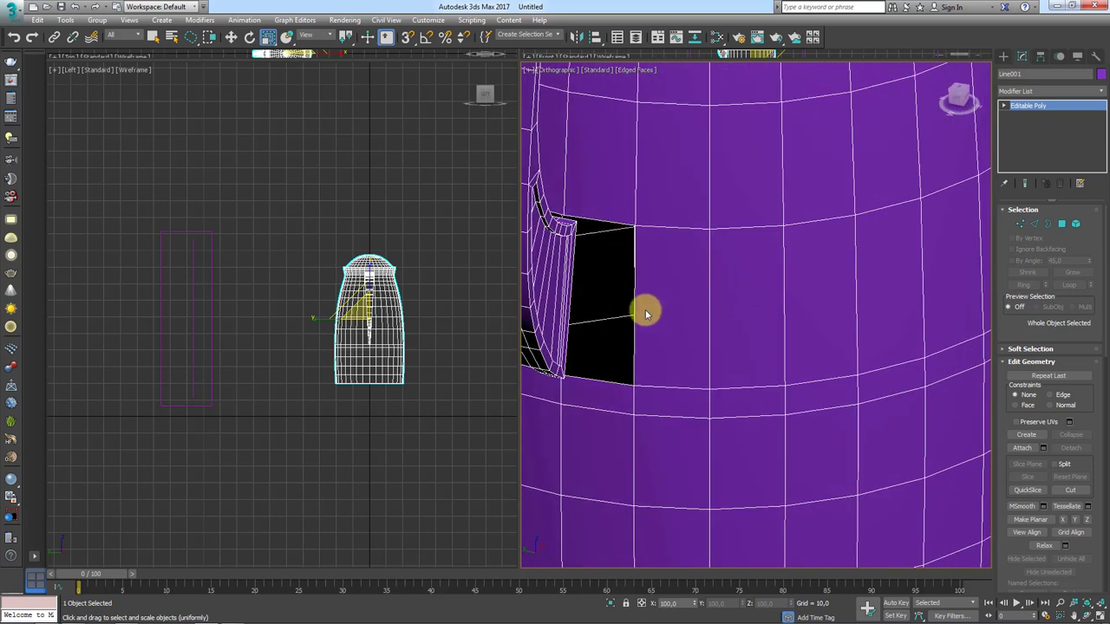
pyautogui.keyDown('alt'); pyautogui.moveTo(646, 314); pyautogui.dragTo(952, 275, button='middle'); pyautogui.keyUp('alt')
# Step: Select the hole's edges, including the slot's top, left and bottom edges
pyautogui.click(1034, 223)
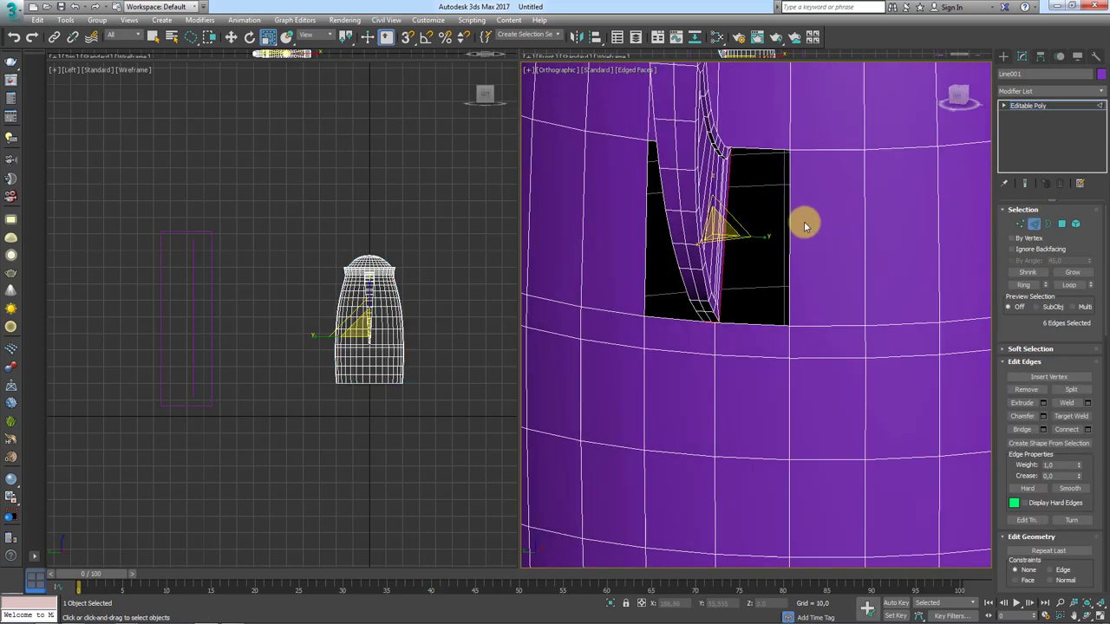
pyautogui.click(790, 228)
pyautogui.keyDown('ctrl'); pyautogui.click(646, 240); pyautogui.keyUp('ctrl')
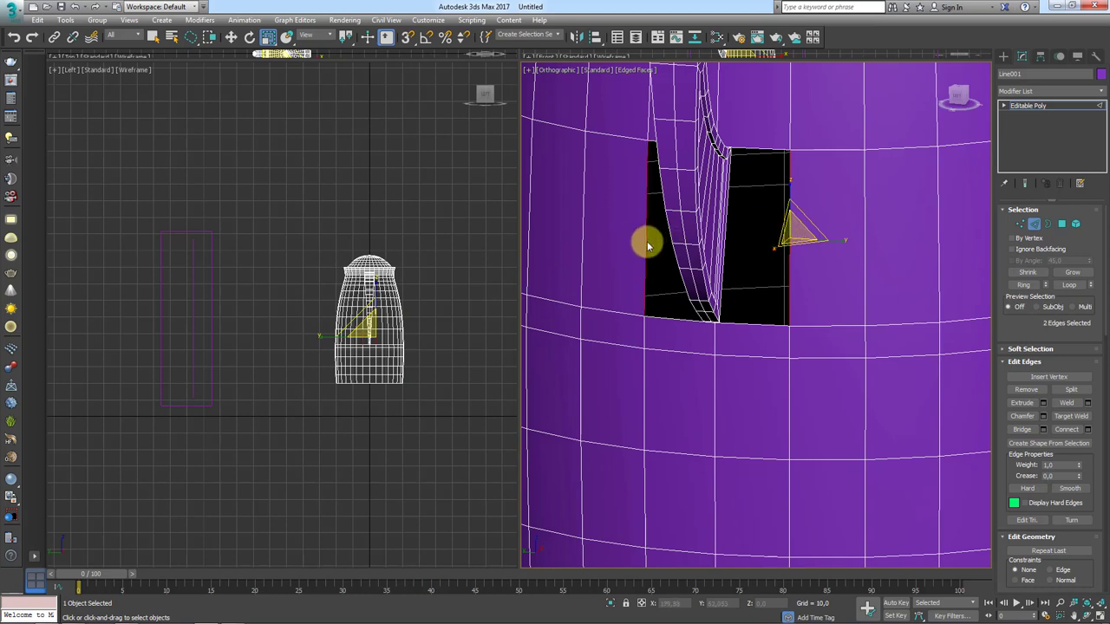
pyautogui.keyDown('alt'); pyautogui.moveTo(780, 223); pyautogui.dragTo(783, 268, button='middle'); pyautogui.keyUp('alt')
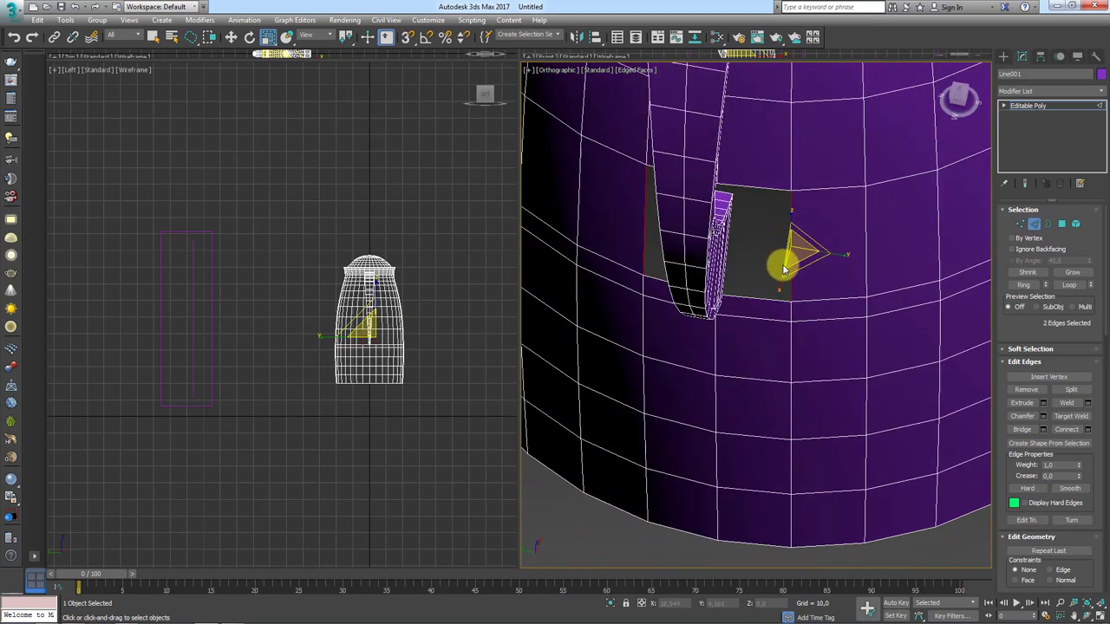
pyautogui.click(745, 192)
pyautogui.keyDown('alt'); pyautogui.moveTo(626, 199); pyautogui.dragTo(653, 199, button='middle'); pyautogui.keyUp('alt')
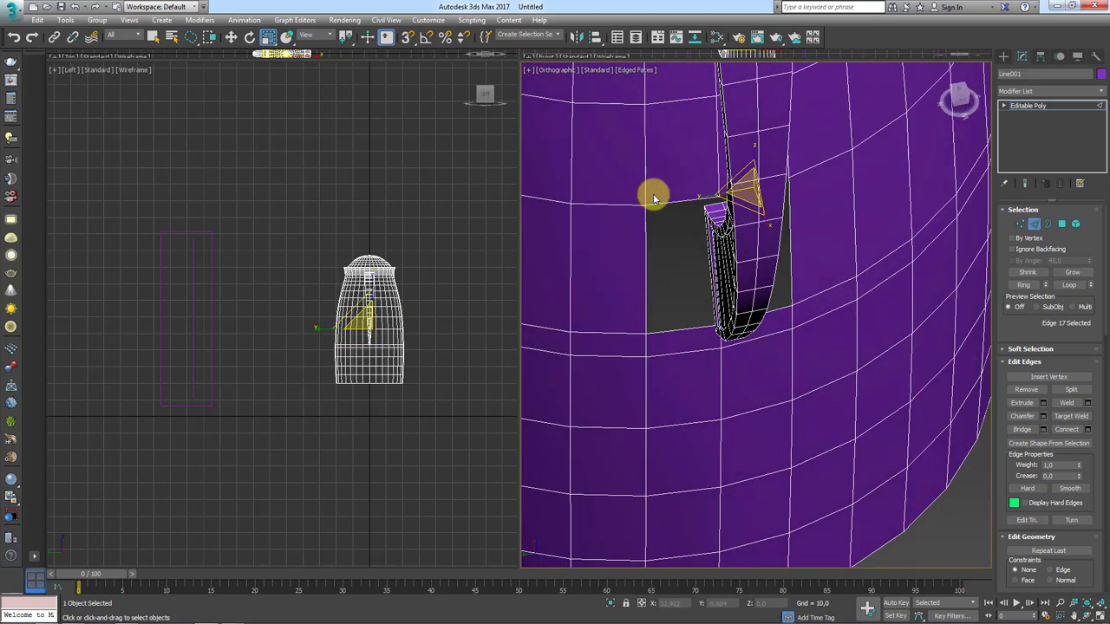
pyautogui.keyDown('ctrl'); pyautogui.click(699, 326); pyautogui.keyUp('ctrl')
pyautogui.moveTo(700, 321)
pyautogui.keyDown('alt'); pyautogui.mouseDown(button='middle')
pyautogui.moveTo(770, 330)
pyautogui.moveTo(788, 314)
pyautogui.moveTo(757, 335)
pyautogui.mouseUp(button='middle'); pyautogui.keyUp('alt')
pyautogui.keyDown('ctrl'); pyautogui.click(774, 326); pyautogui.keyUp('ctrl')
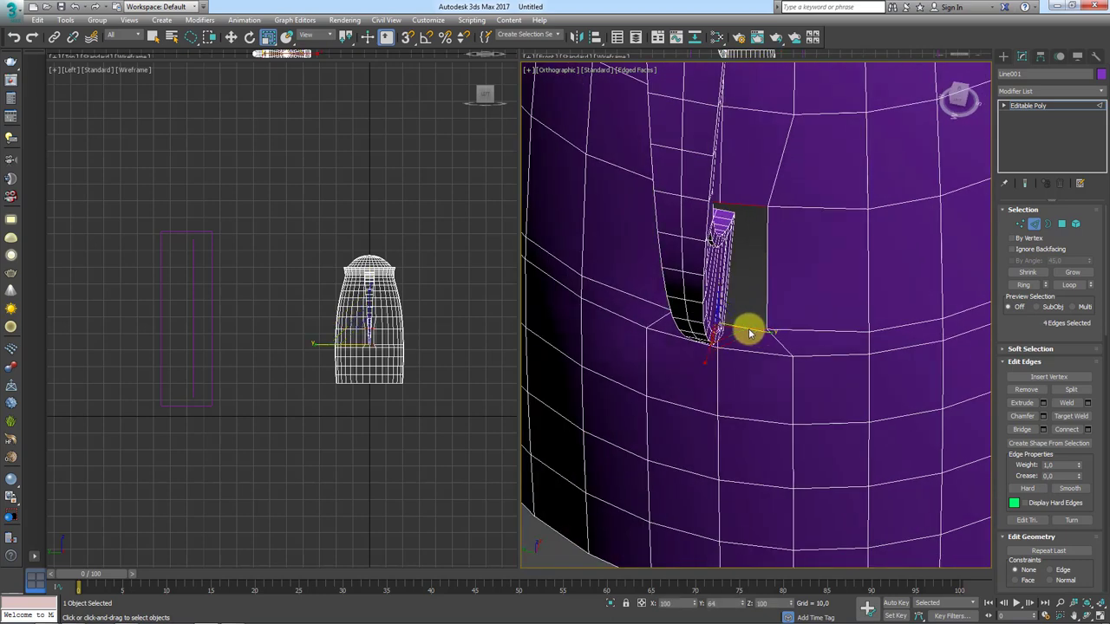
pyautogui.scroll(-5, 1023, 260)
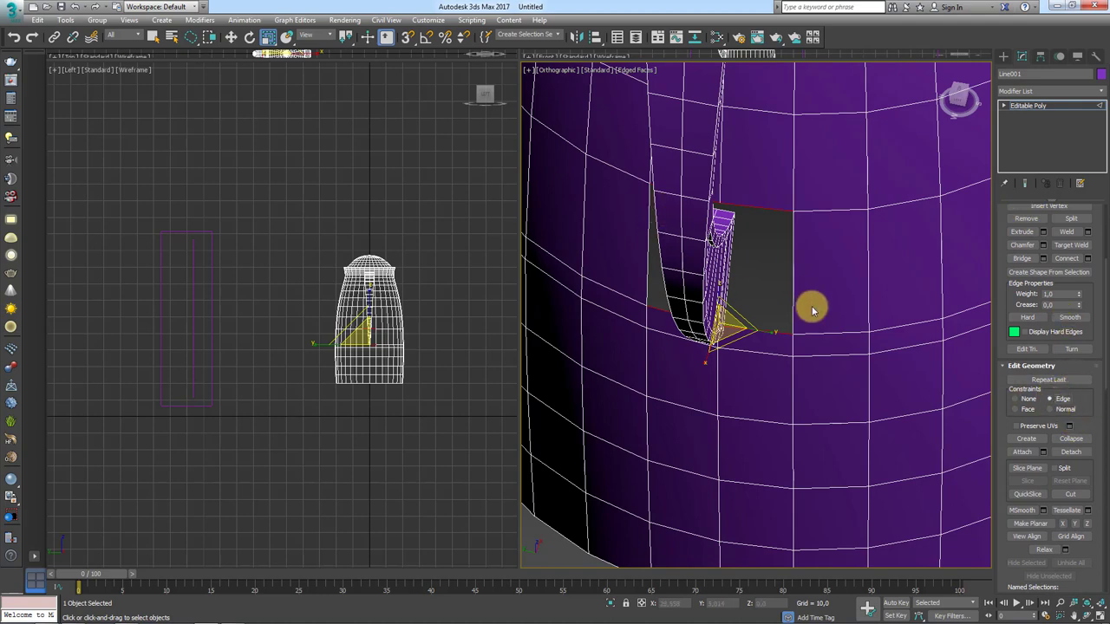
# Step: Slide the slot's right edge left along the surface and select the body's vertical edge
pyautogui.moveTo(769, 332); pyautogui.dragTo(684, 321)
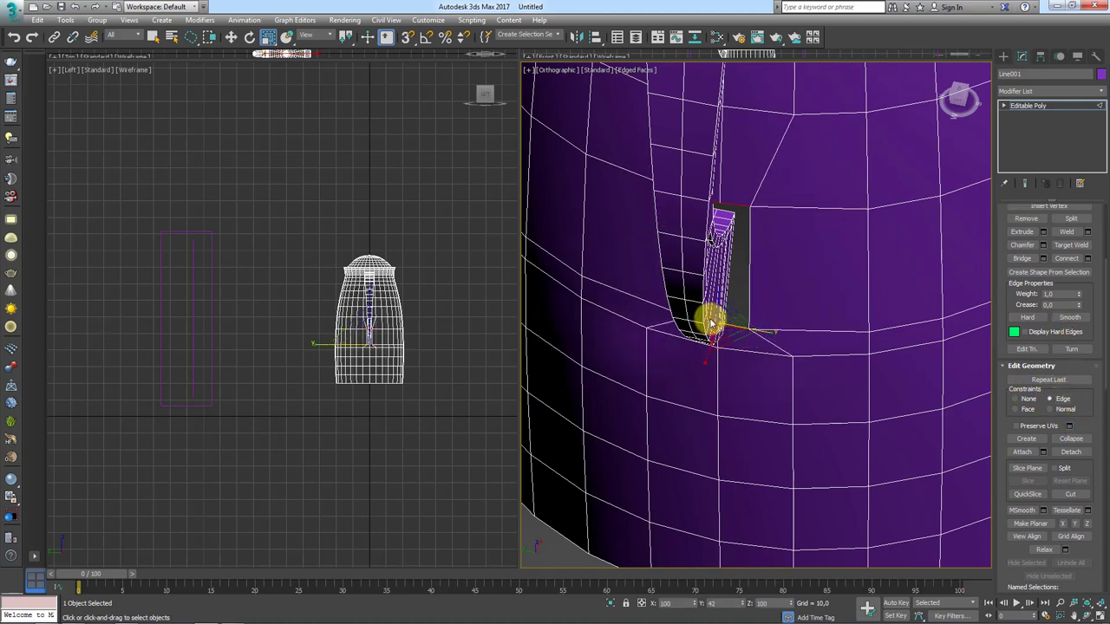
pyautogui.click(868, 271)
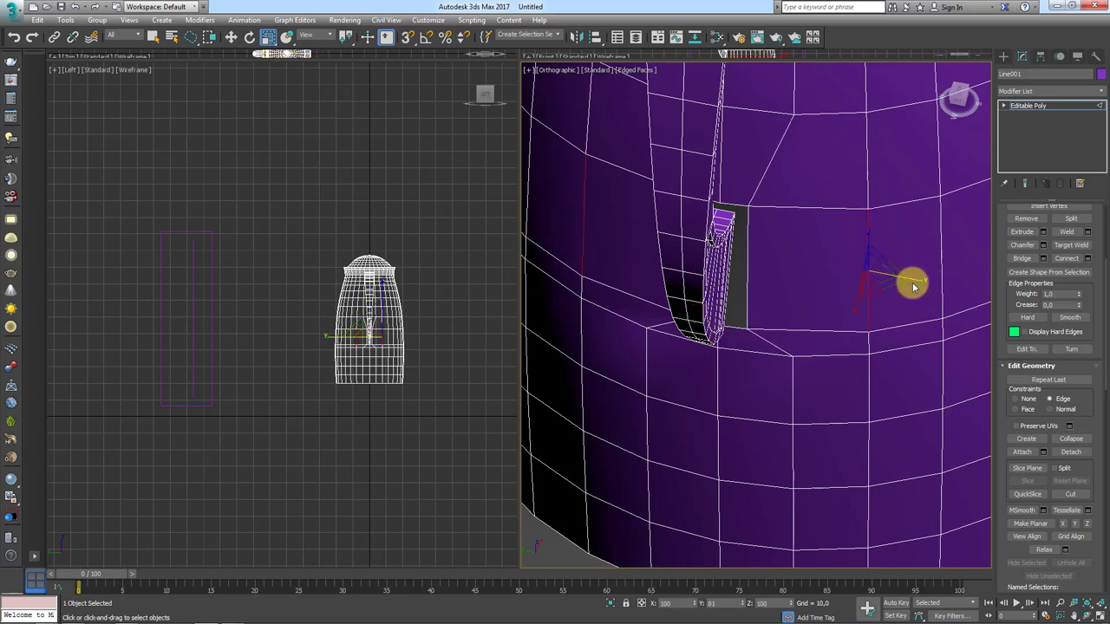
pyautogui.press('r')
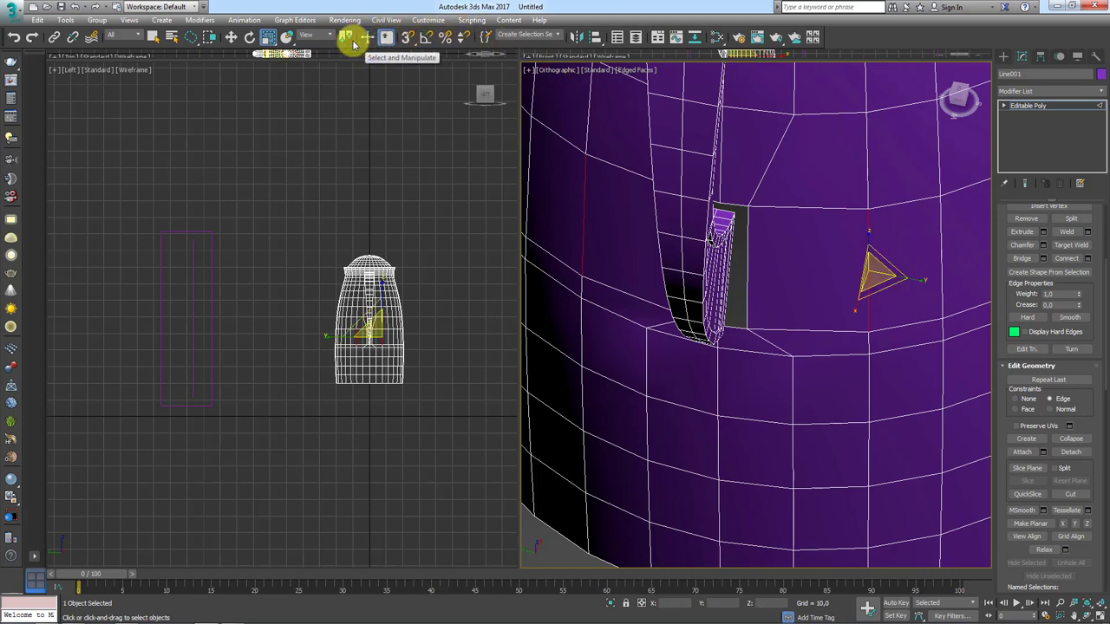
# Step: Scale the selected edges horizontally about the selection centre to line the slot up with the handle
pyautogui.click(346, 76)
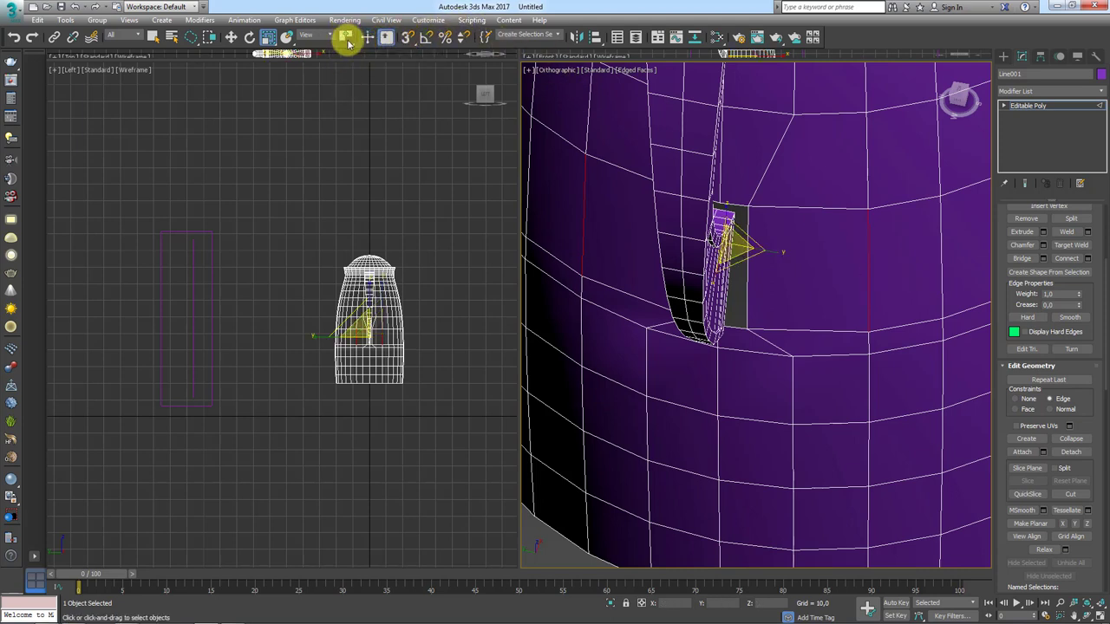
pyautogui.moveTo(774, 255); pyautogui.dragTo(942, 252)
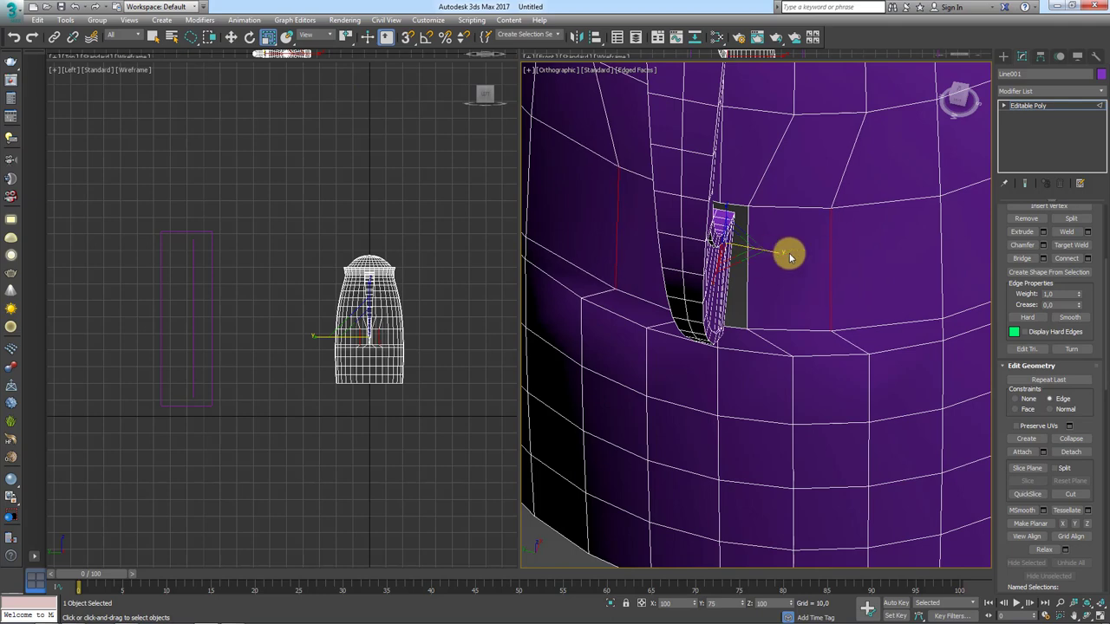
pyautogui.moveTo(557, 201); pyautogui.dragTo(584, 206, button='middle')
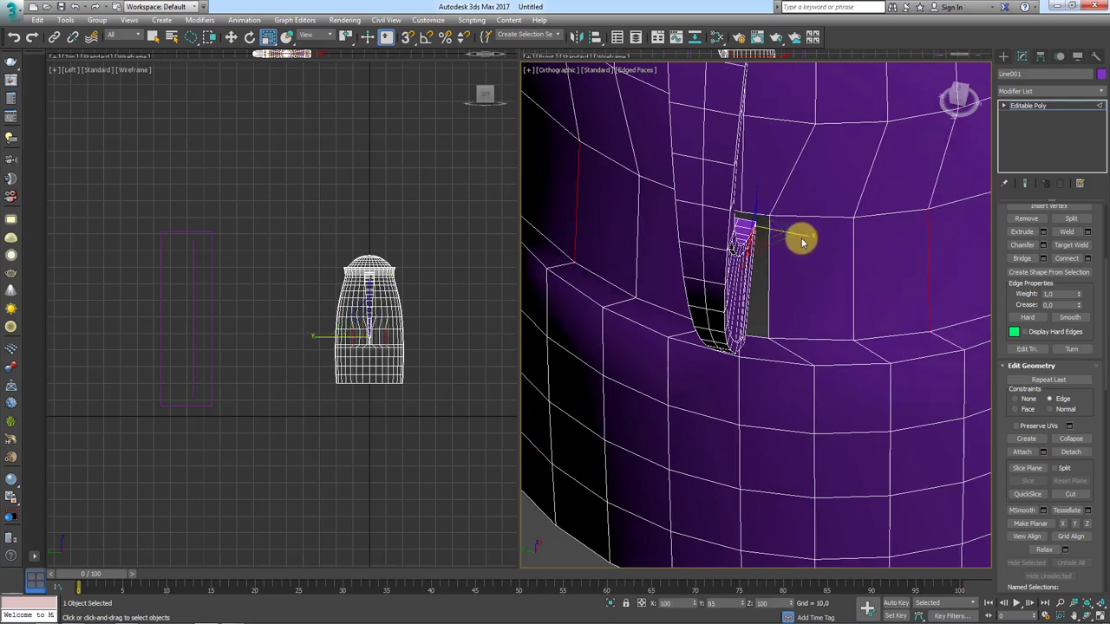
pyautogui.scroll(-3, 805, 237)
pyautogui.scroll(2, 780, 255)
pyautogui.scroll(2, 818, 251)
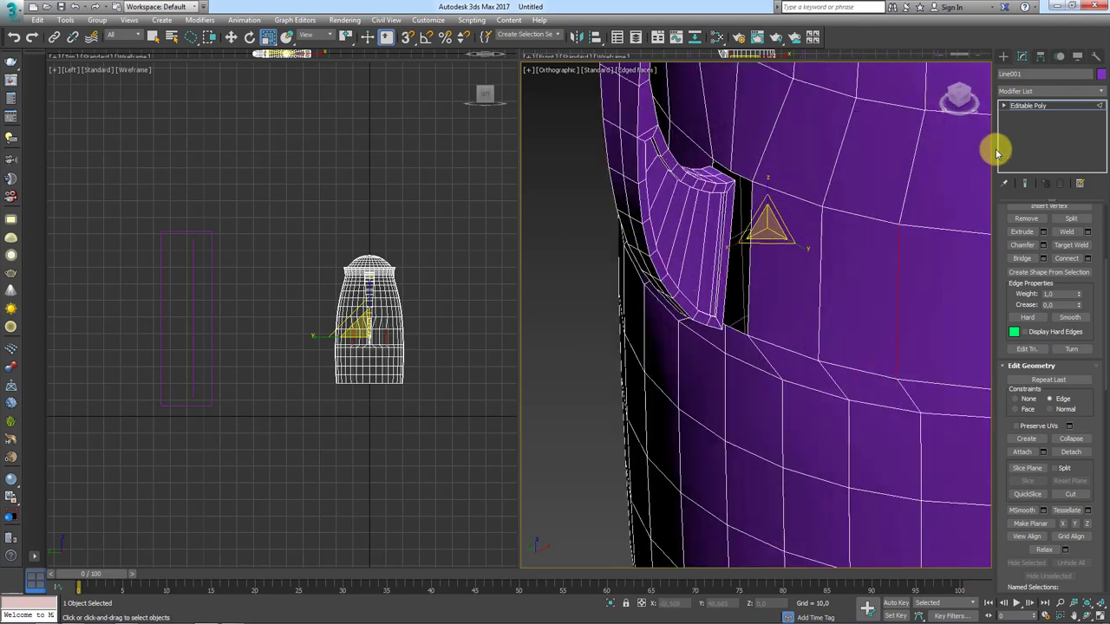
# Step: Switch to Border level, select the slit's border loop, and try bridging it
pyautogui.click(1004, 106)
pyautogui.click(1027, 135)
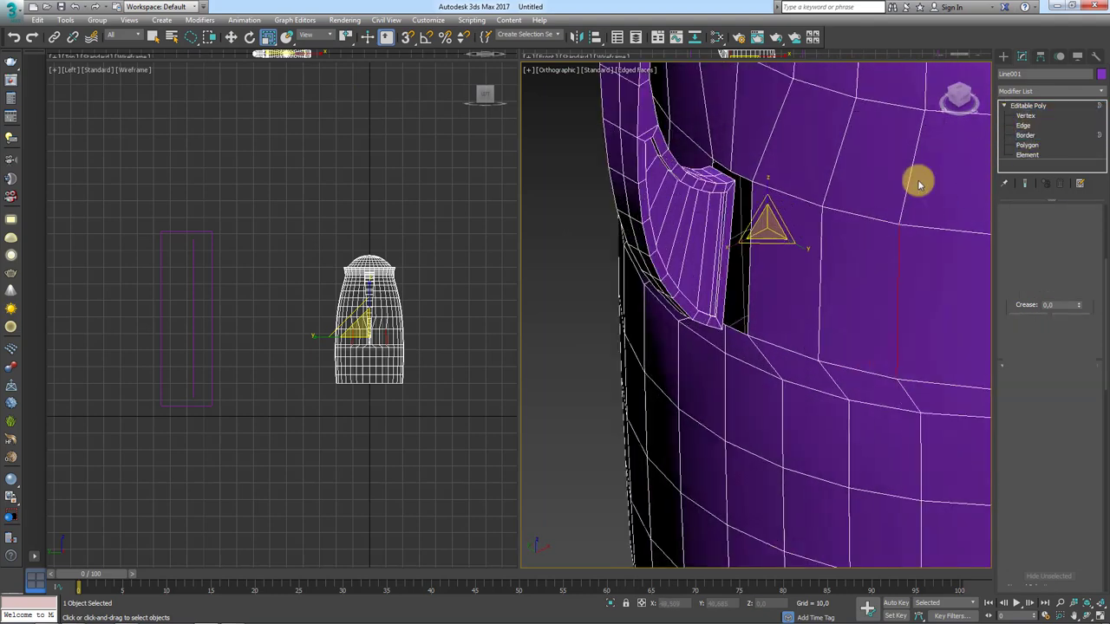
pyautogui.click(744, 216)
pyautogui.moveTo(756, 221)
pyautogui.keyDown('alt'); pyautogui.mouseDown(button='middle')
pyautogui.moveTo(746, 234)
pyautogui.moveTo(763, 290)
pyautogui.moveTo(728, 335)
pyautogui.moveTo(802, 297)
pyautogui.moveTo(791, 299)
pyautogui.moveTo(790, 325)
pyautogui.moveTo(805, 317)
pyautogui.moveTo(783, 396)
pyautogui.moveTo(680, 342)
pyautogui.mouseUp(button='middle'); pyautogui.keyUp('alt')
pyautogui.click(1023, 235)
pyautogui.moveTo(679, 343); pyautogui.dragTo(684, 345)
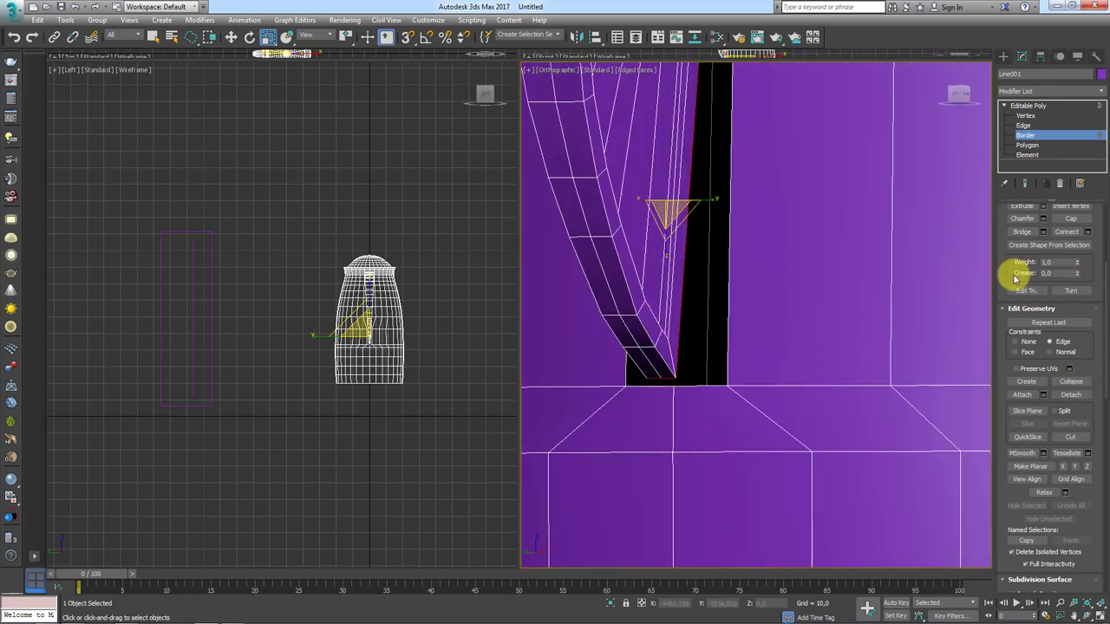
# Step: Bridge the slit's two borders with Twist 1, fusing the handle's end into the body
pyautogui.scroll(2, 1013, 338)
pyautogui.scroll(2, 1032, 372)
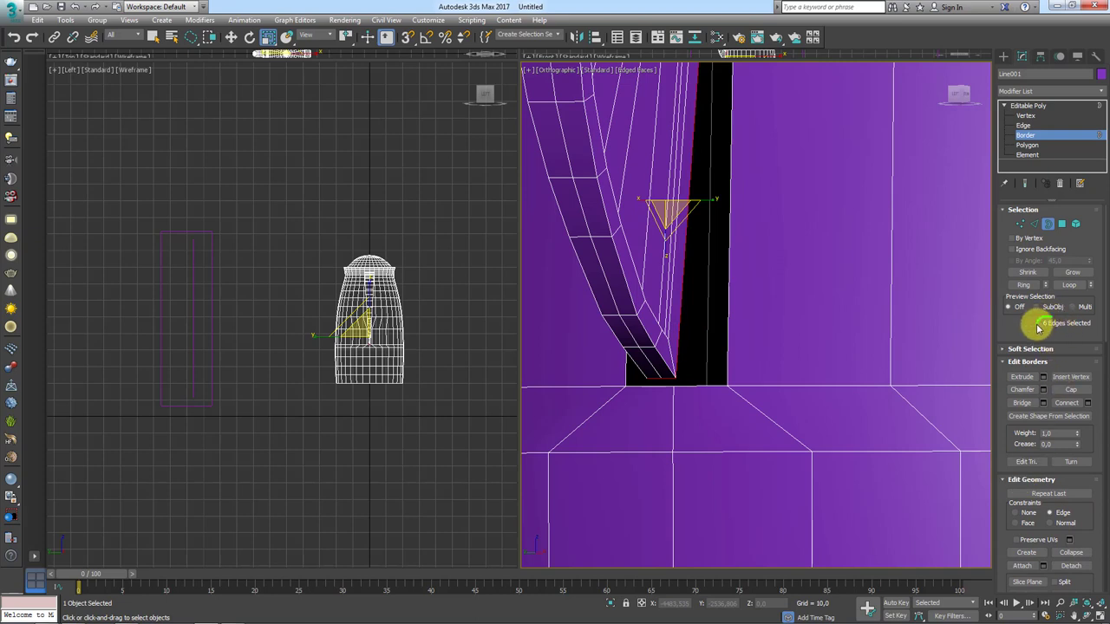
pyautogui.moveTo(760, 295); pyautogui.dragTo(763, 375, button='middle')
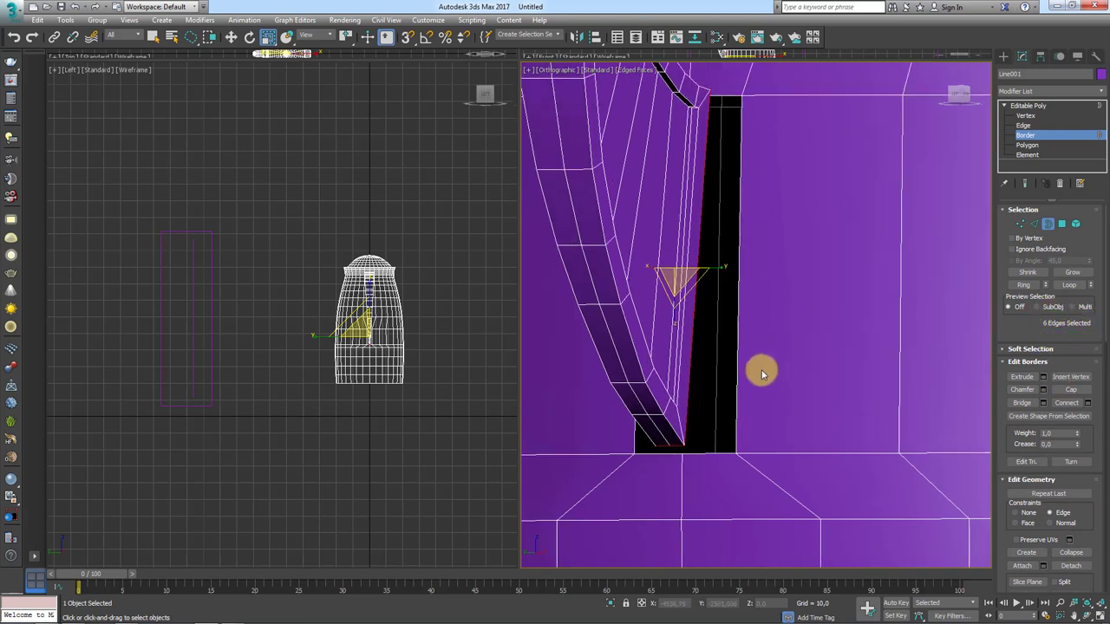
pyautogui.click(737, 364)
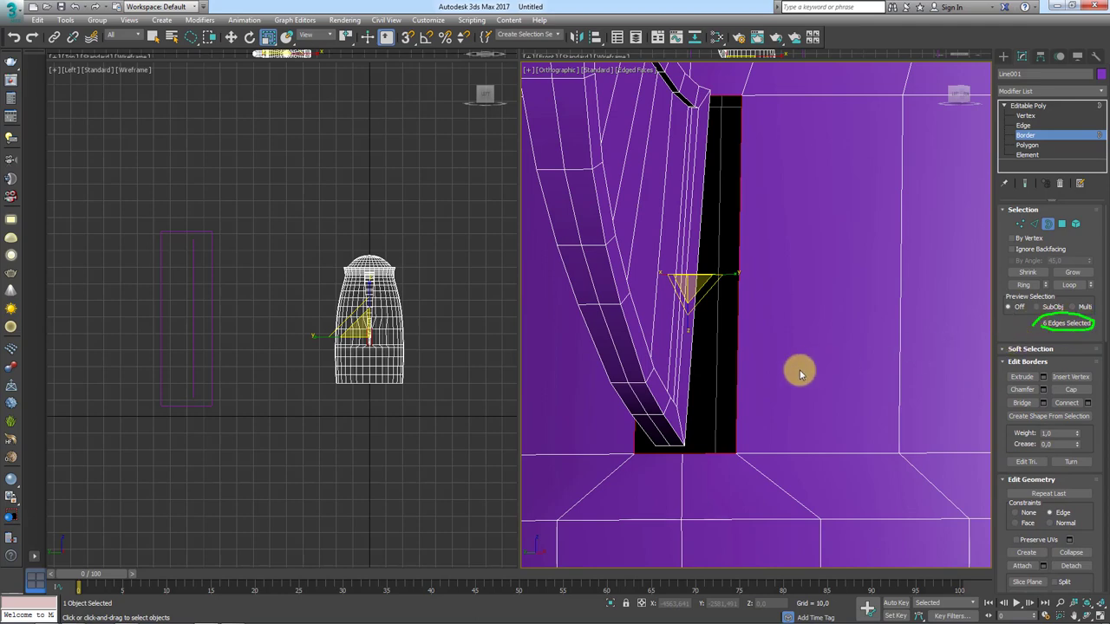
pyautogui.moveTo(691, 373)
pyautogui.keyDown('alt'); pyautogui.mouseDown(button='middle')
pyautogui.moveTo(738, 390)
pyautogui.moveTo(991, 360)
pyautogui.mouseUp(button='middle'); pyautogui.keyUp('alt')
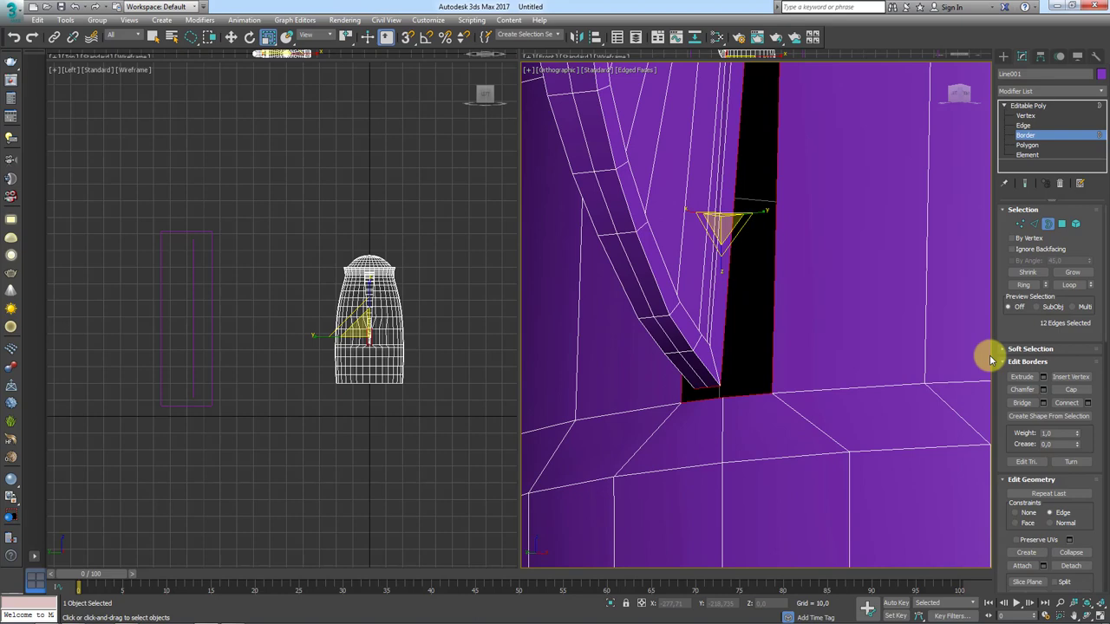
pyautogui.click(1043, 402)
pyautogui.keyDown('alt'); pyautogui.moveTo(805, 383); pyautogui.dragTo(825, 383, button='middle'); pyautogui.keyUp('alt')
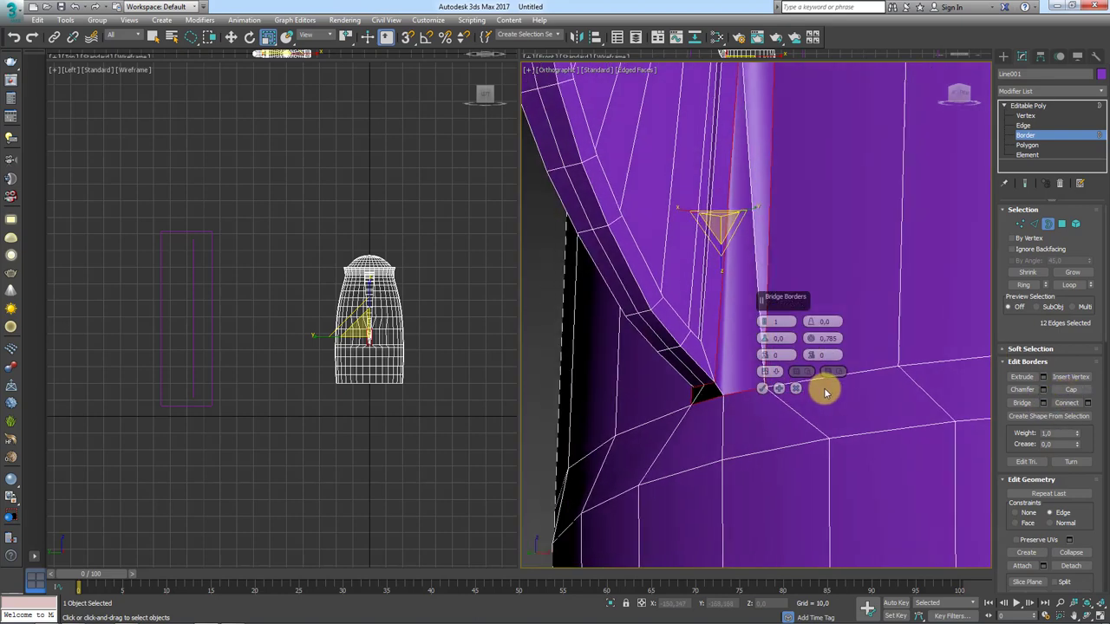
pyautogui.moveTo(763, 359); pyautogui.dragTo(768, 358)
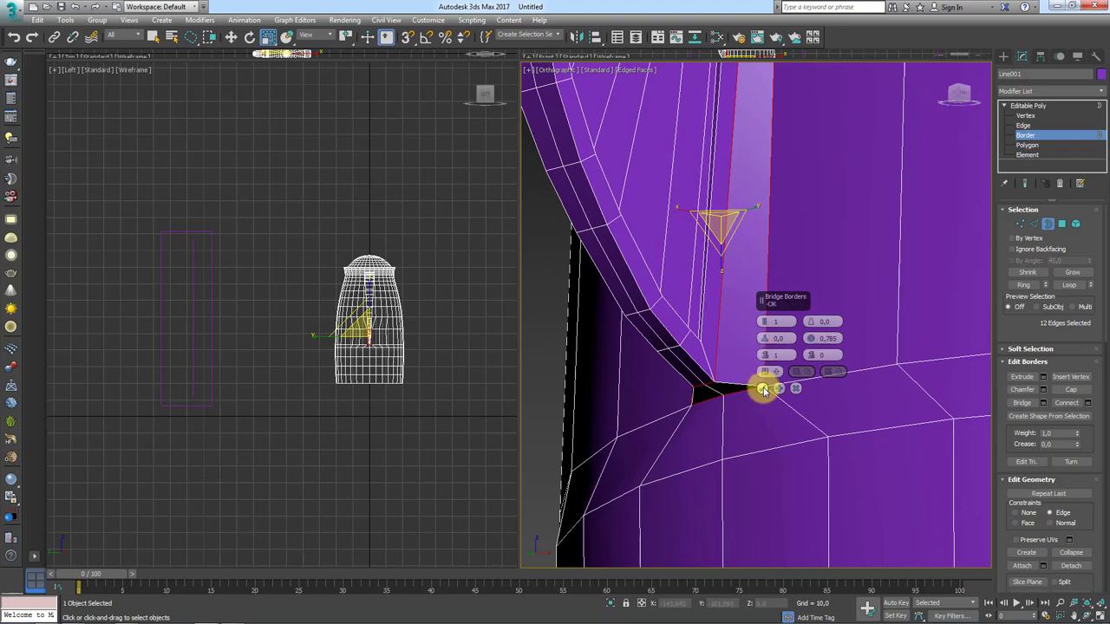
pyautogui.click(763, 389)
pyautogui.moveTo(760, 389)
pyautogui.keyDown('alt'); pyautogui.mouseDown(button='middle')
pyautogui.moveTo(798, 453)
pyautogui.moveTo(800, 431)
pyautogui.moveTo(834, 466)
pyautogui.moveTo(918, 433)
pyautogui.moveTo(954, 347)
pyautogui.mouseUp(button='middle'); pyautogui.keyUp('alt')
pyautogui.click(1028, 104)
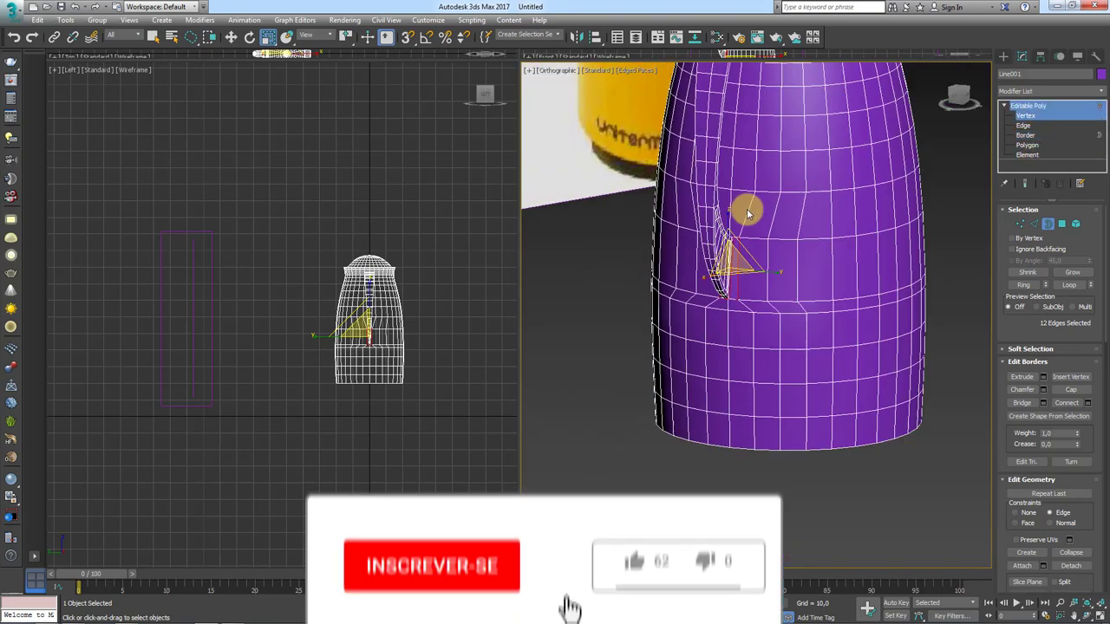
pyautogui.scroll(-3, 796, 204)
pyautogui.click(1101, 91)
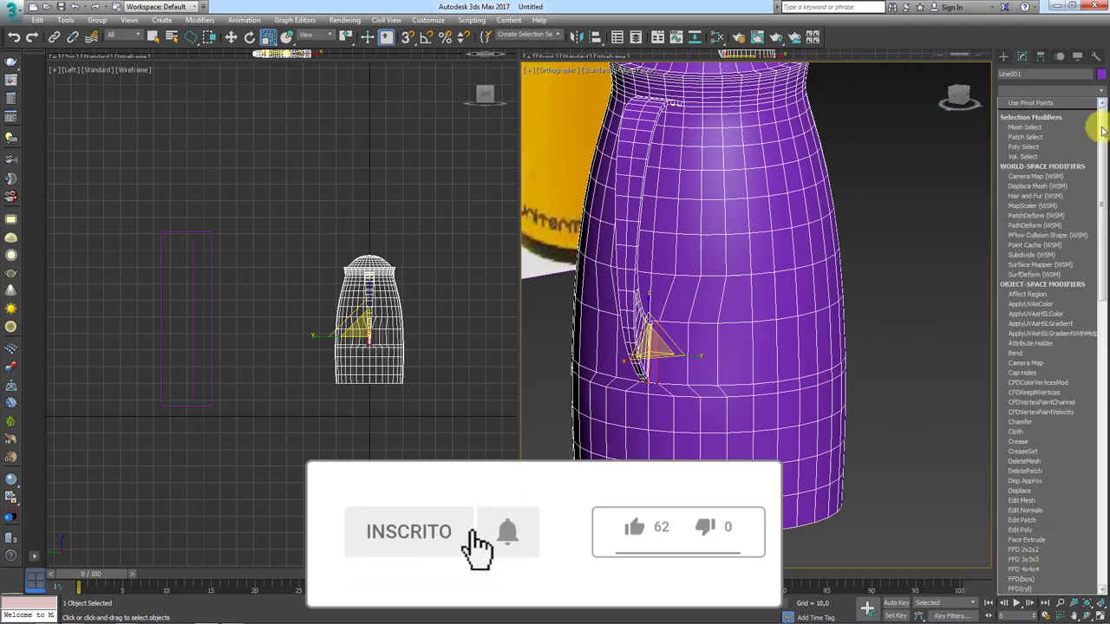
pyautogui.moveTo(1101, 130); pyautogui.dragTo(1101, 364)
pyautogui.click(1033, 417)
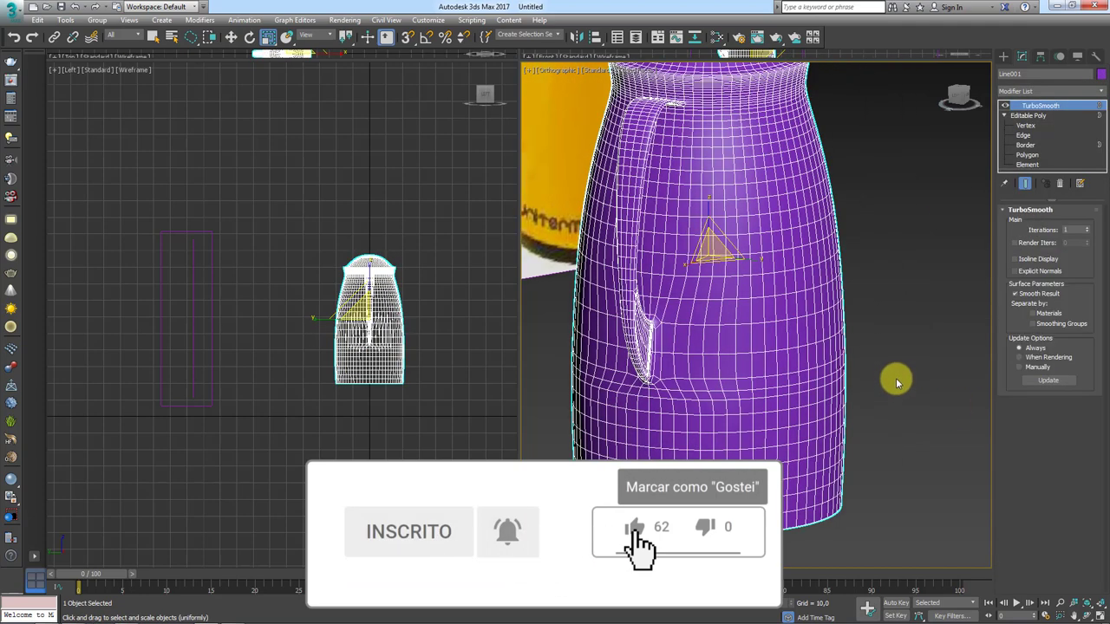
pyautogui.press('F4')
pyautogui.press('F4')
pyautogui.moveTo(798, 364)
pyautogui.keyDown('alt'); pyautogui.mouseDown(button='middle')
pyautogui.moveTo(904, 379)
pyautogui.moveTo(824, 386)
pyautogui.moveTo(896, 389)
pyautogui.moveTo(855, 409)
pyautogui.moveTo(788, 349)
pyautogui.mouseUp(button='middle'); pyautogui.keyUp('alt')
pyautogui.scroll(3, 621, 315)
pyautogui.scroll(3, 656, 296)
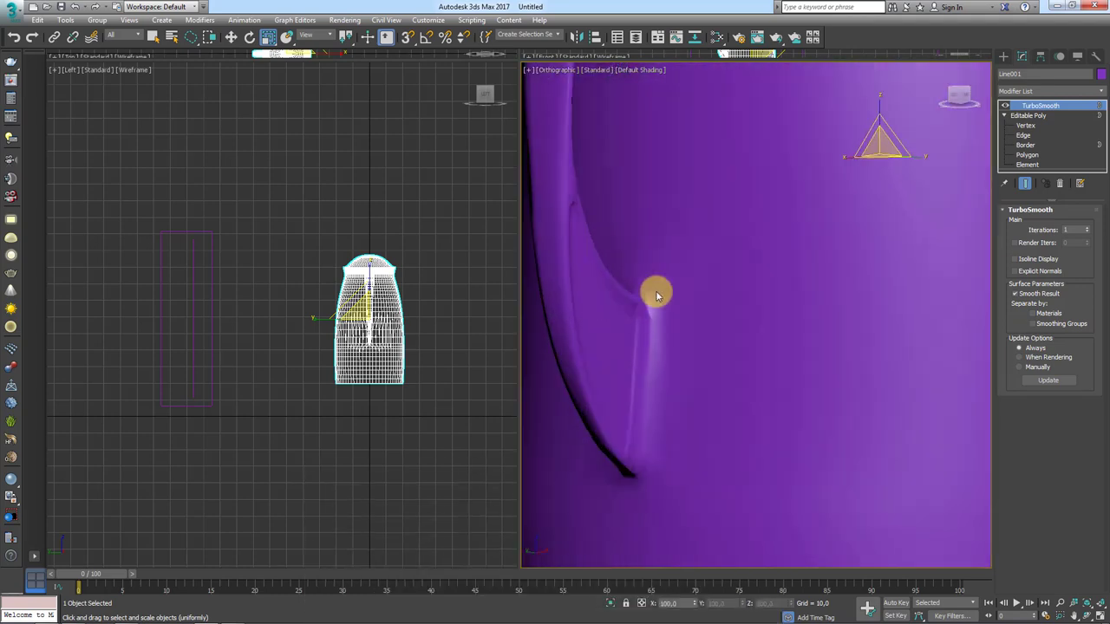
pyautogui.scroll(-2, 651, 333)
pyautogui.moveTo(659, 373)
pyautogui.keyDown('alt'); pyautogui.mouseDown(button='middle')
pyautogui.moveTo(699, 404)
pyautogui.moveTo(810, 364)
pyautogui.moveTo(832, 325)
pyautogui.mouseUp(button='middle'); pyautogui.keyUp('alt')
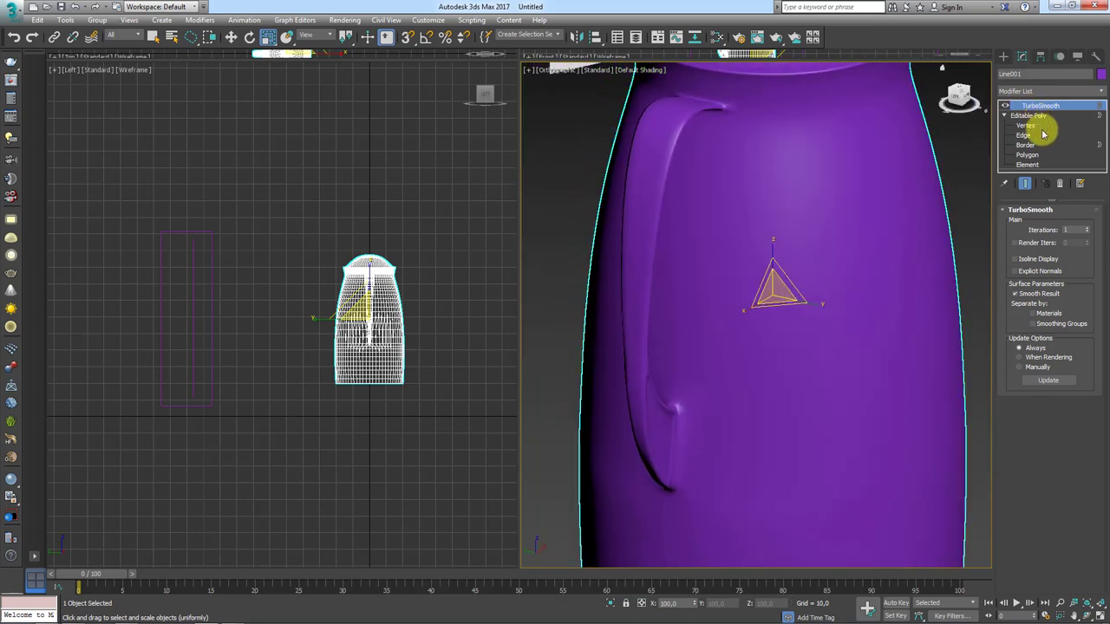
pyautogui.click(1061, 184)
pyautogui.scroll(-4, 872, 298)
pyautogui.moveTo(810, 317)
pyautogui.keyDown('alt'); pyautogui.mouseDown(button='middle')
pyautogui.moveTo(782, 367)
pyautogui.moveTo(739, 333)
pyautogui.moveTo(733, 350)
pyautogui.moveTo(751, 317)
pyautogui.moveTo(736, 389)
pyautogui.moveTo(655, 422)
pyautogui.mouseUp(button='middle'); pyautogui.keyUp('alt')
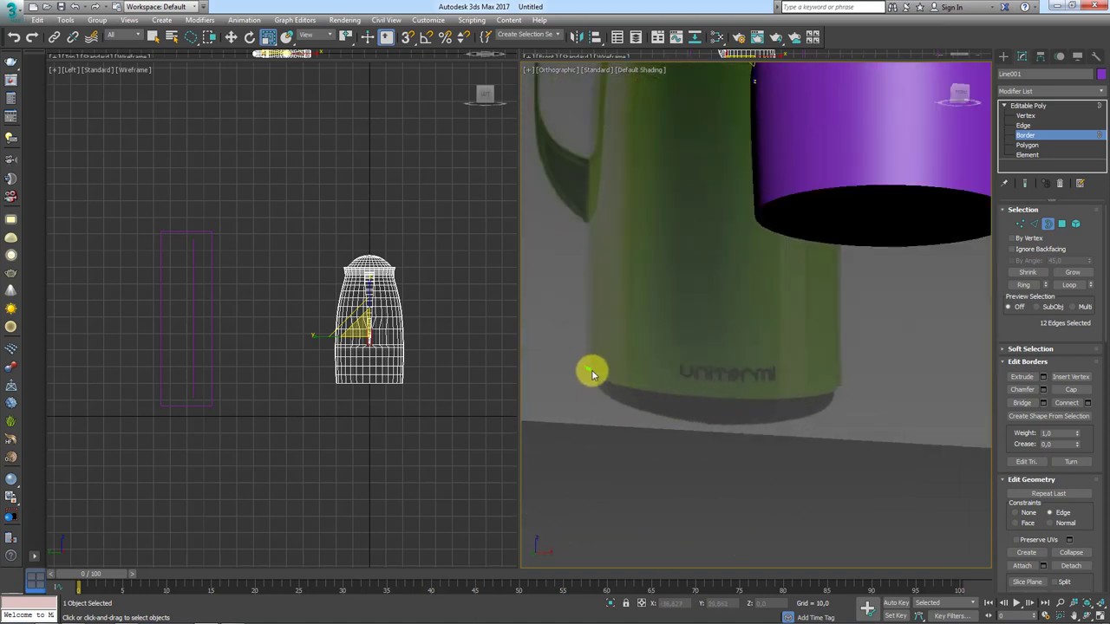
# Step: Pan and zoom the viewport onto the base of the yellow reference jug image
pyautogui.moveTo(583, 370); pyautogui.dragTo(627, 391)
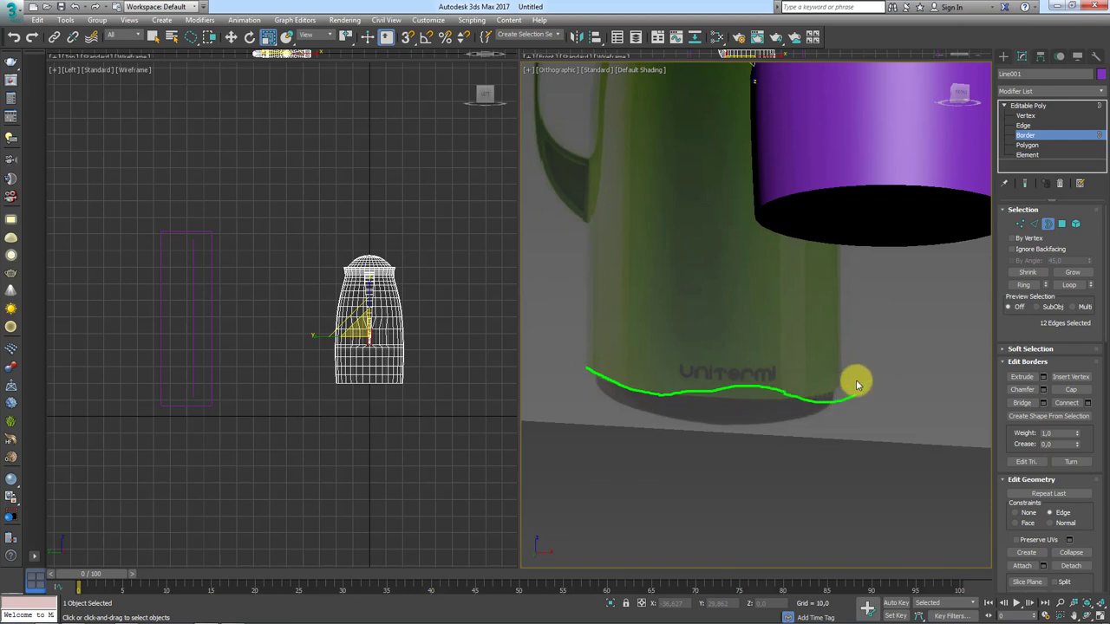
pyautogui.moveTo(856, 380); pyautogui.dragTo(723, 340)
pyautogui.scroll(-4, 862, 347)
pyautogui.moveTo(862, 347); pyautogui.dragTo(850, 305, button='middle')
pyautogui.scroll(5, 738, 352)
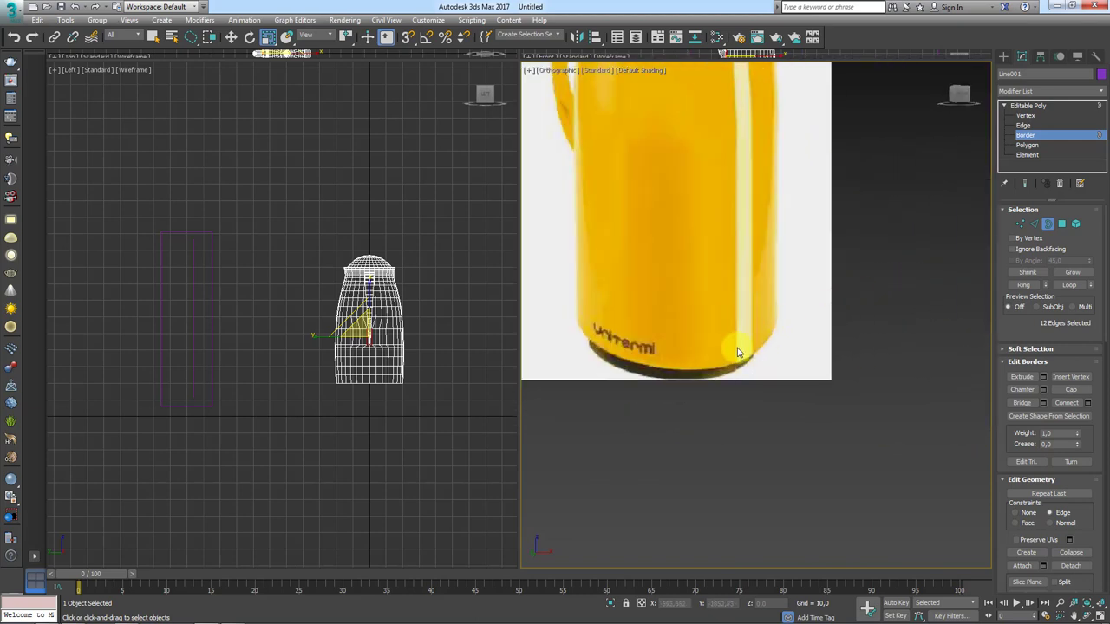
pyautogui.scroll(2, 666, 356)
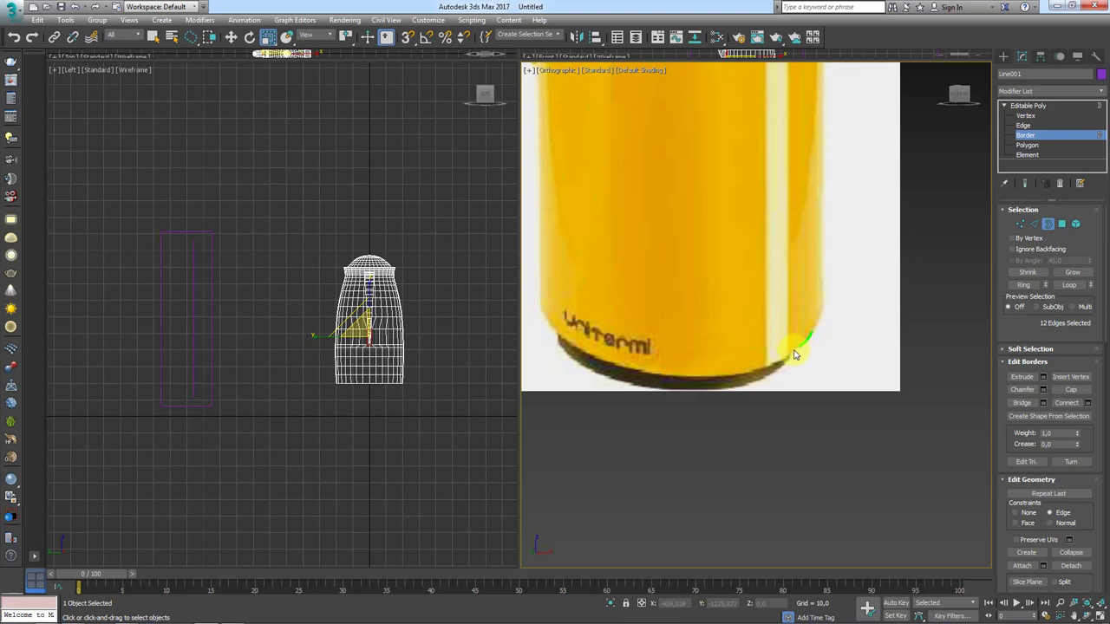